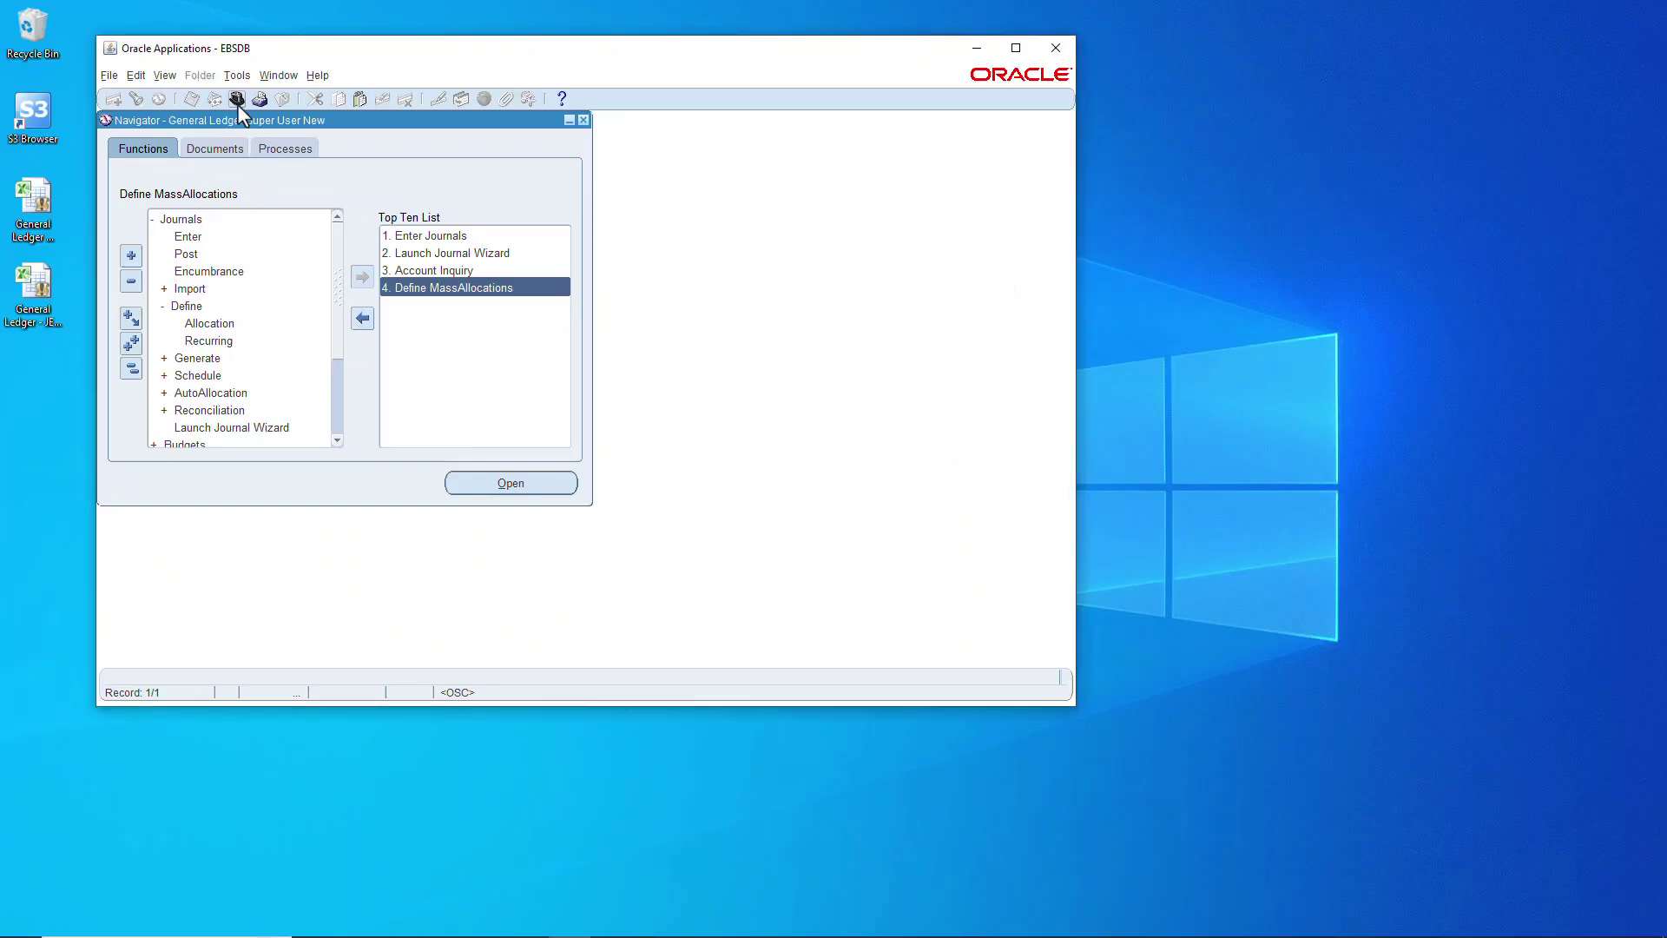
Step: Switch to the General Ledger Super User New responsibility and open Journals > Define > Allocation
click(237, 98)
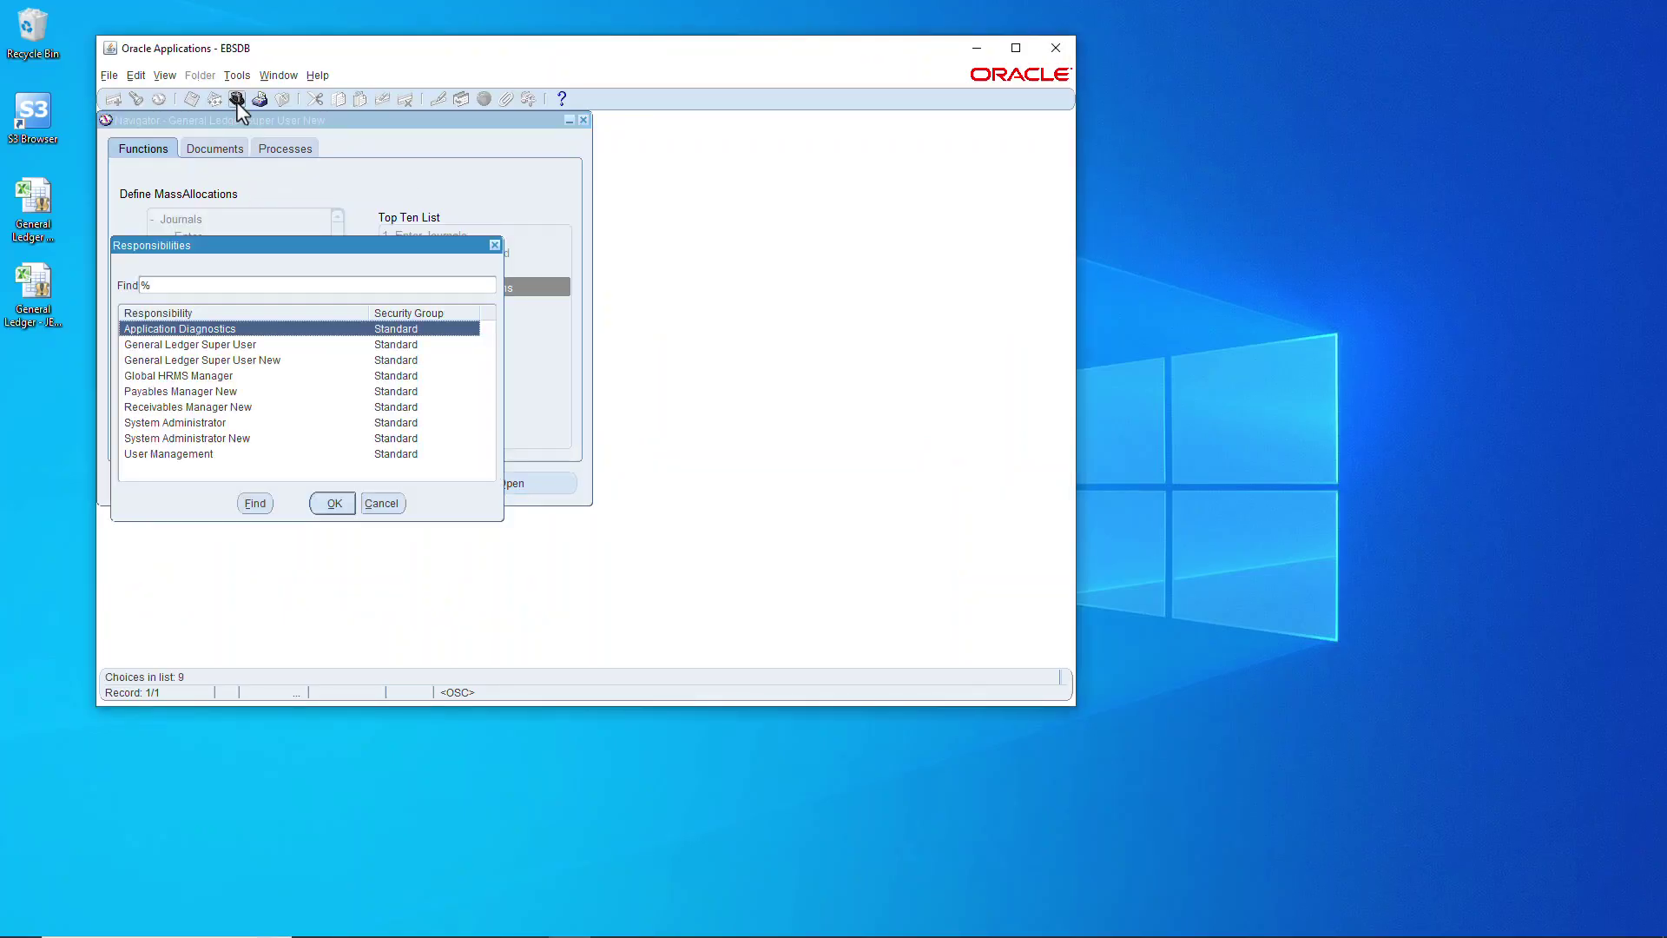
click(227, 360)
double_click(225, 361)
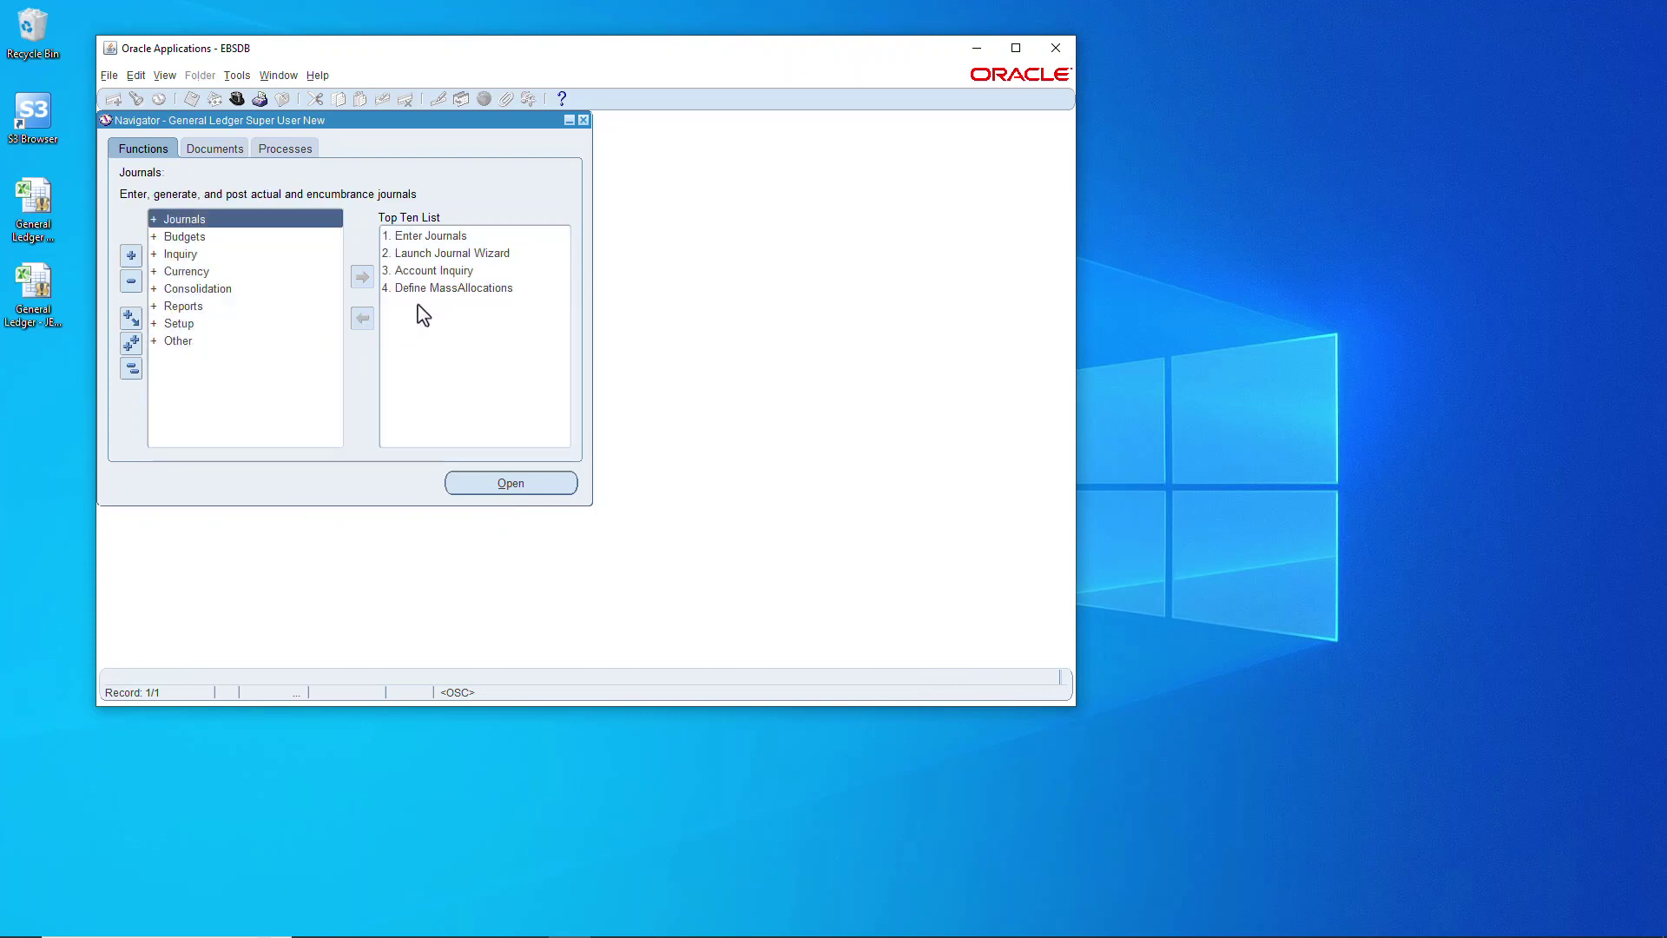
double_click(196, 220)
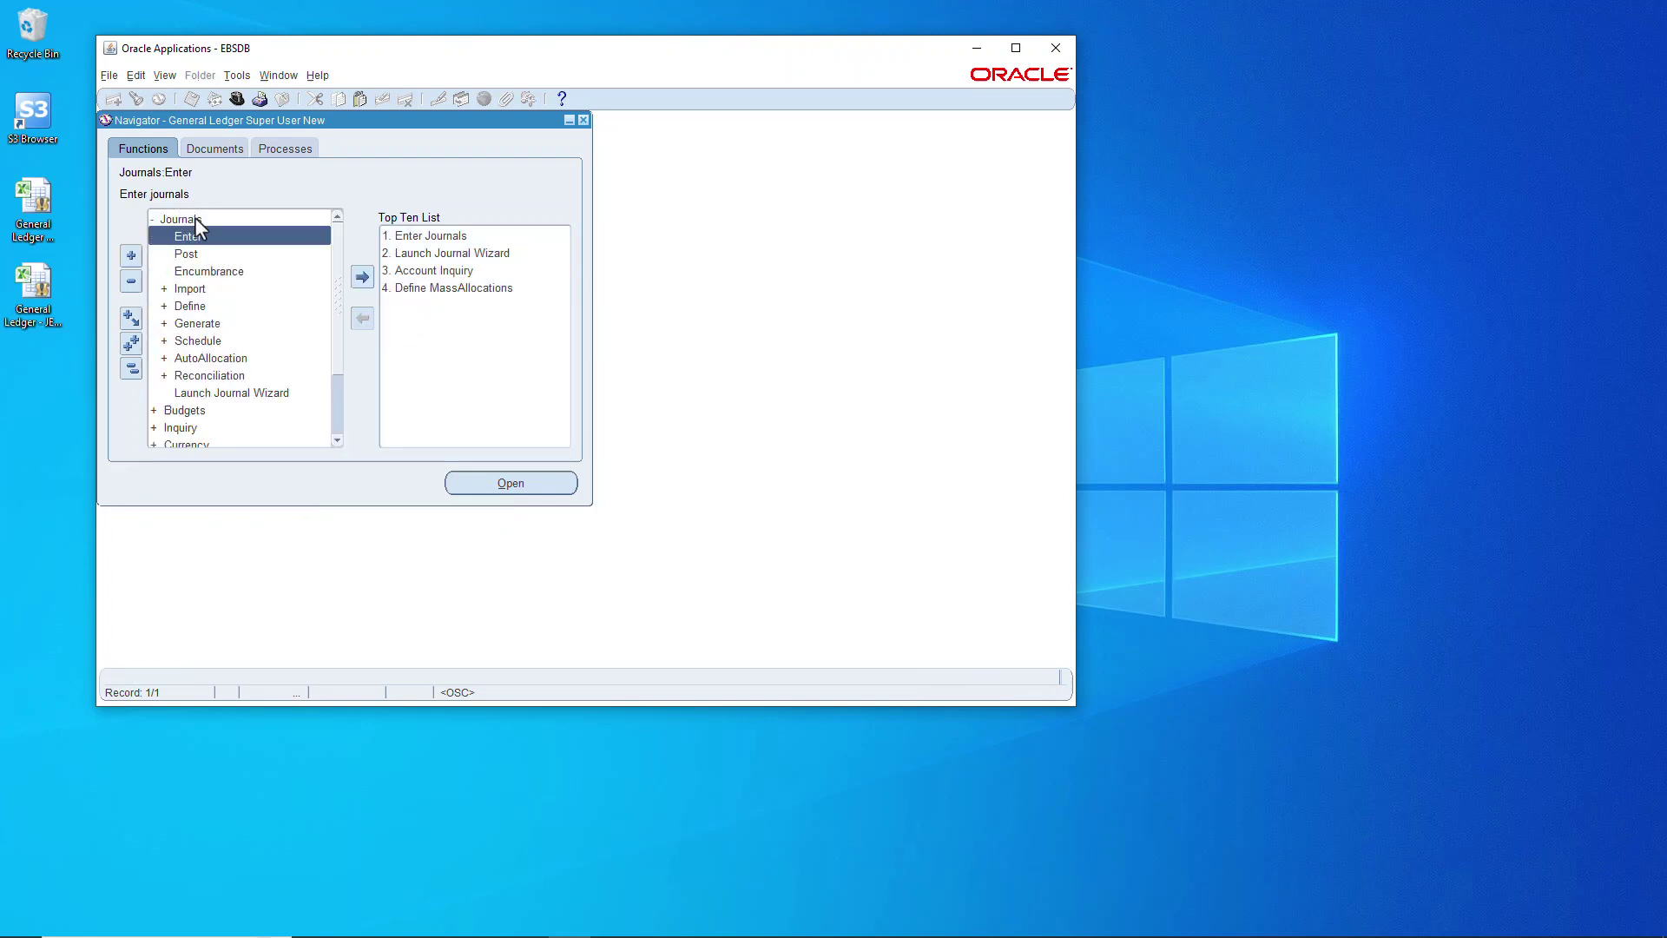
double_click(204, 306)
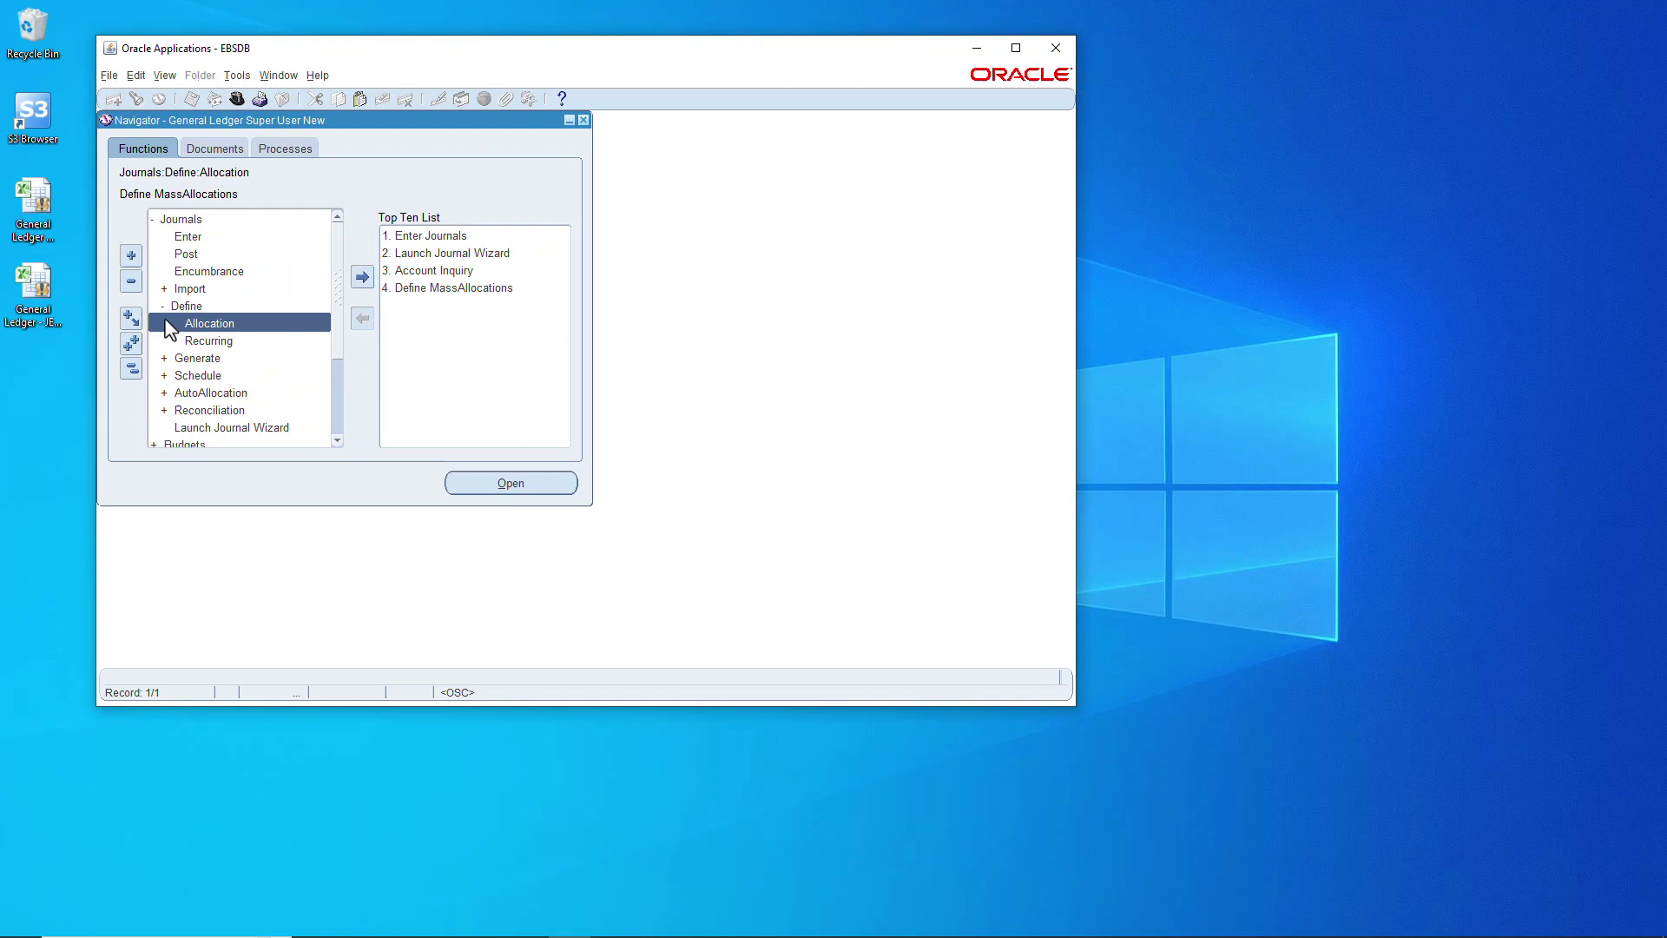
double_click(476, 294)
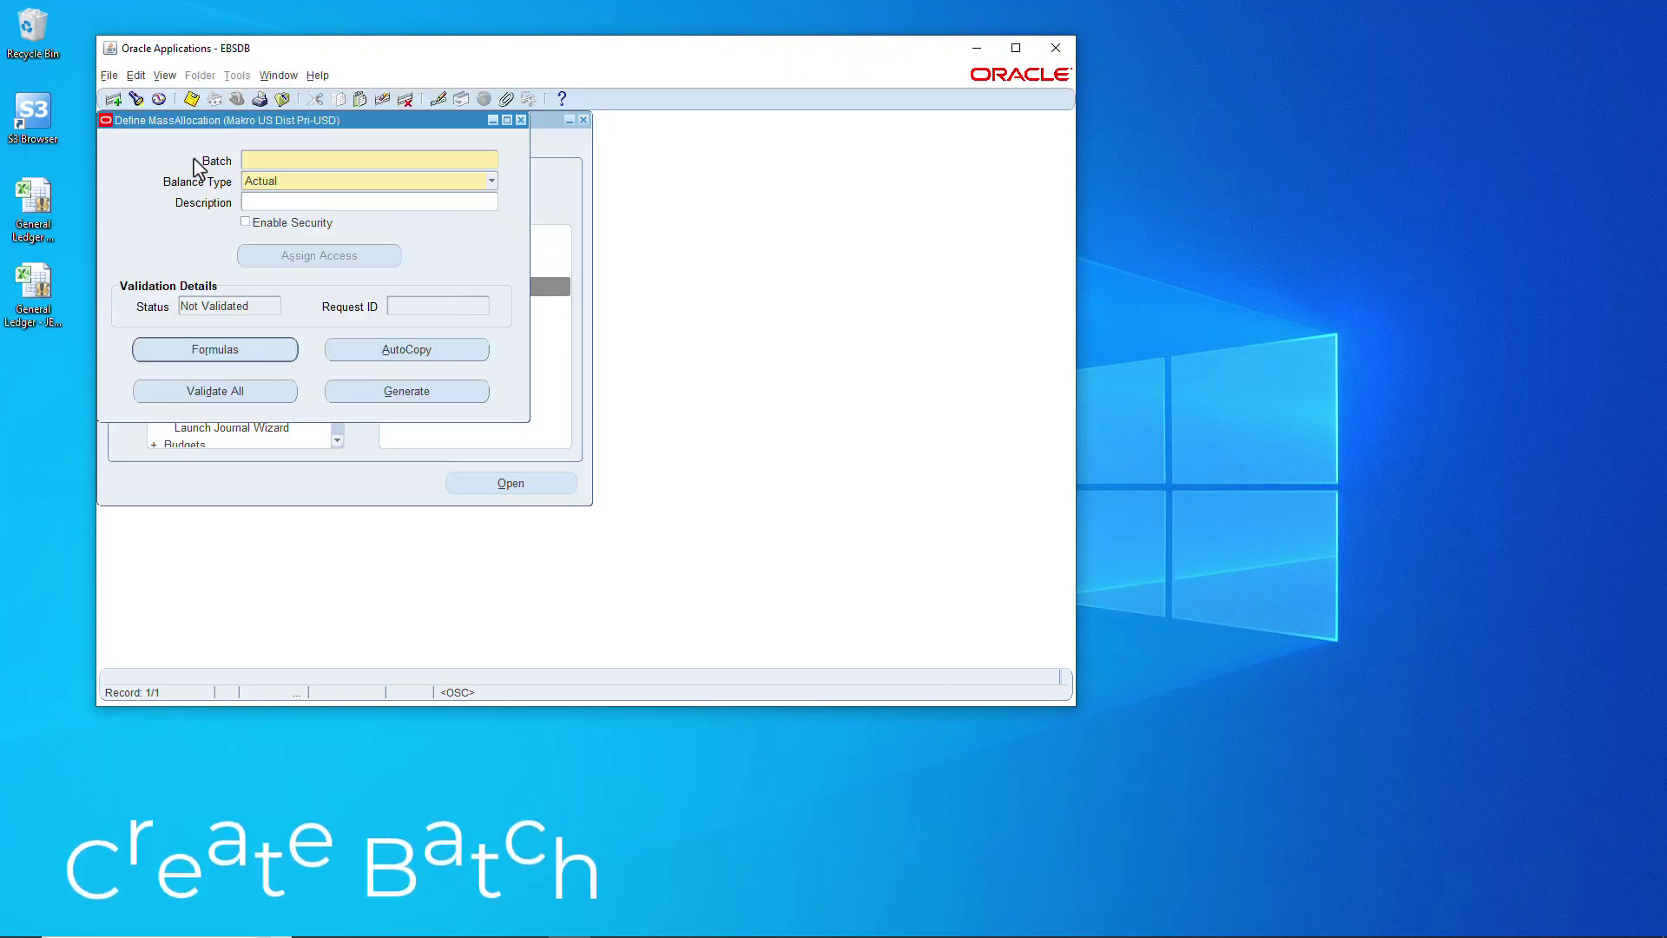
Step: Create batch 'Allocate Rent' with description 'Allocate Rent' and save it
text(Allocate Rent)
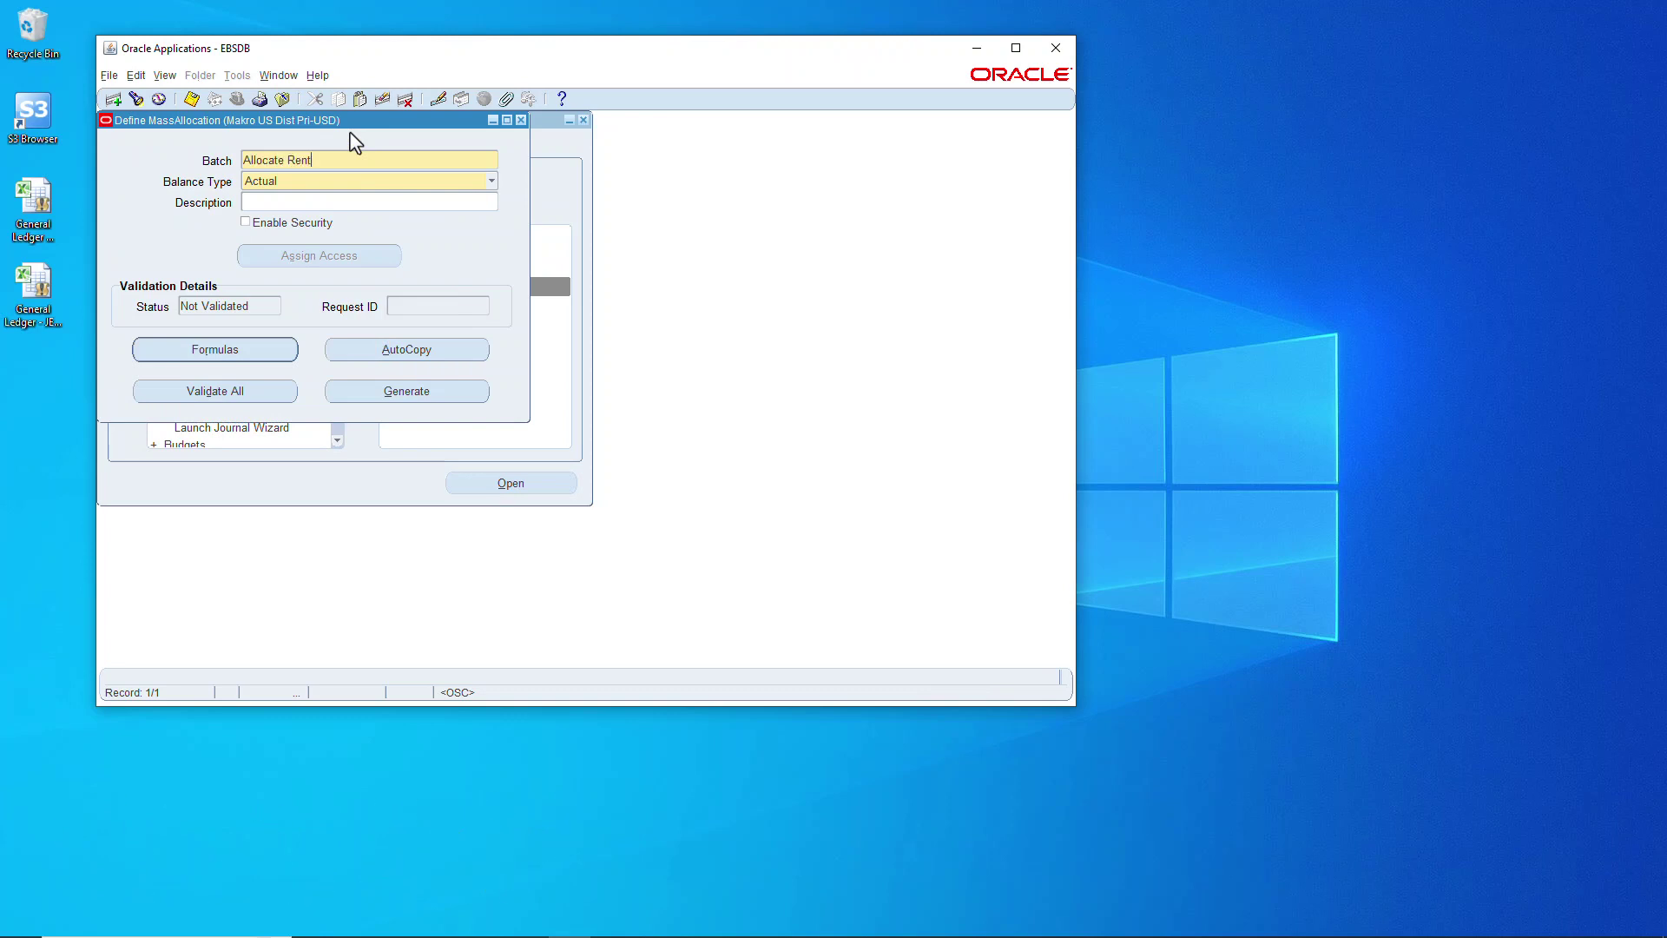
click(299, 205)
text(Allocate Rent)
click(191, 98)
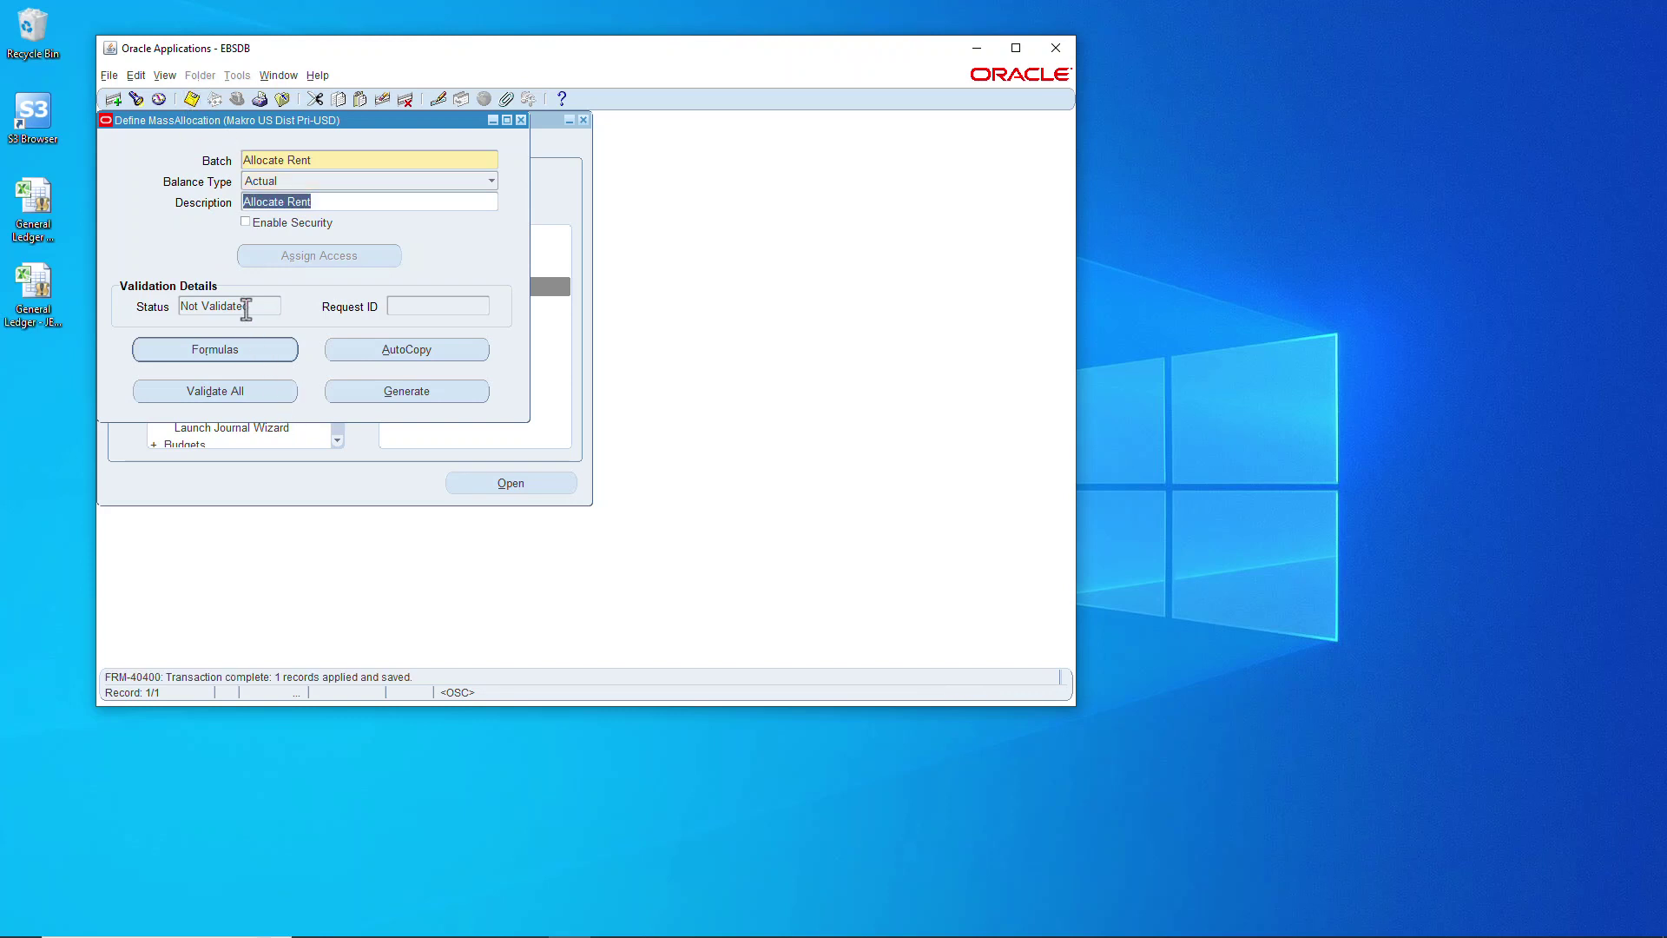
Step: Add formula 'Allocate Rent - Administration' with category Allocation, currency USD and matching description
click(258, 352)
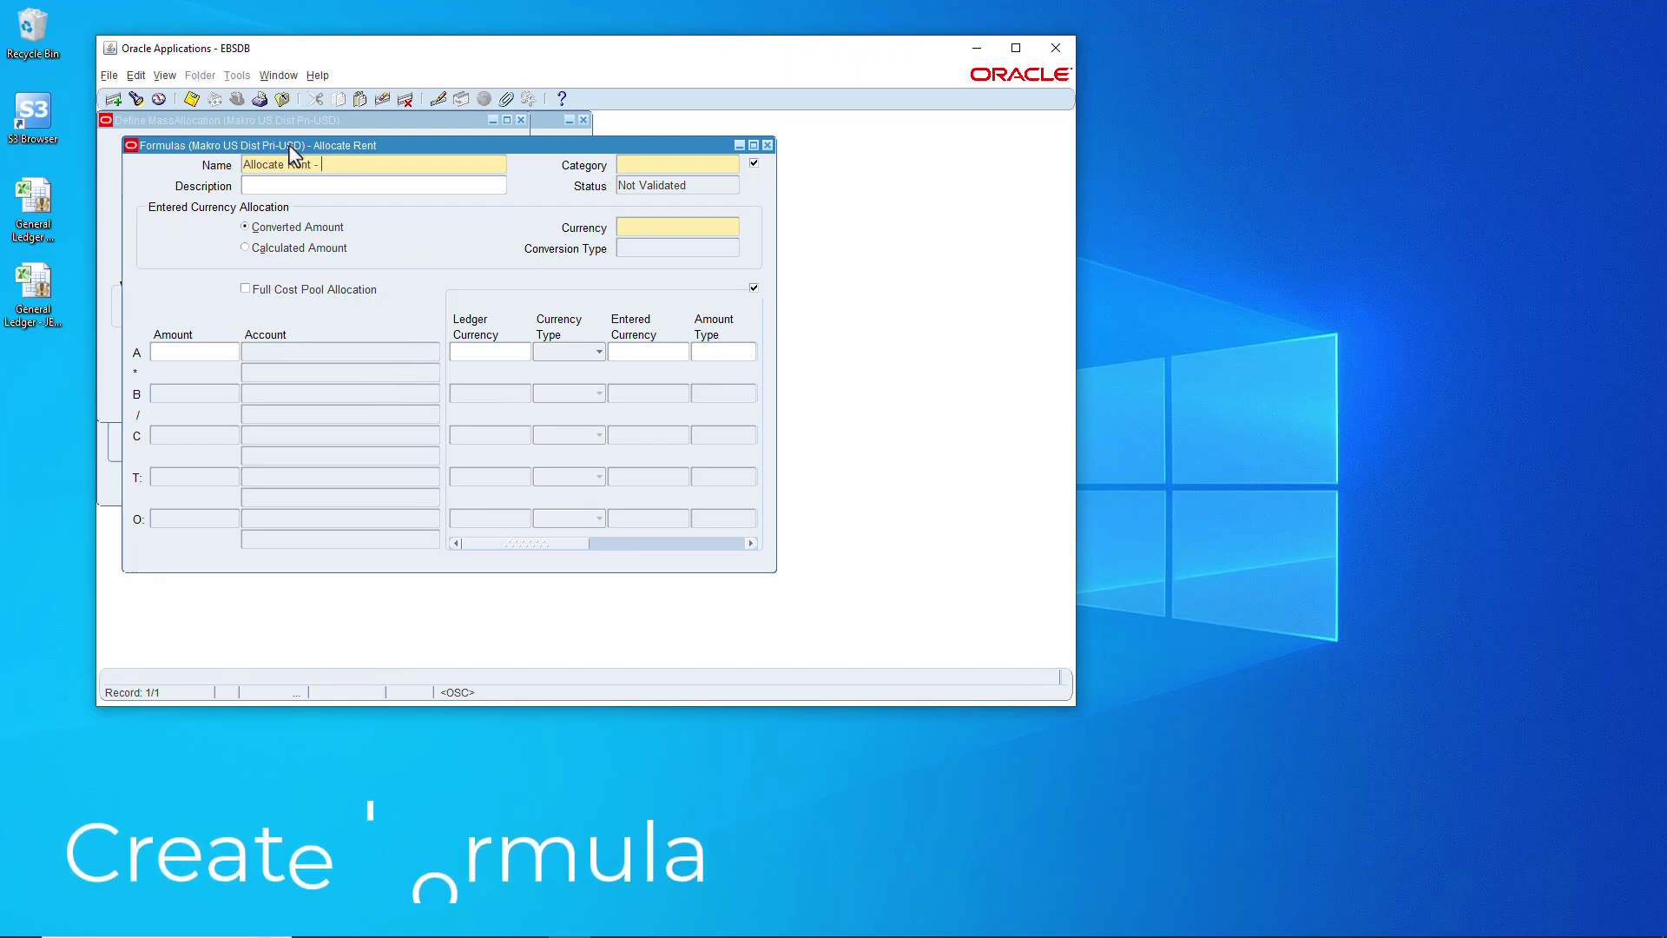
text(Administration)
key(Tab)
text(all)
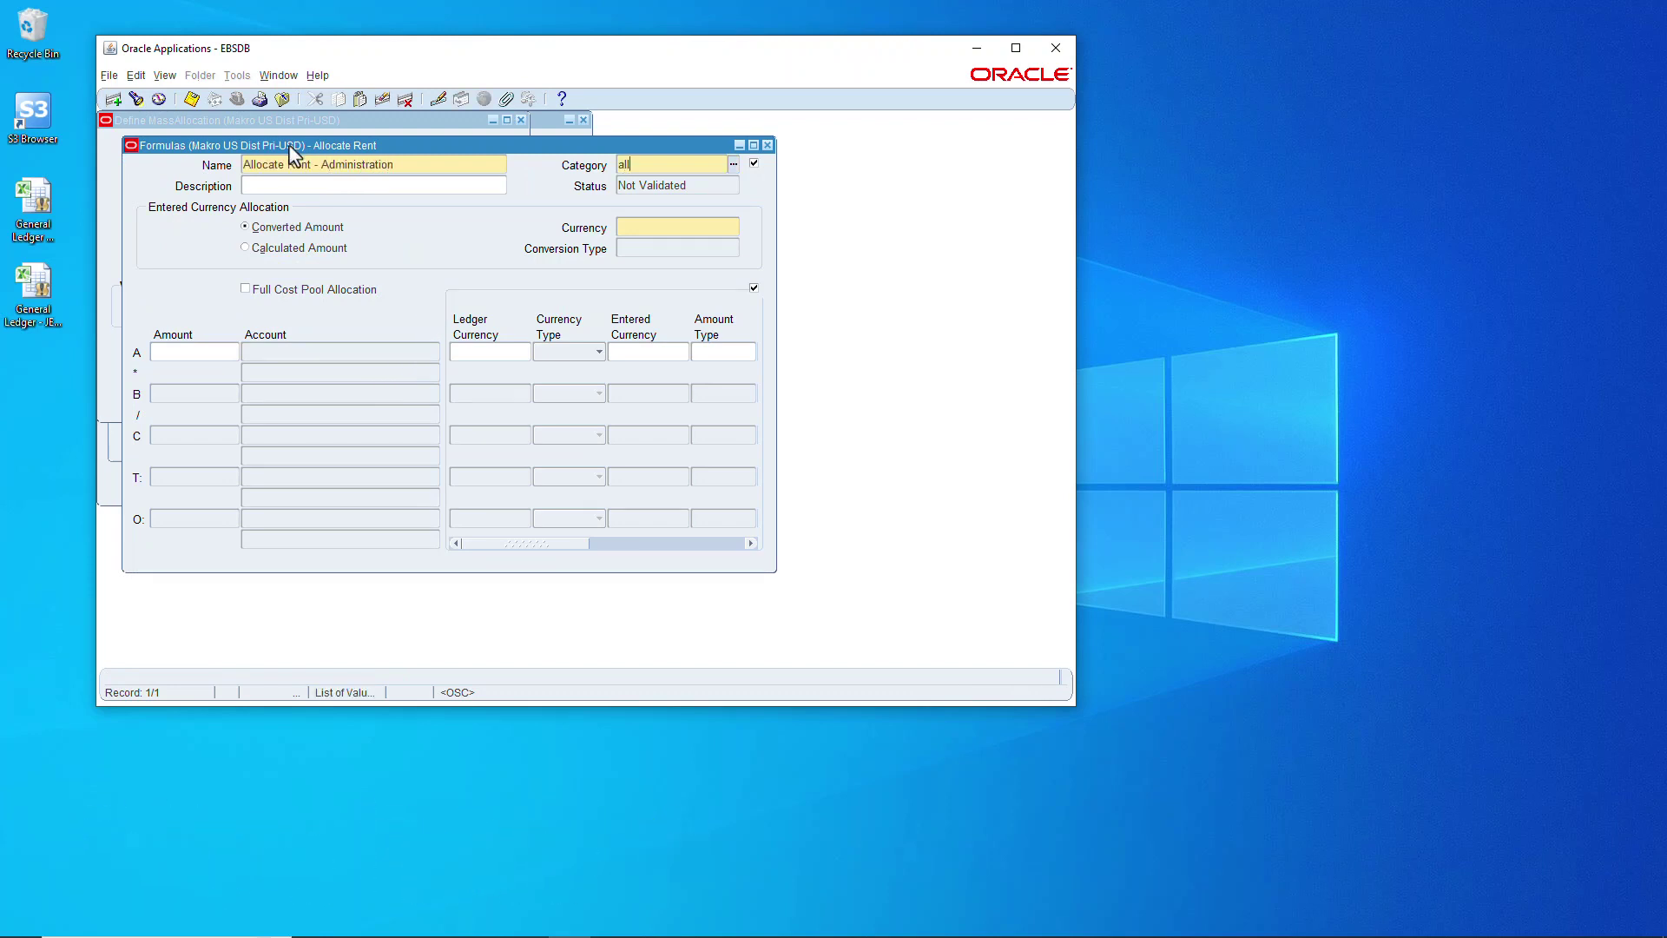
key(Tab)
click(752, 489)
click(666, 223)
text(USD)
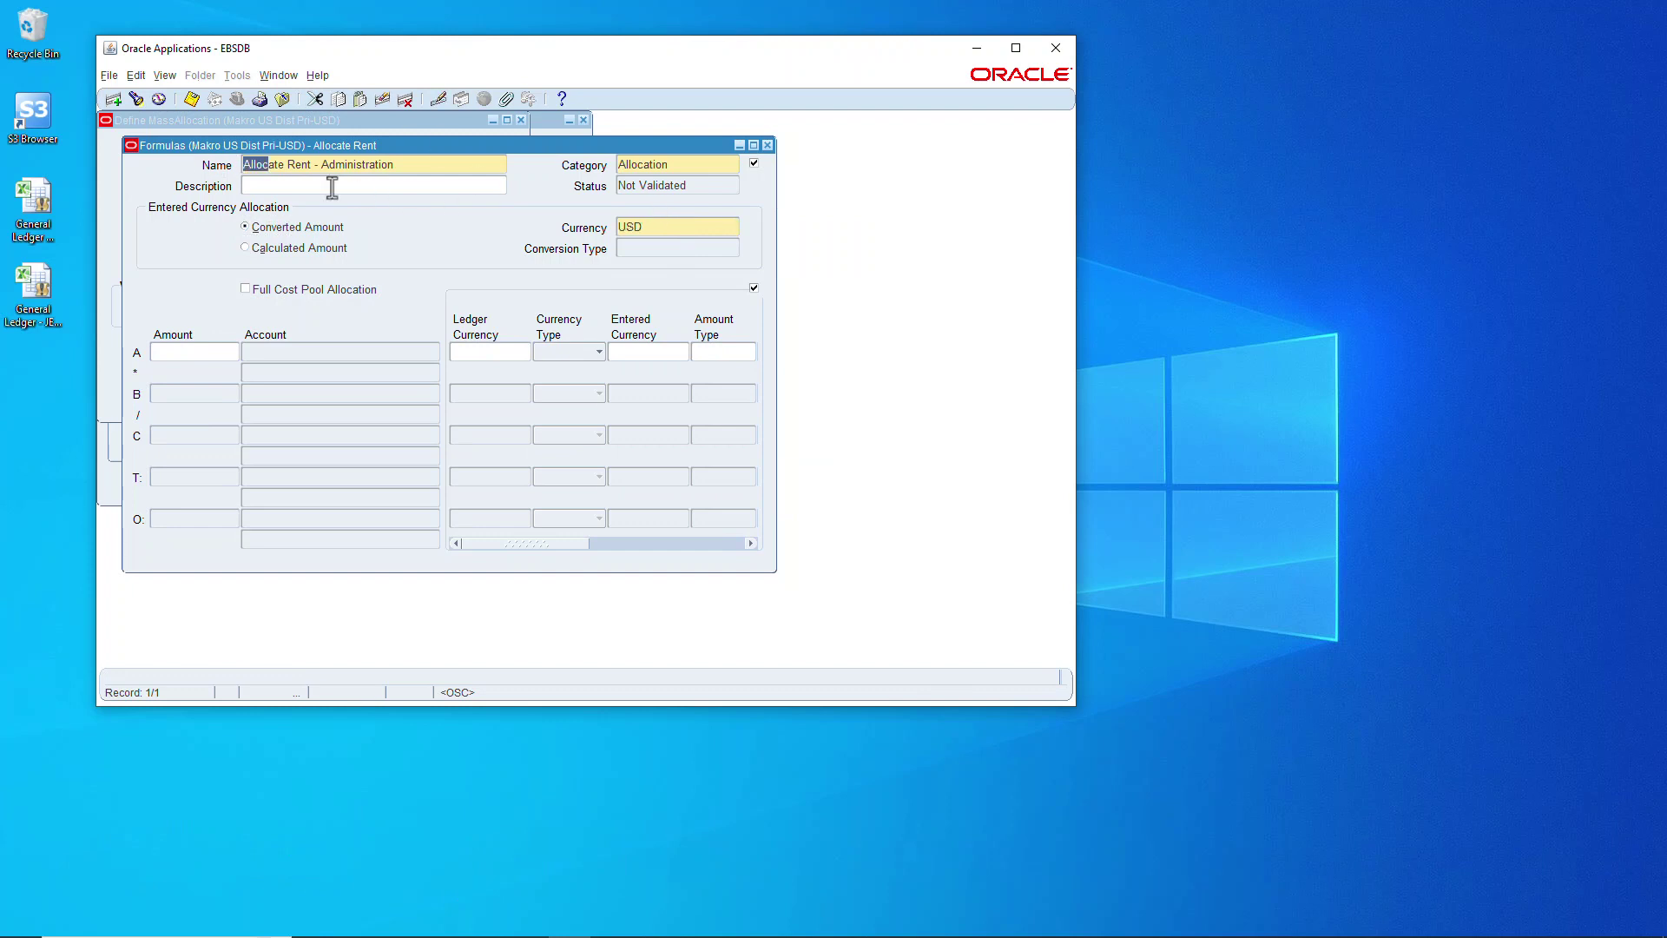
drag(332, 186, 559, 209)
key(ctrl+c)
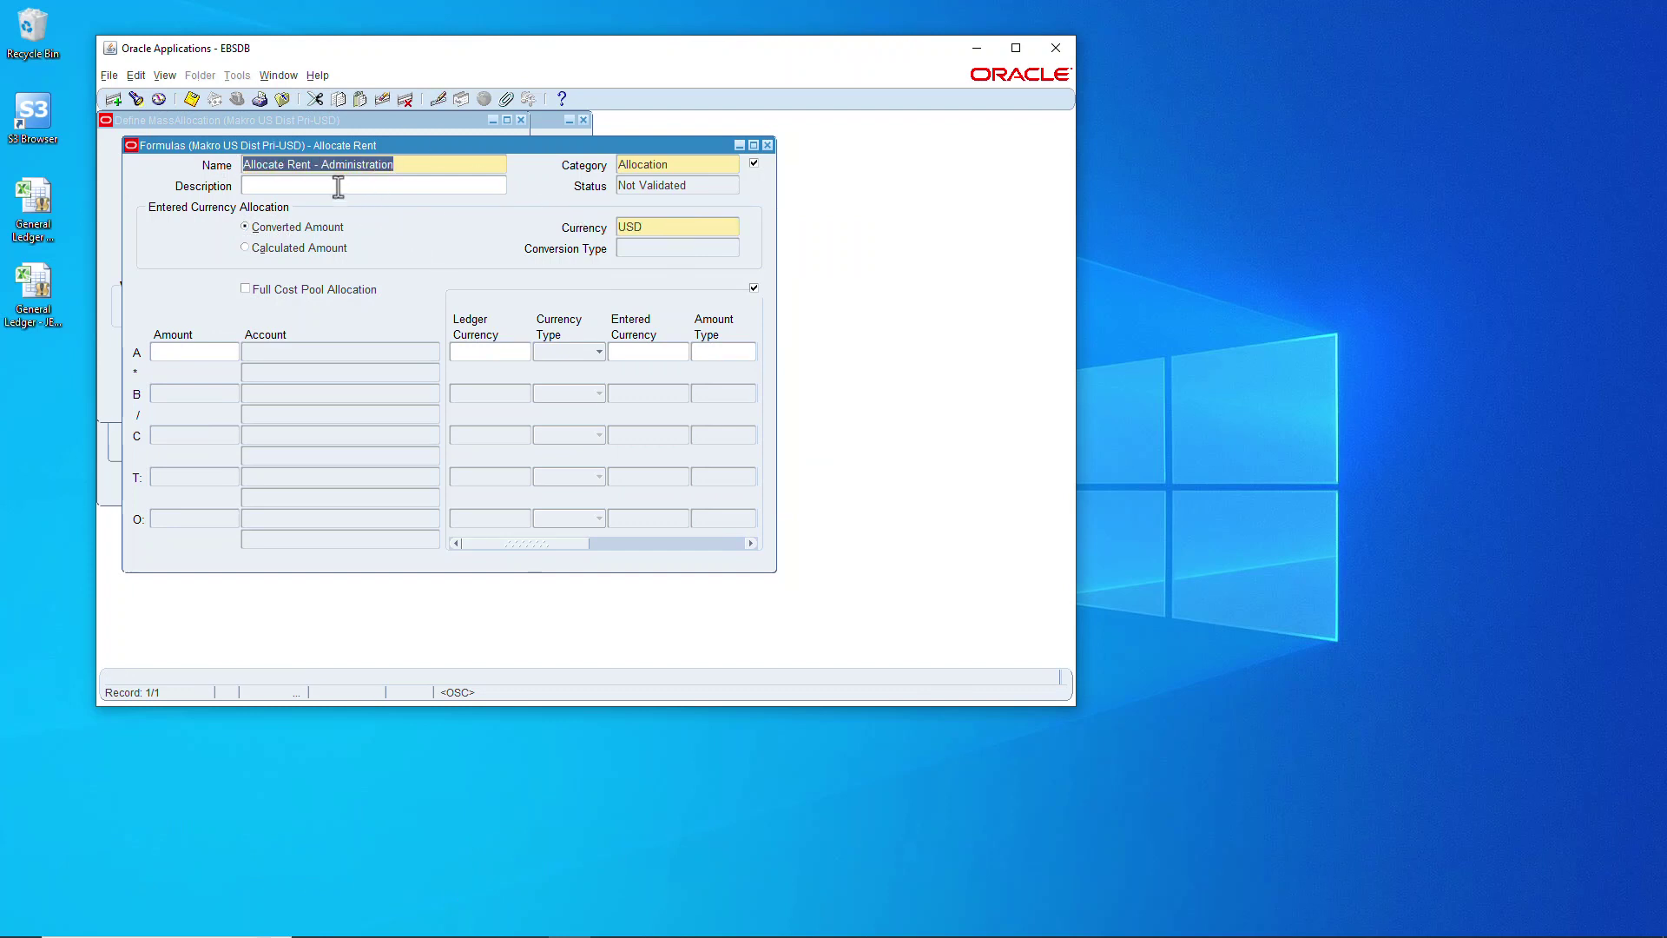
click(335, 185)
key(ctrl+v)
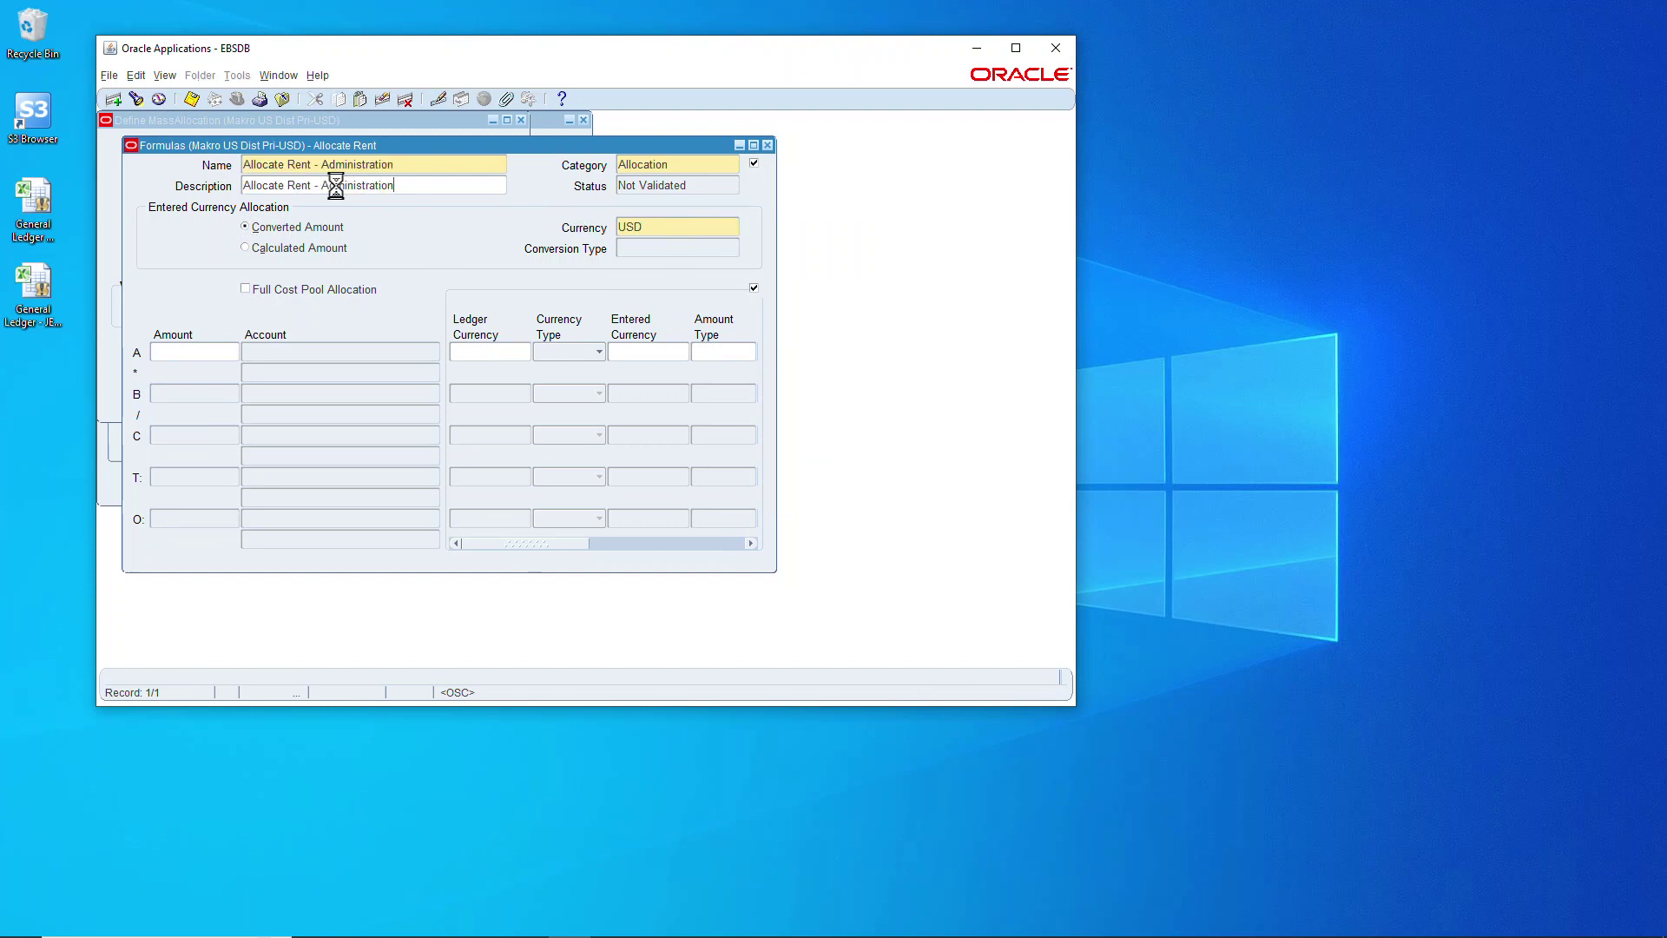
Step: Set all of line A's account segment types to Constant
click(263, 349)
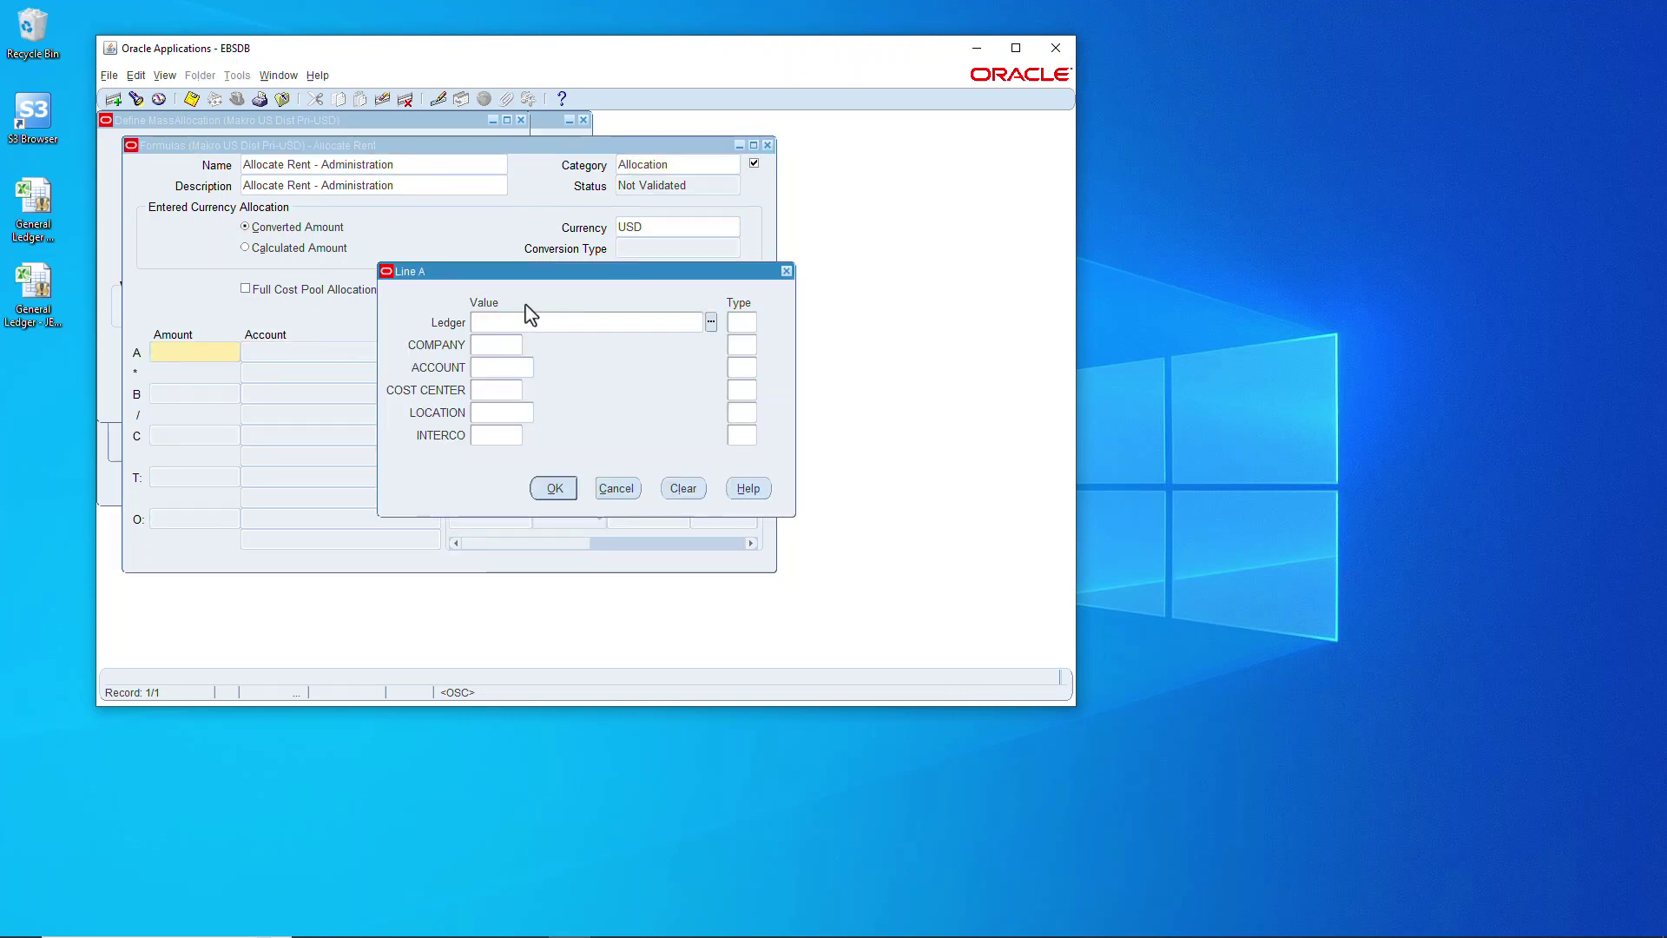
text(ma)
key(Tab)
click(735, 322)
text(c)
click(738, 345)
text(c)
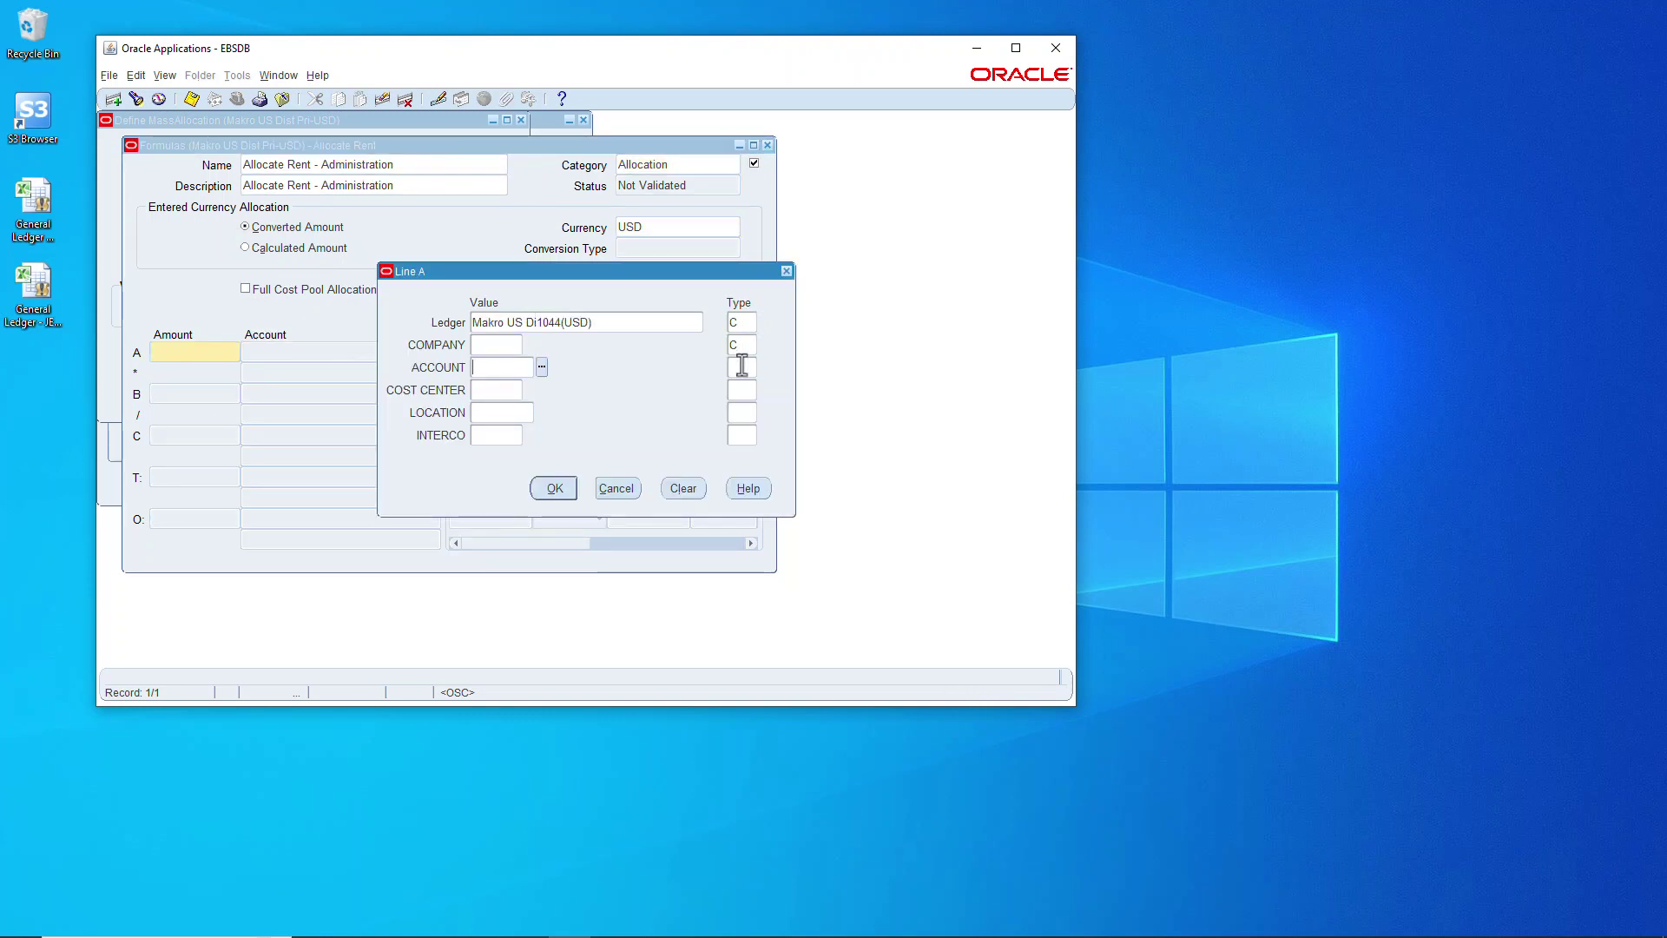
click(738, 367)
text(c)
click(741, 390)
text(c)
click(742, 413)
text(c)
click(741, 435)
text(c)
Step: Enter line A's account as company 1021, rent expense 62101, cost center 1999, 00000, 0000
click(484, 344)
text(1021)
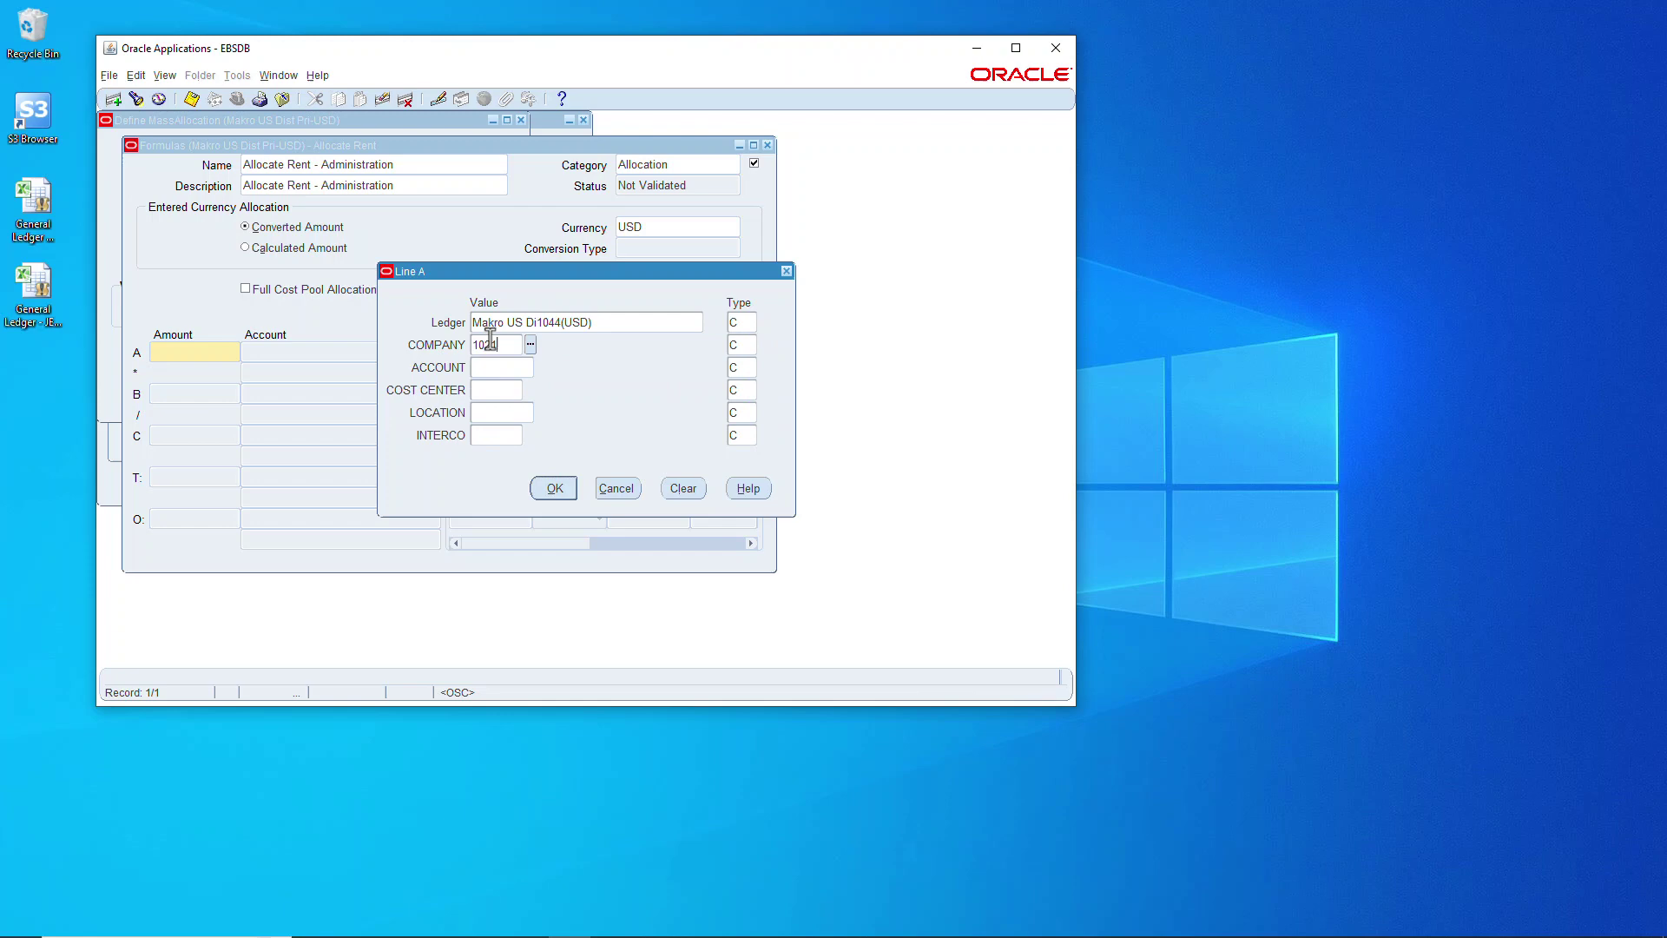
key(Tab)
click(509, 372)
click(539, 368)
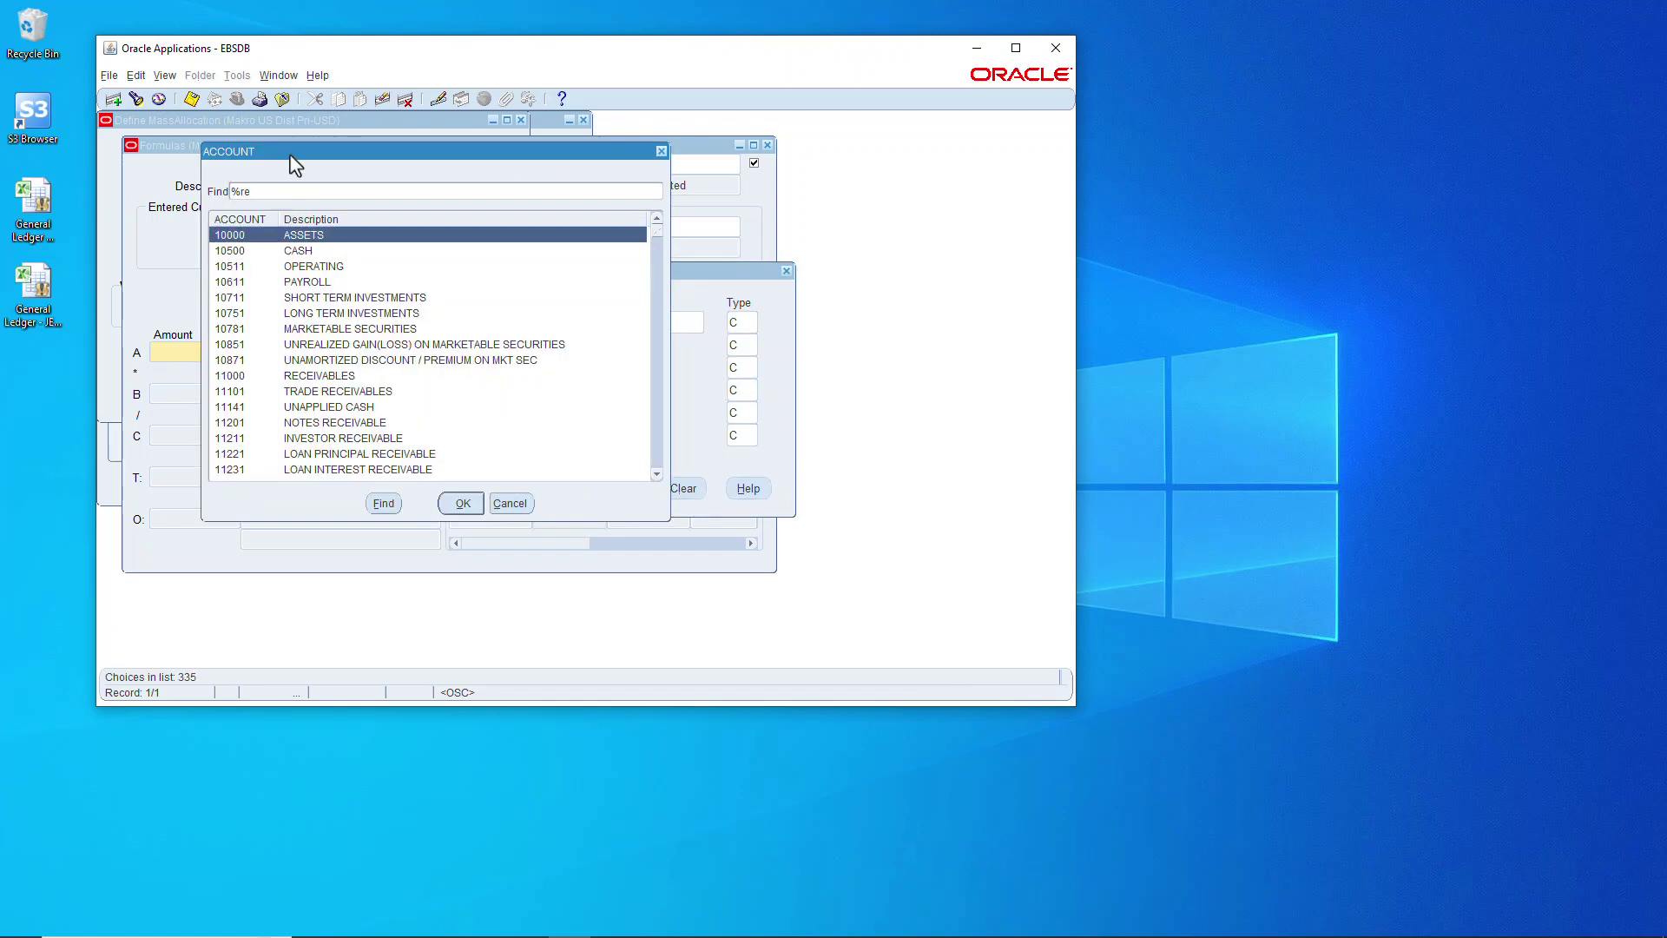
key(Return)
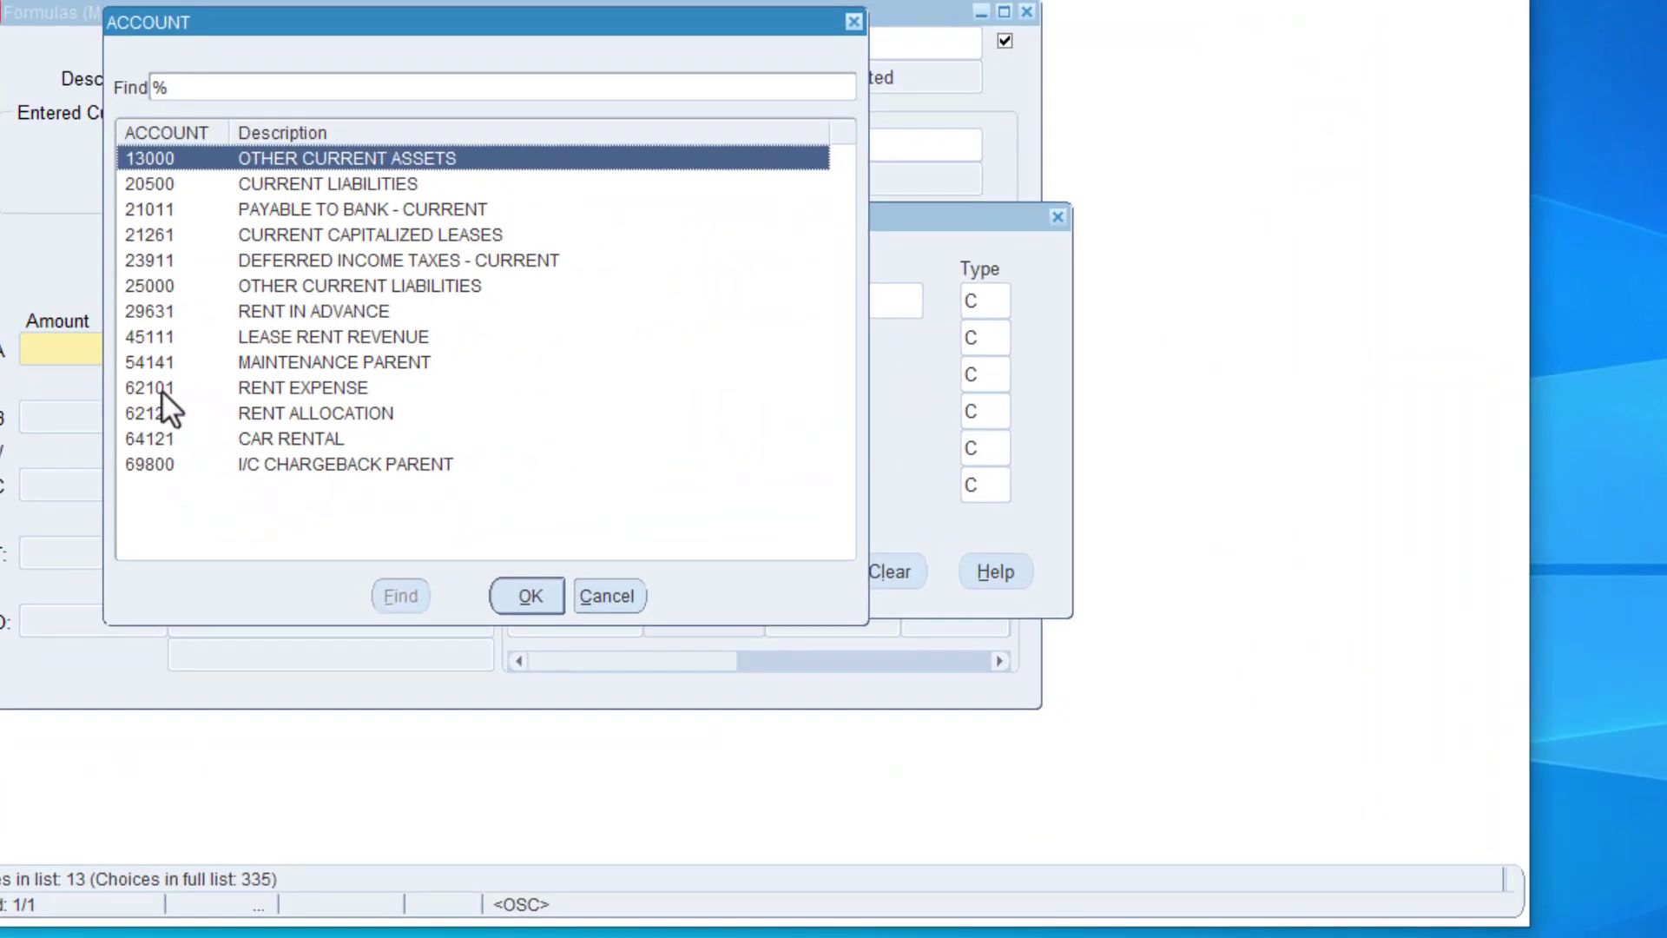
click(284, 387)
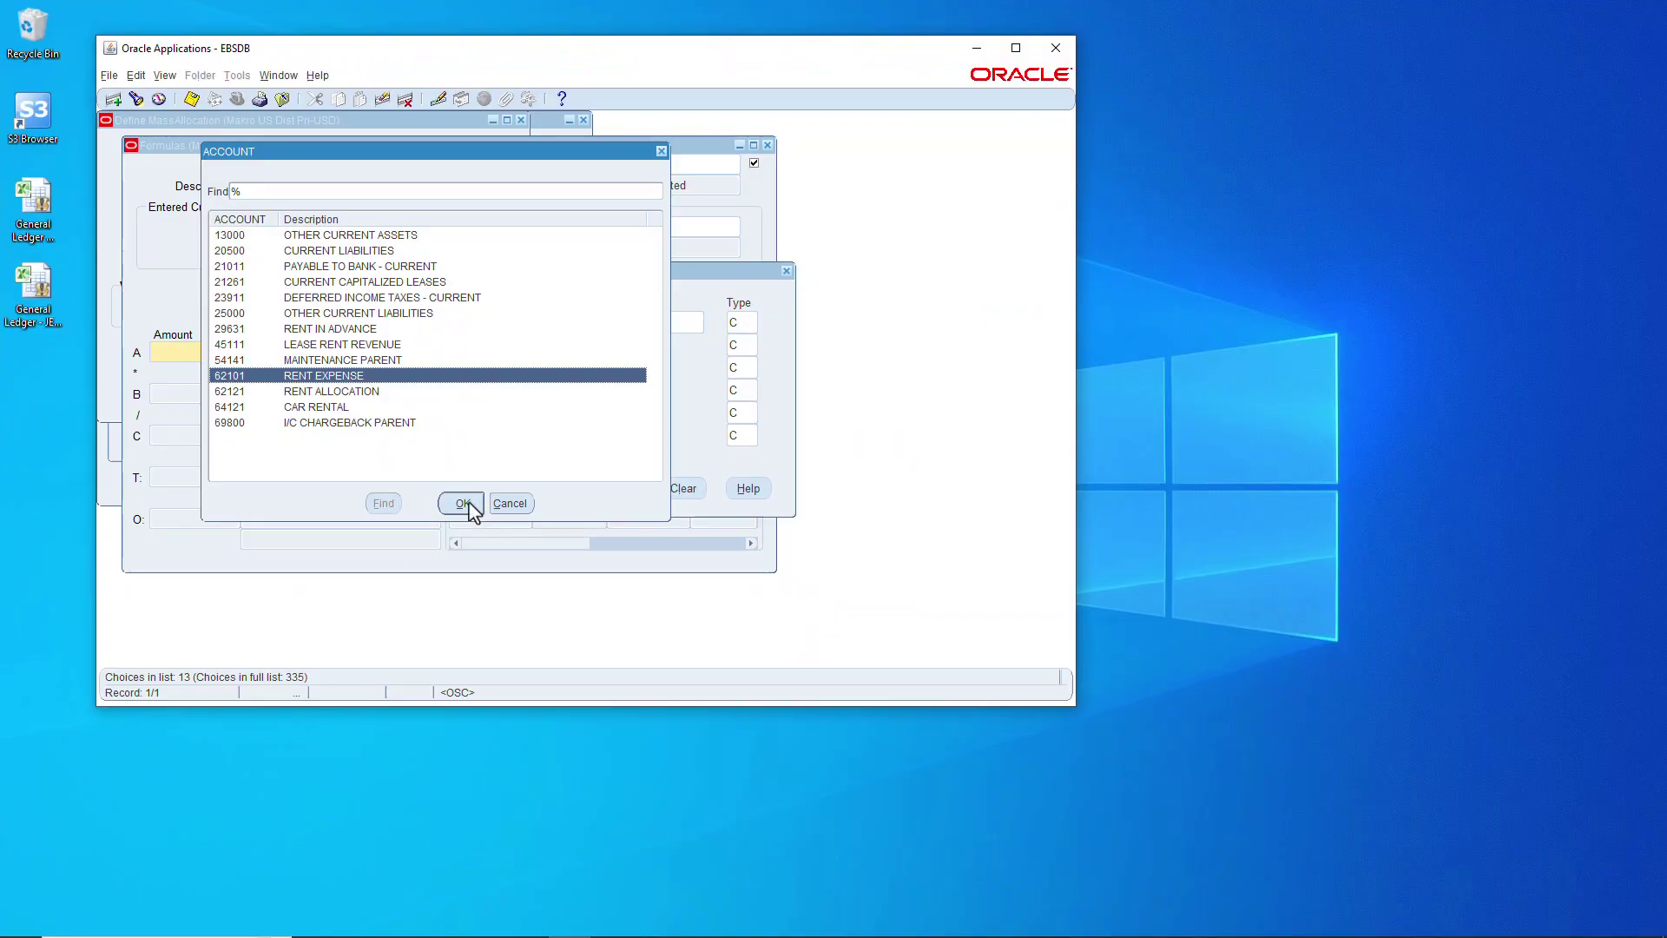
click(469, 504)
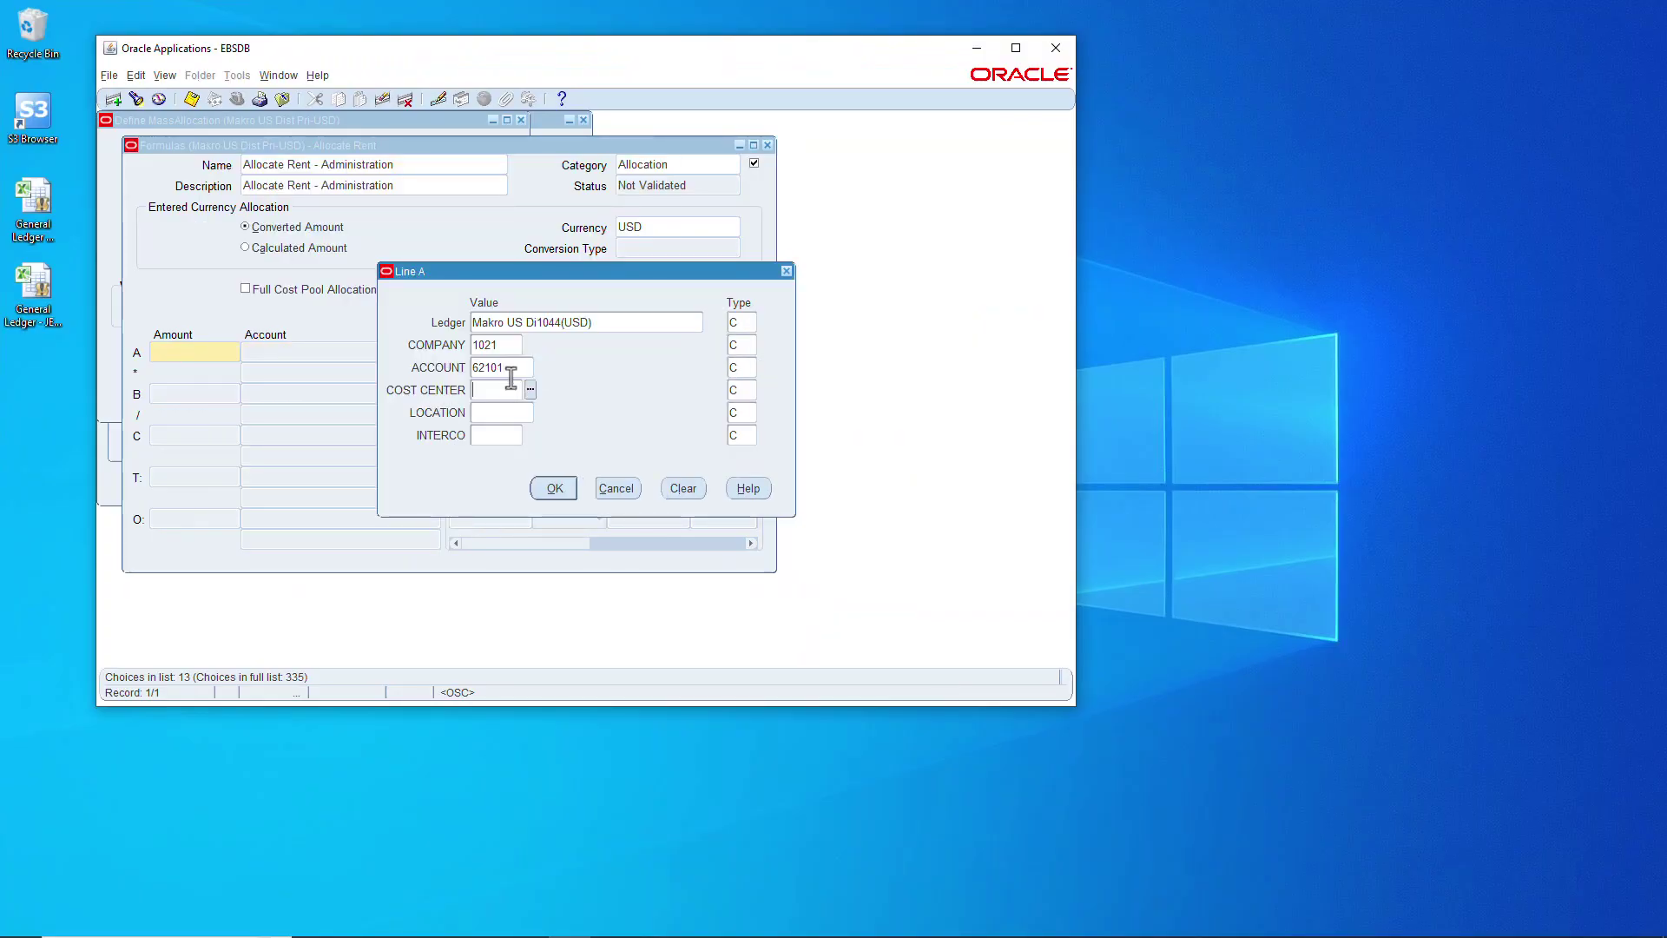
click(531, 390)
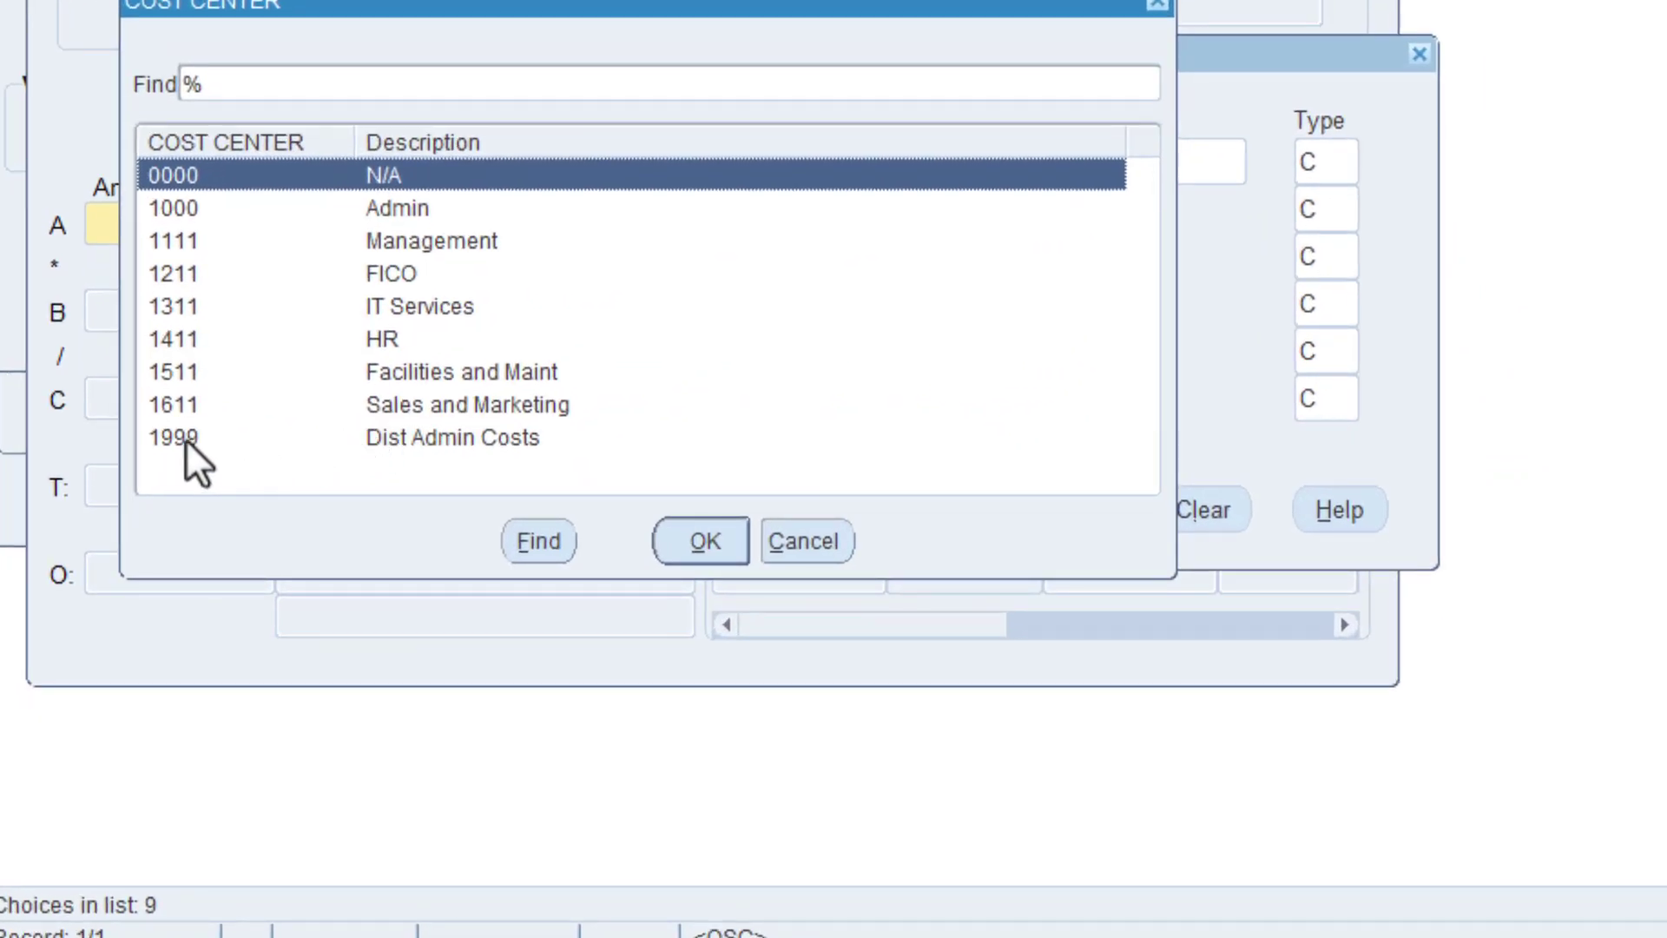
click(186, 439)
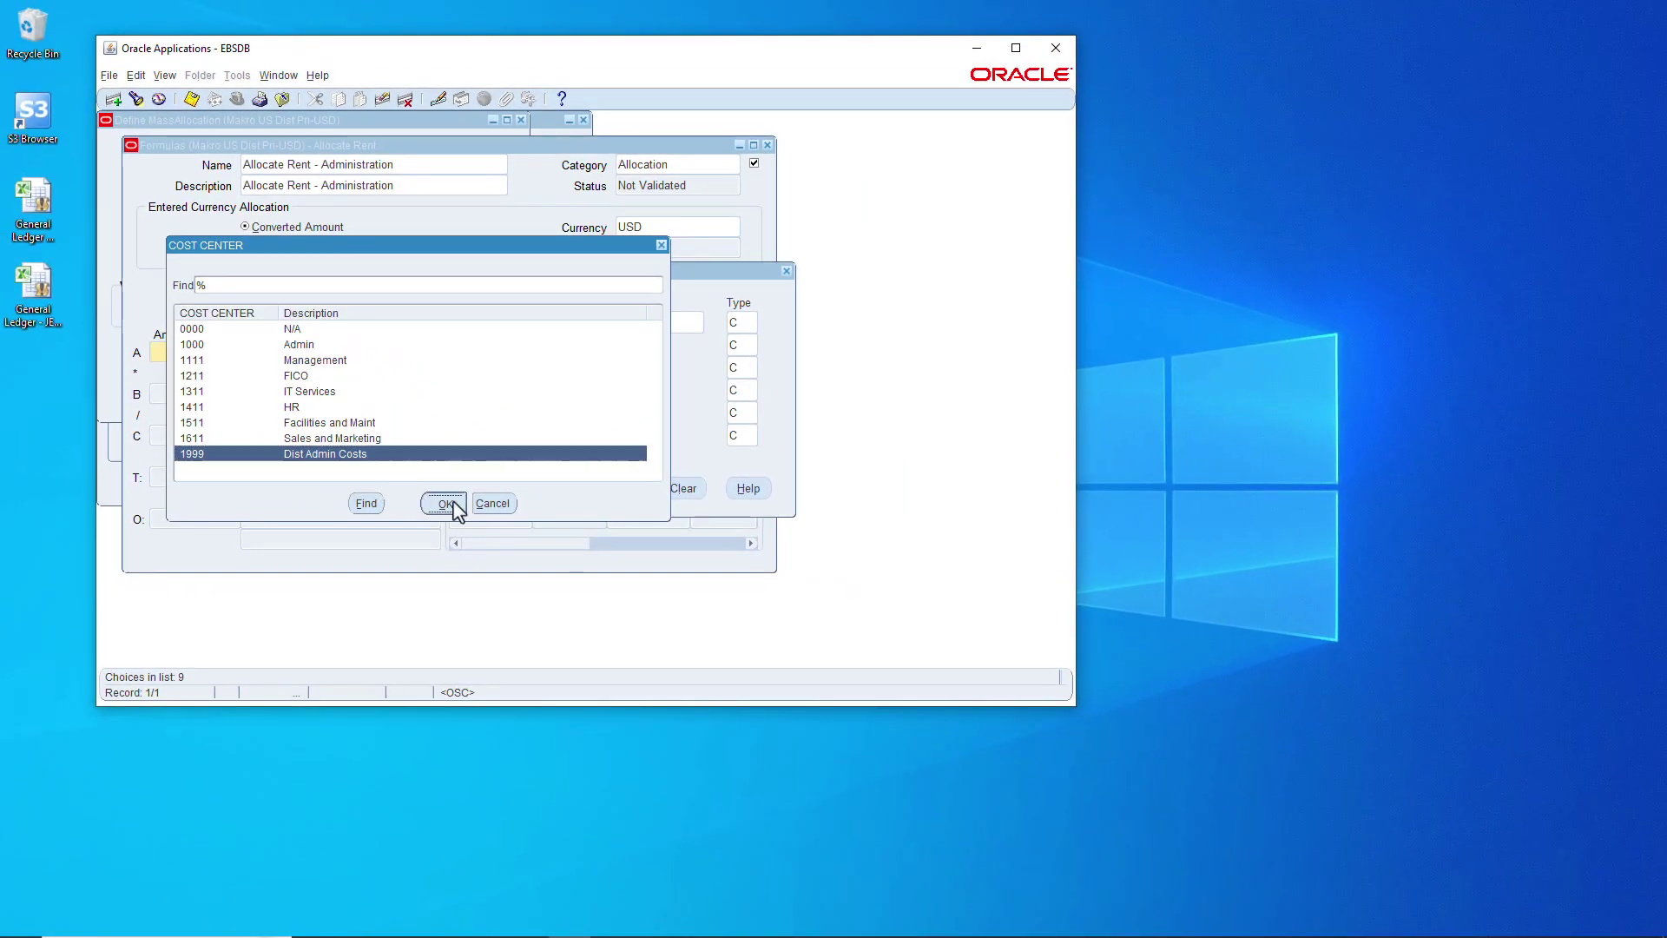
click(705, 540)
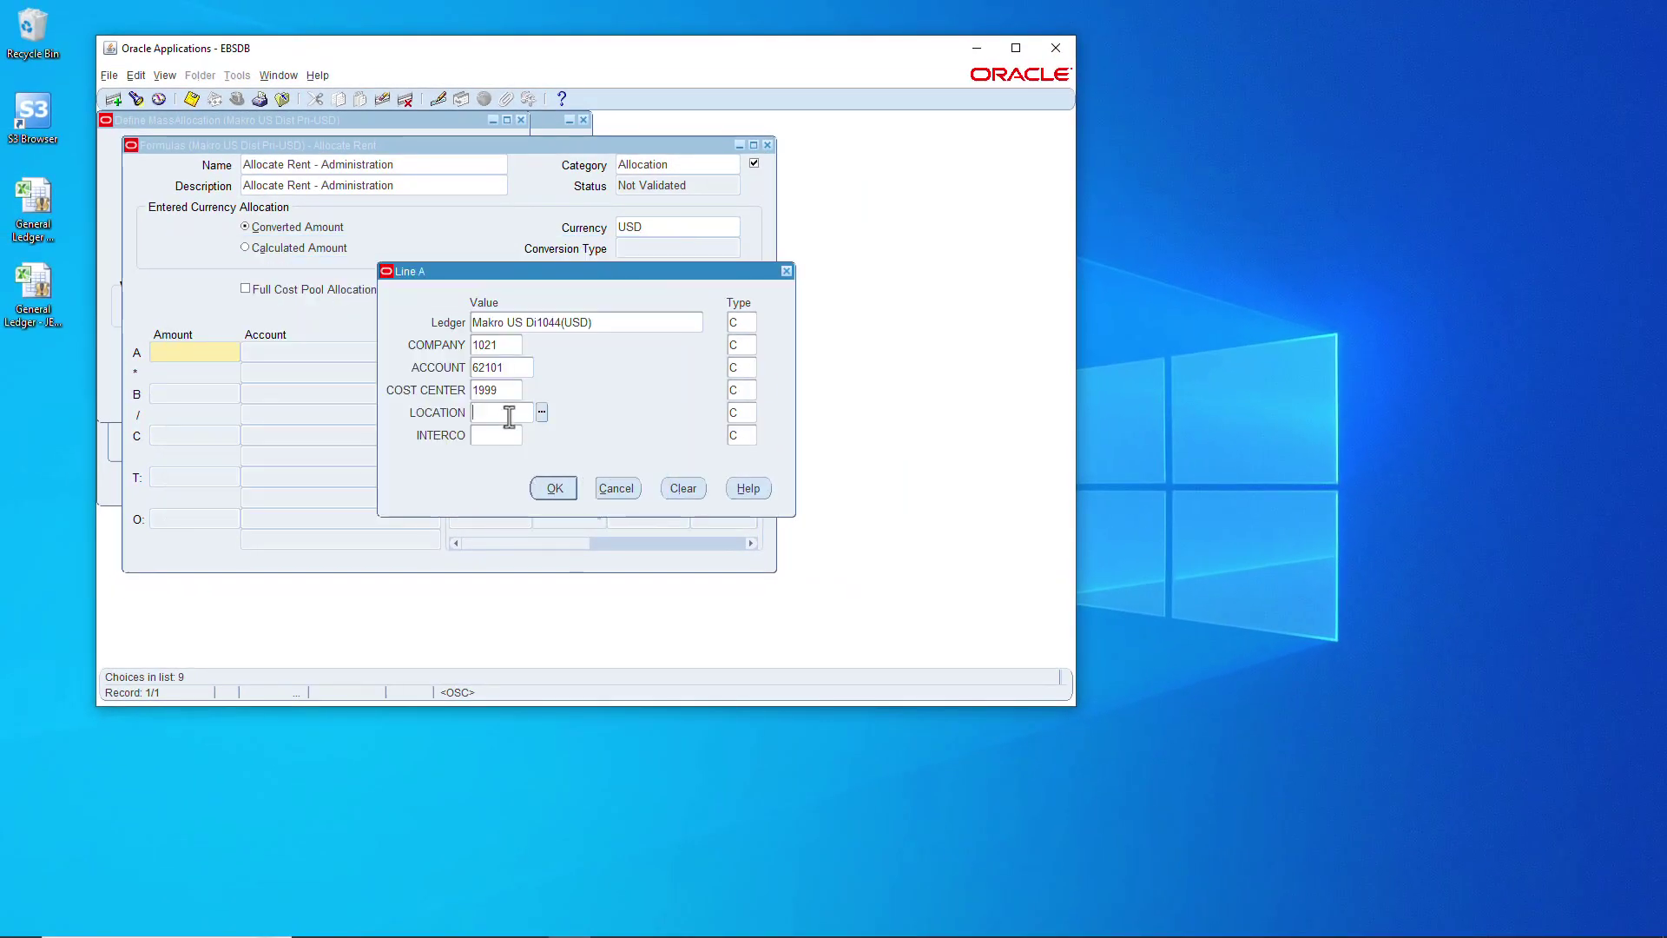
text(00000)
click(508, 436)
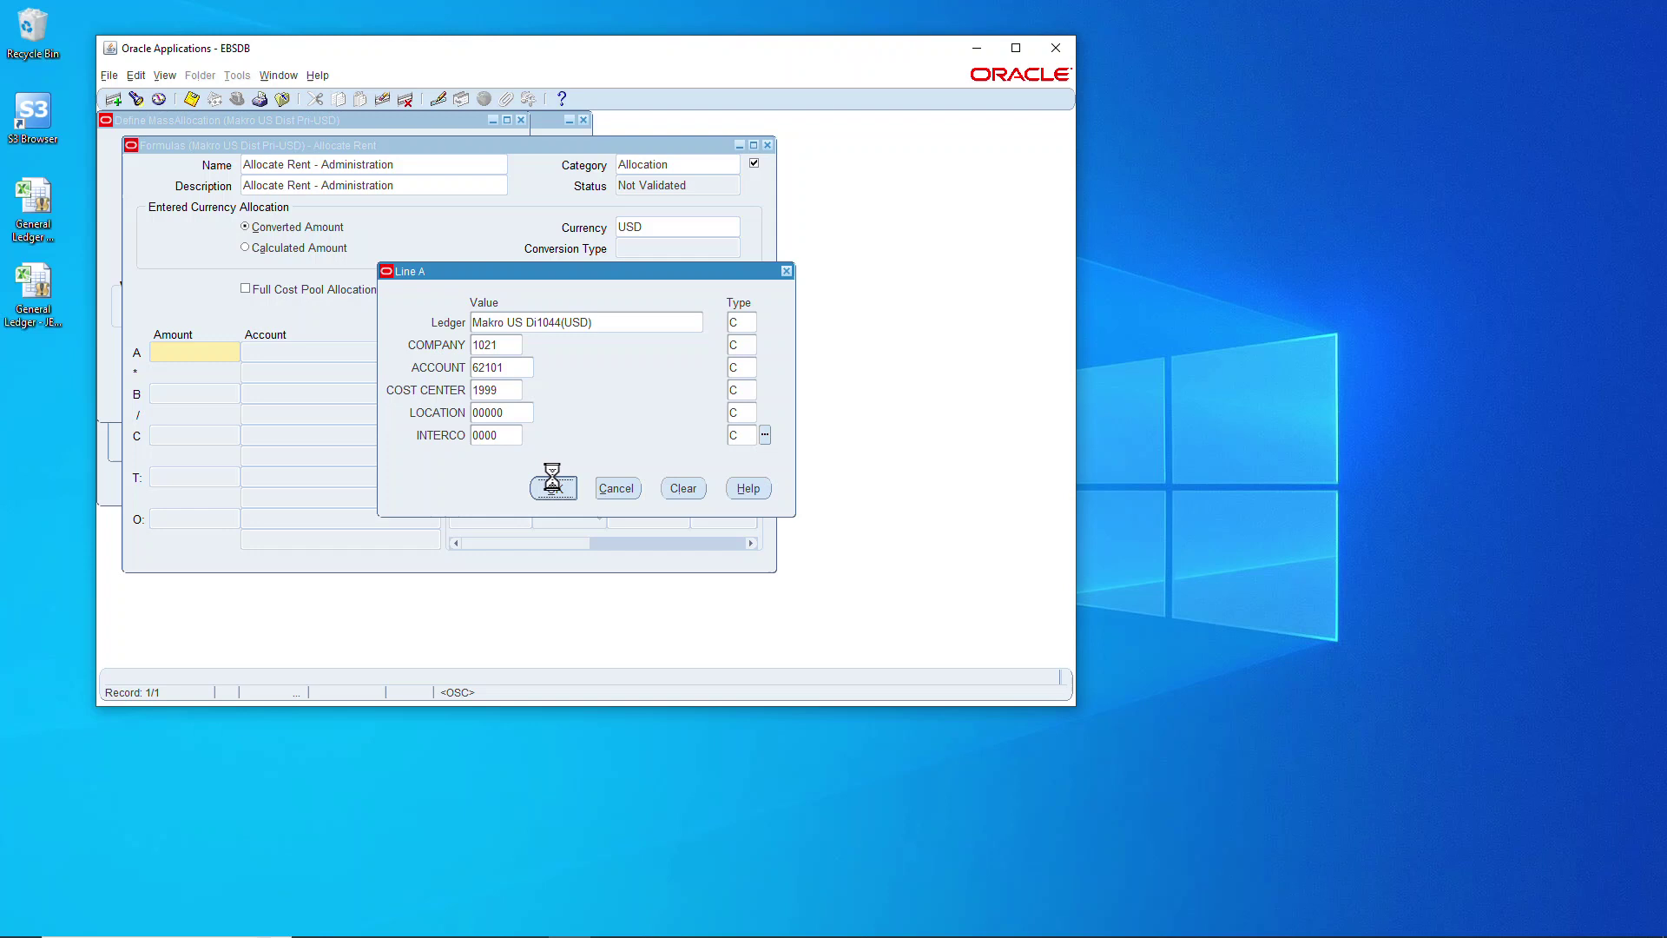
click(554, 488)
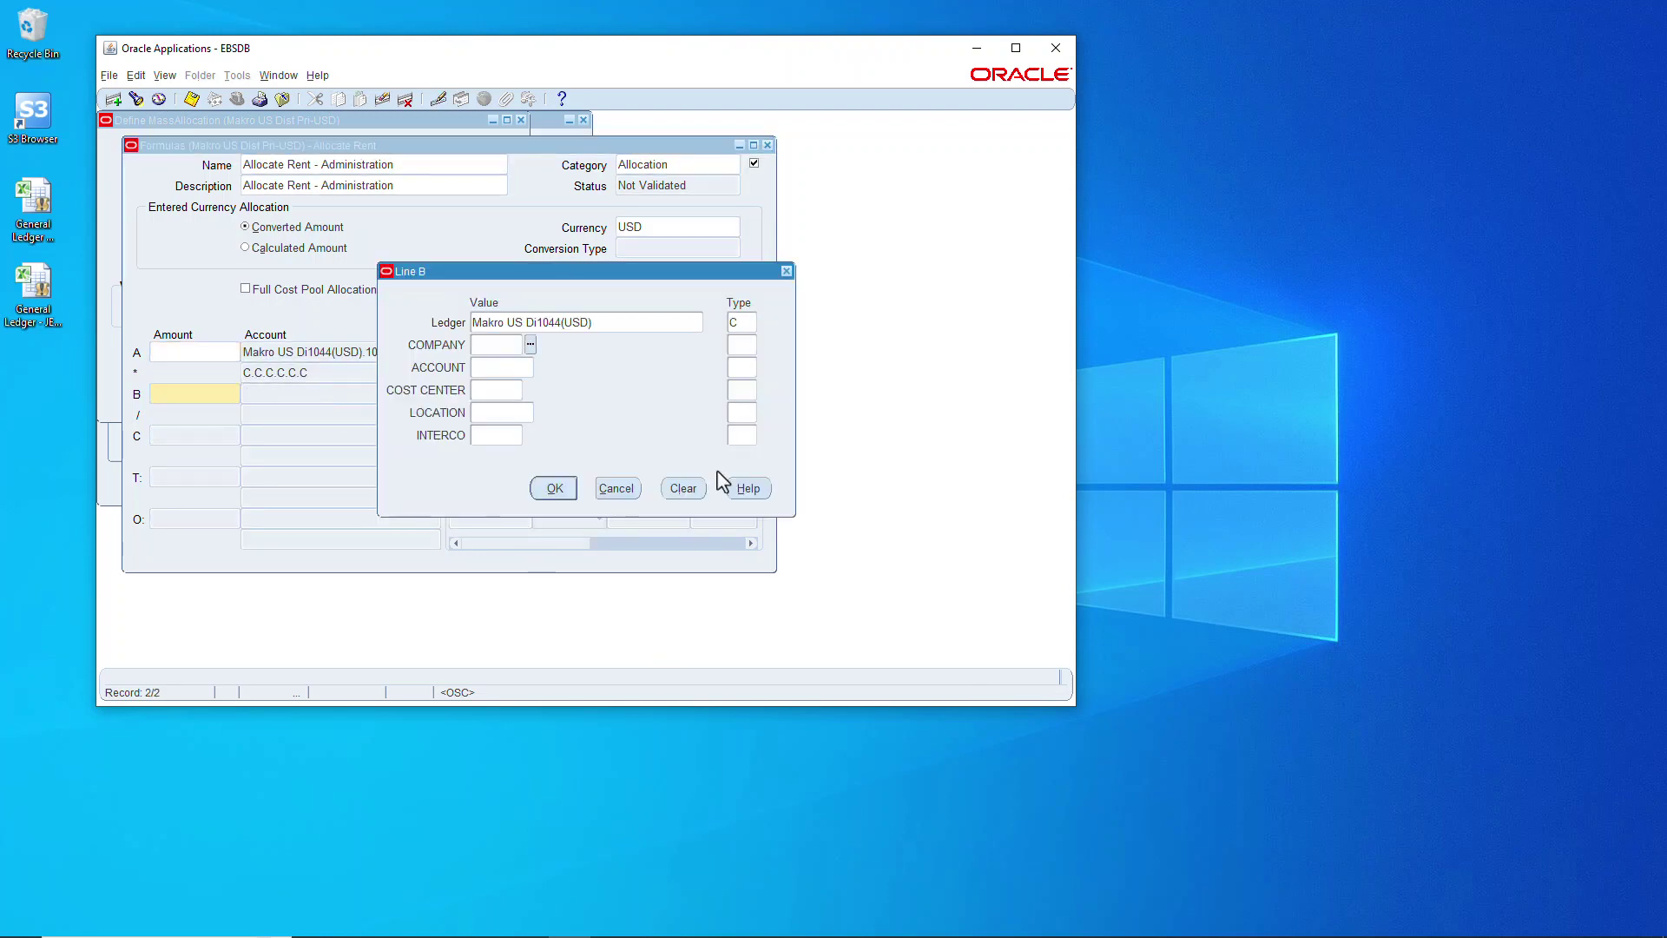
Step: Set line B's segment types to Constant, with Looping for the cost center
click(742, 345)
text(C)
click(743, 367)
text(C)
click(743, 390)
text(L)
click(743, 412)
text(C)
click(745, 434)
text(C)
click(742, 390)
click(766, 390)
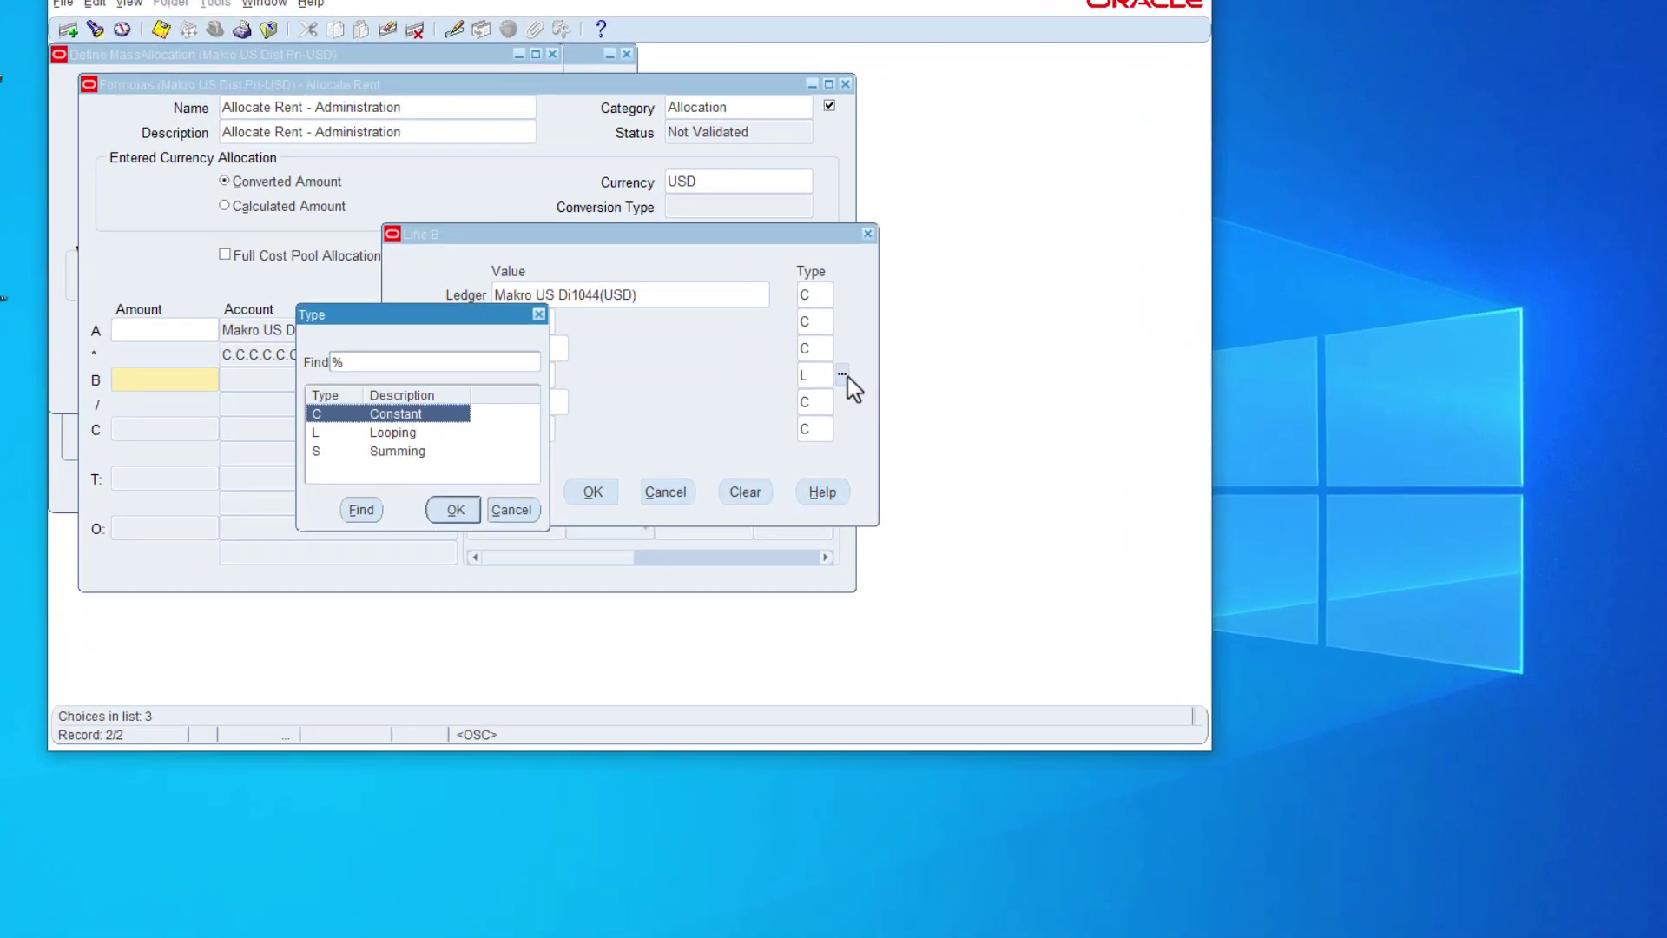
click(404, 432)
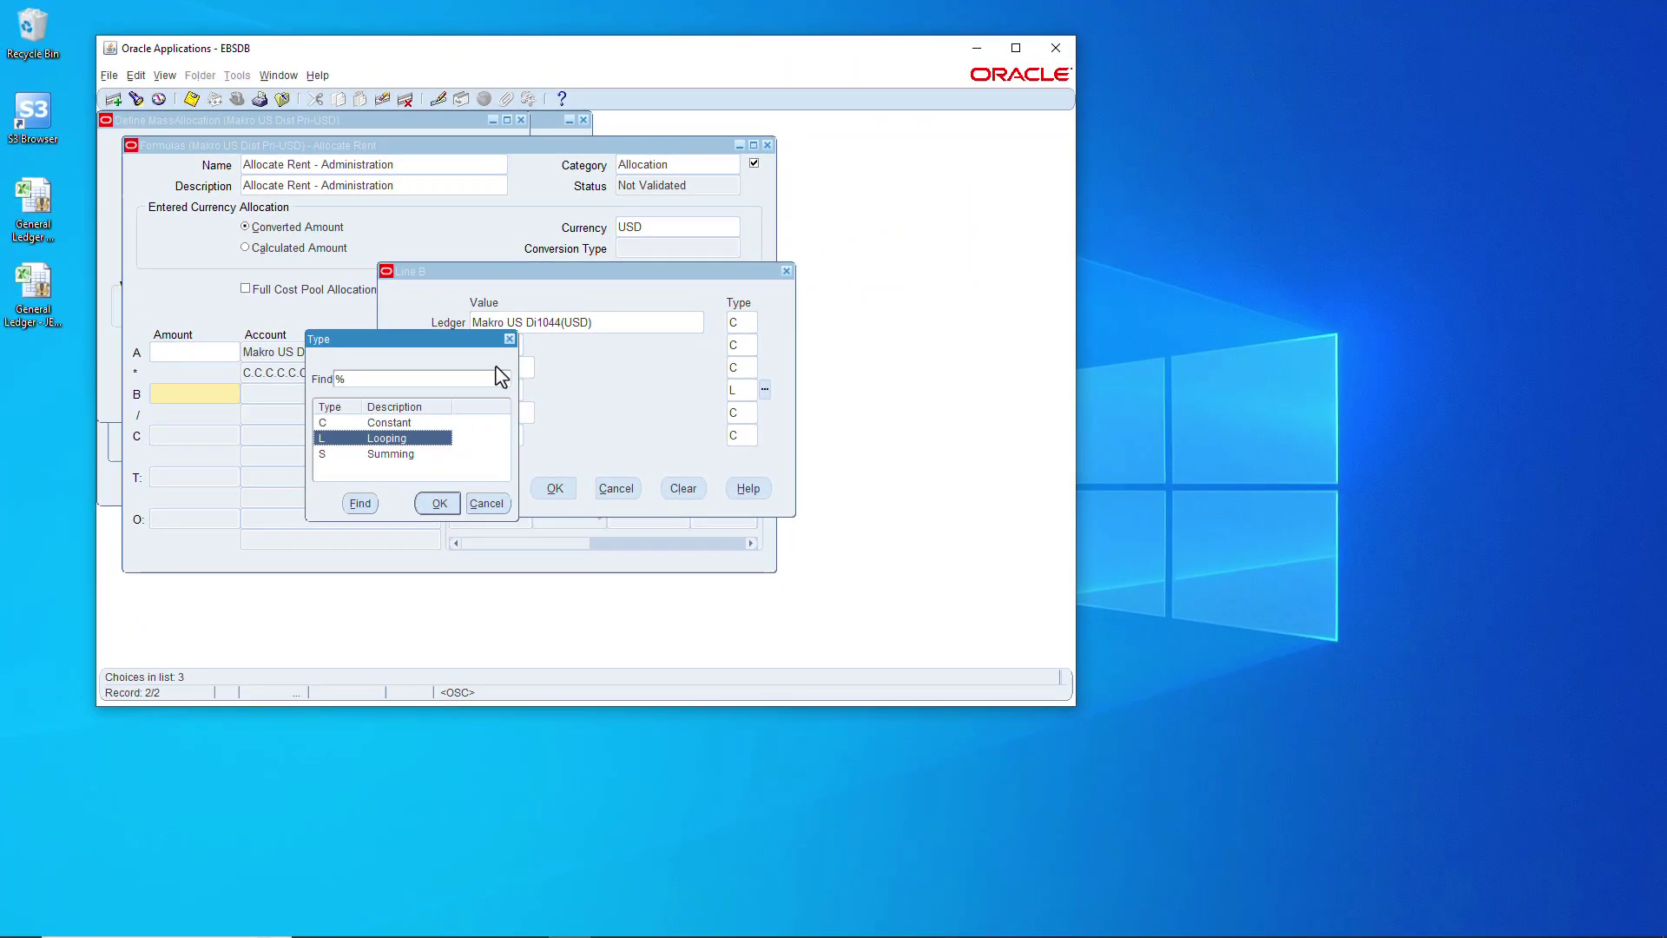
key(Return)
Step: Enter line B's account values 62101, cost center 1000, 00000 and 0000
key(Tab)
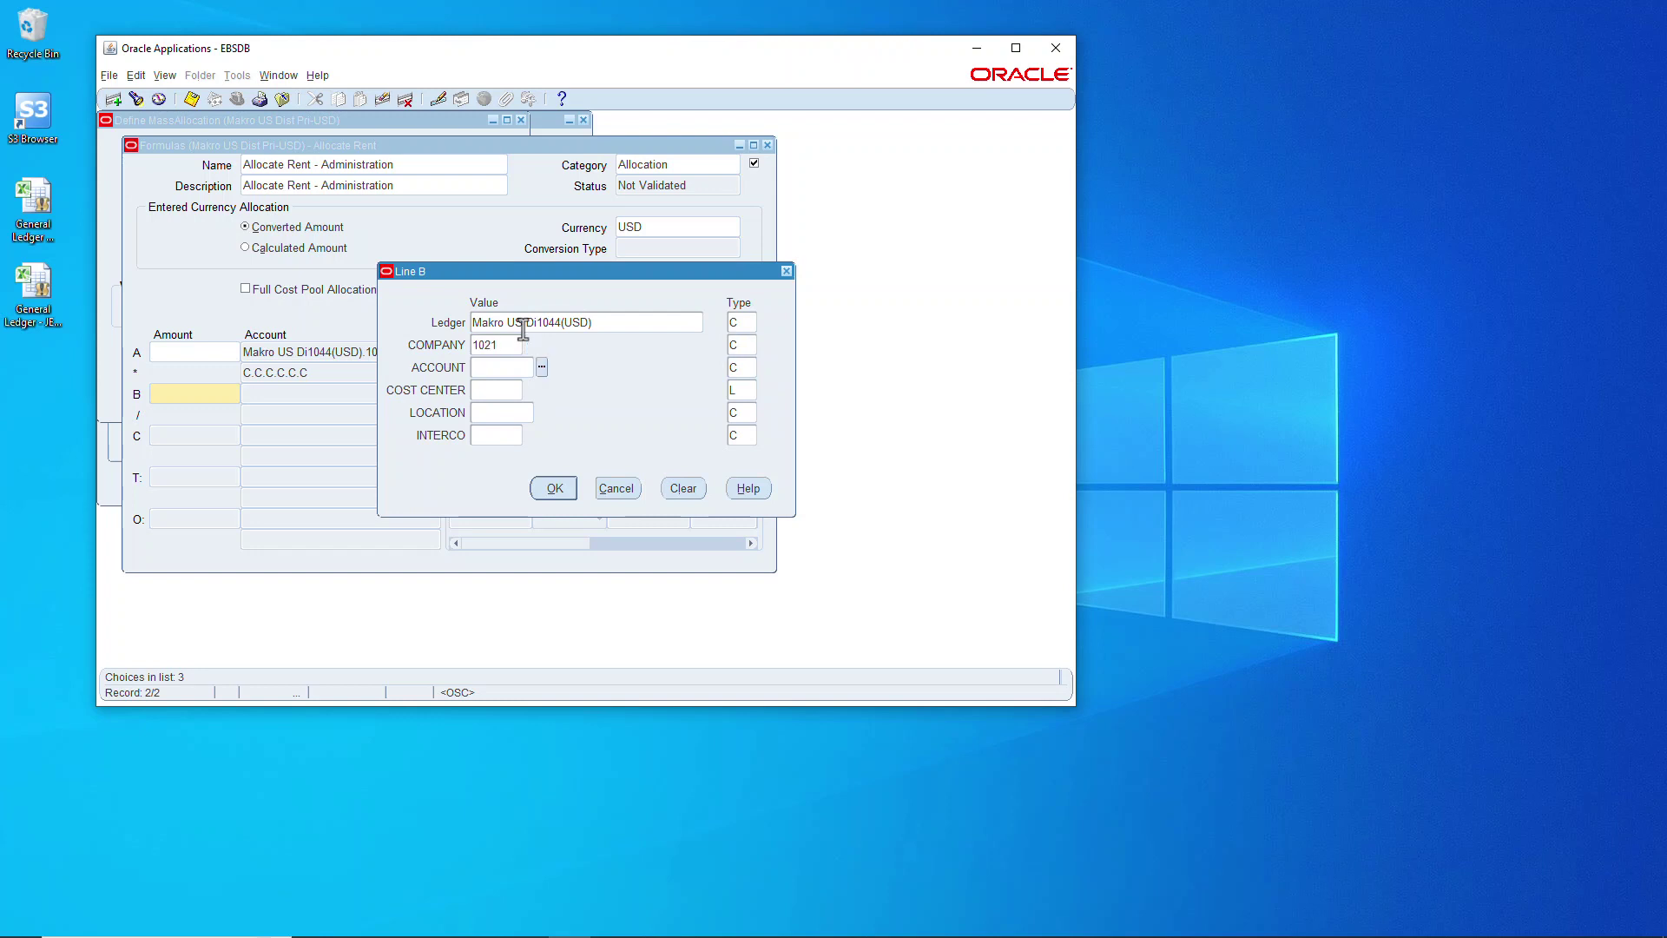
text(62101)
key(Tab)
text(1000)
key(Tab)
key(Tab)
text(00000)
key(Tab)
key(Tab)
text(0000)
key(Tab)
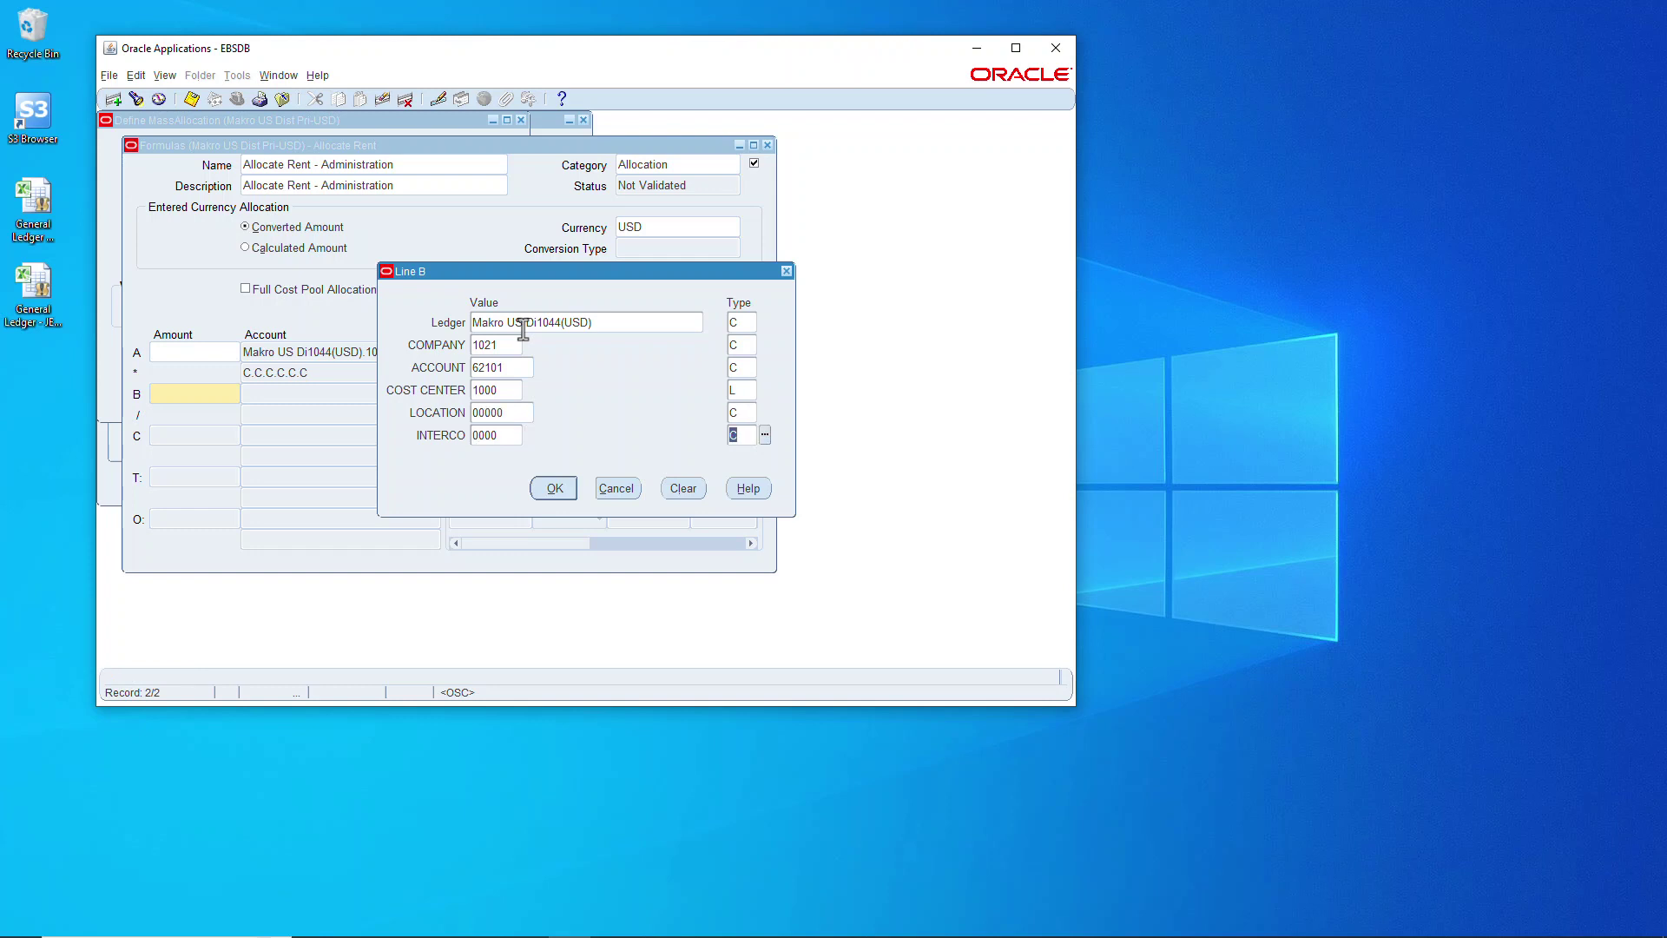
click(554, 488)
Step: Set line C's segment types to Constant, with Summing for the cost center
key(Tab)
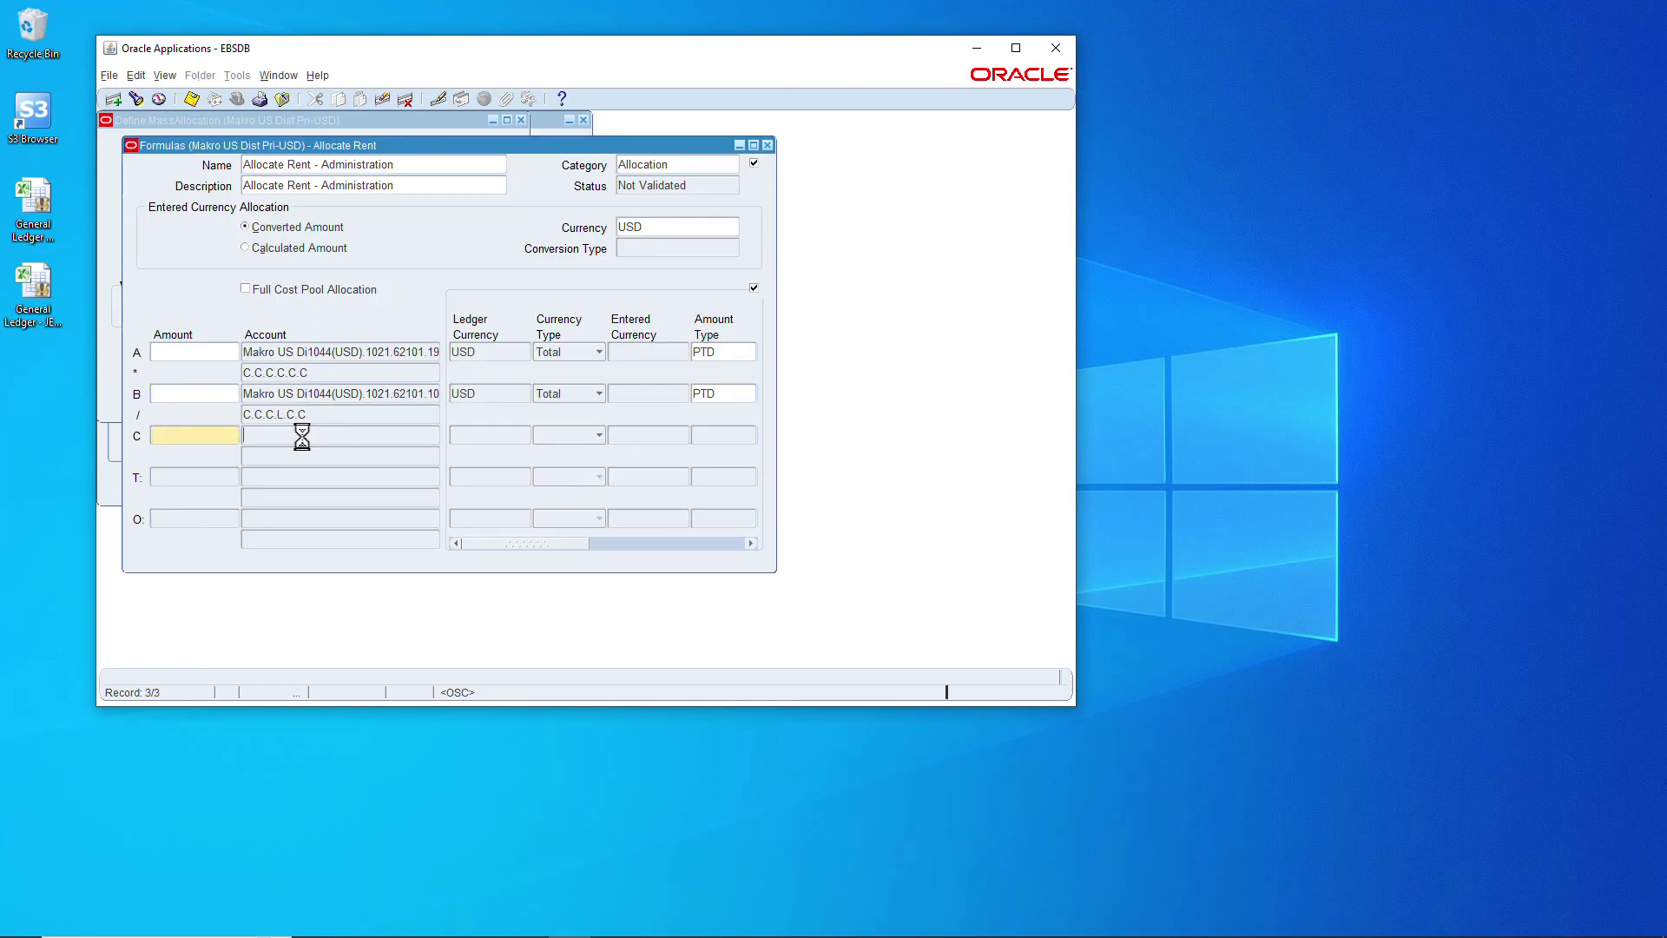
click(298, 434)
key(Tab)
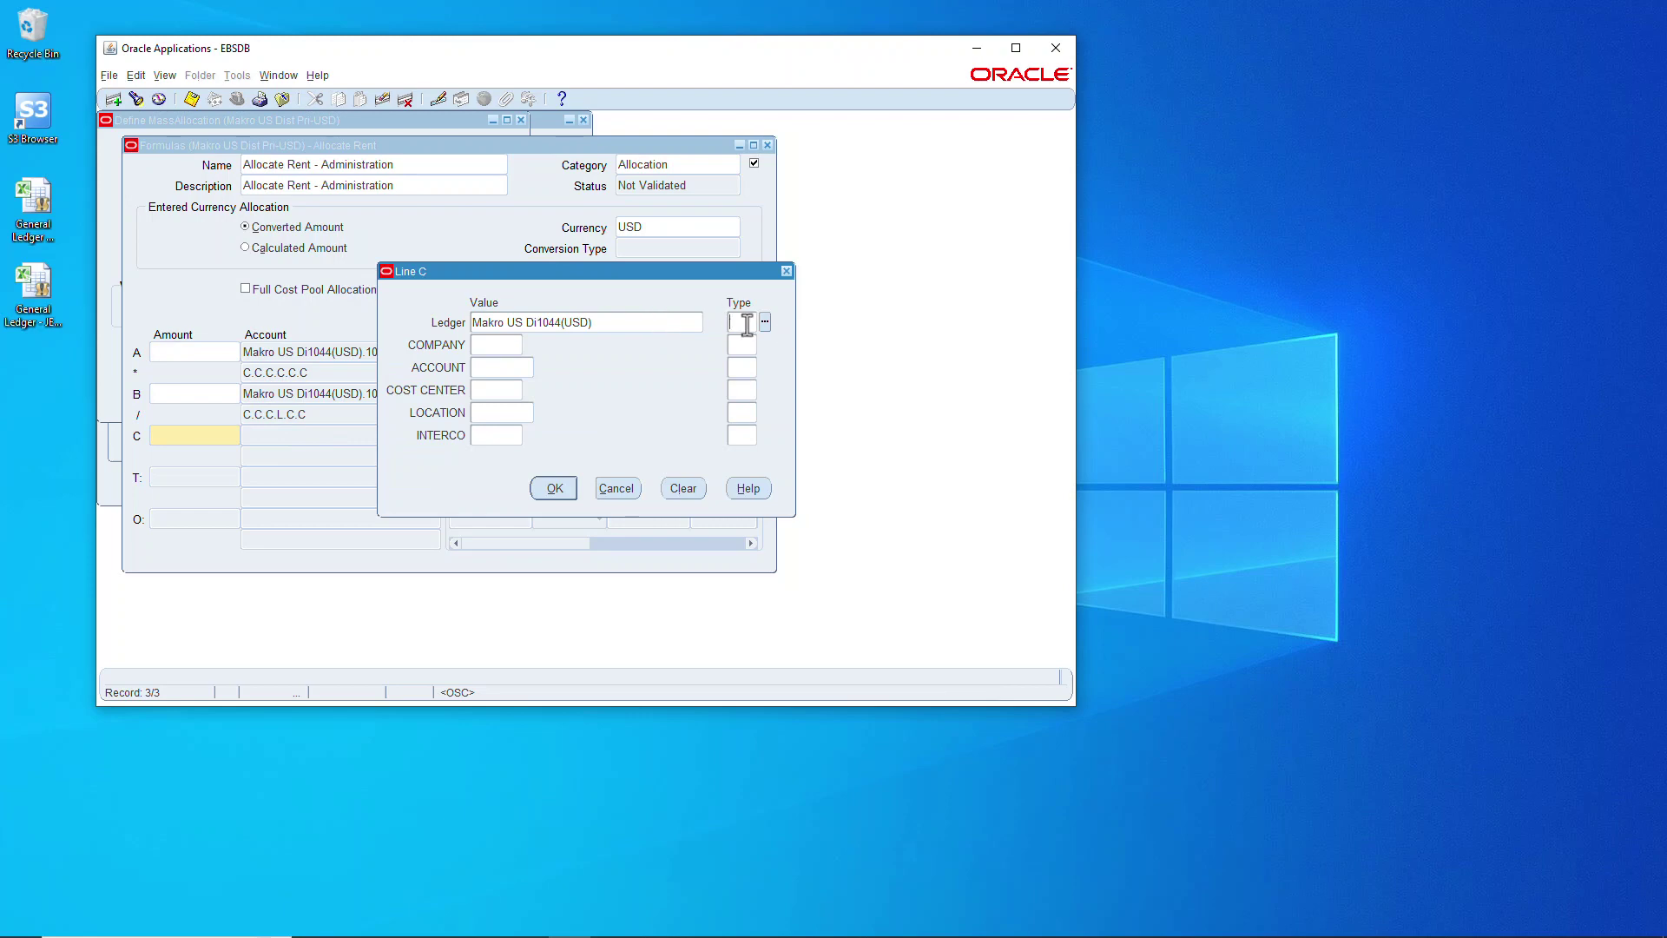
key(Tab)
key(Tab)
key(Tab)
key(Tab)
key(Tab)
key(Tab)
text(S)
key(Tab)
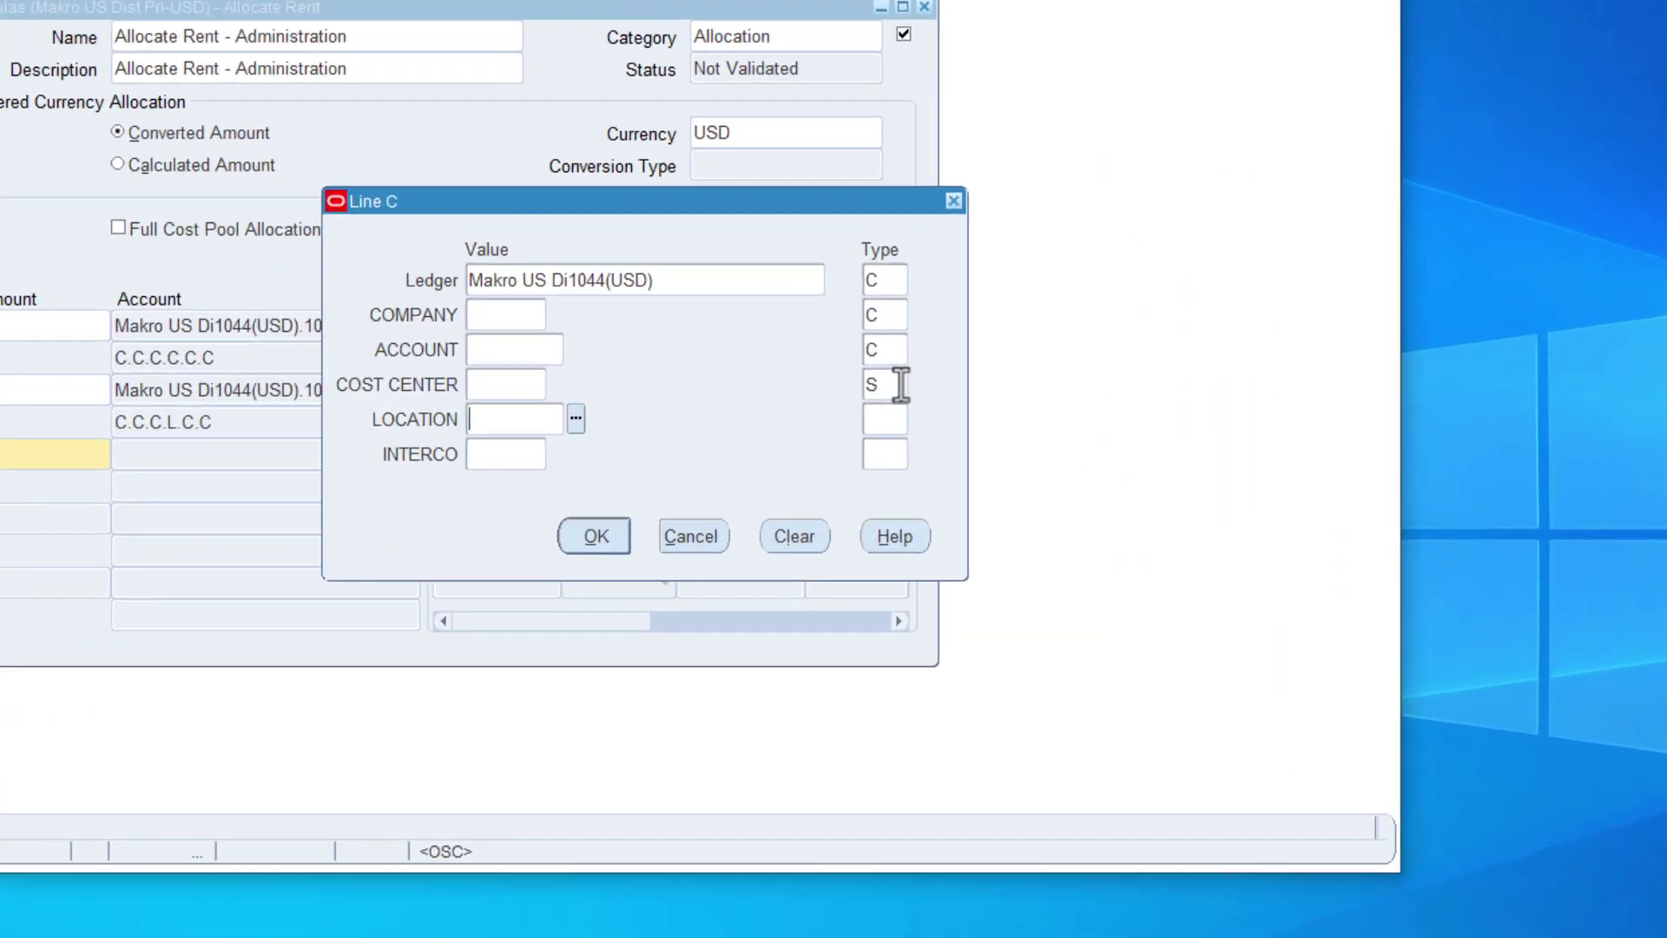
click(900, 385)
click(918, 384)
click(337, 483)
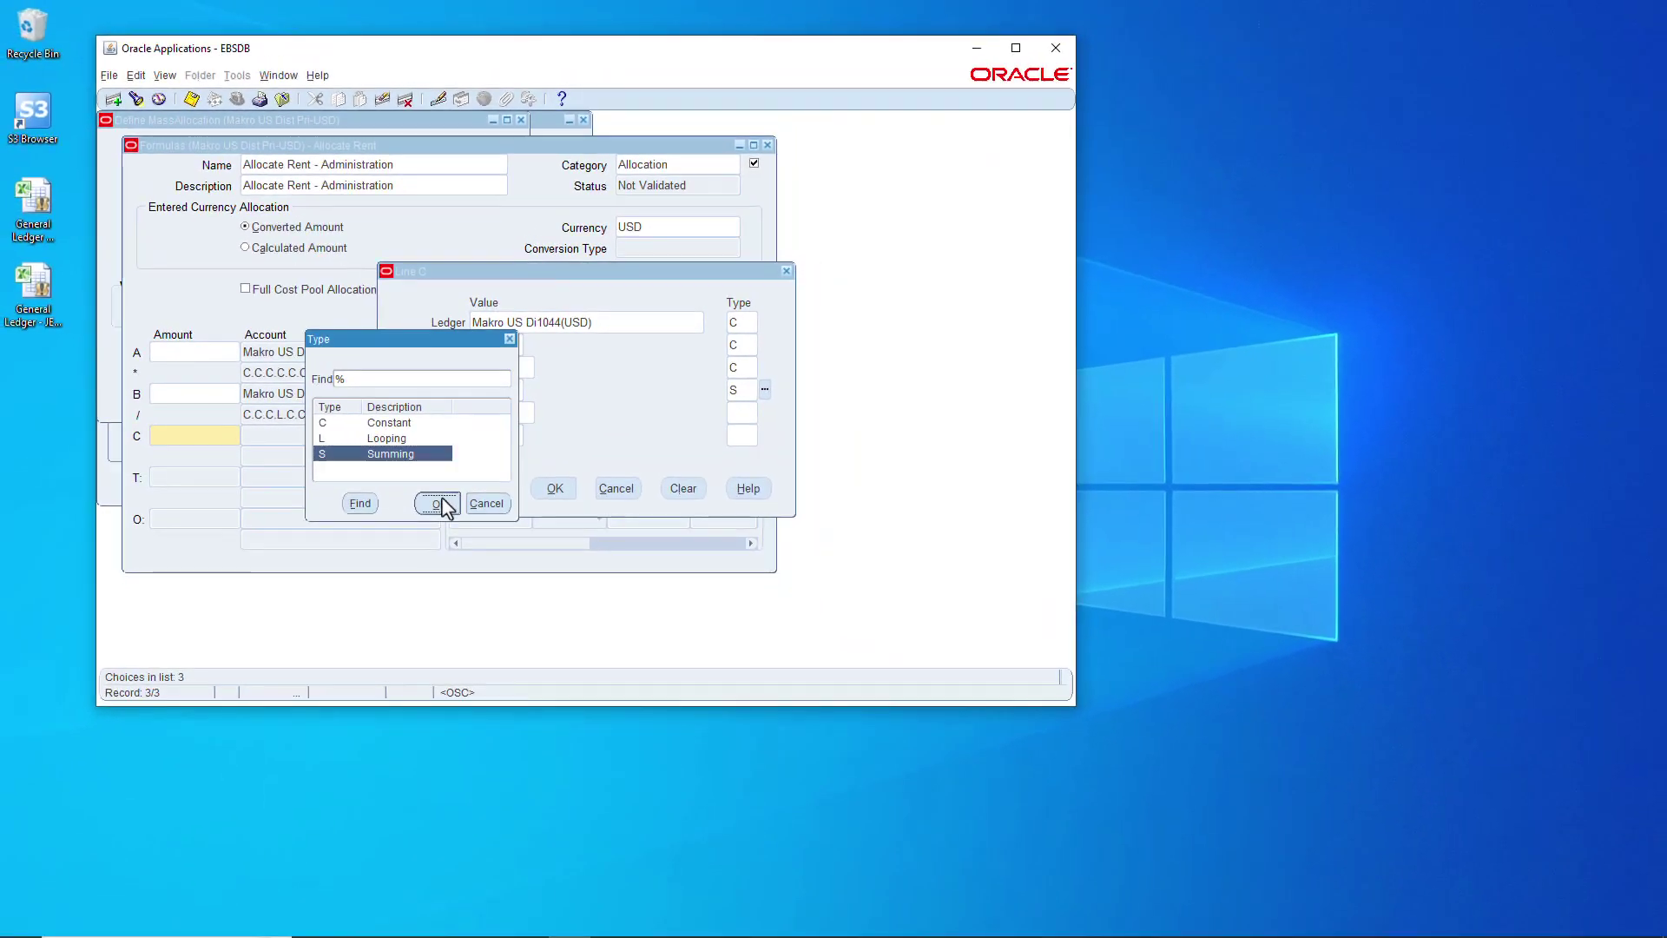
click(443, 504)
click(740, 413)
text(C)
click(741, 435)
text(C)
Step: Enter line C's account as 1021.62101.1000.00000.0000
key(Tab)
text(1021)
key(Tab)
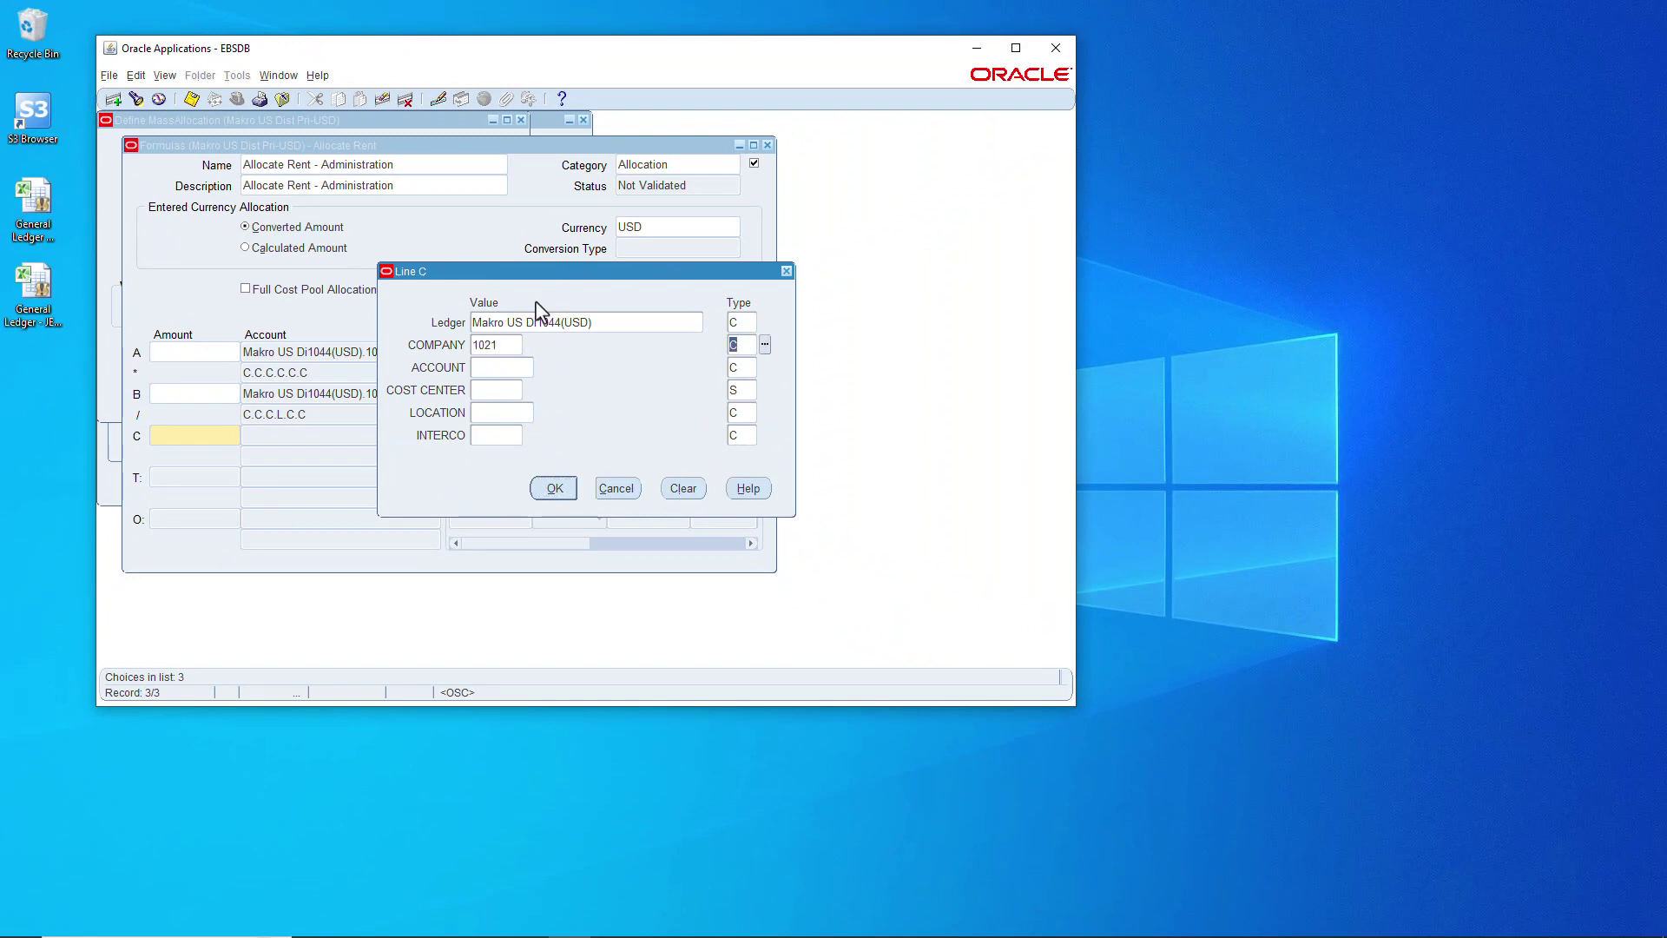
click(506, 369)
text(62101)
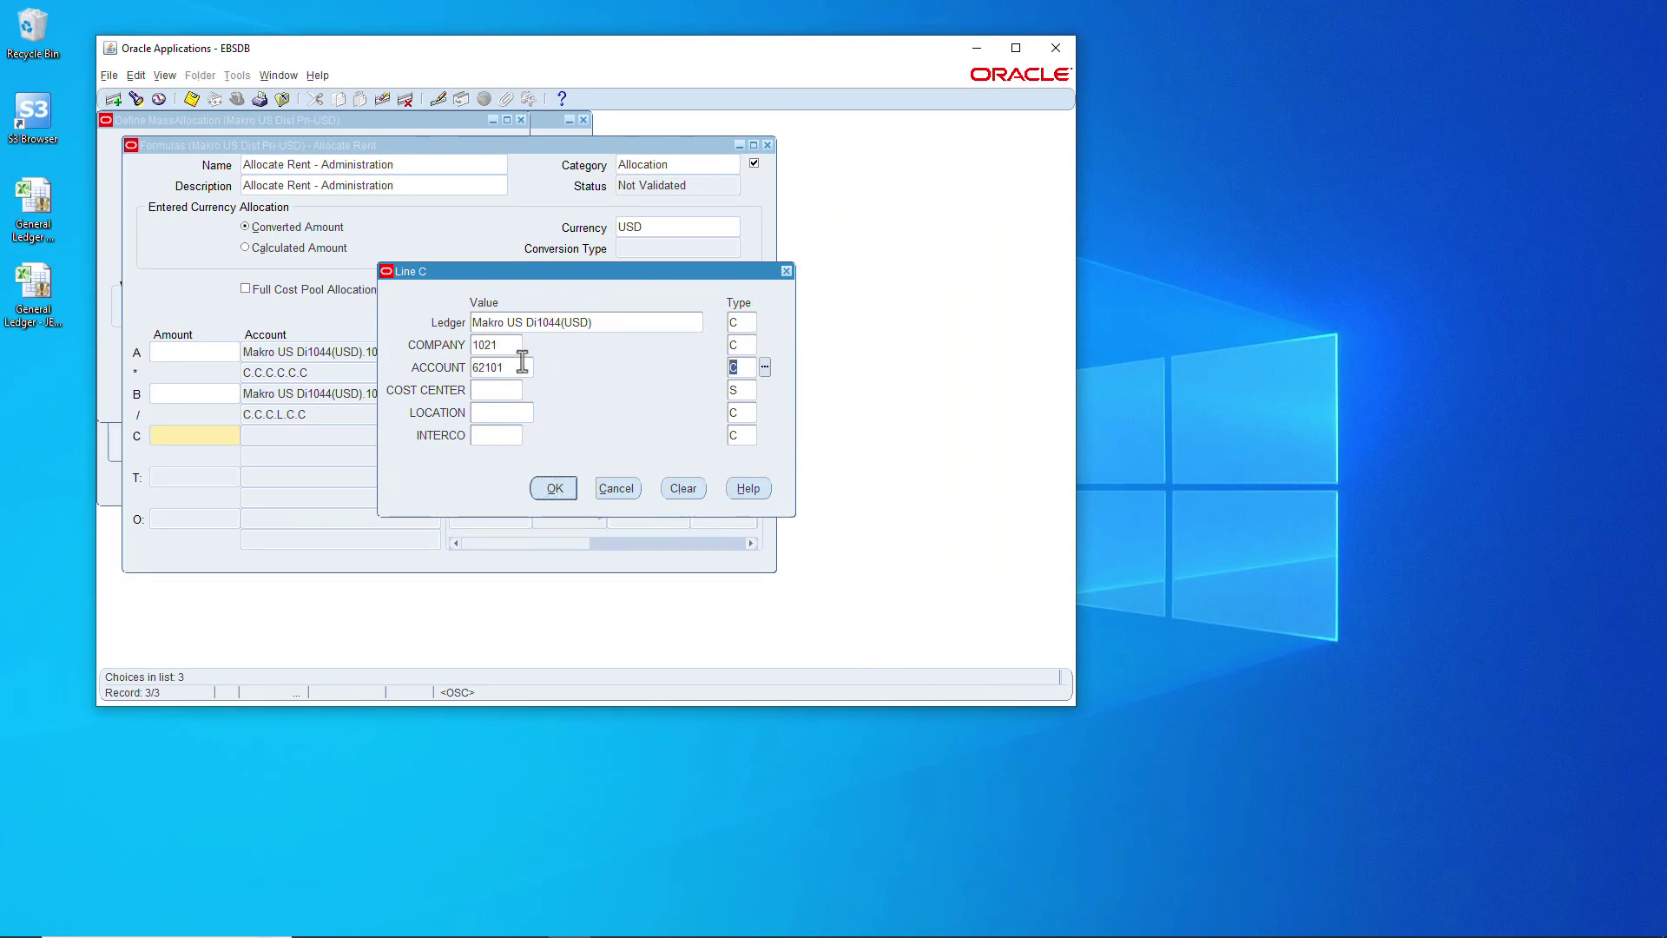
key(Tab)
text(1000)
key(Tab)
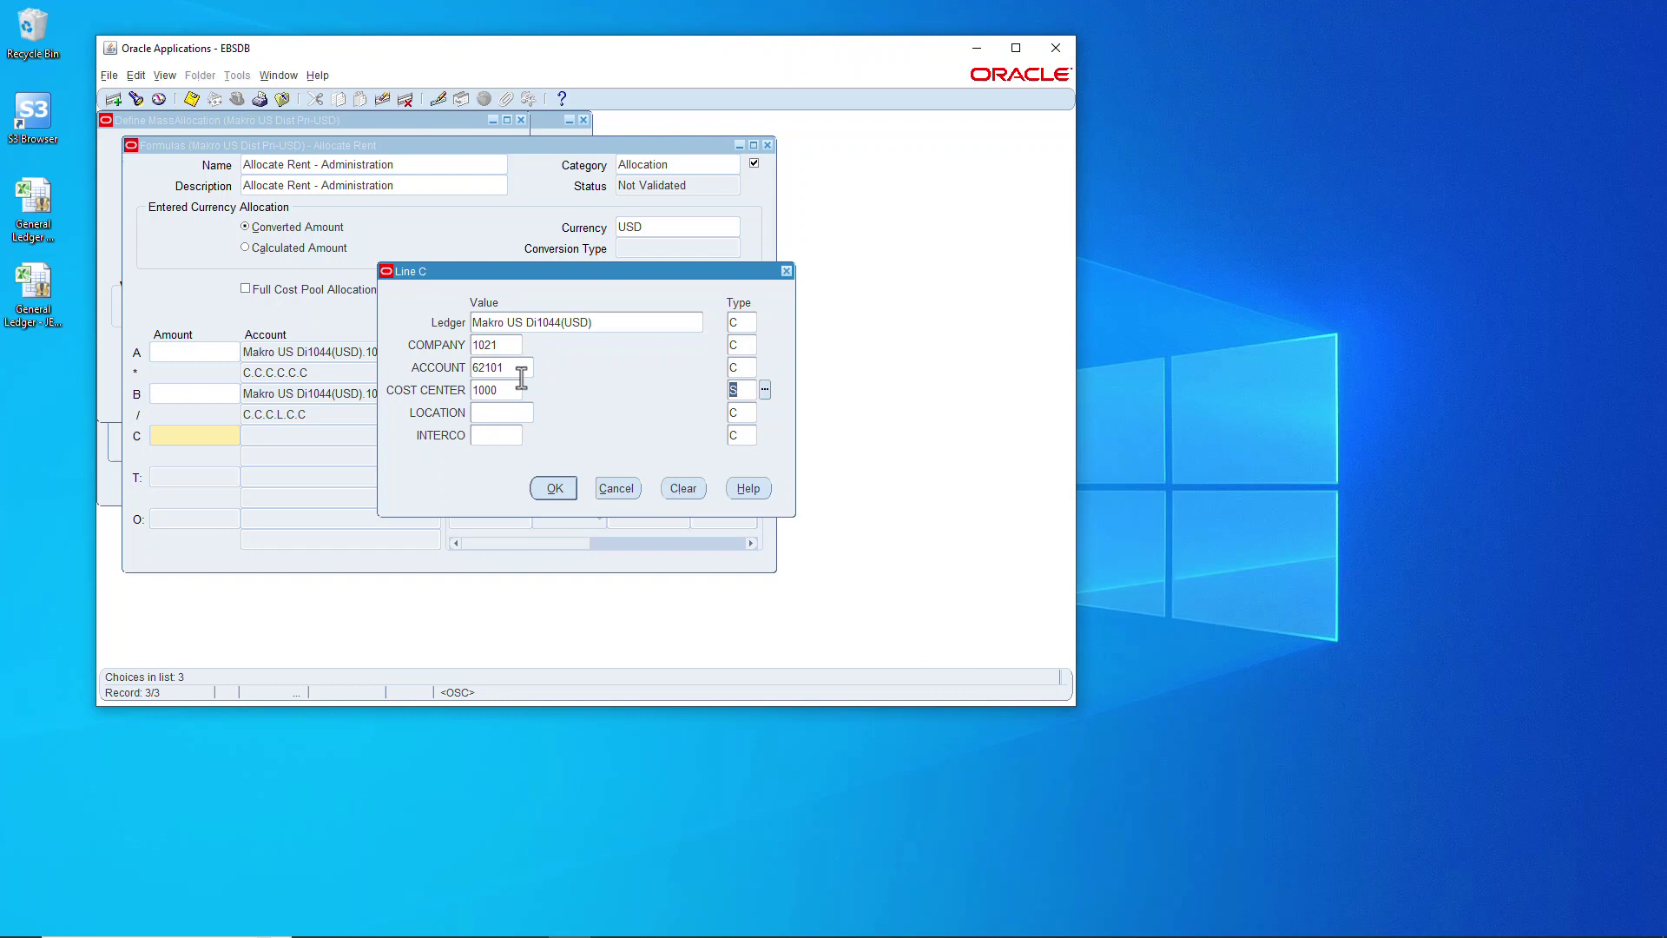
key(Tab)
text(00000)
key(Tab)
text(0000)
key(Tab)
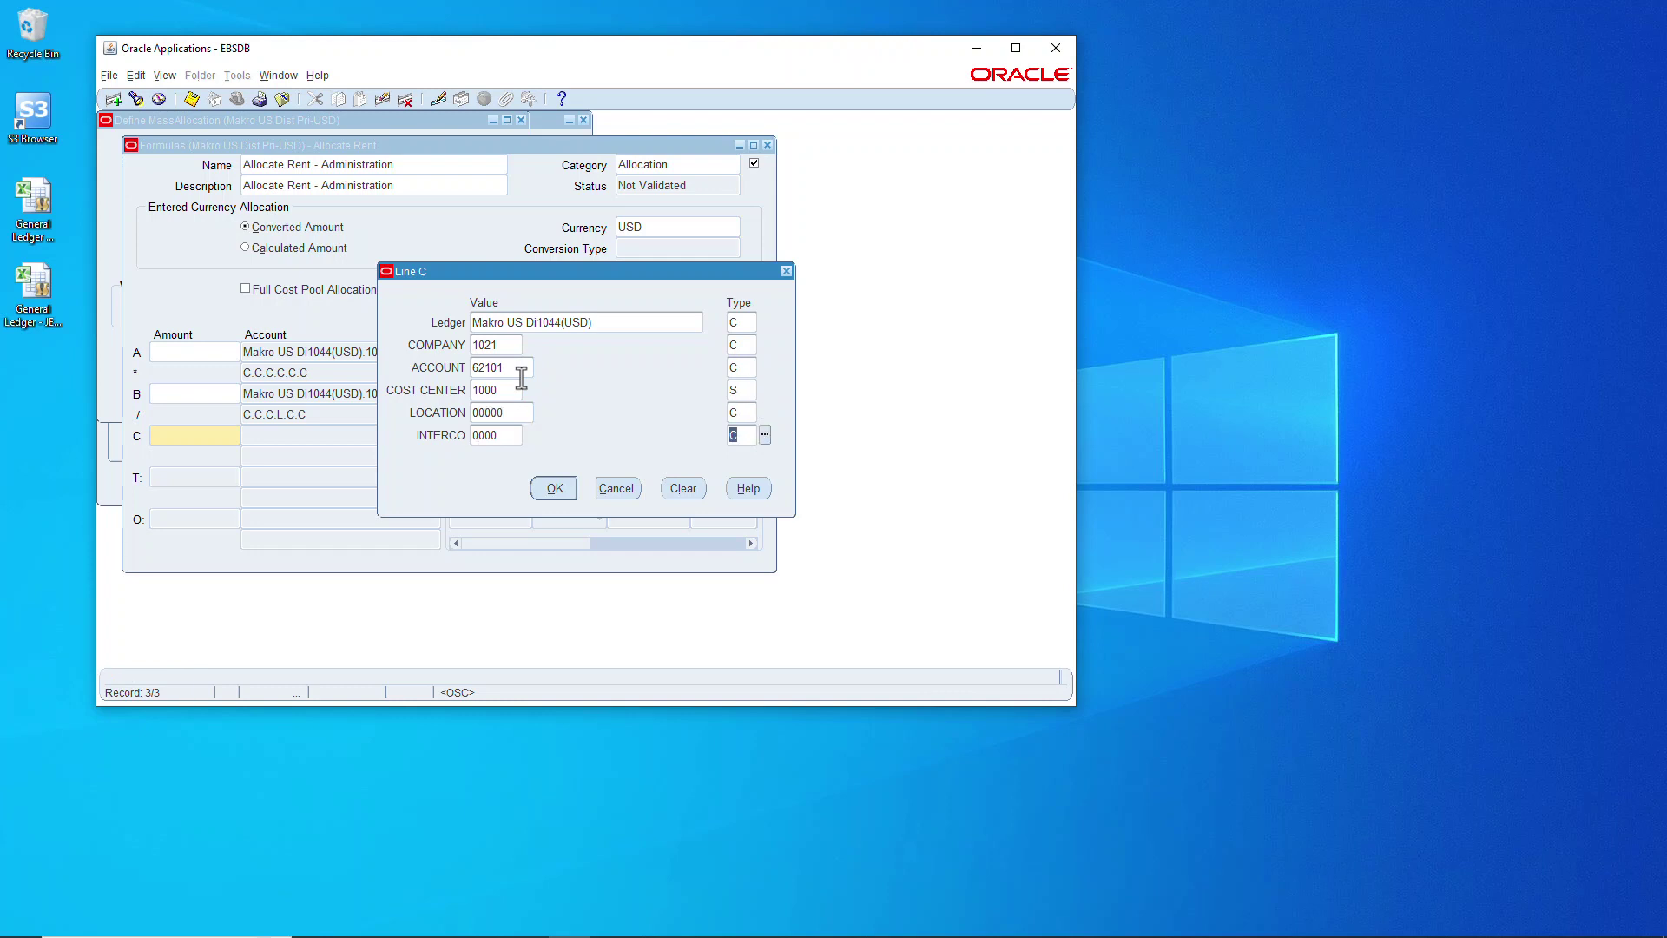
click(552, 488)
Step: Change the currency type of lines B and C to Statistical
click(591, 395)
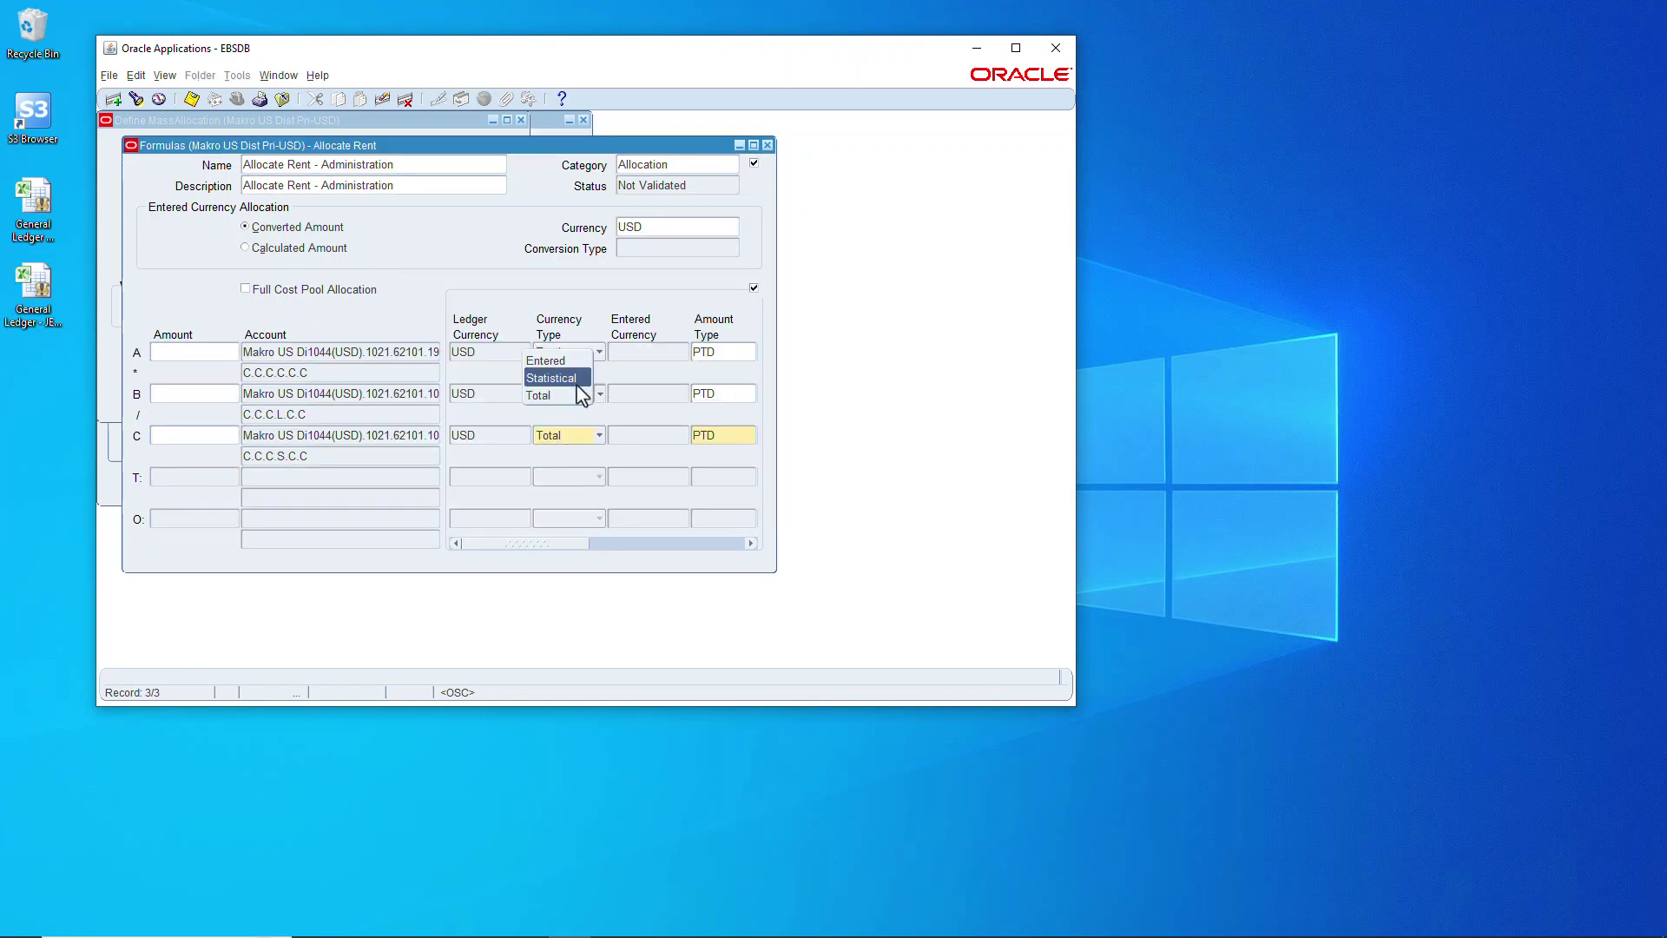
click(560, 376)
click(588, 435)
click(560, 417)
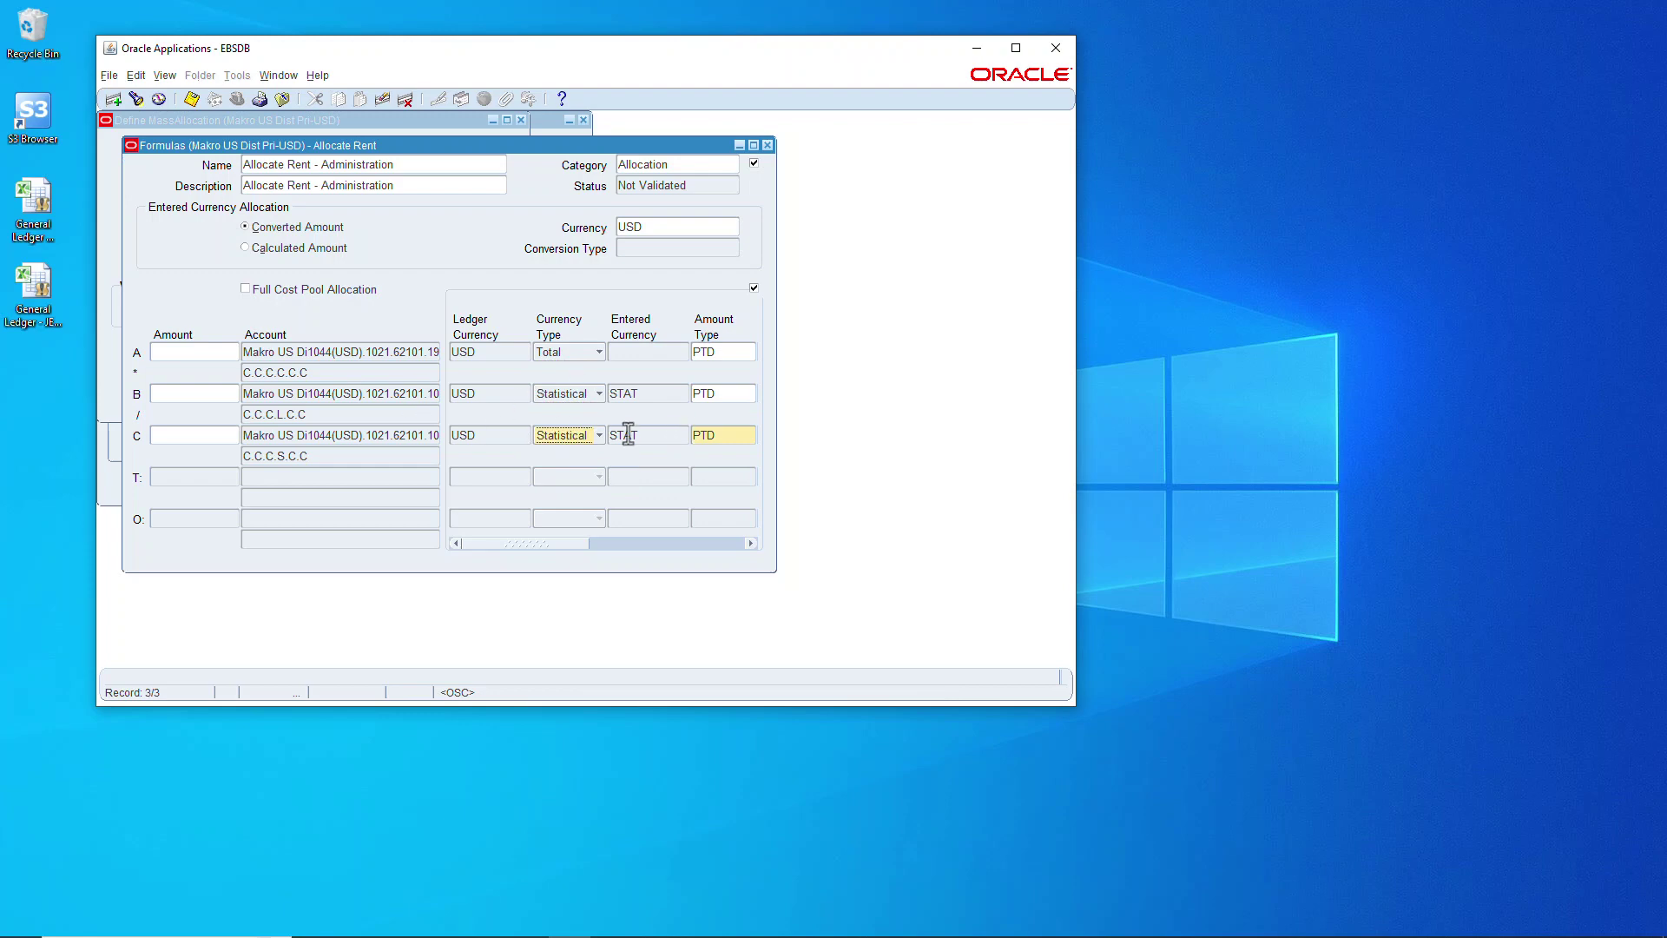
Step: Set the target account segment types to Constant, with the cost center segment Looping
key(Tab)
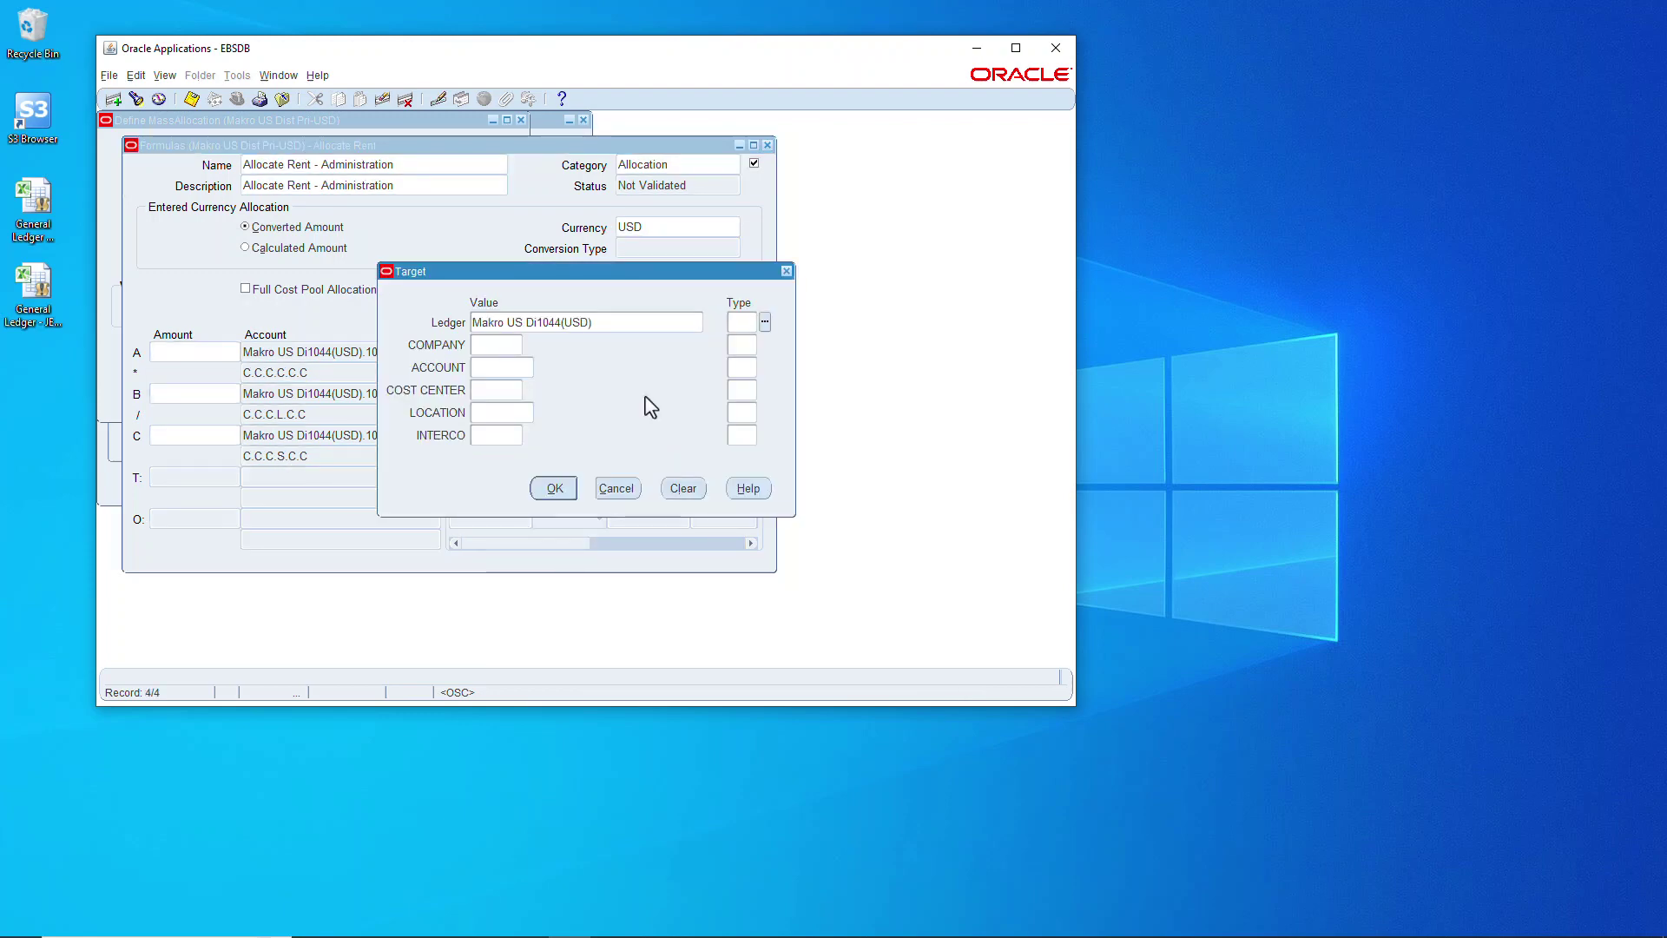
text(C)
click(741, 344)
text(C)
click(745, 368)
text(C)
click(744, 389)
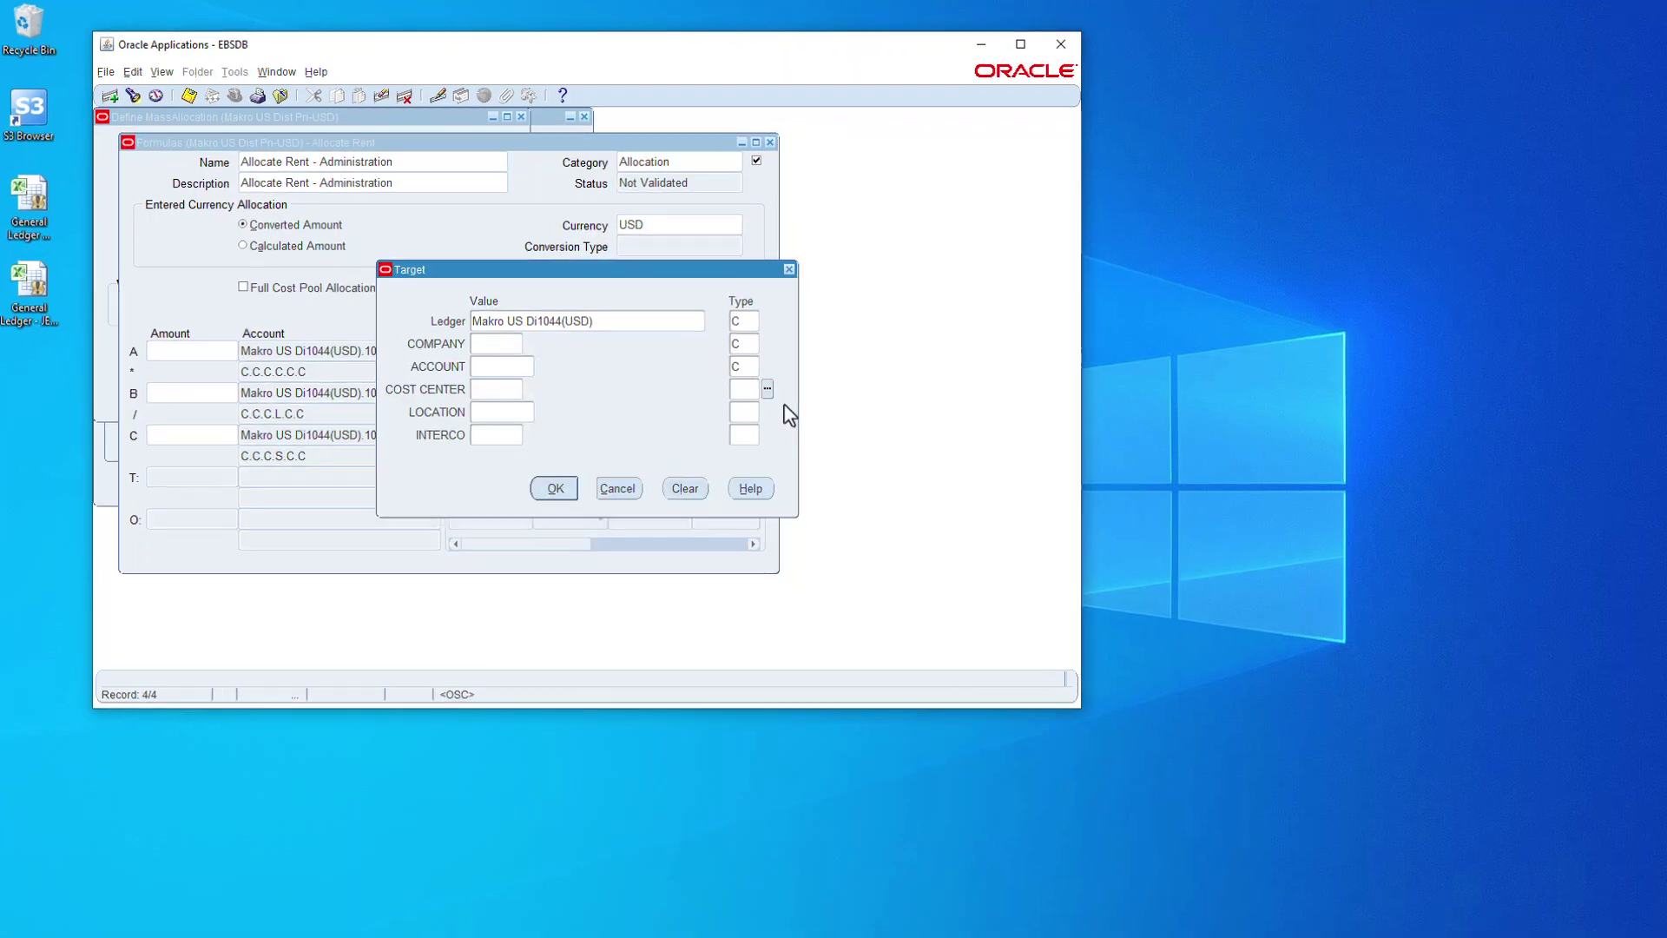
text(L)
click(765, 389)
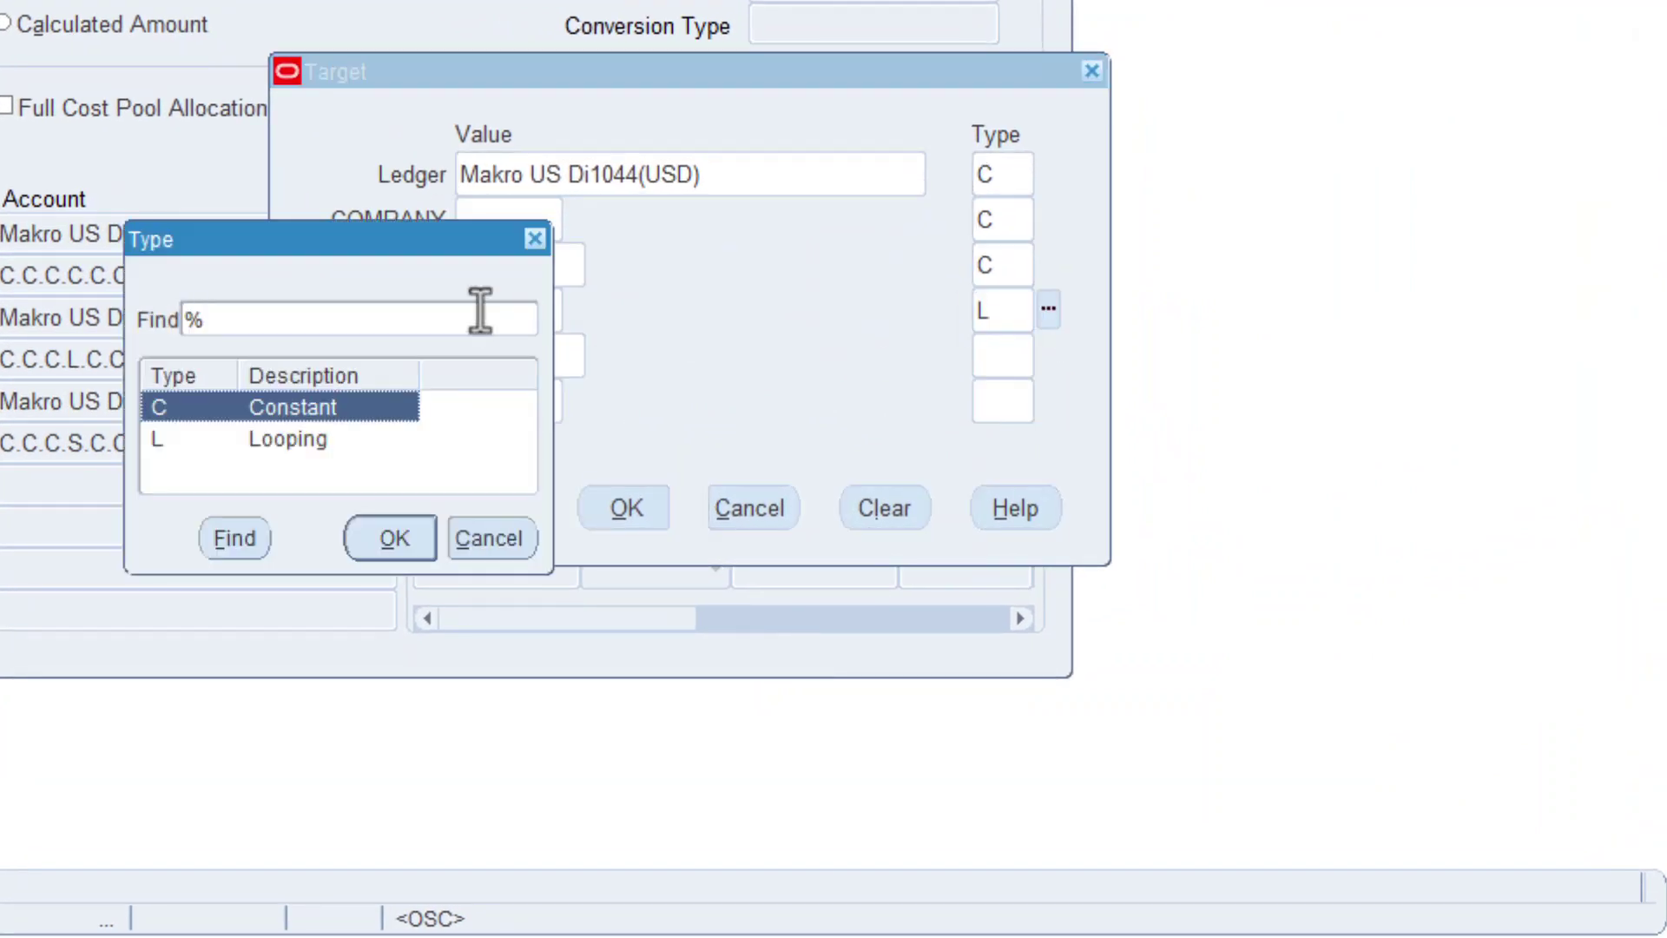
double_click(313, 434)
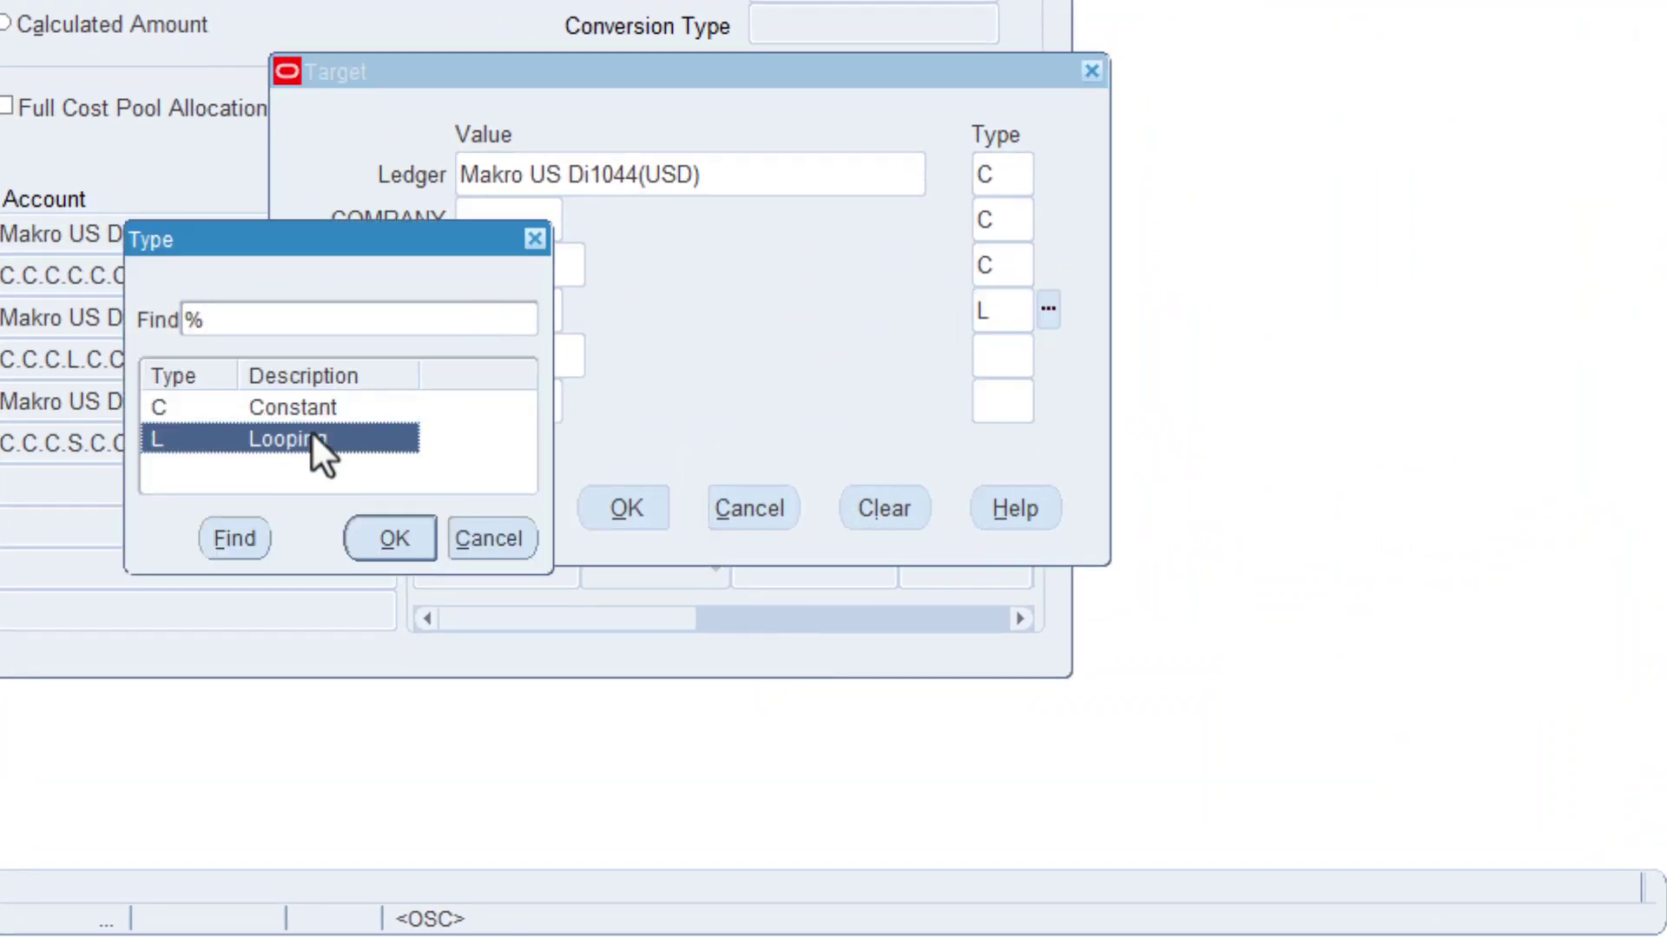
click(1001, 354)
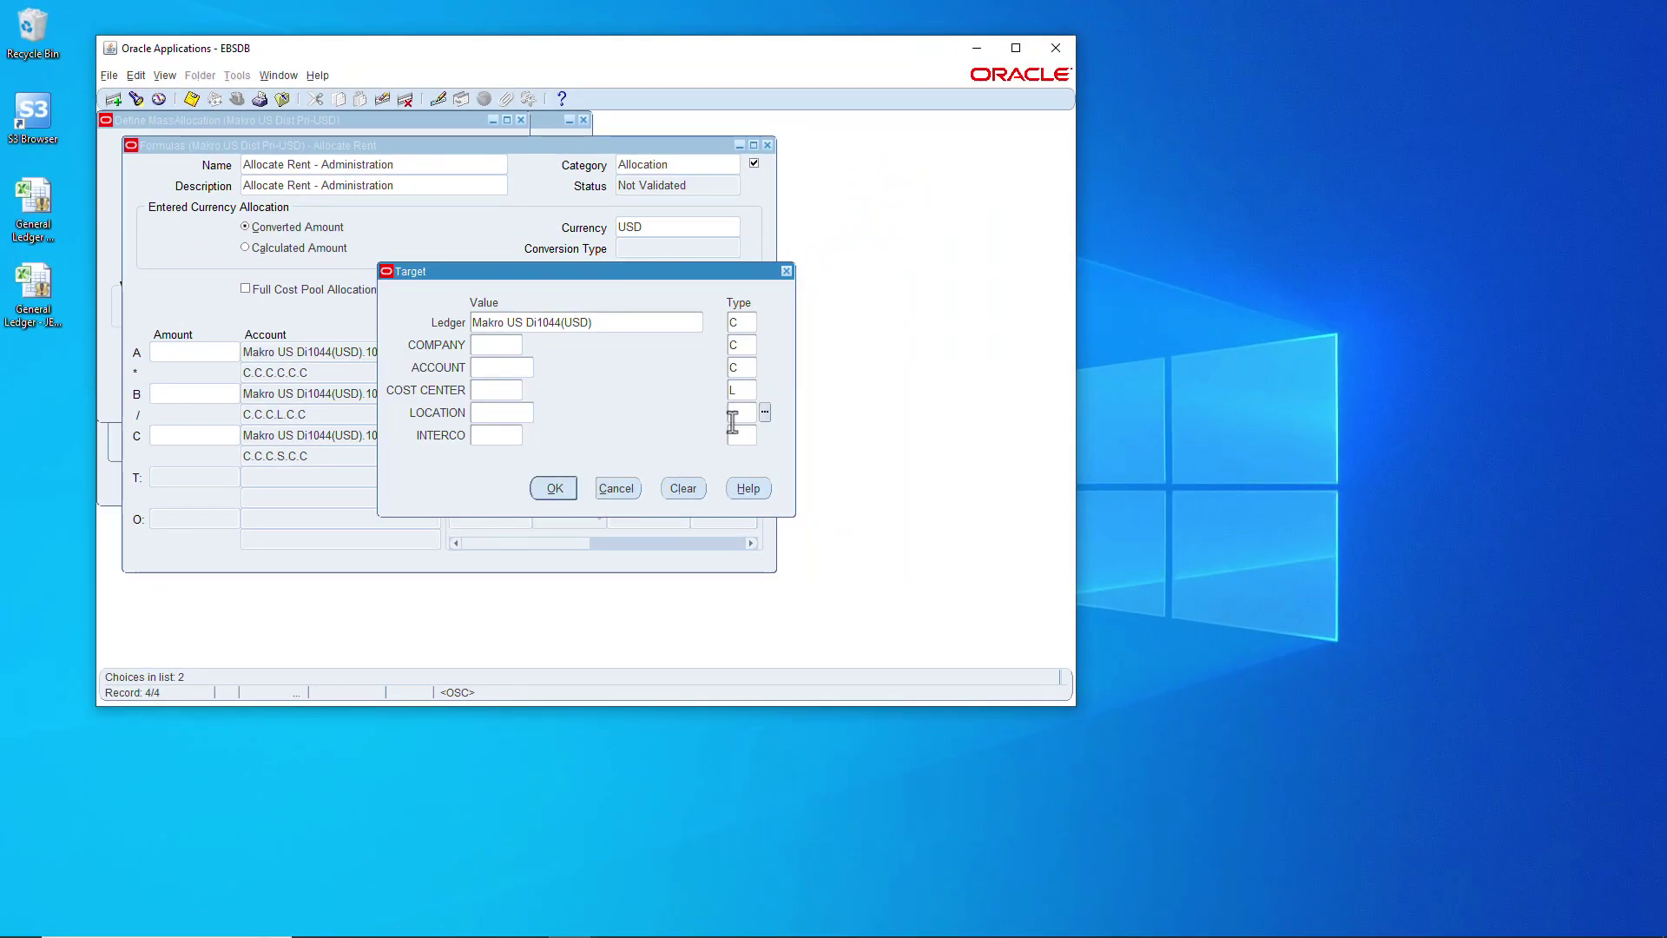
text(C)
click(740, 434)
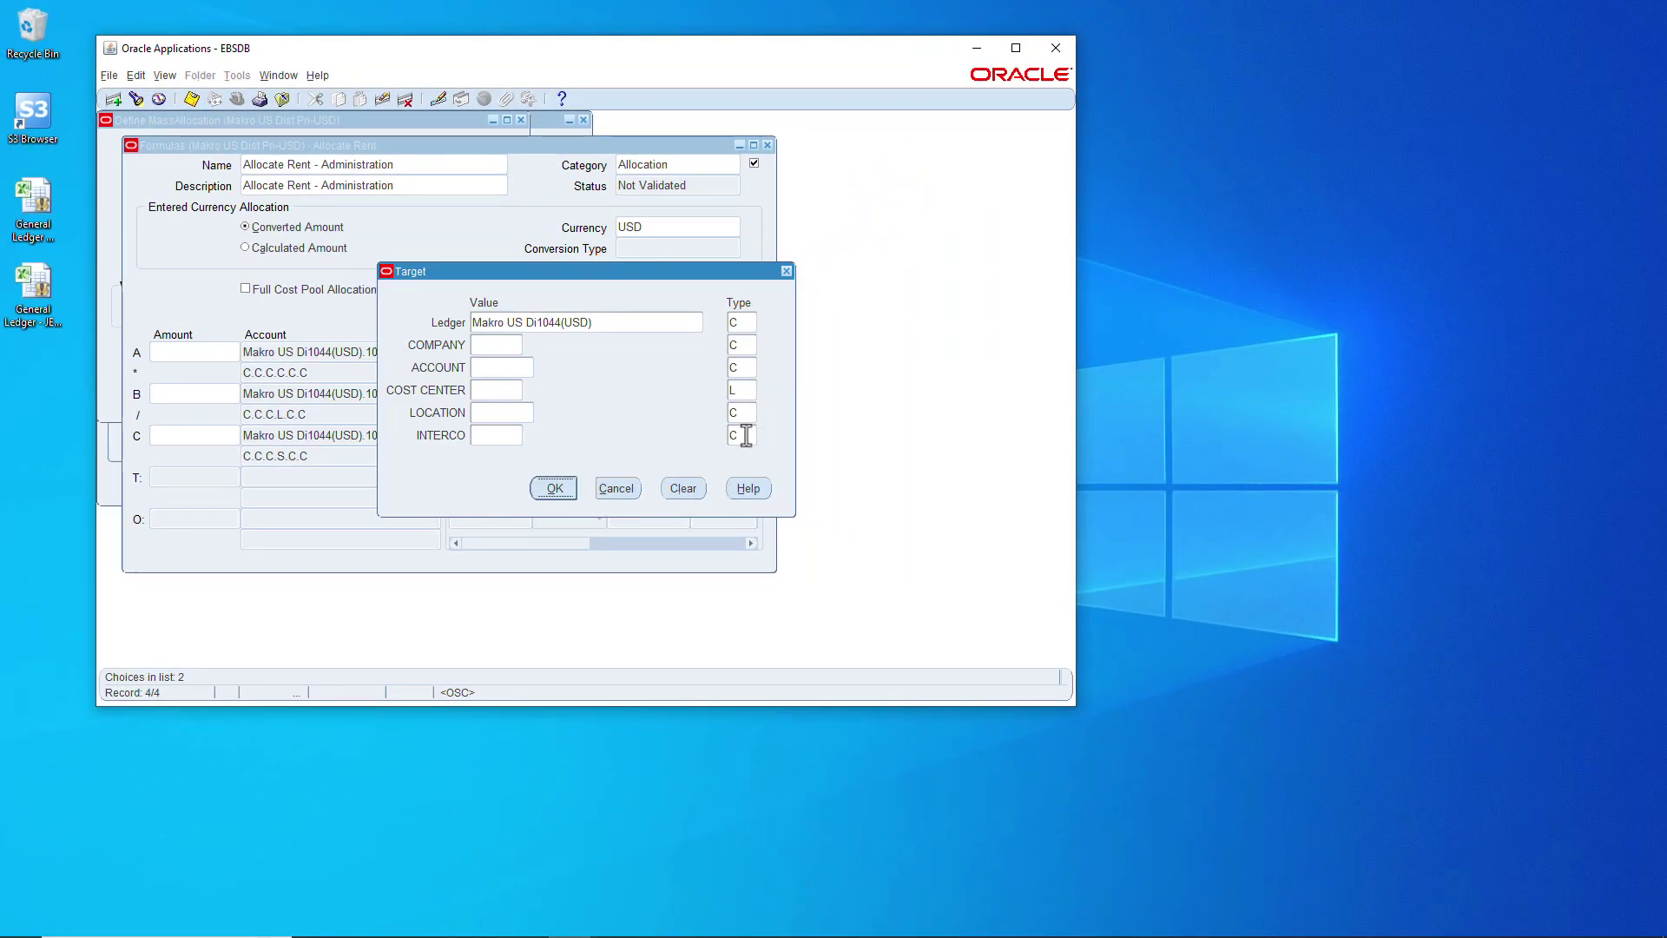
text(C)
click(503, 345)
Step: Enter target account values 1021.62101.1000.00000.0000 and confirm the target account
text(1021)
key(Tab)
text(6)
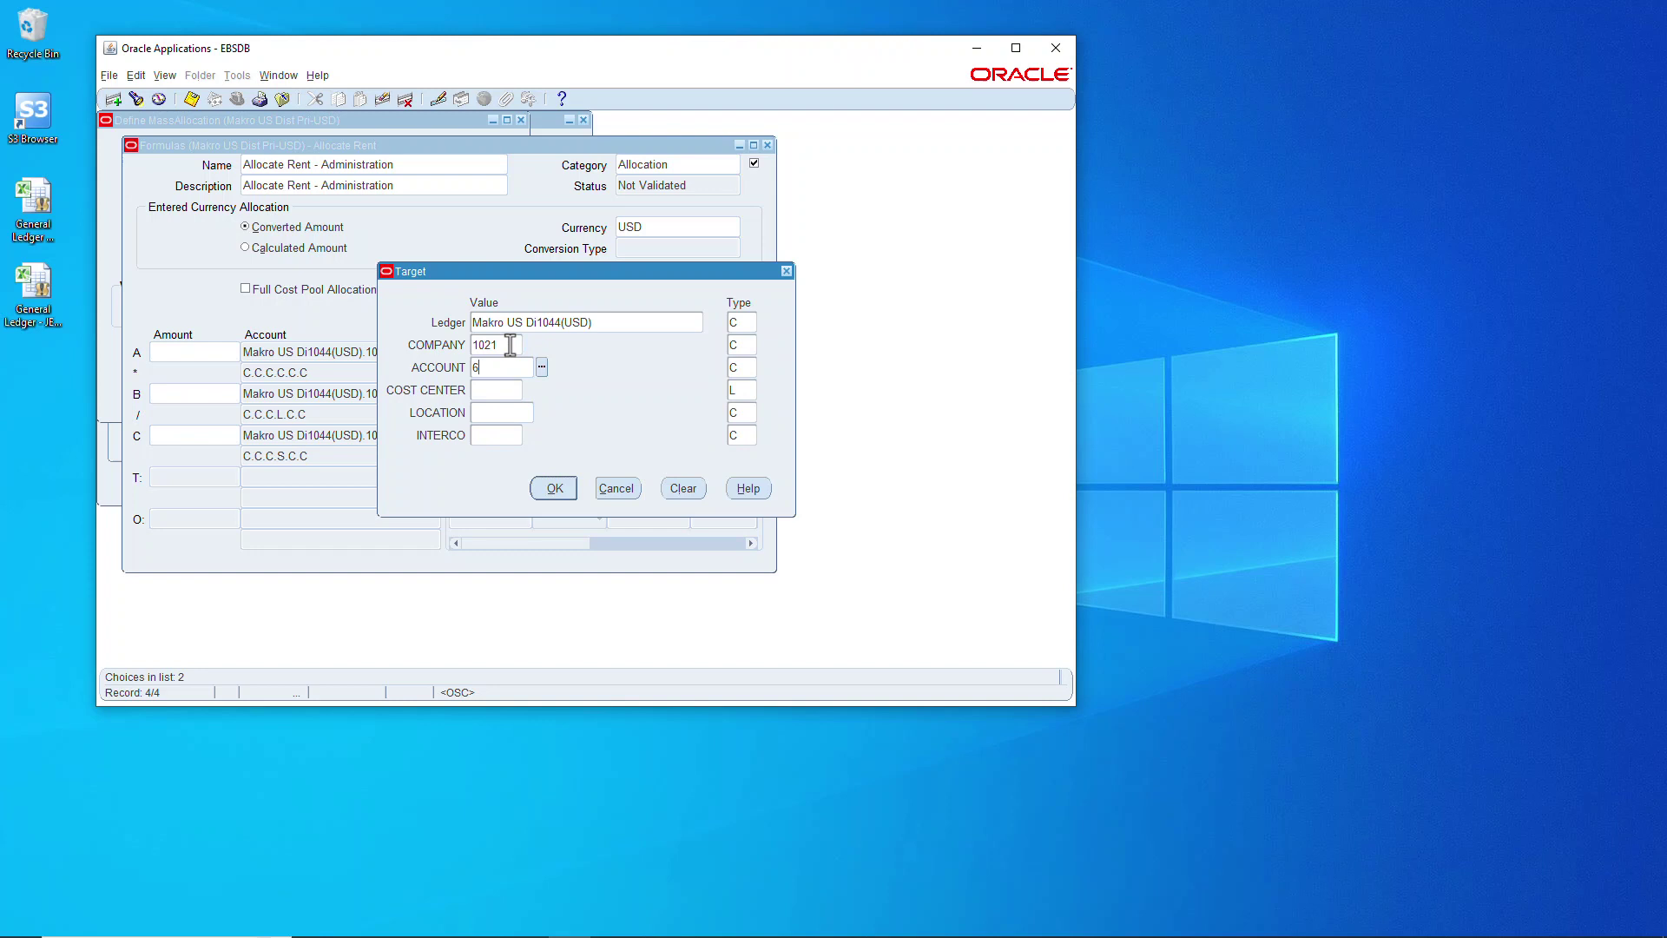
text(2101)
key(Tab)
text(10)
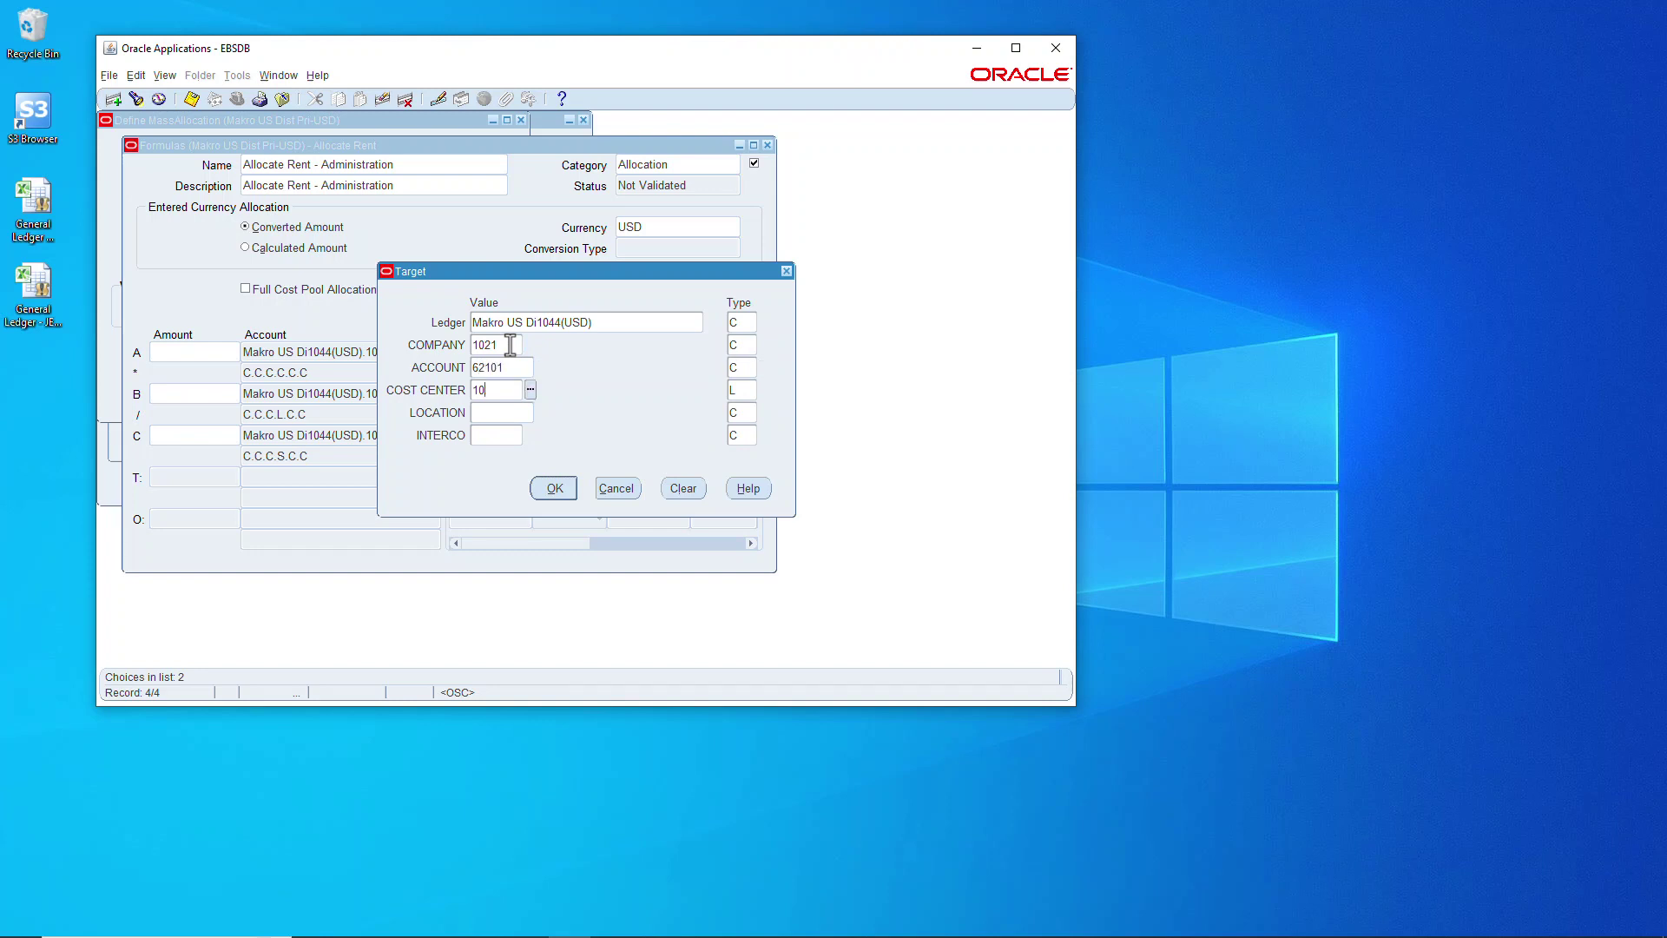
text(00)
key(Tab)
click(519, 420)
text(0000)
key(Tab)
click(504, 390)
click(532, 390)
click(269, 345)
click(441, 502)
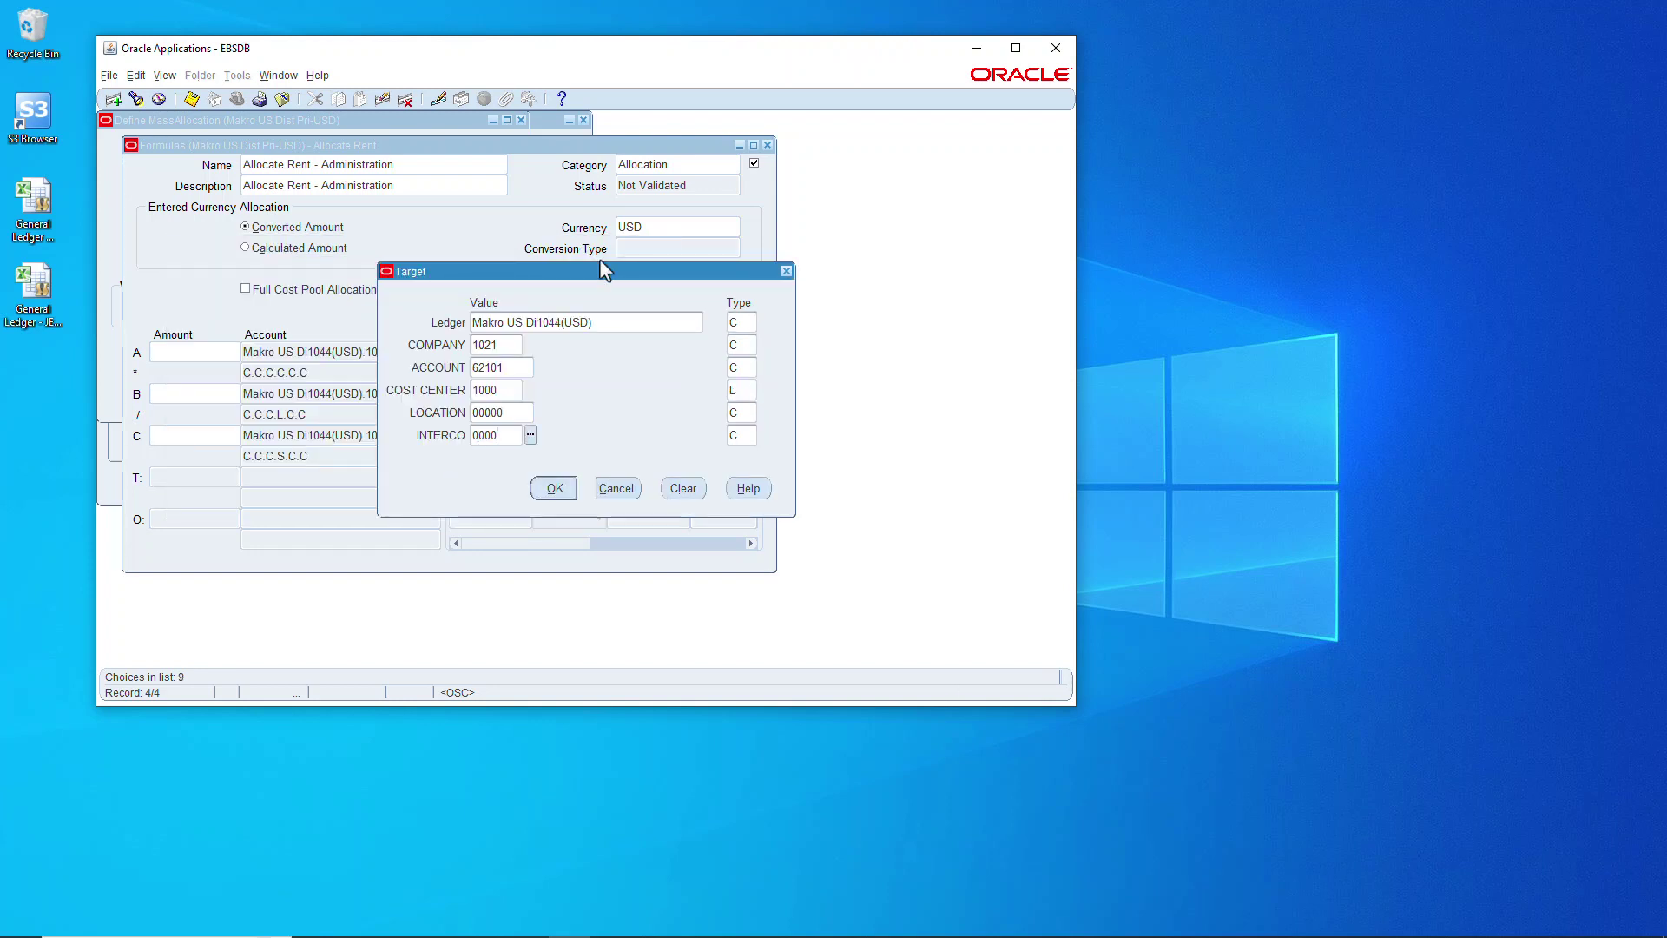
key(Tab)
click(554, 487)
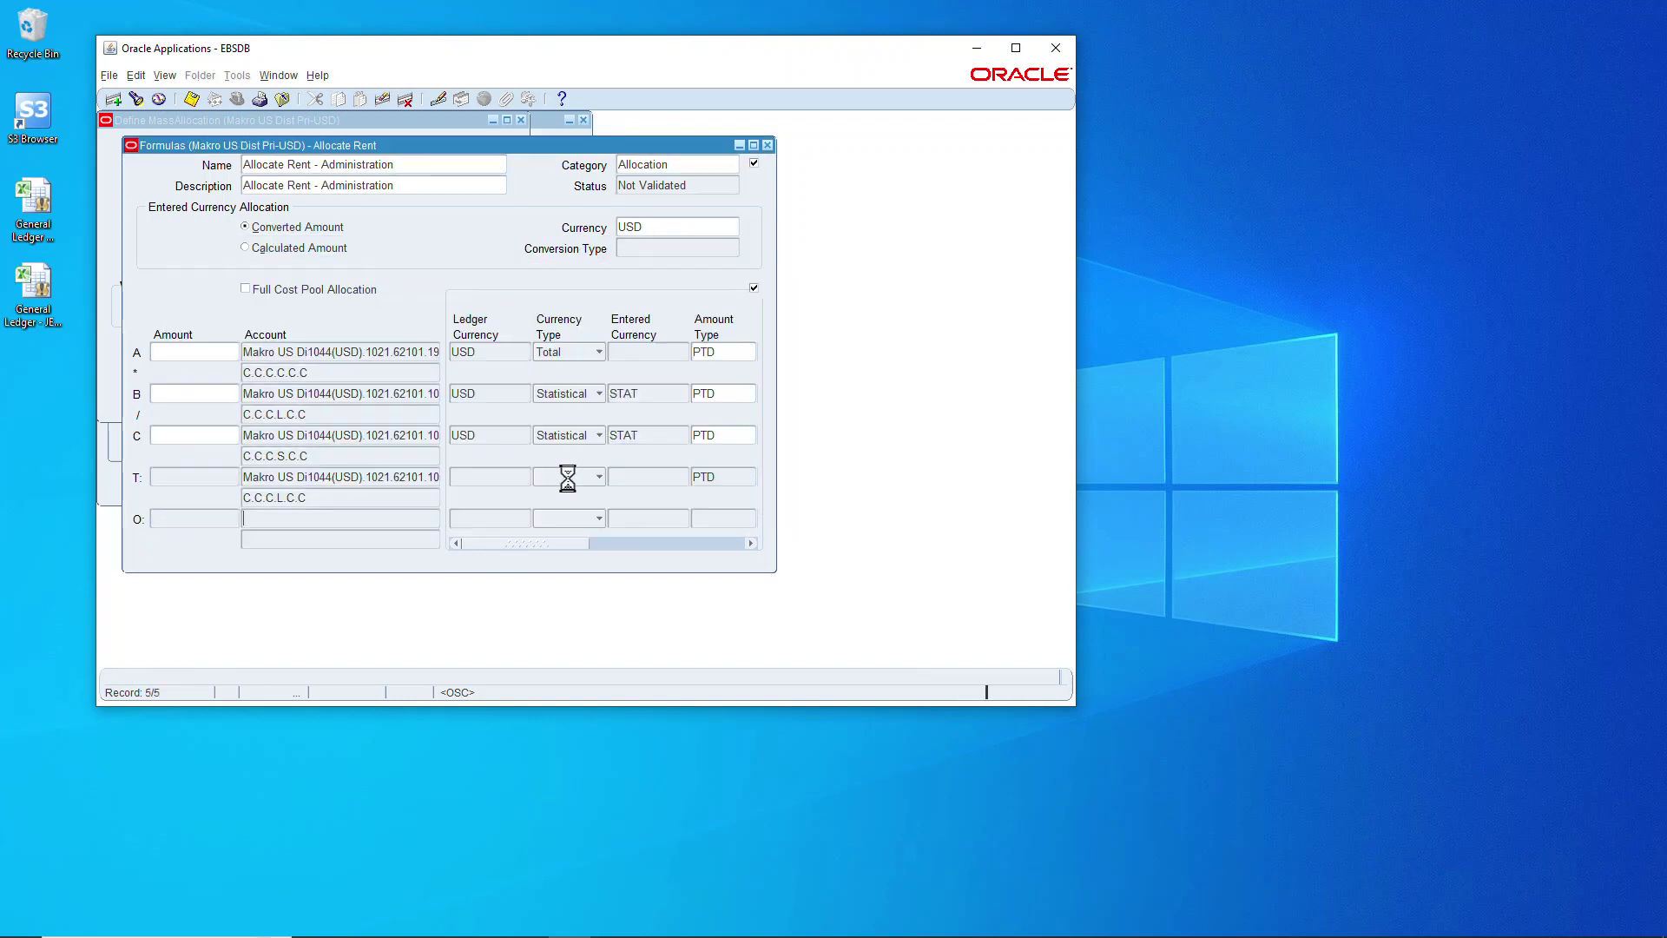
Step: Set offset segment types to Constant and enter offset account 1021.62101 with cost center 1999
click(348, 519)
text(C		C		C		C		C		C)
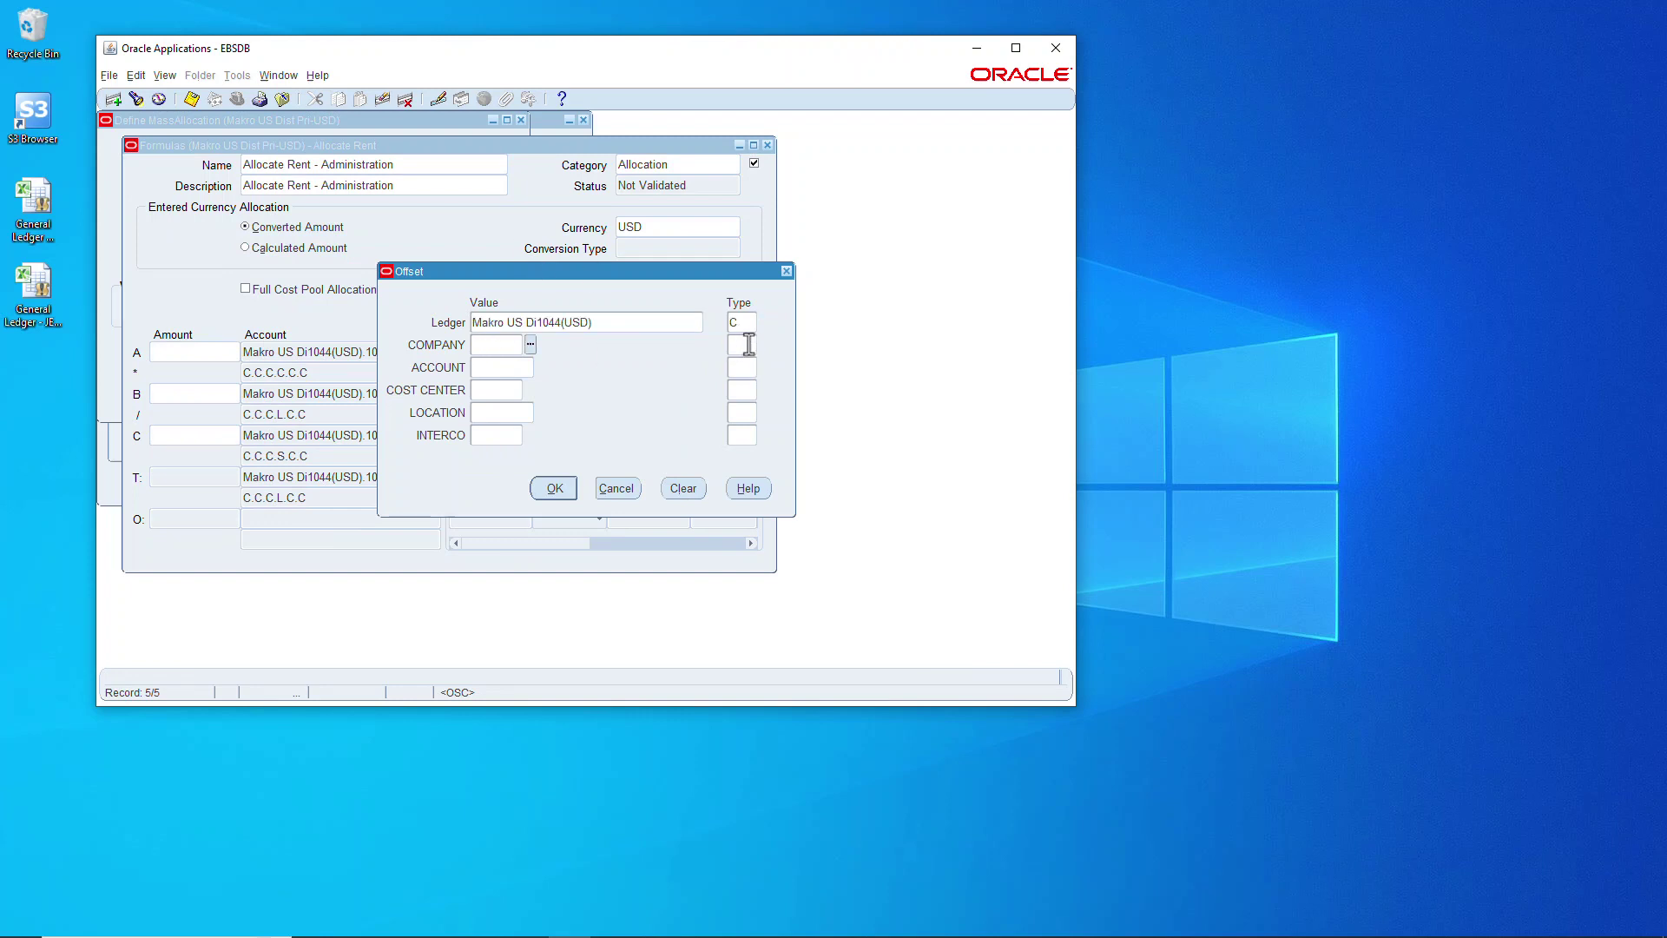
click(494, 347)
text(1021)
key(Tab)
key(Tab)
text(62101)
key(Tab)
key(Tab)
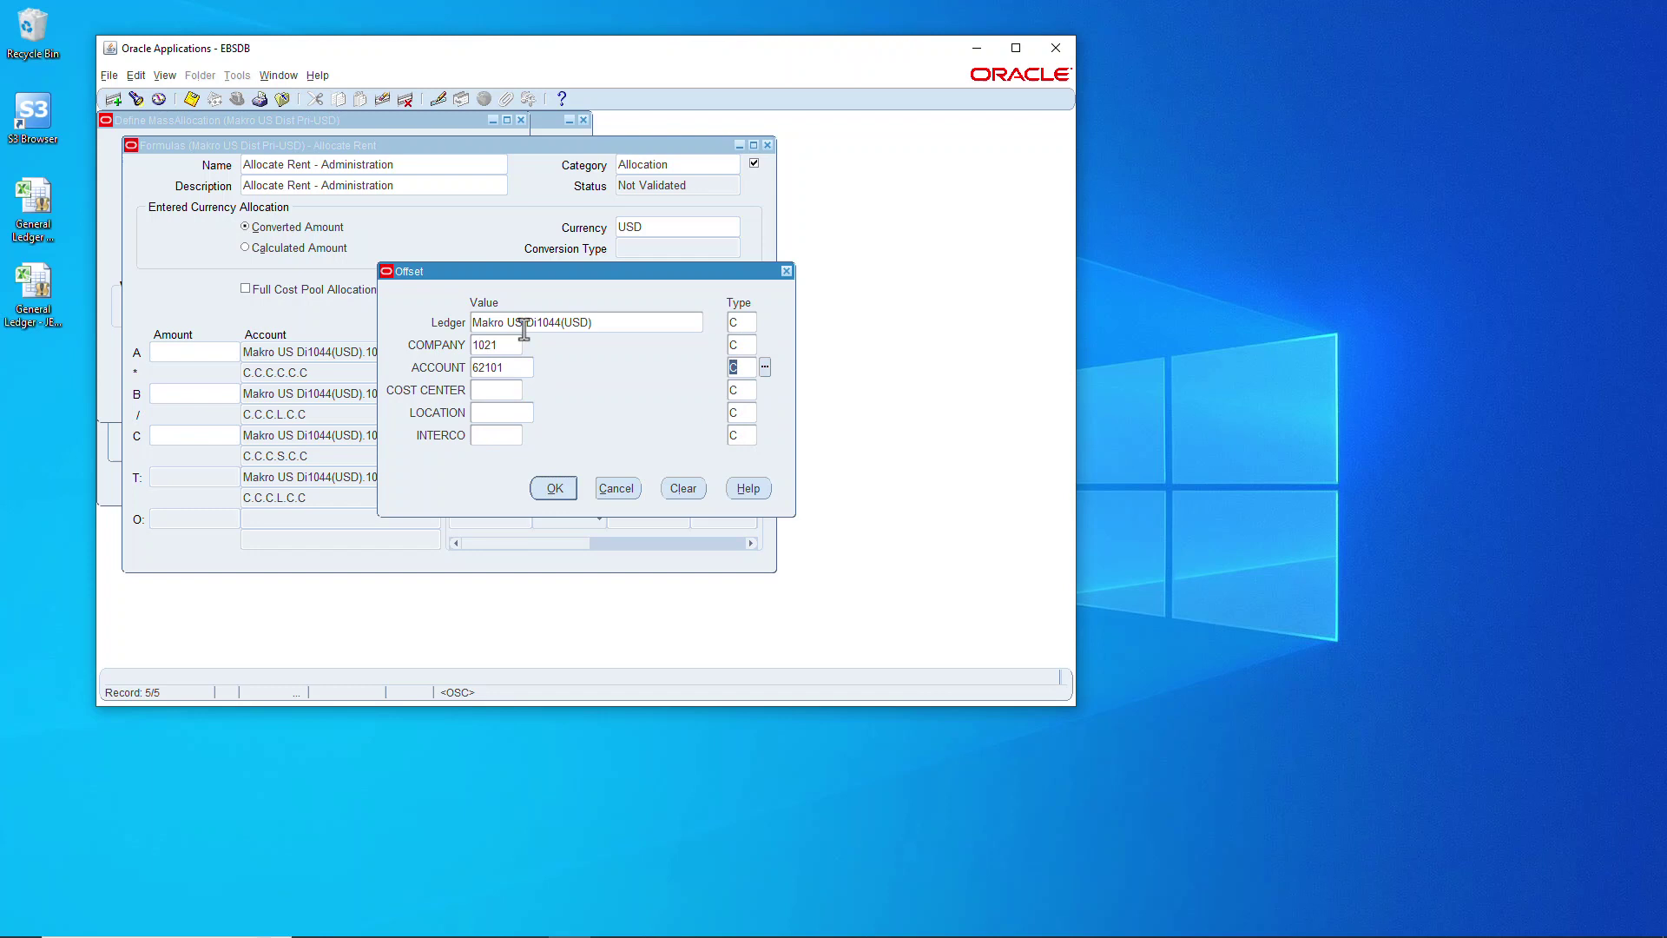
text(1999)
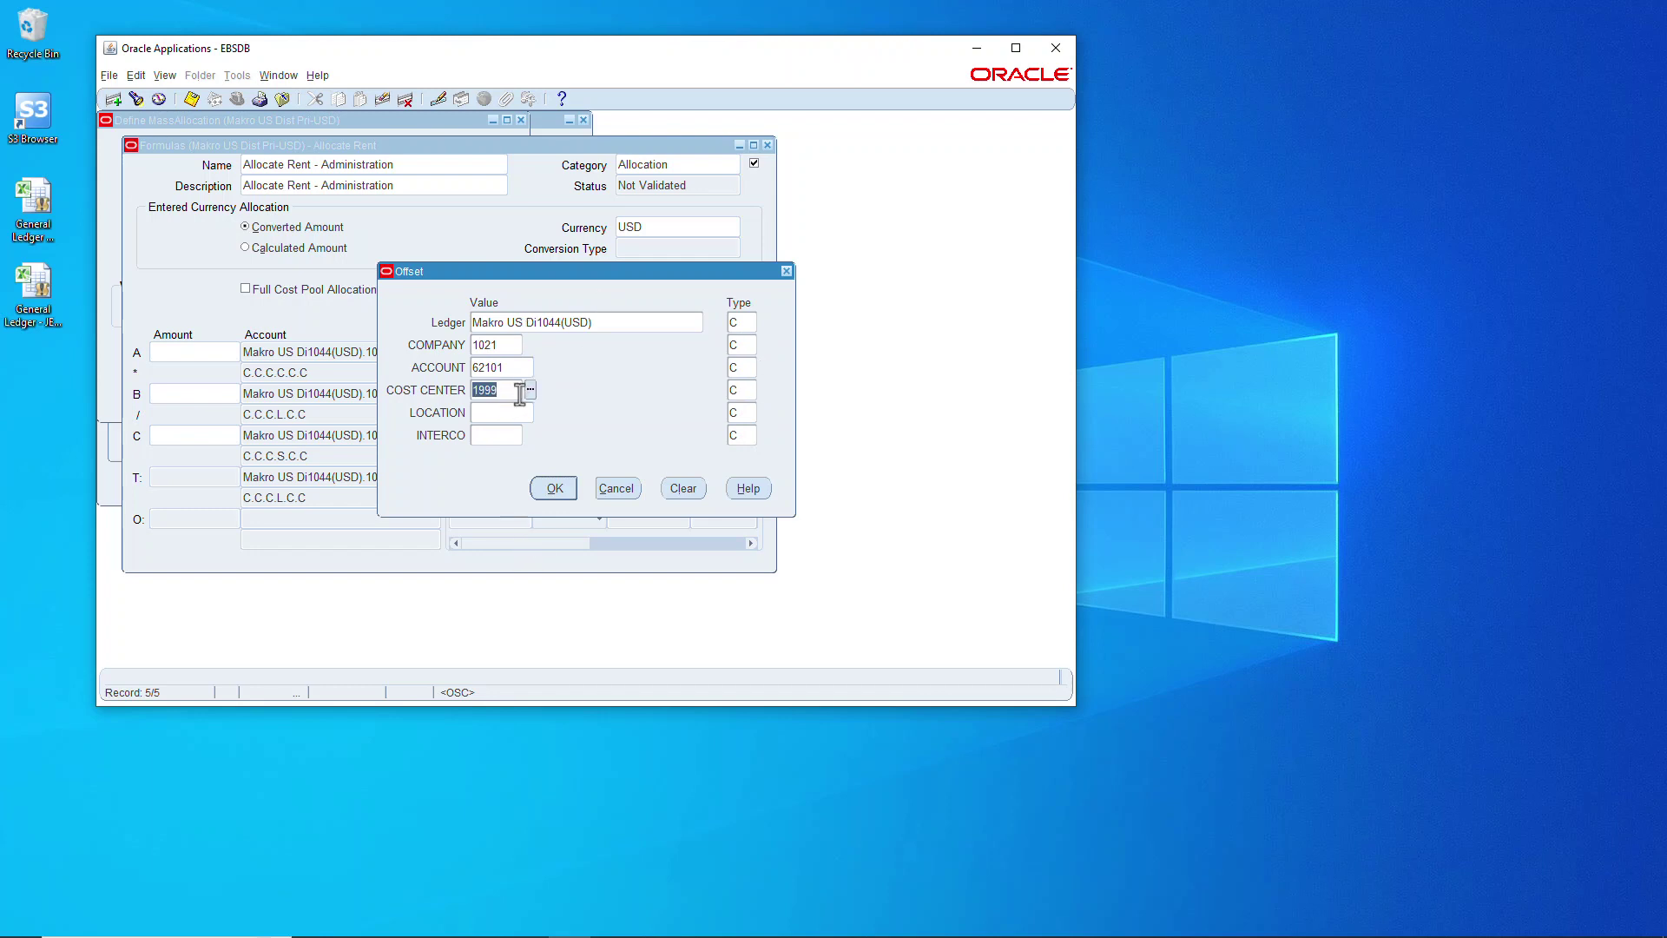
click(531, 390)
click(358, 456)
click(441, 504)
key(Tab)
key(Tab)
key(Tab)
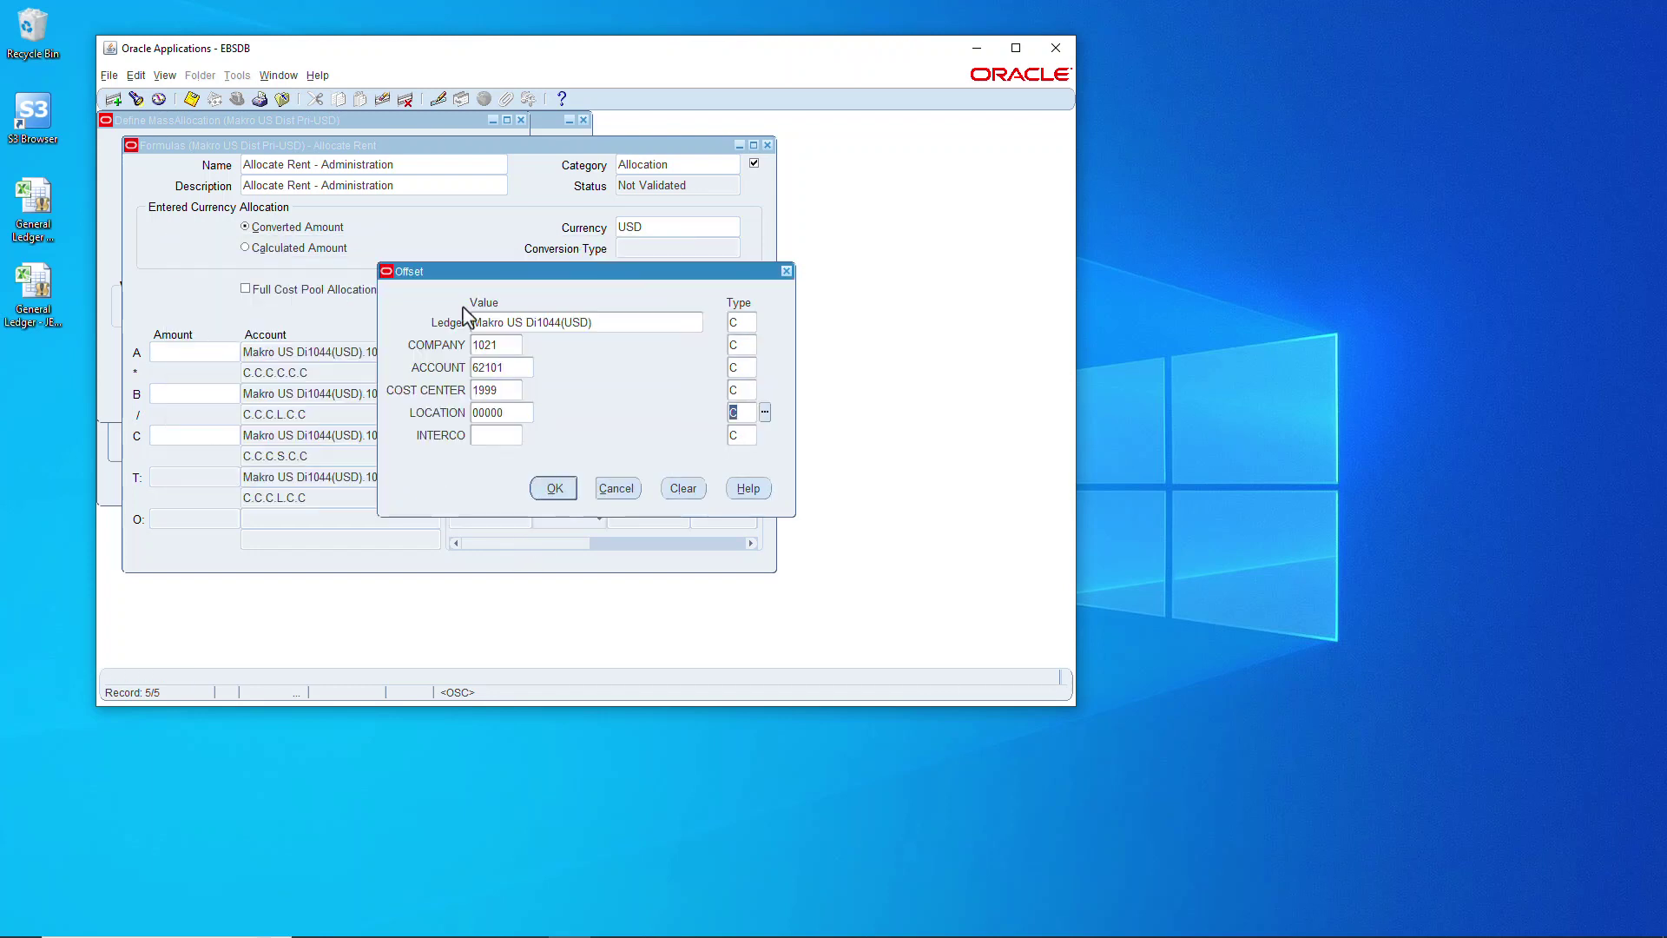
Step: Confirm the offset account, then review line A and offset account segments
click(554, 488)
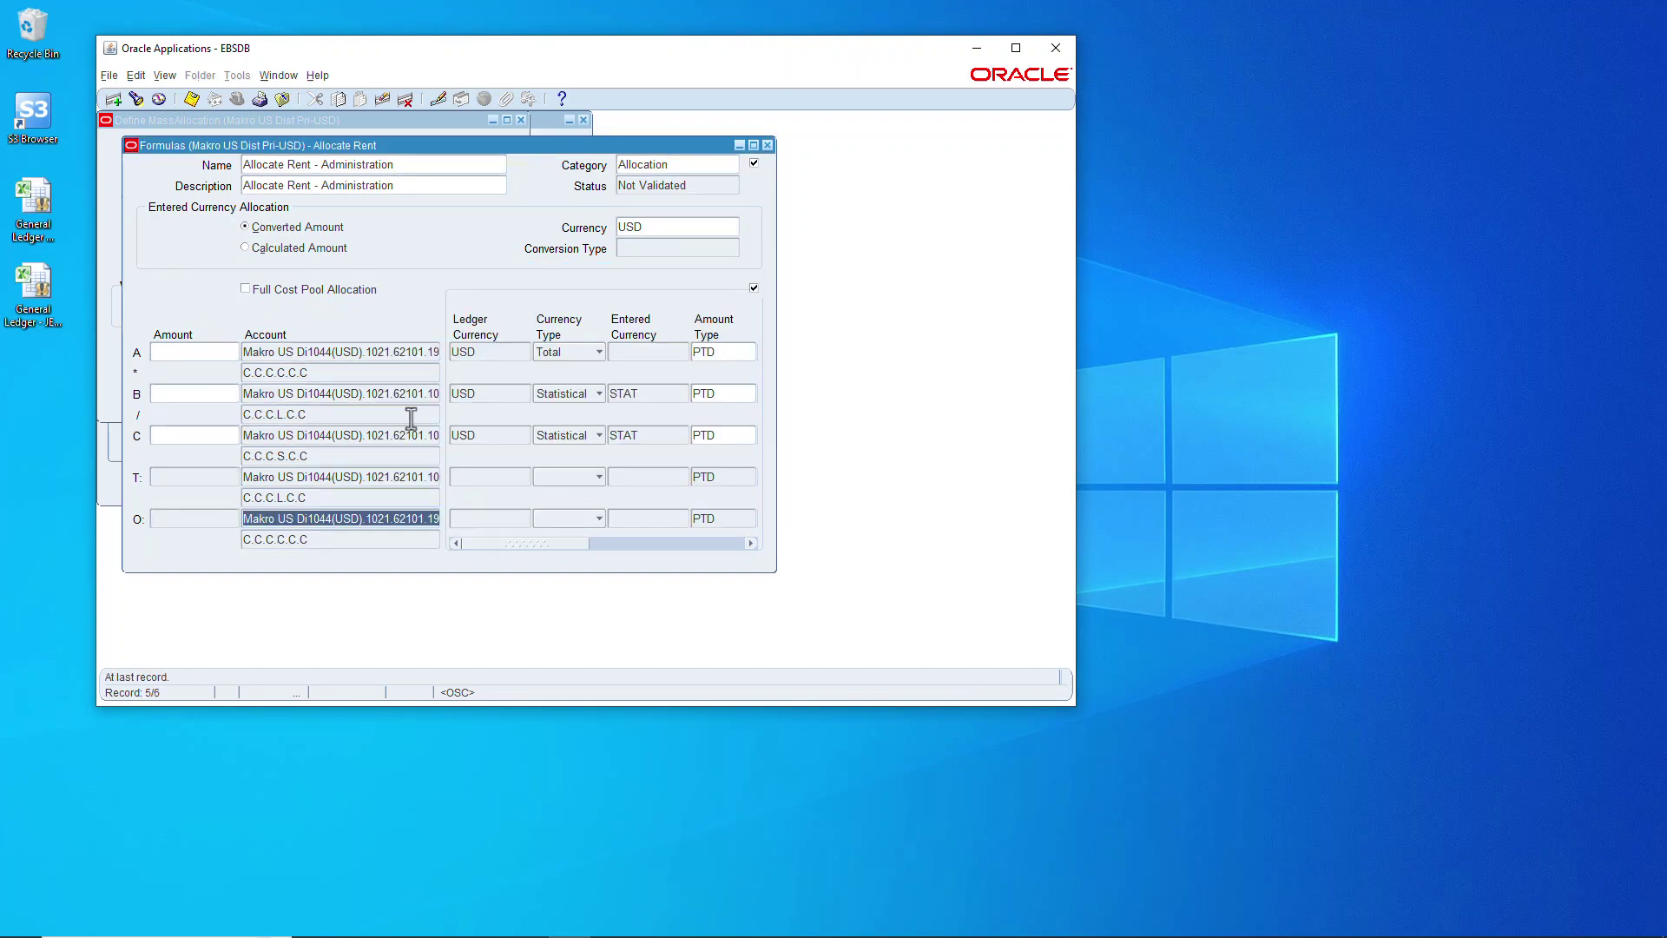
click(388, 353)
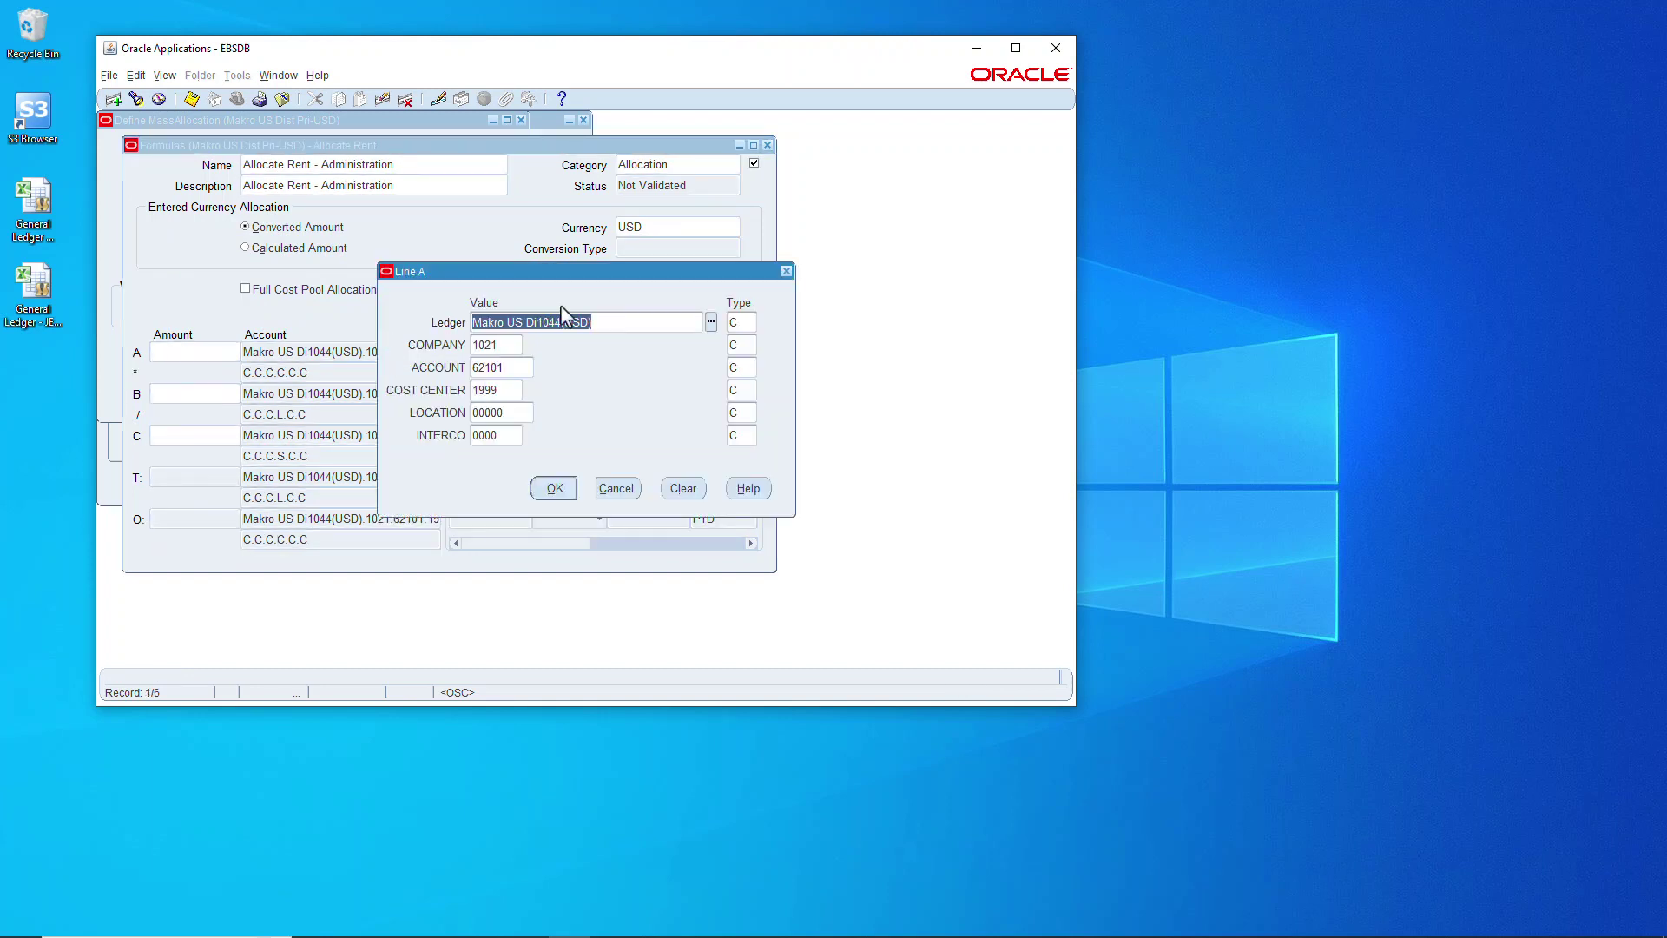
click(547, 489)
click(374, 519)
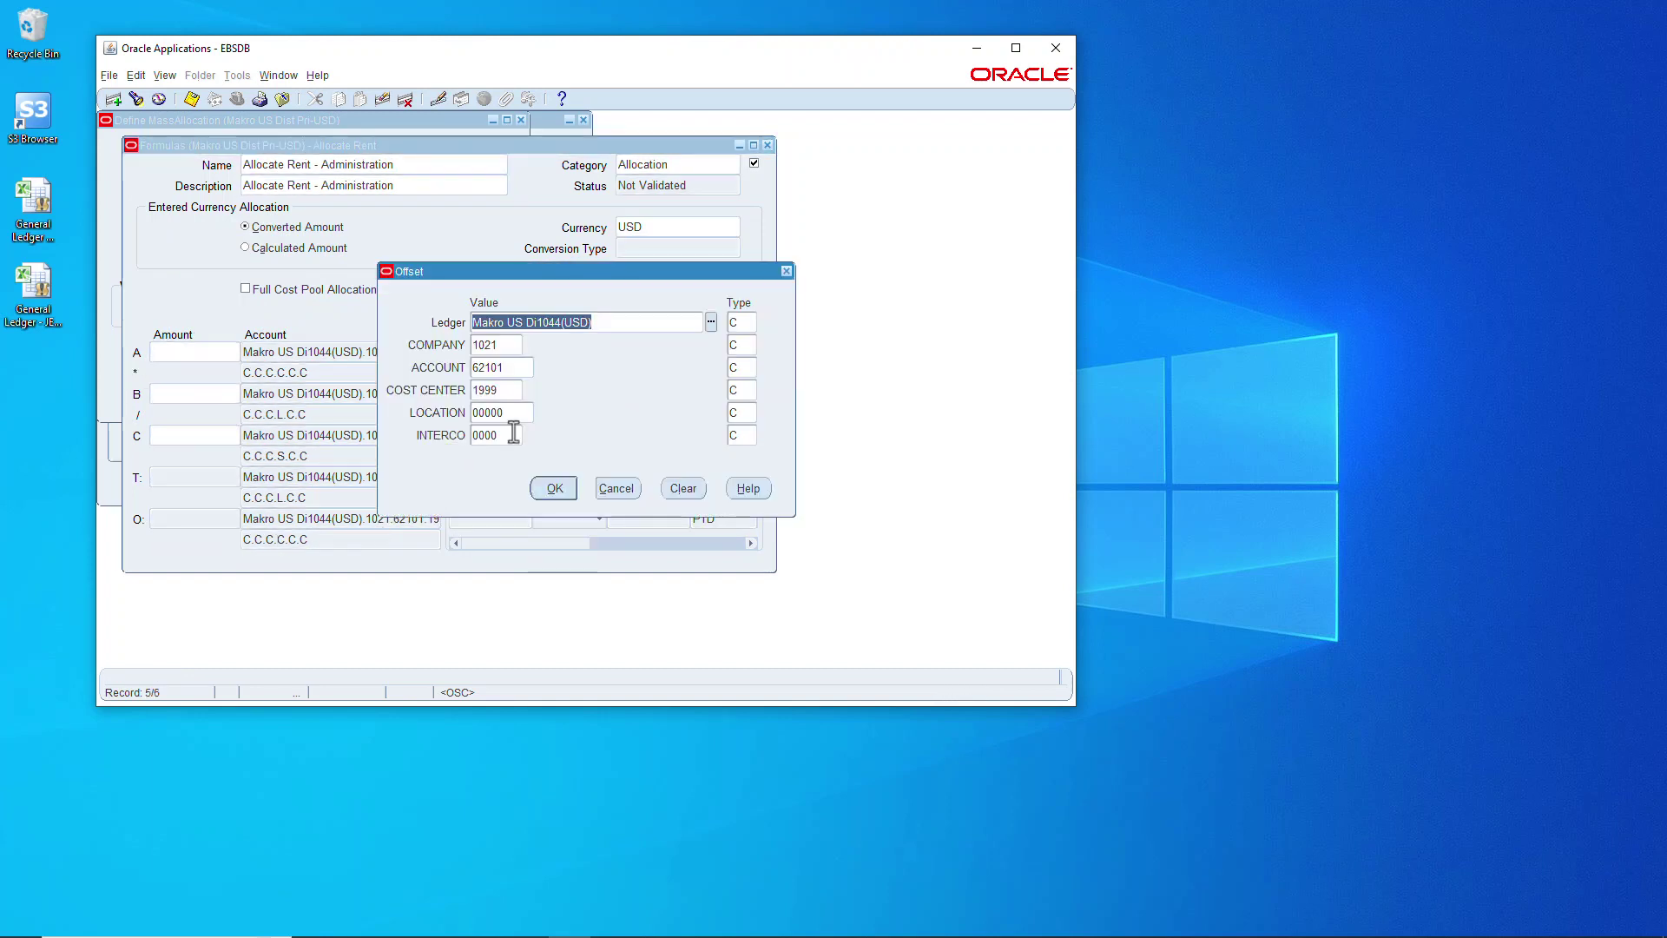
click(556, 491)
Step: Change Amount Type to YTD on lines B and C and save the formula
click(725, 393)
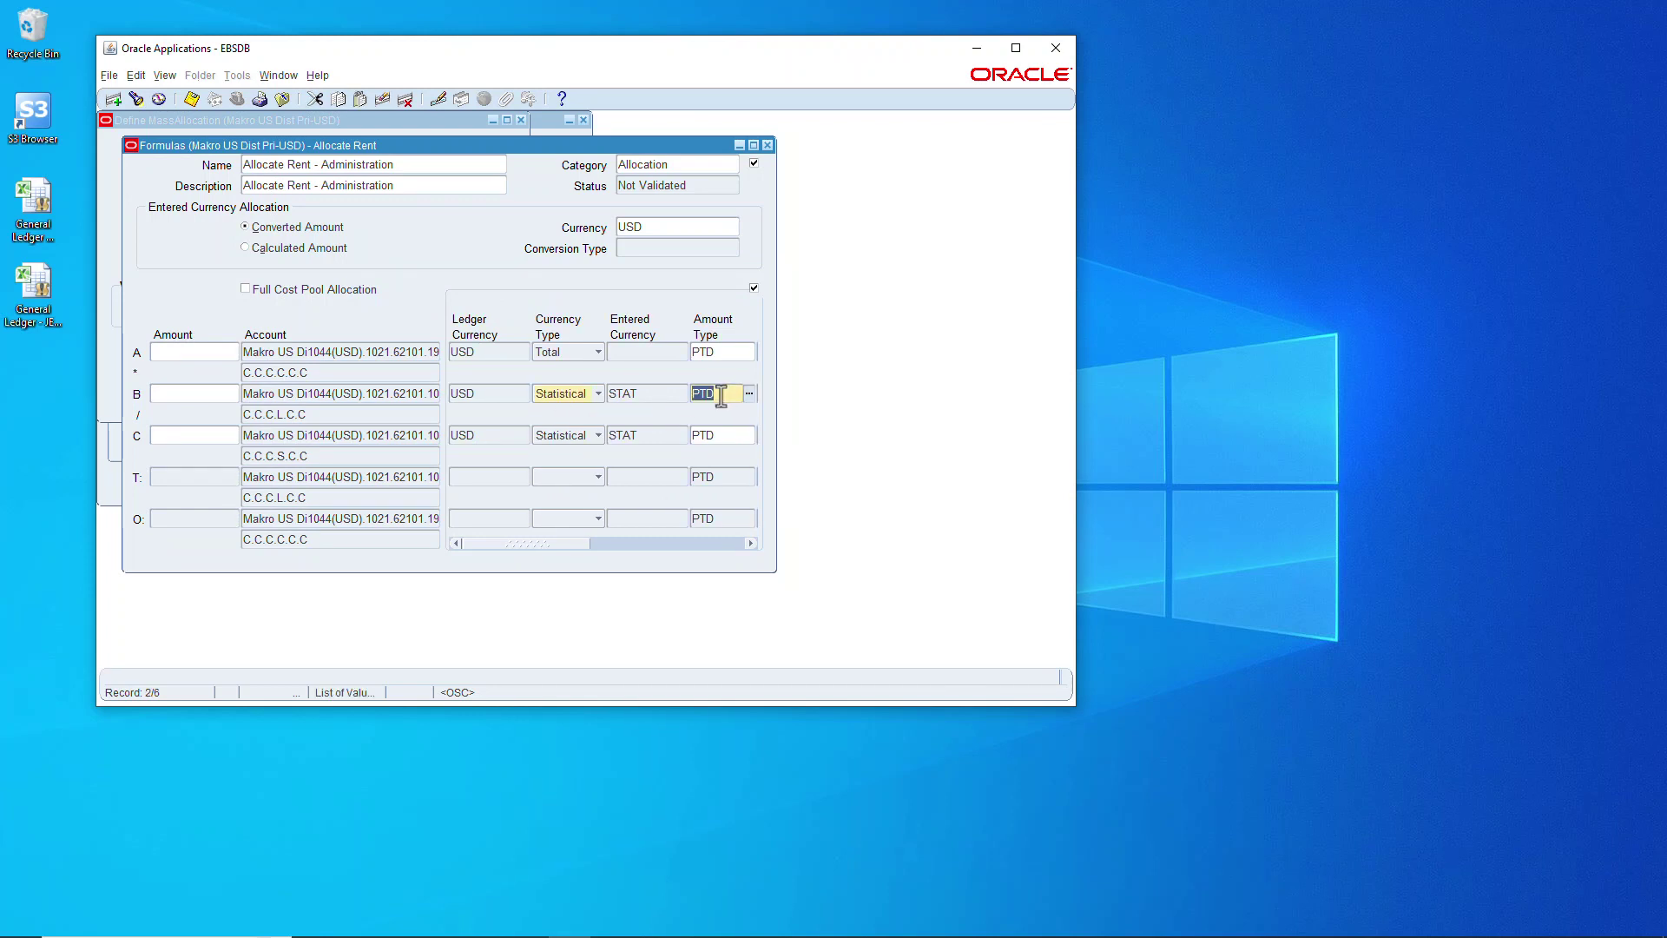
text(ytd)
click(725, 433)
text(ytd)
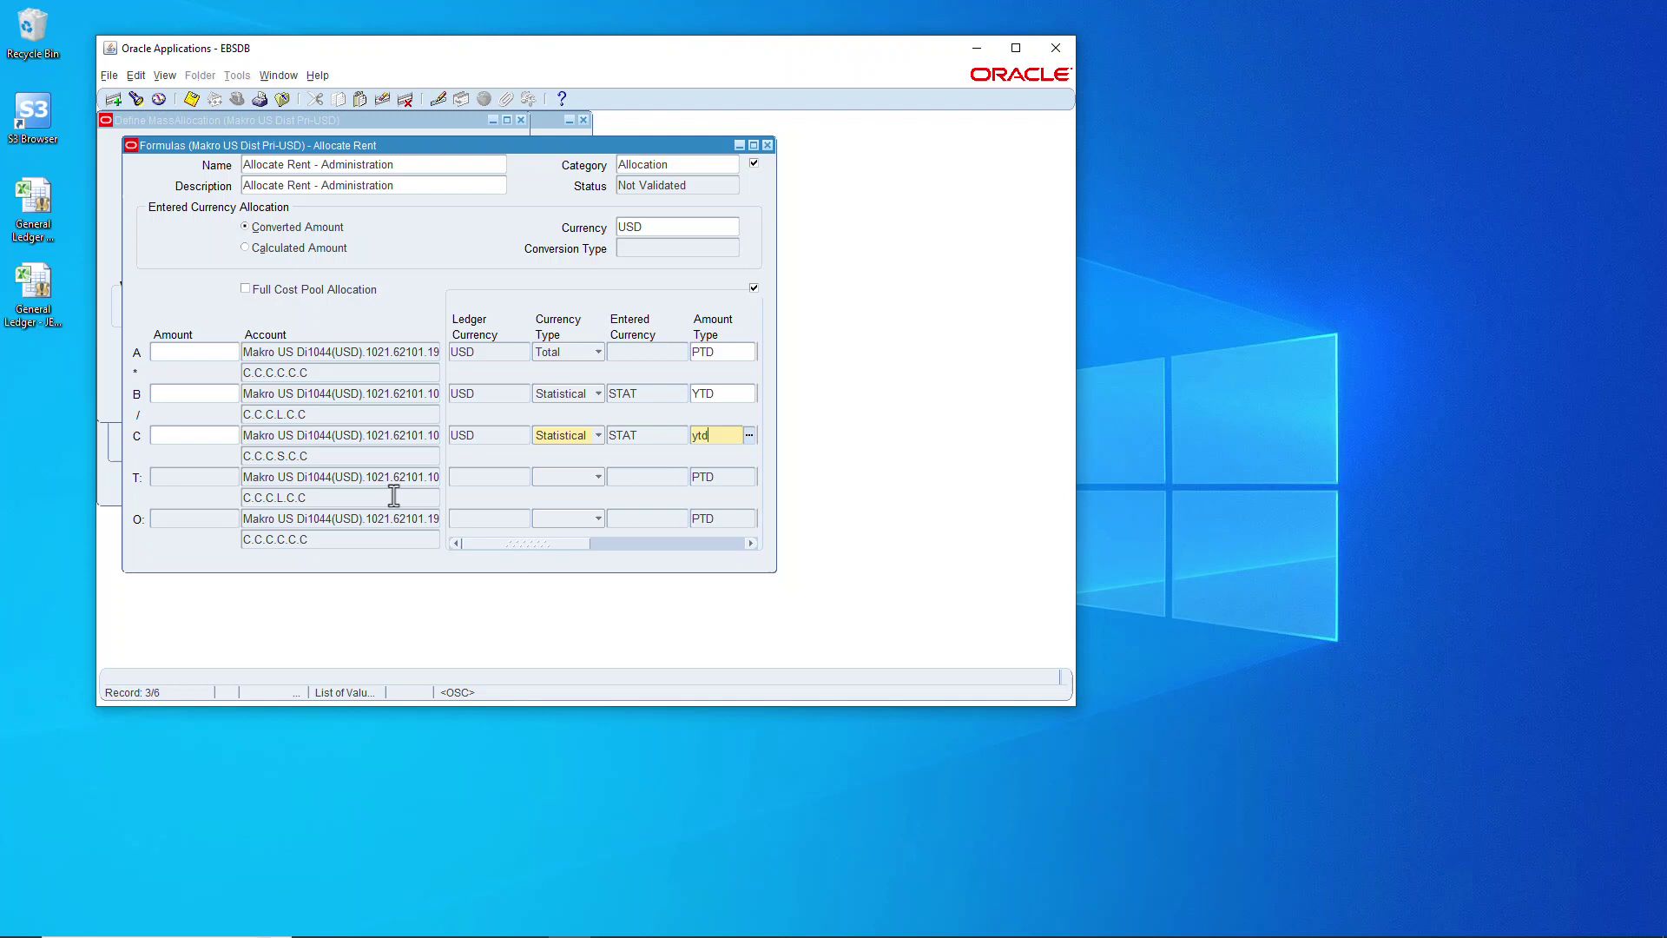
key(Tab)
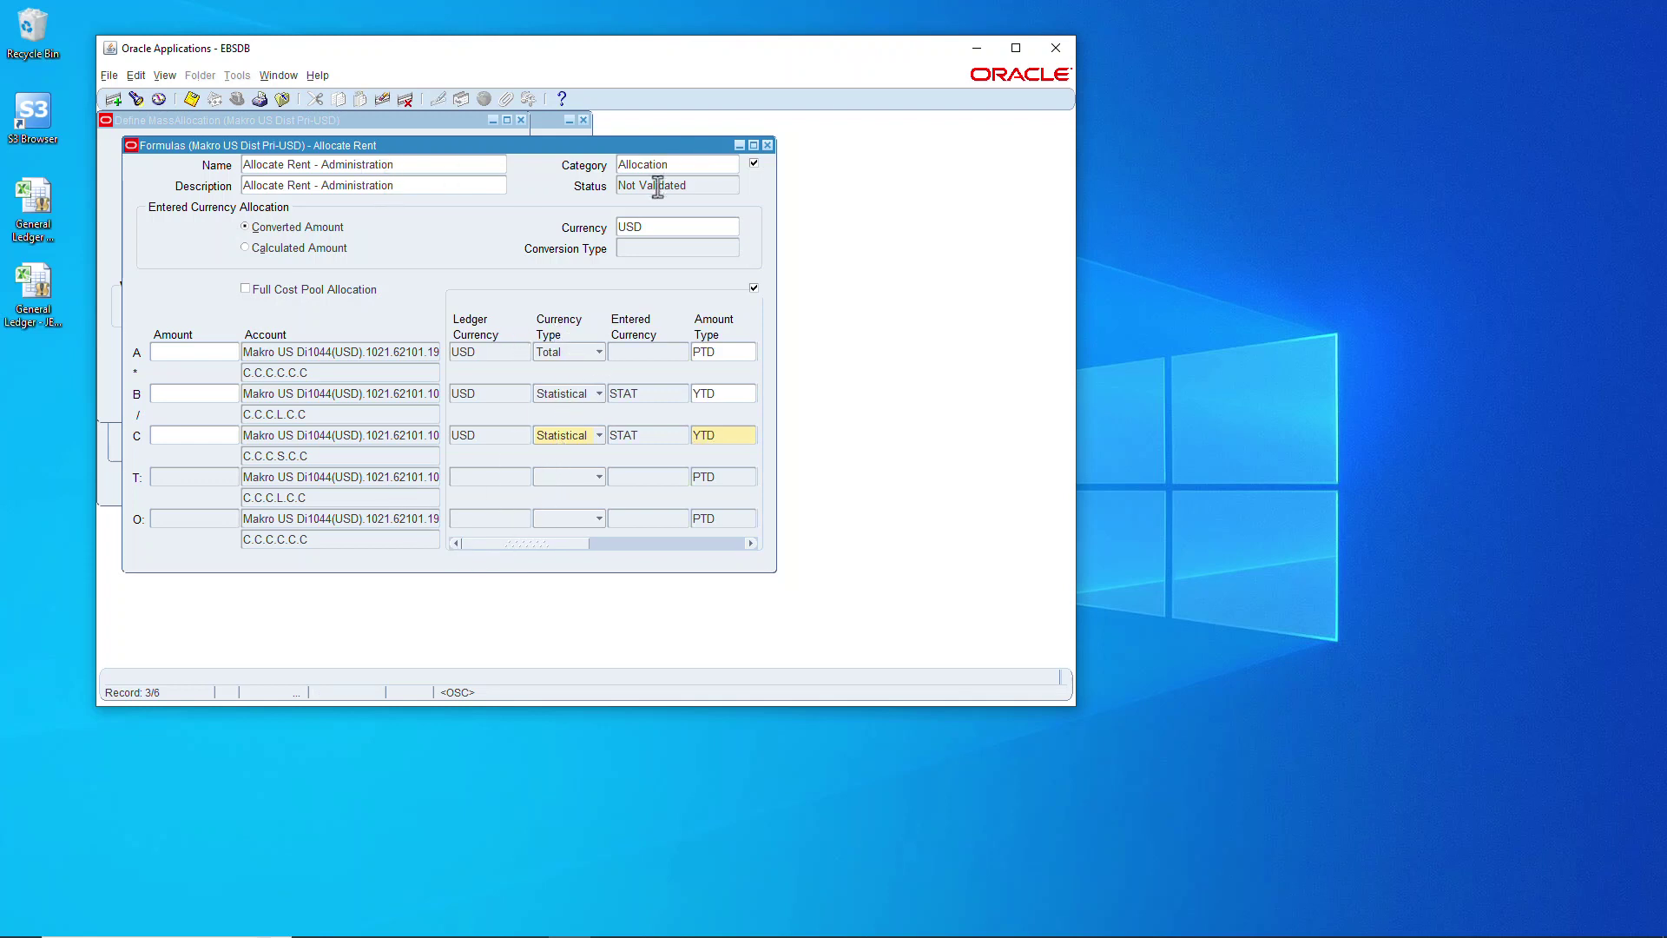
click(190, 98)
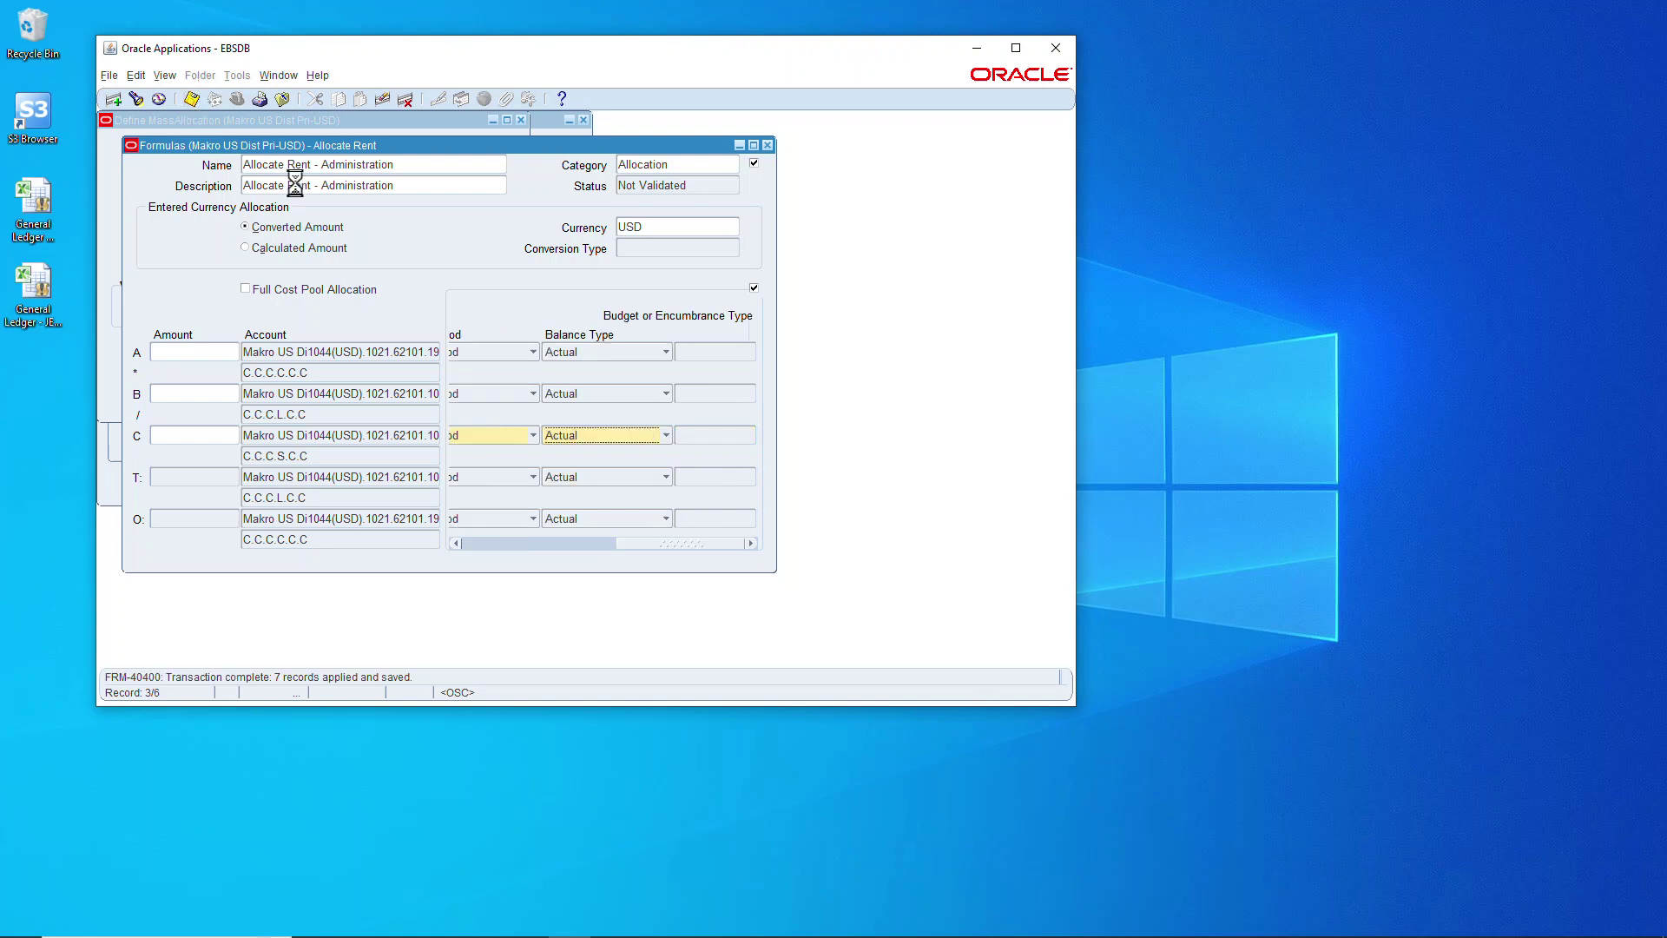
Step: Run Validate All on the Allocate Rent batch and dismiss the request ID note
click(767, 145)
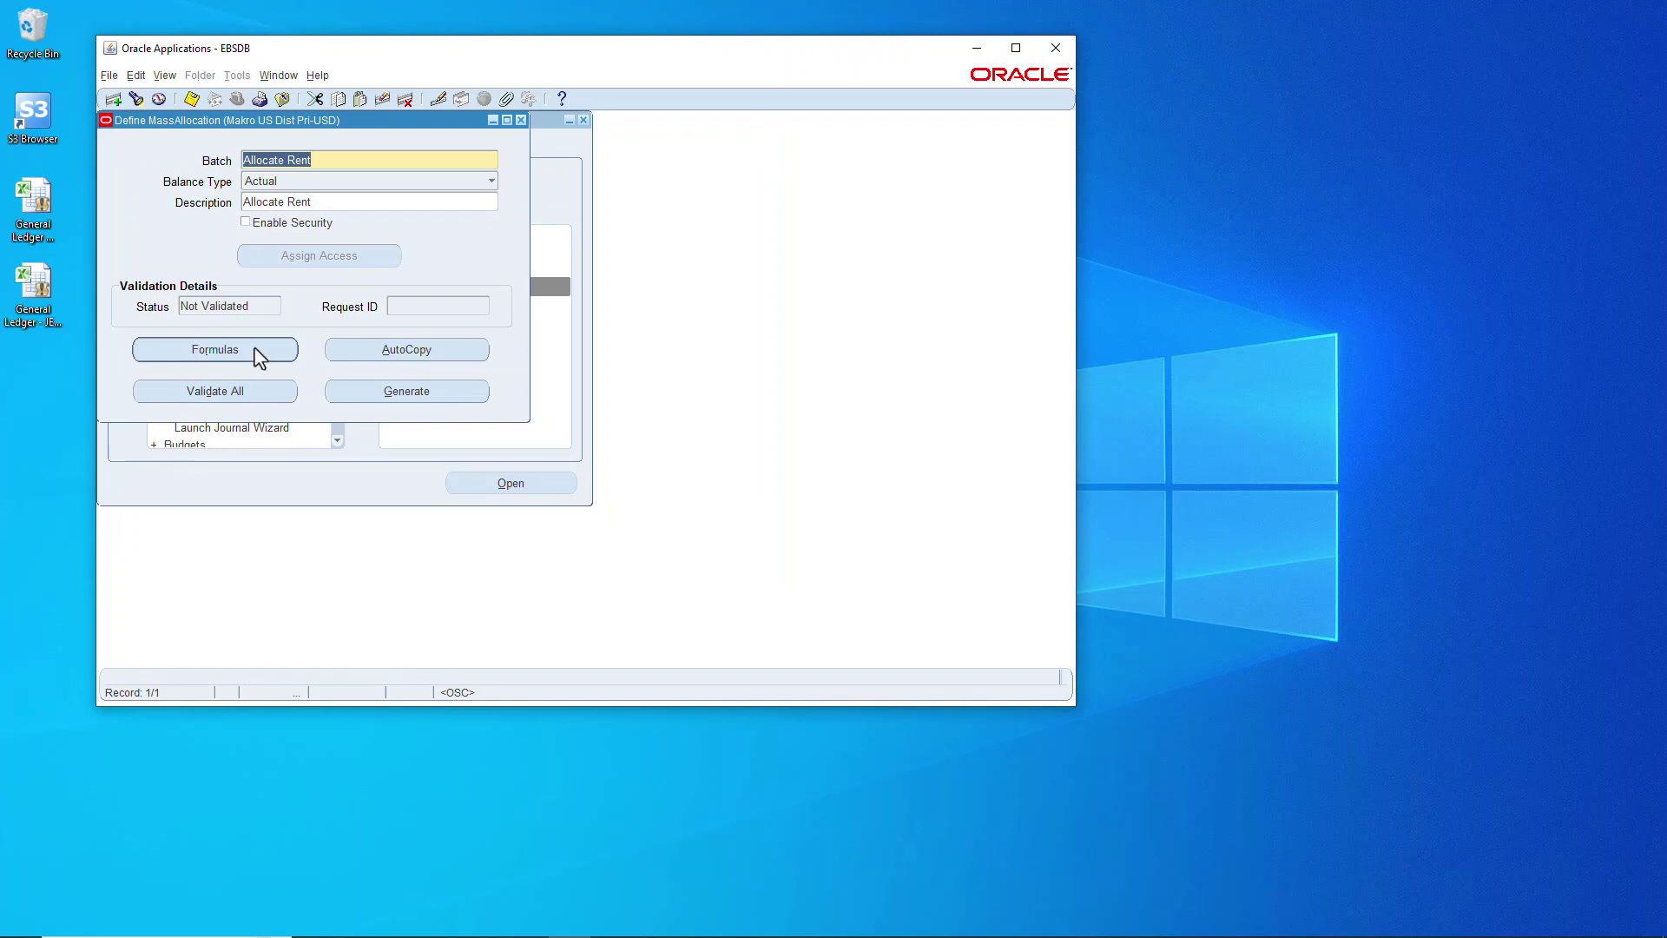
click(217, 390)
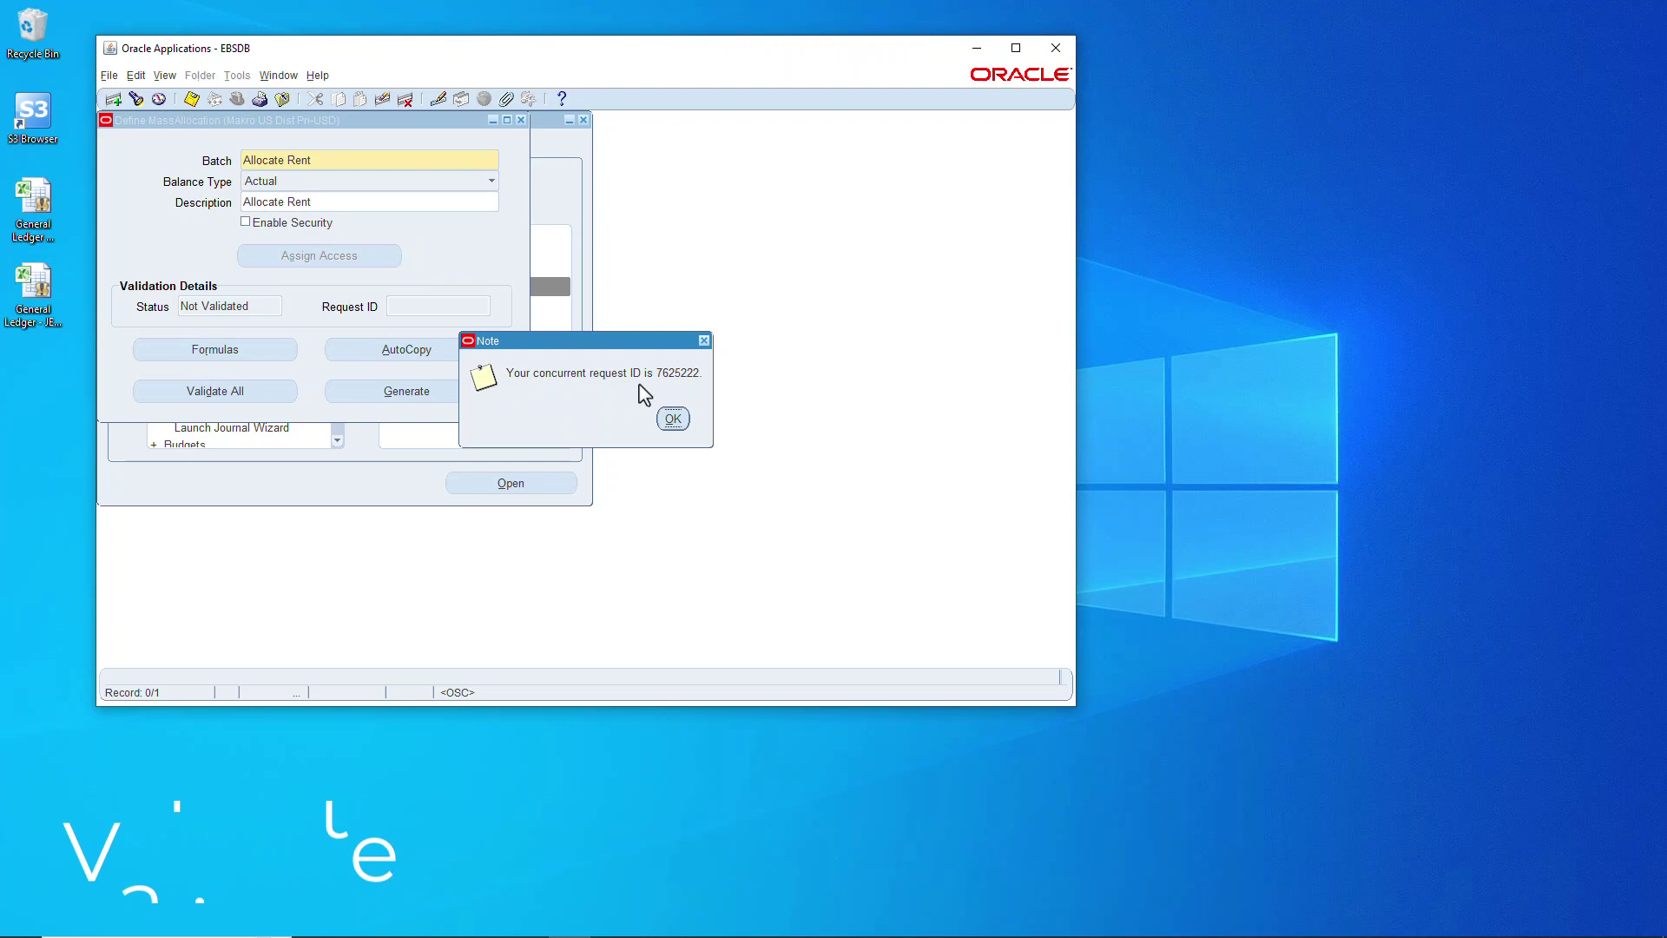
click(673, 420)
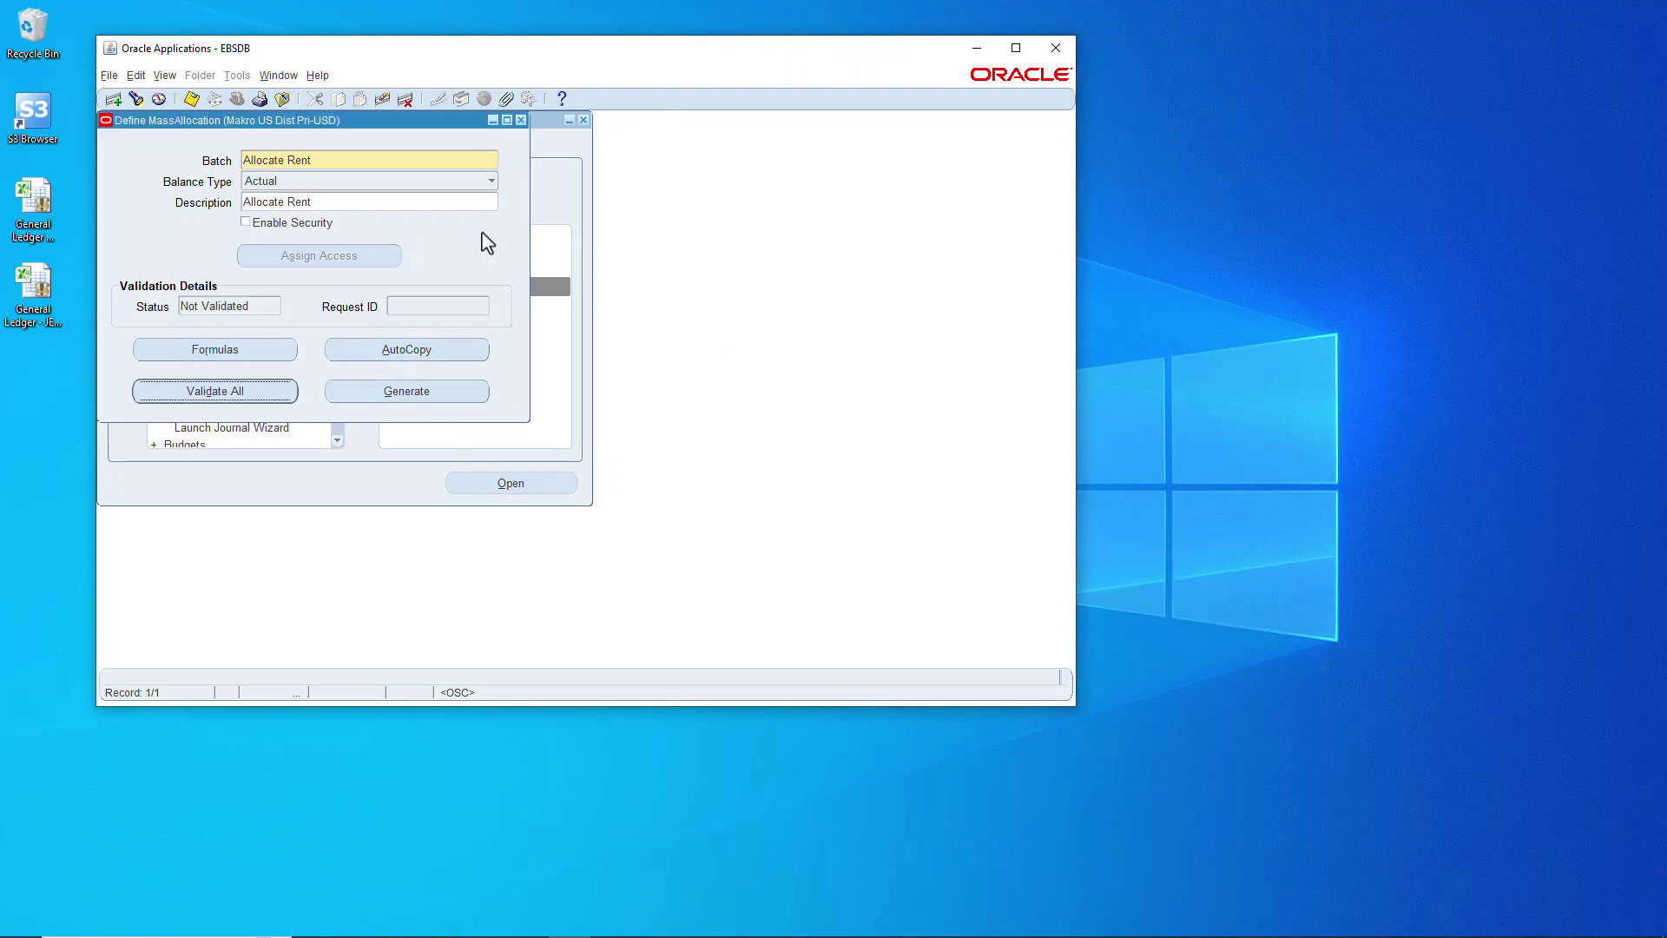
click(521, 120)
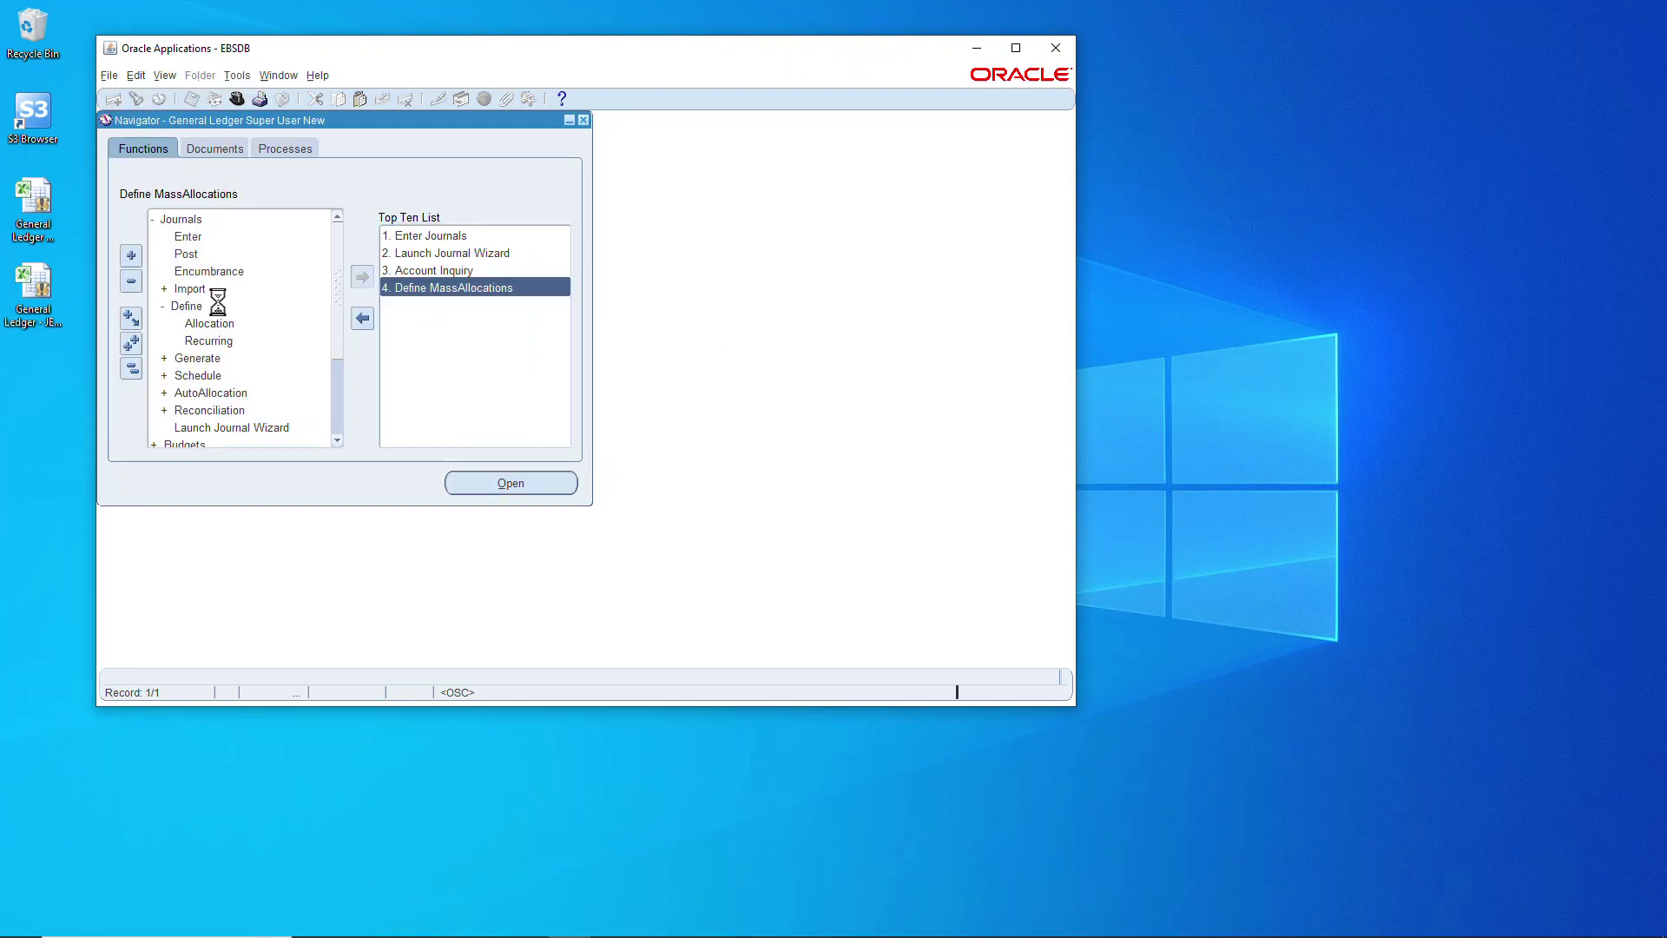
Step: Refresh the requests list until validation completes, then close the validation report
key(alt+v)
key(r)
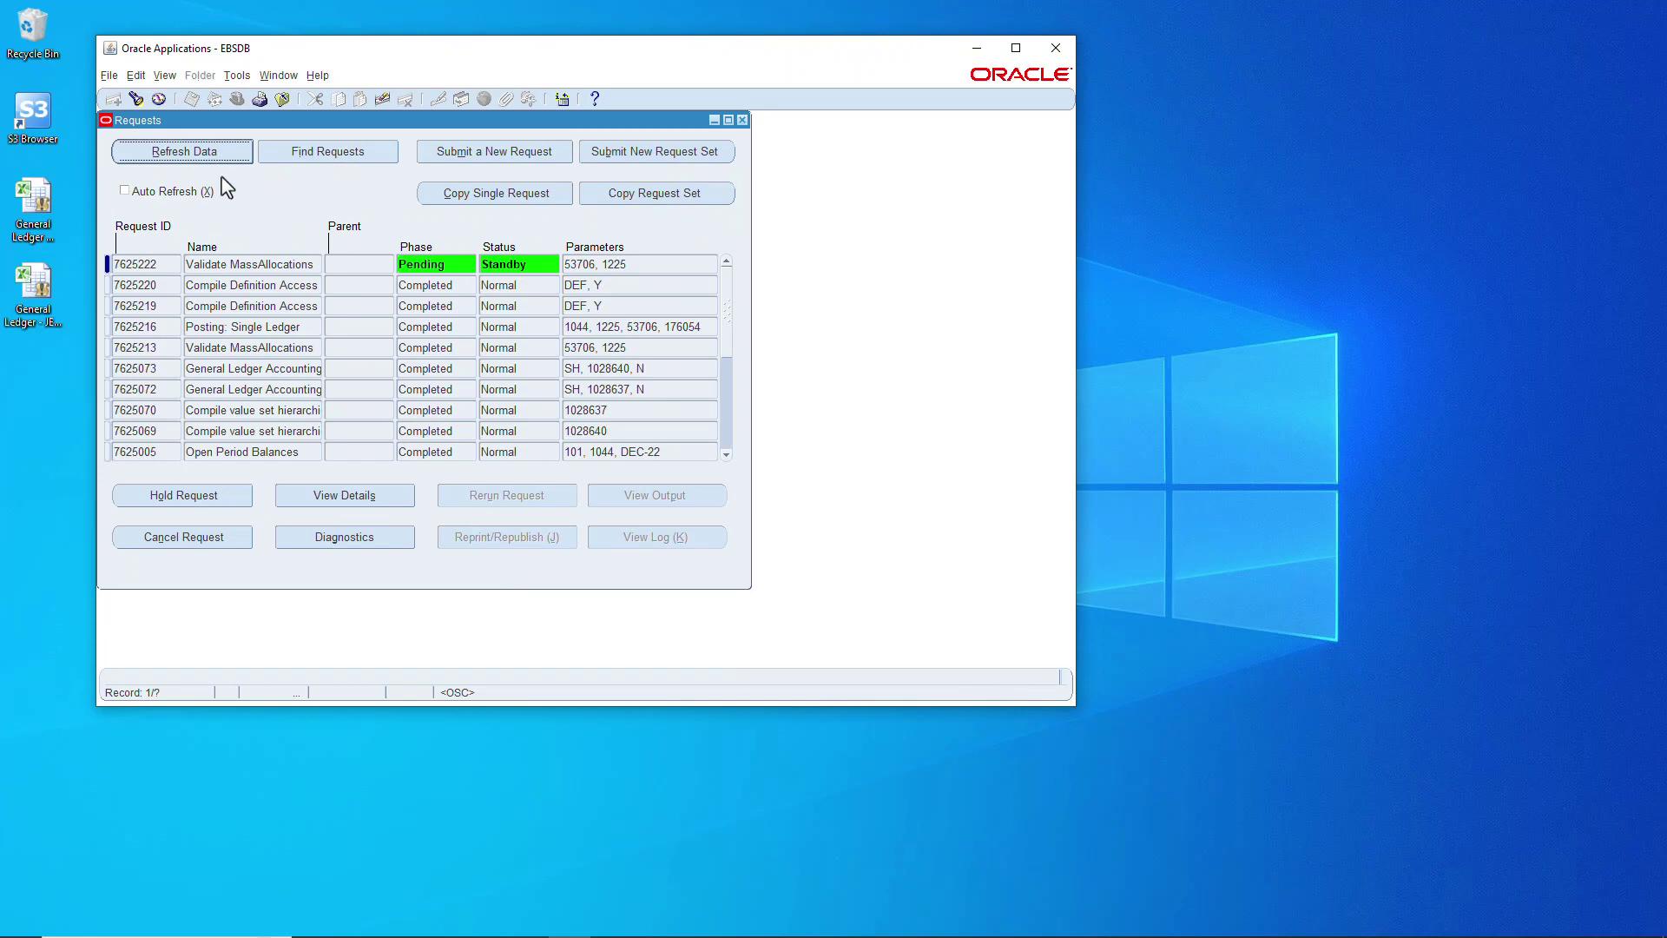
click(224, 152)
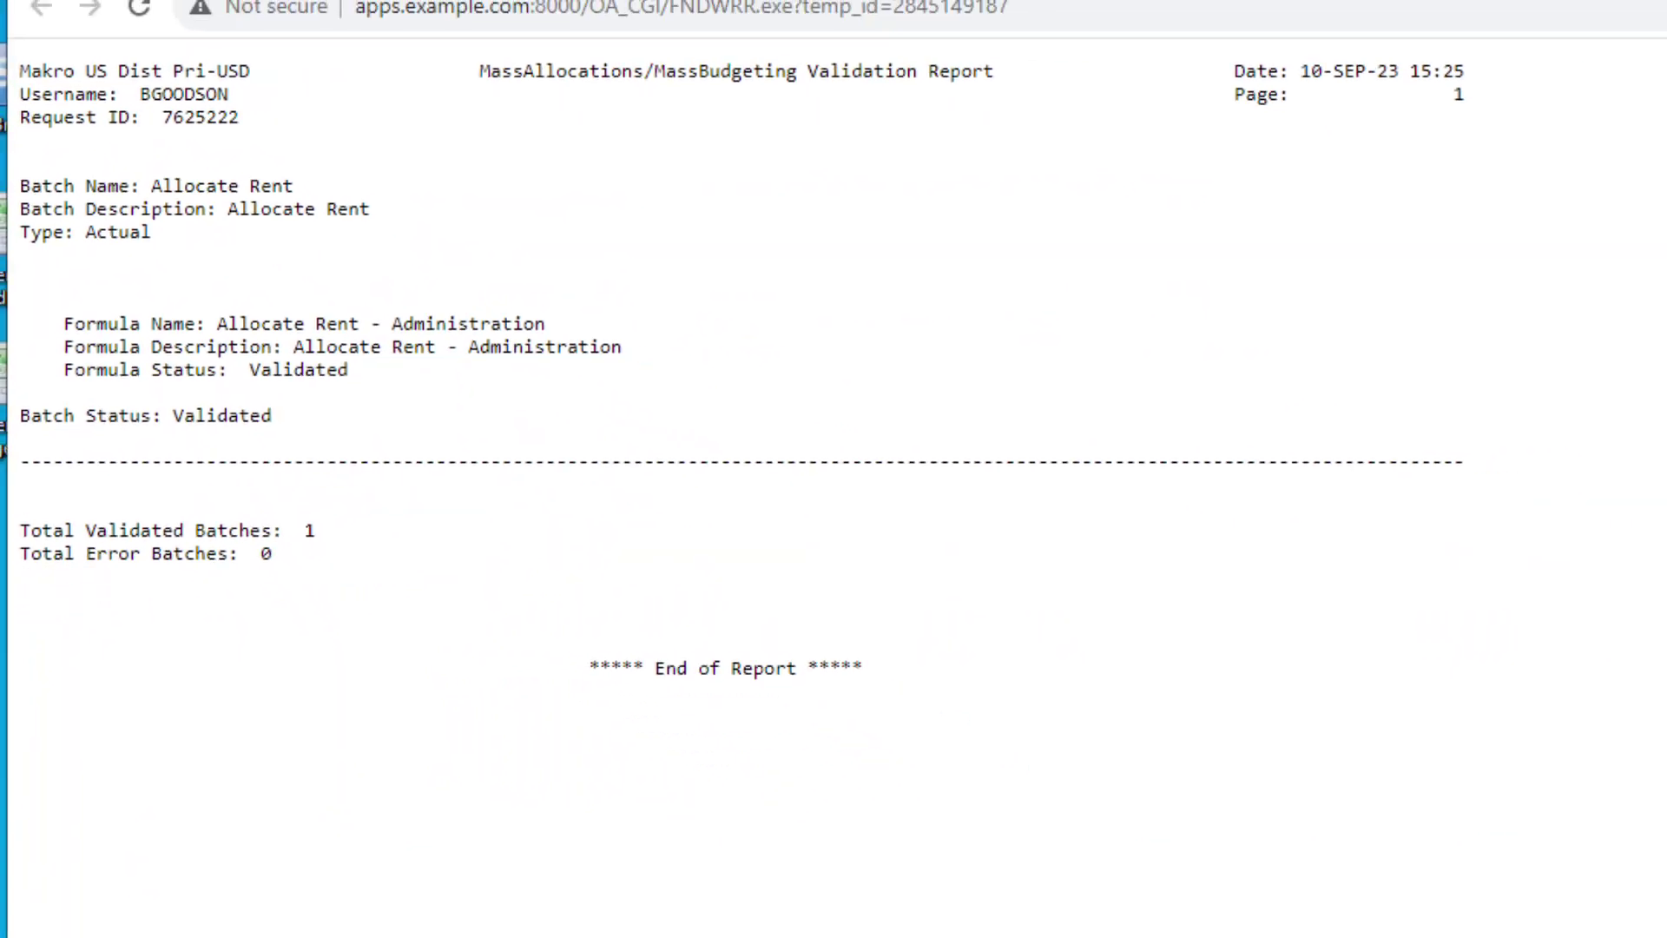
click(1520, 30)
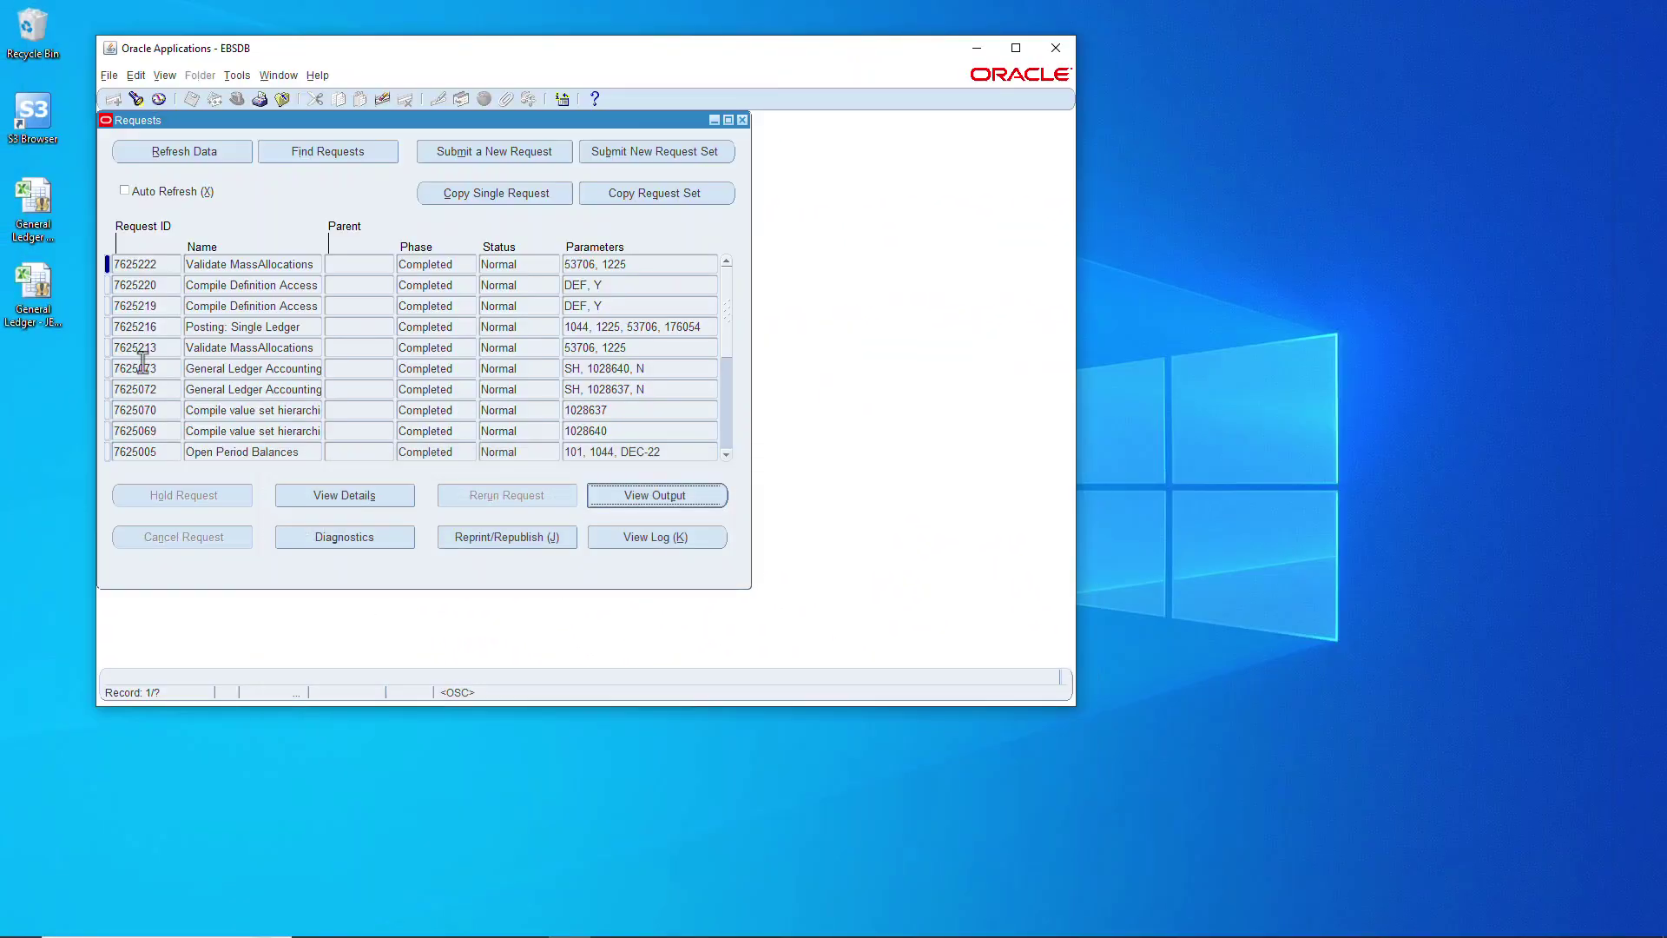
Step: Find the Allocate Rent MassAllocation, review its formula, then close both windows to the Navigator
click(743, 120)
double_click(446, 283)
click(137, 99)
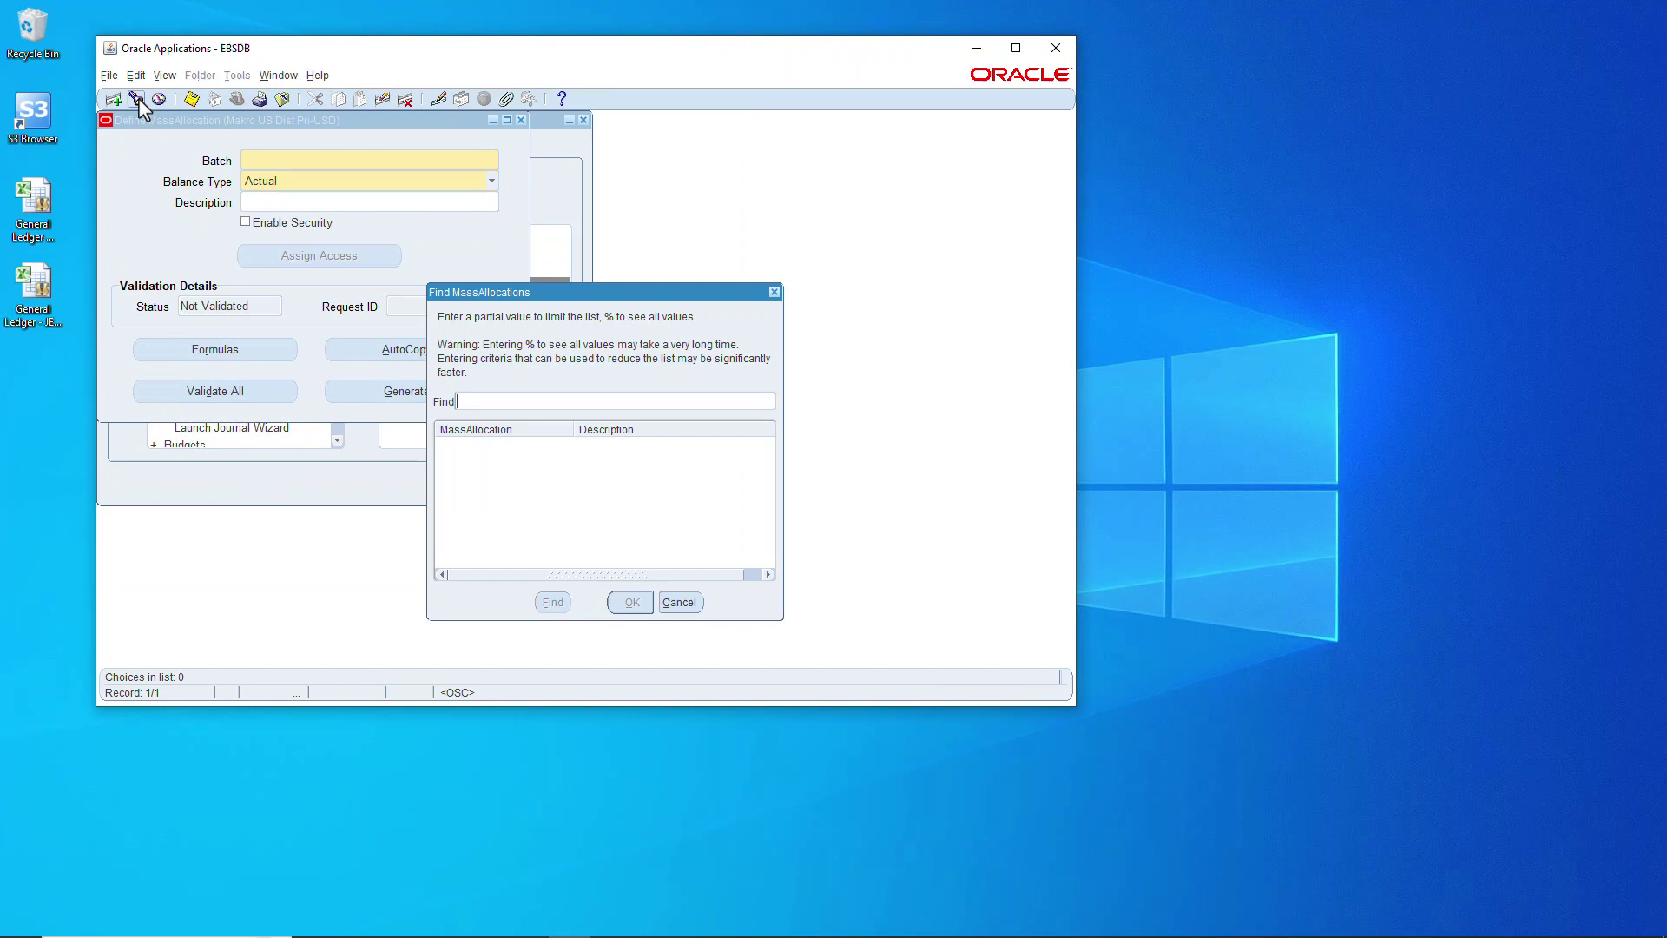
text(Allocate Rent - Administration)
triple_click(625, 401)
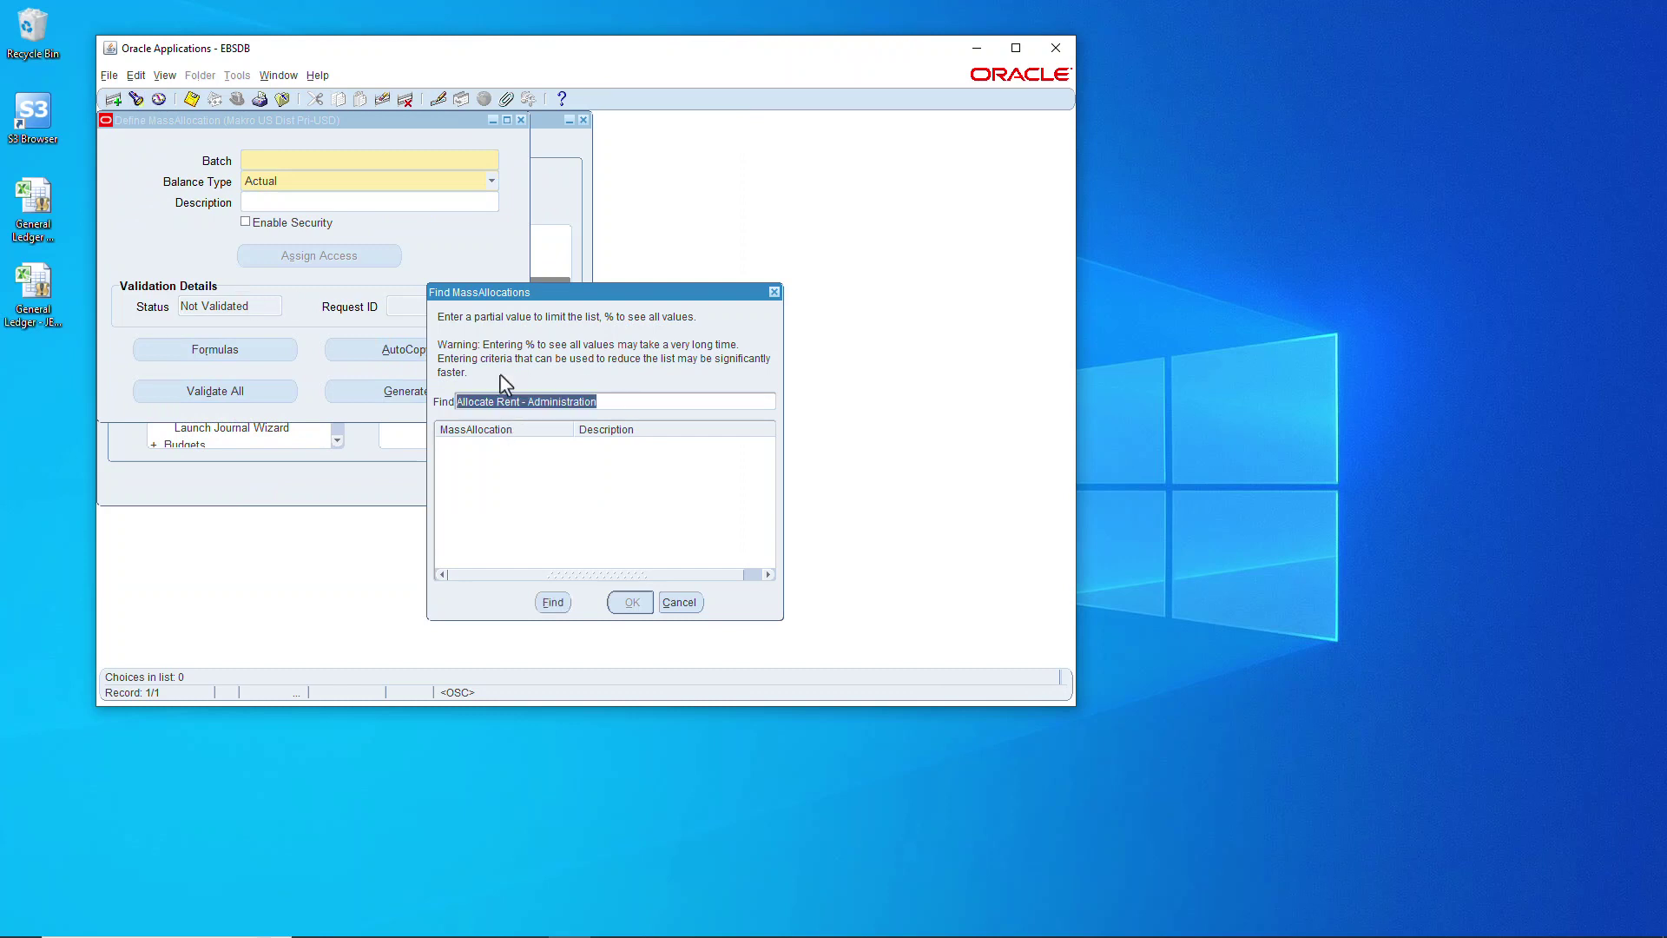
click(642, 401)
key(Return)
click(643, 604)
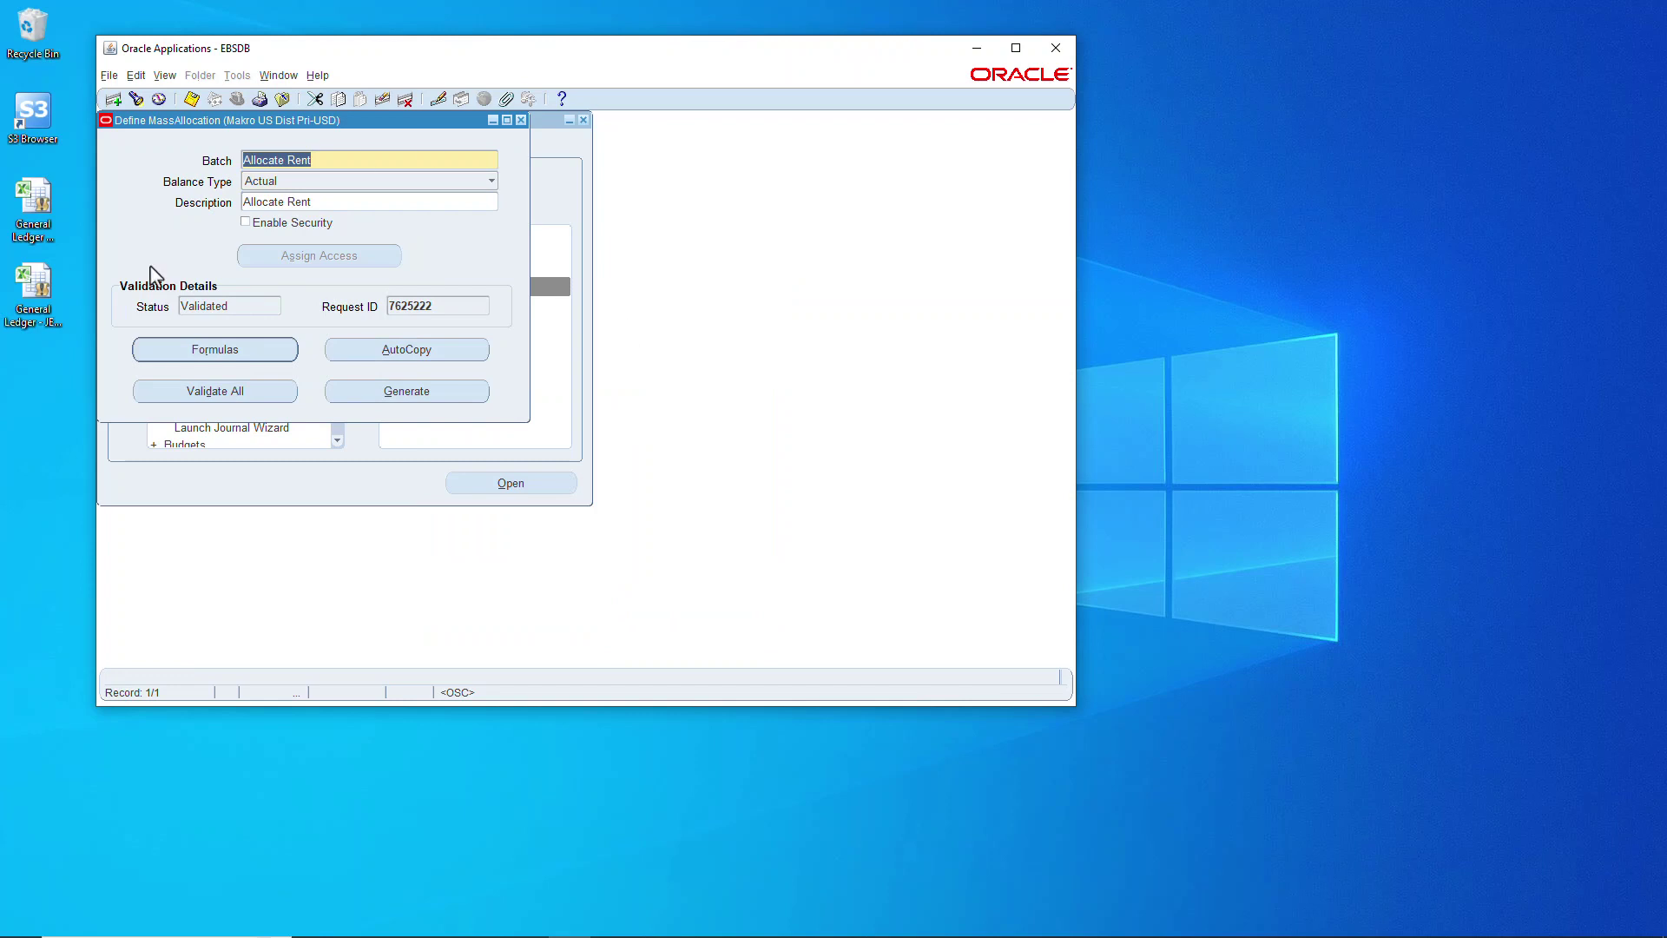
click(230, 352)
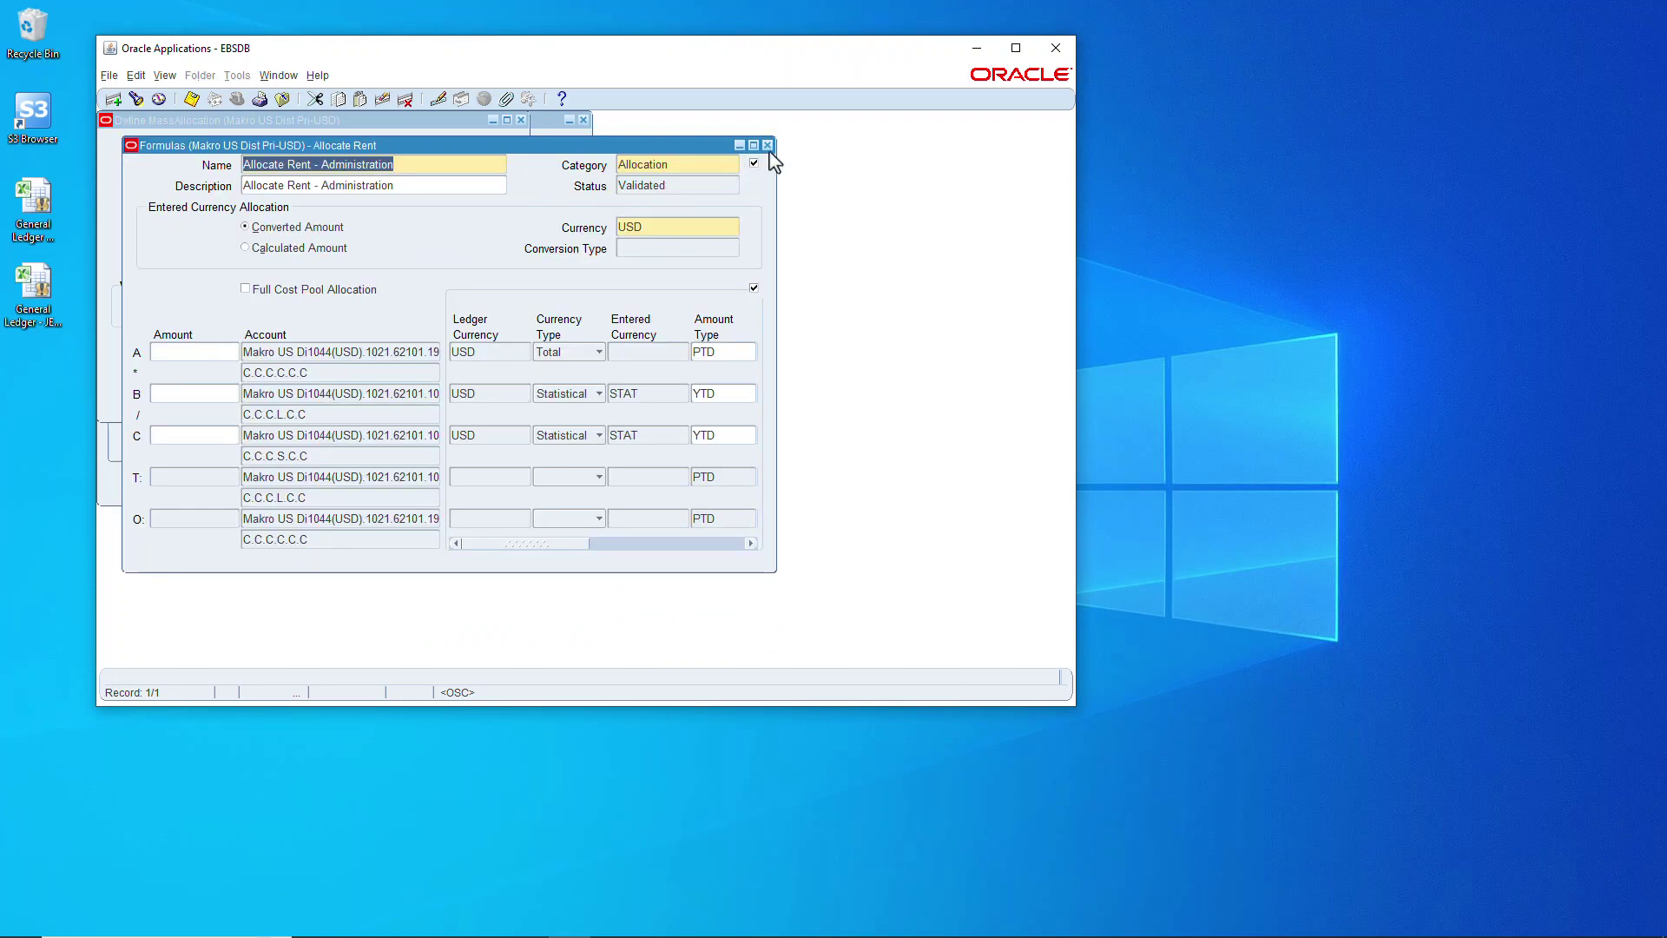
click(768, 145)
click(517, 119)
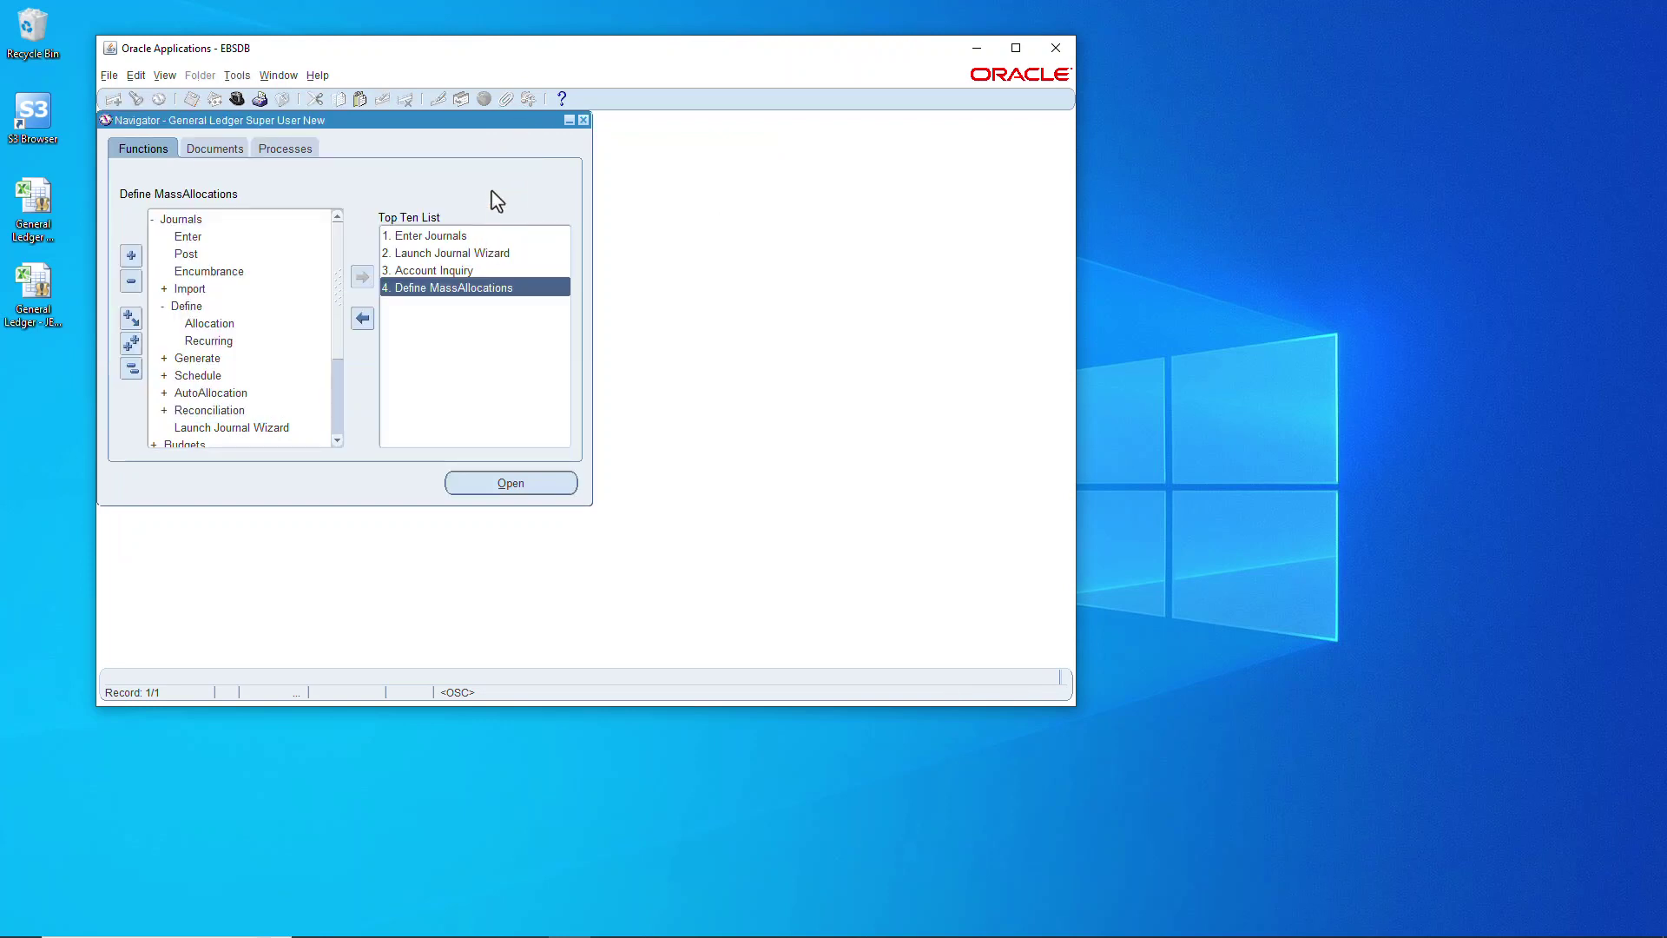
Step: Search accounts 1021.62101 with cost centers 1000–1999, ranges 00000–99999 and 0000–9999
click(363, 318)
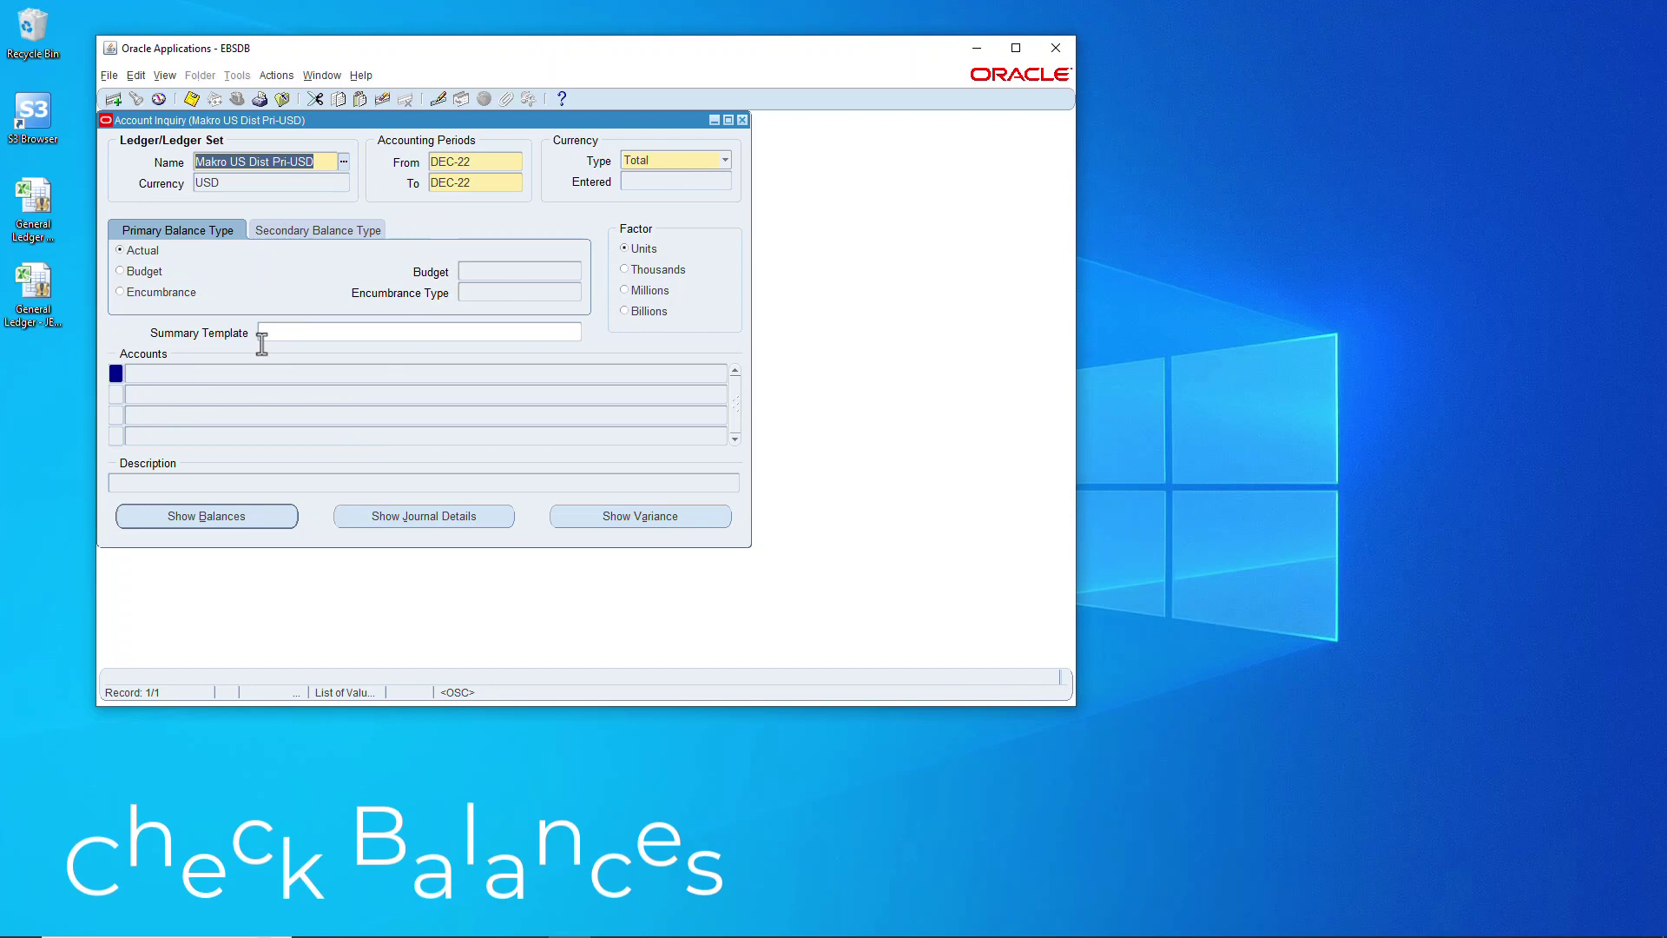
click(238, 373)
text(1021)
key(Tab)
key(Tab)
text(62101)
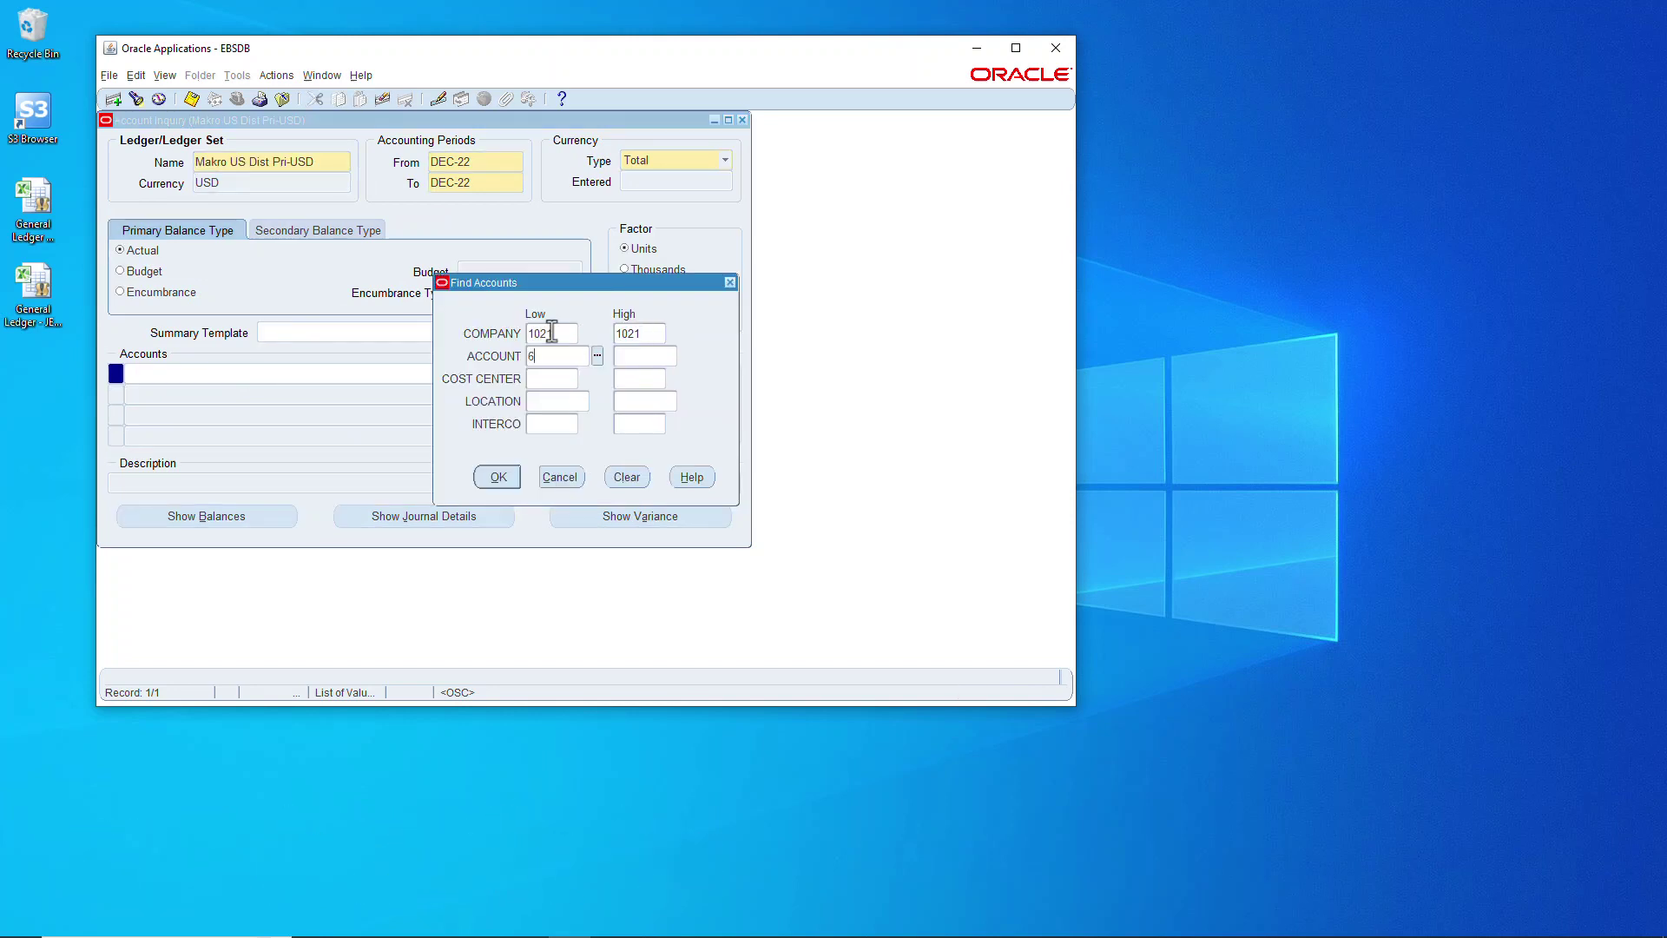
key(Tab)
key(Tab)
text(1000	1999	00000	99999	0000	9999)
click(497, 476)
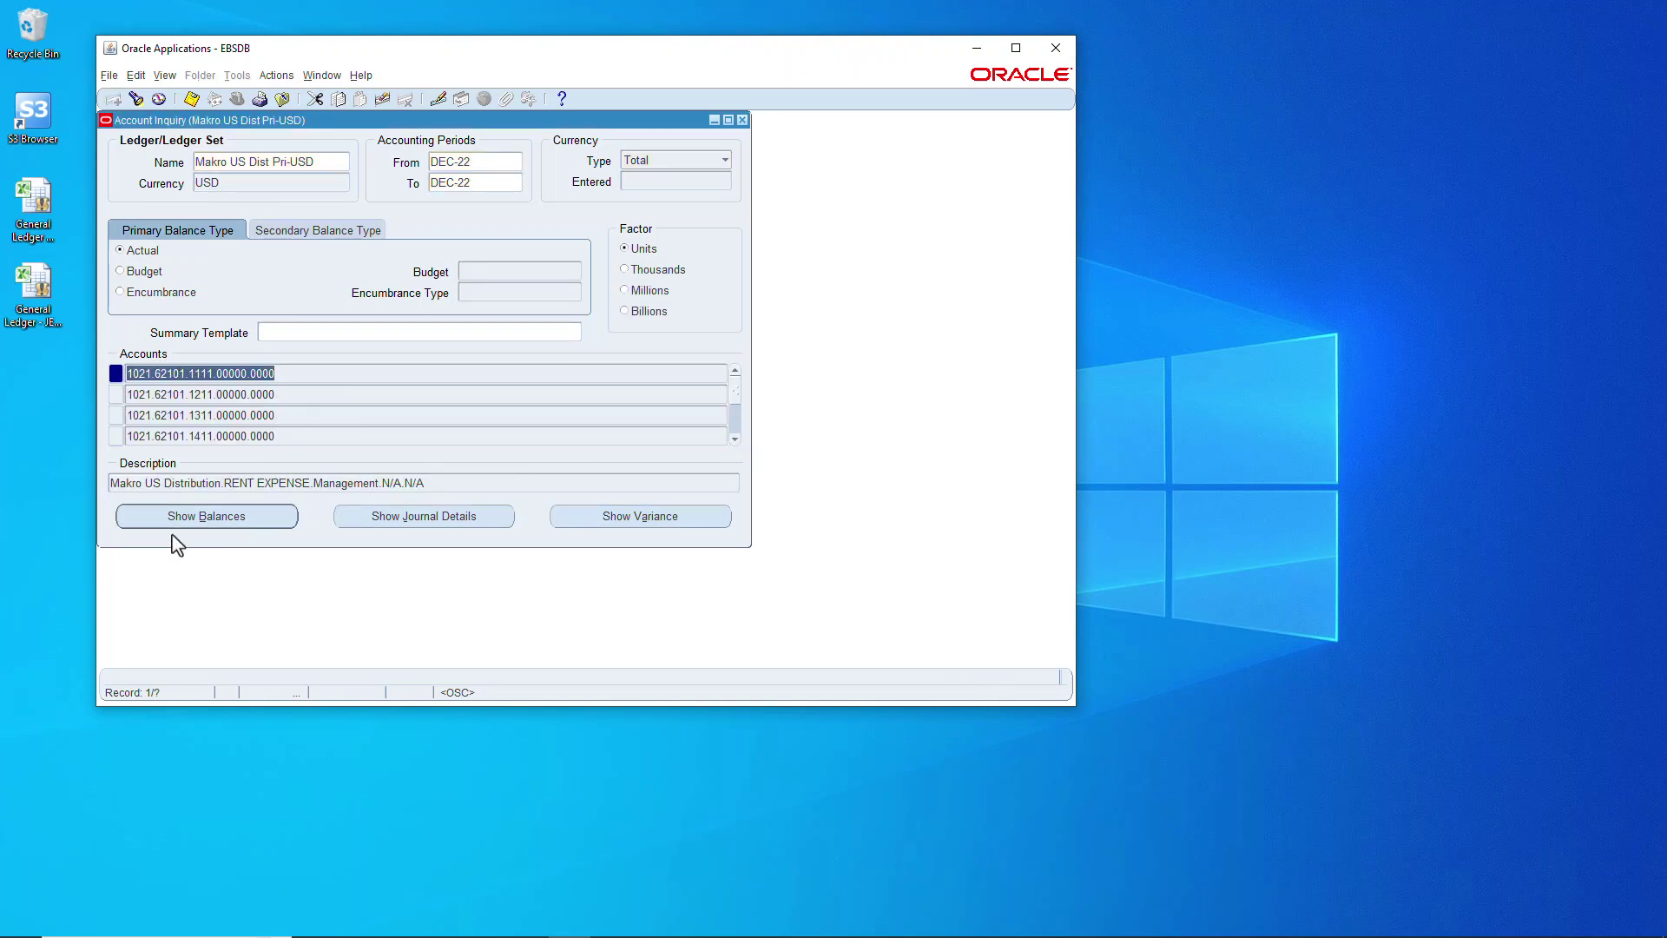
Step: Show balances for cost center accounts 1111, 1611 and 1511, finding no records
click(205, 519)
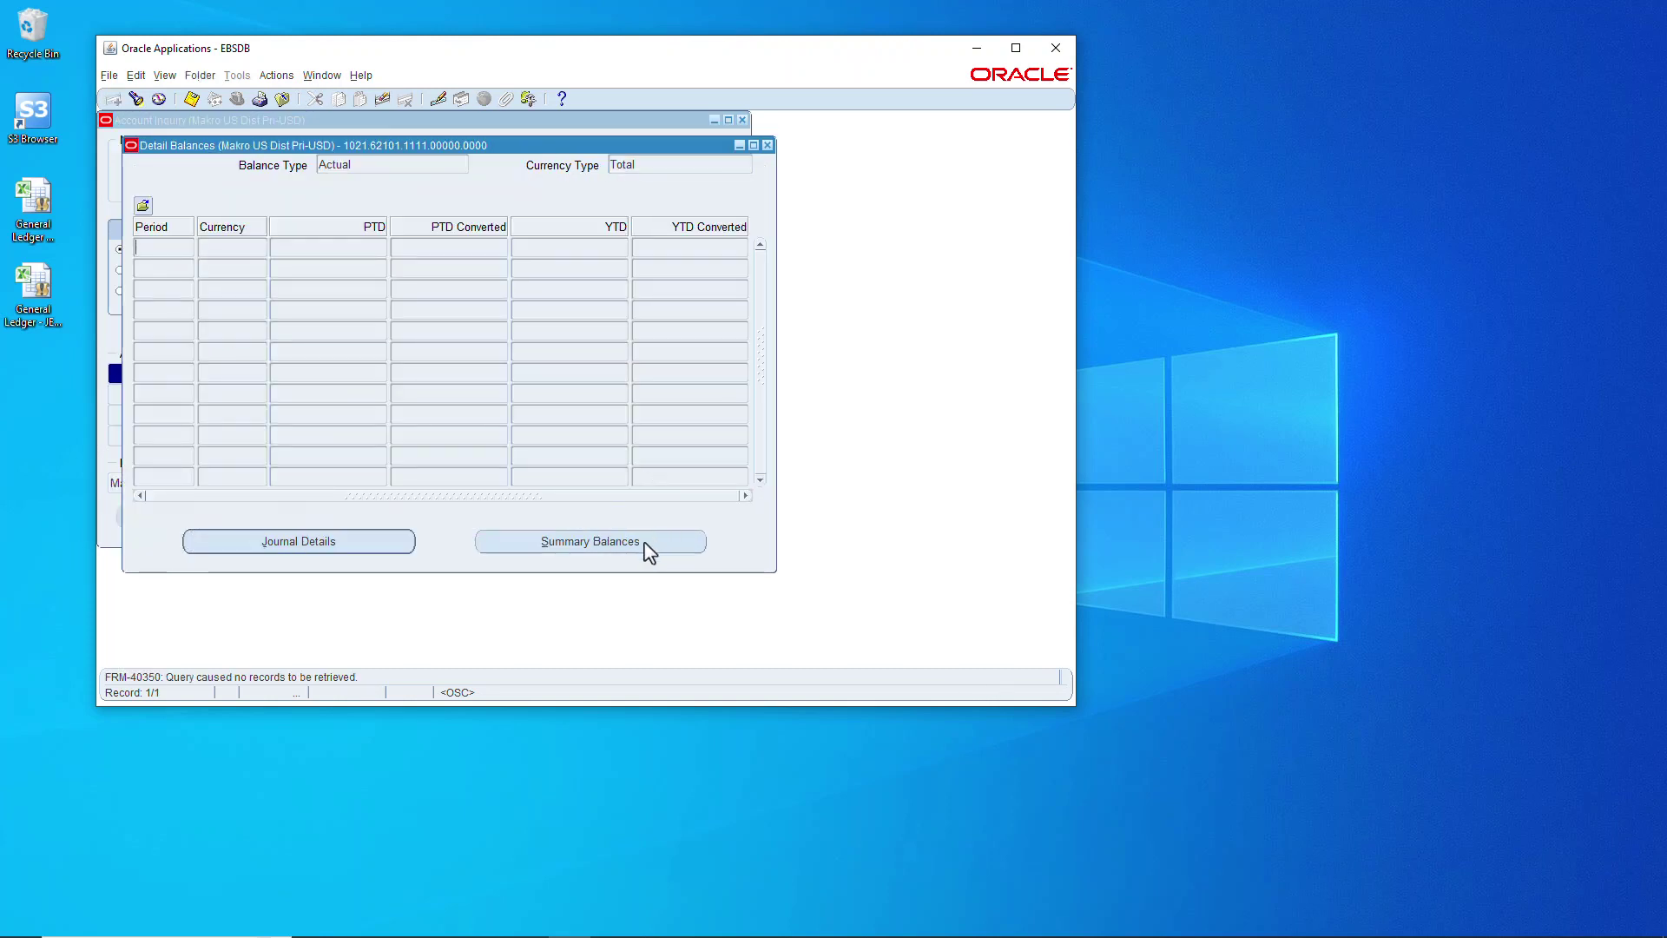
click(383, 547)
click(768, 145)
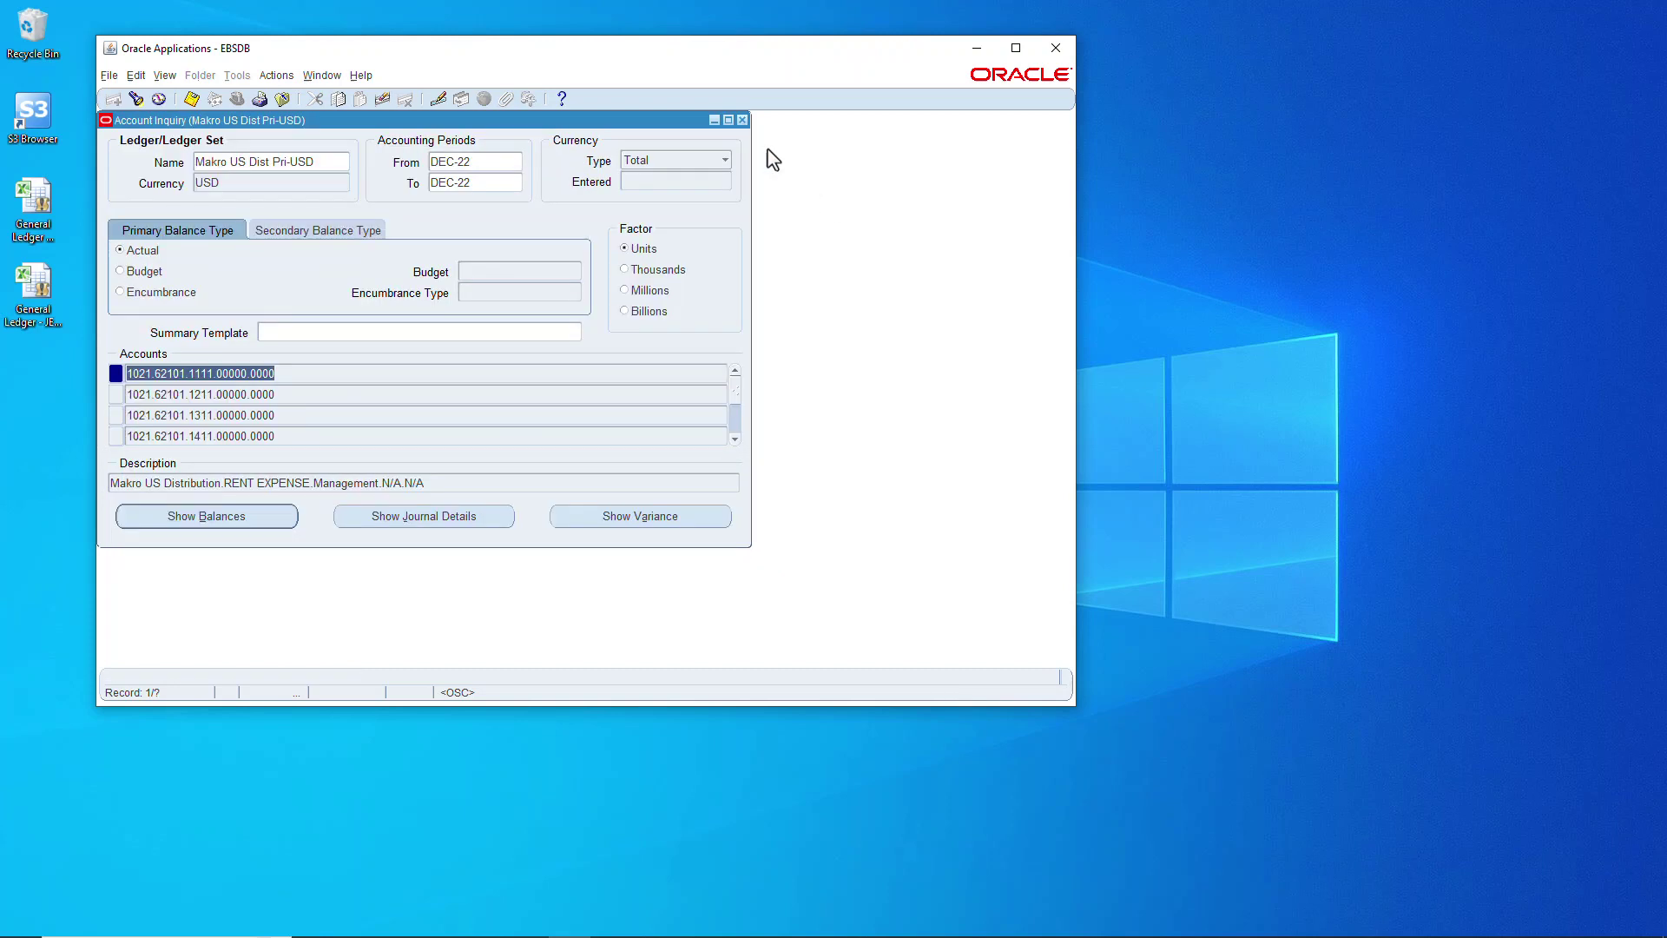
click(734, 439)
click(734, 439)
click(735, 439)
click(307, 414)
click(245, 517)
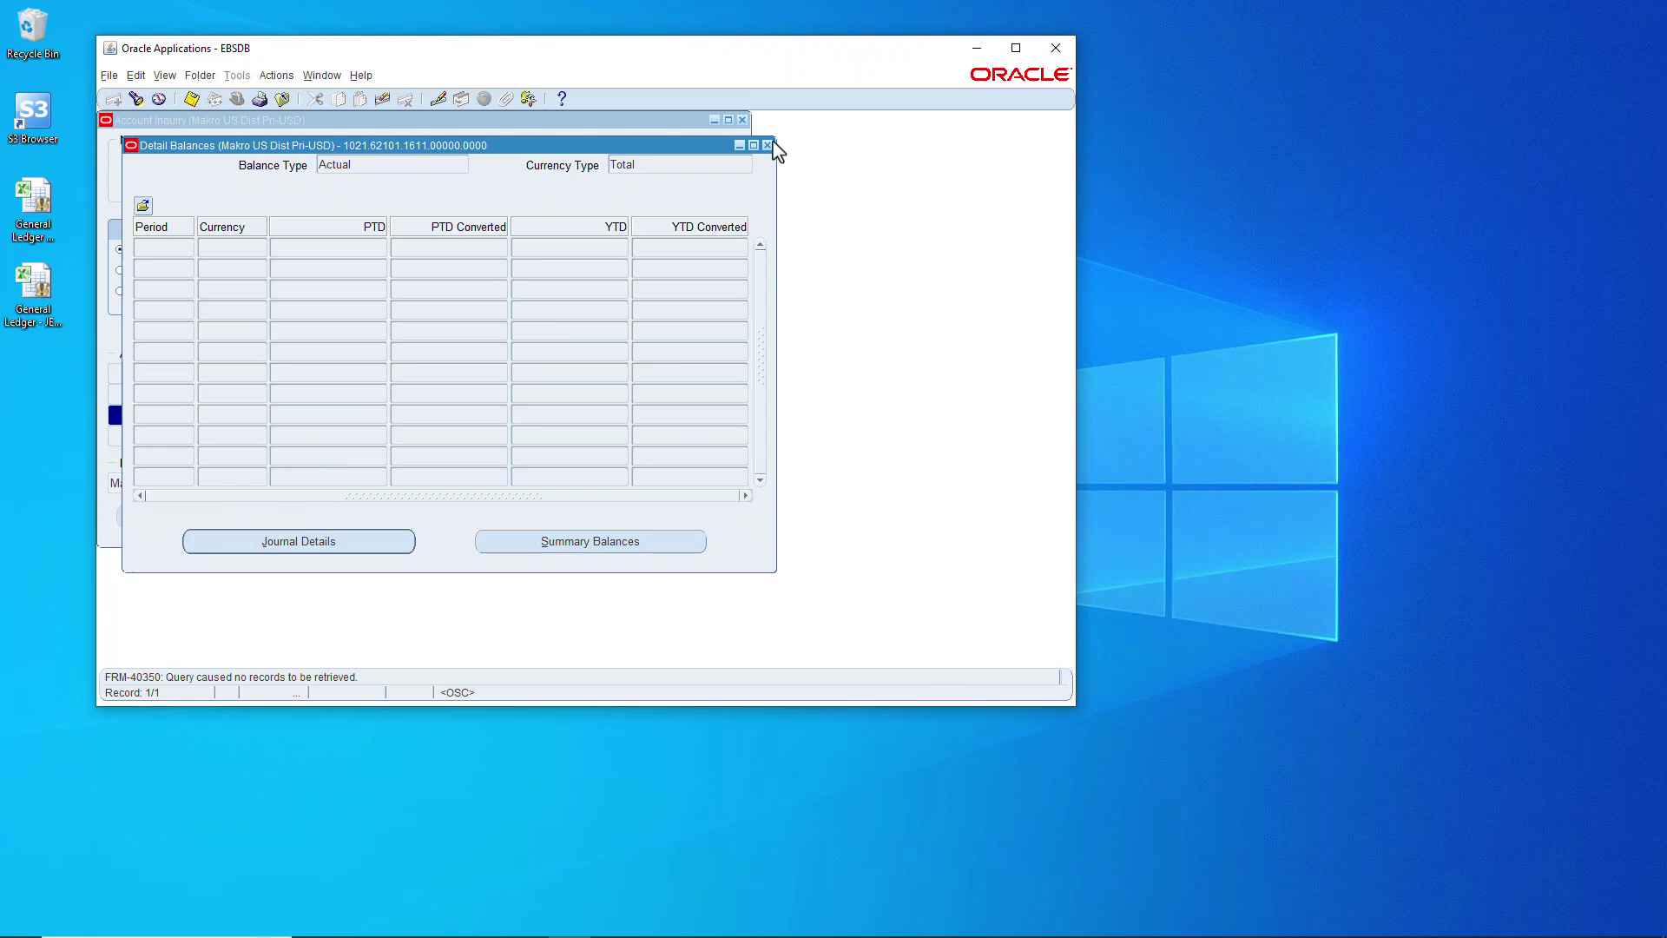
click(768, 145)
click(269, 394)
click(231, 518)
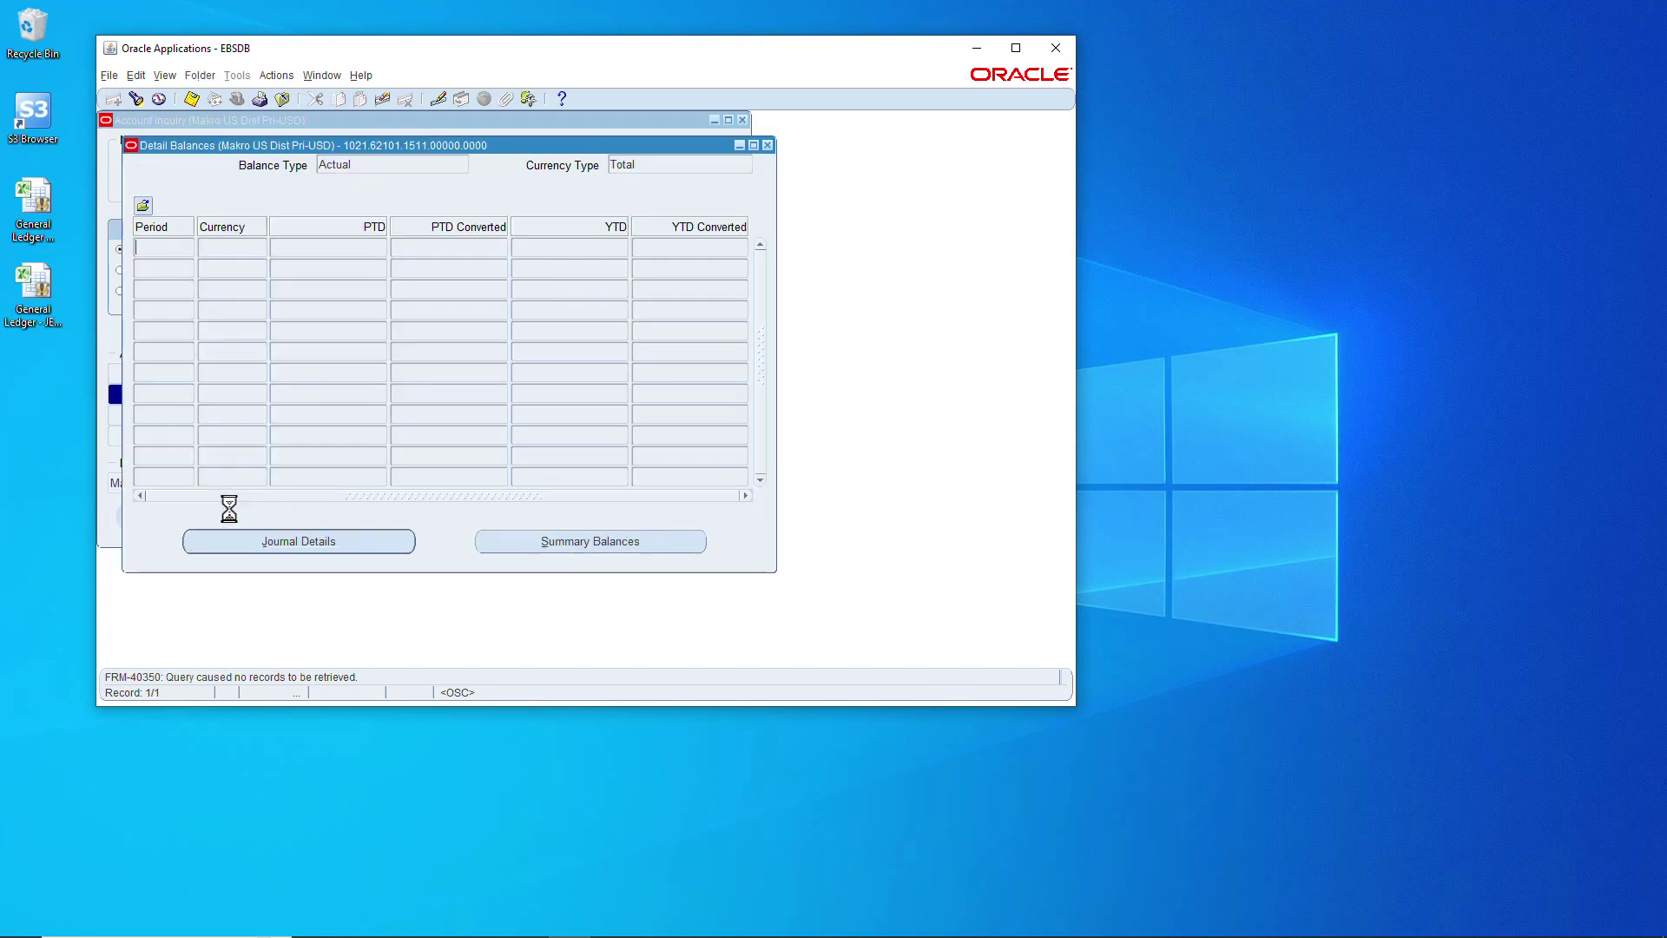
click(767, 145)
Step: Search Enter Journals for Spreadsheet-source journals in period DEC-22
click(742, 121)
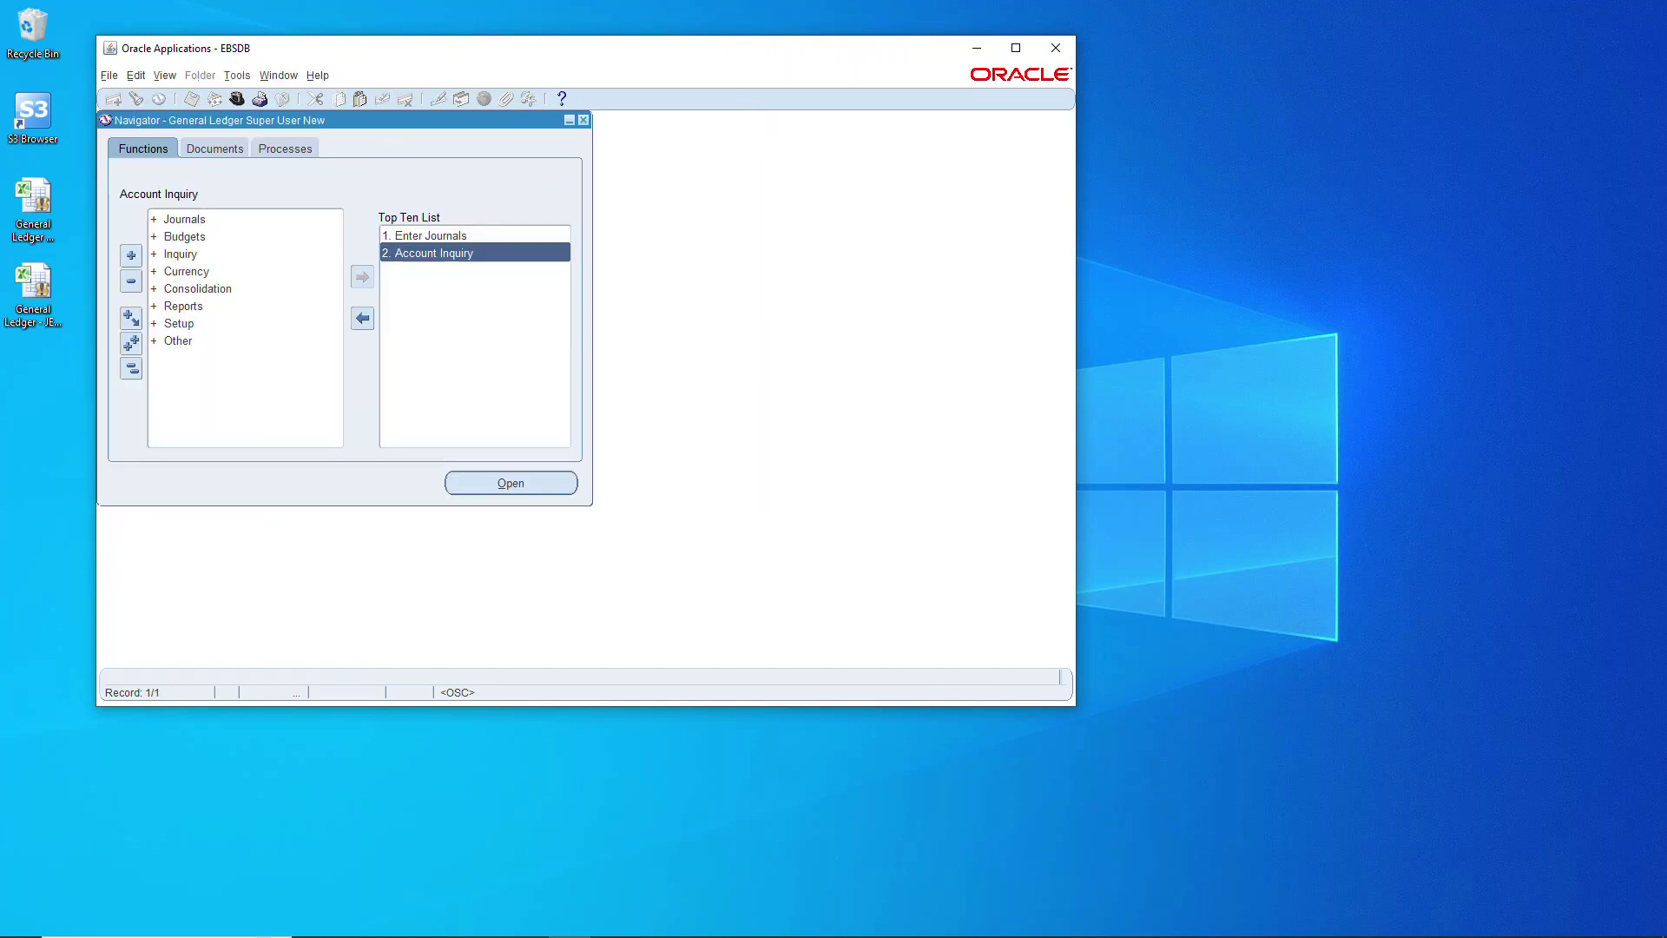
double_click(459, 235)
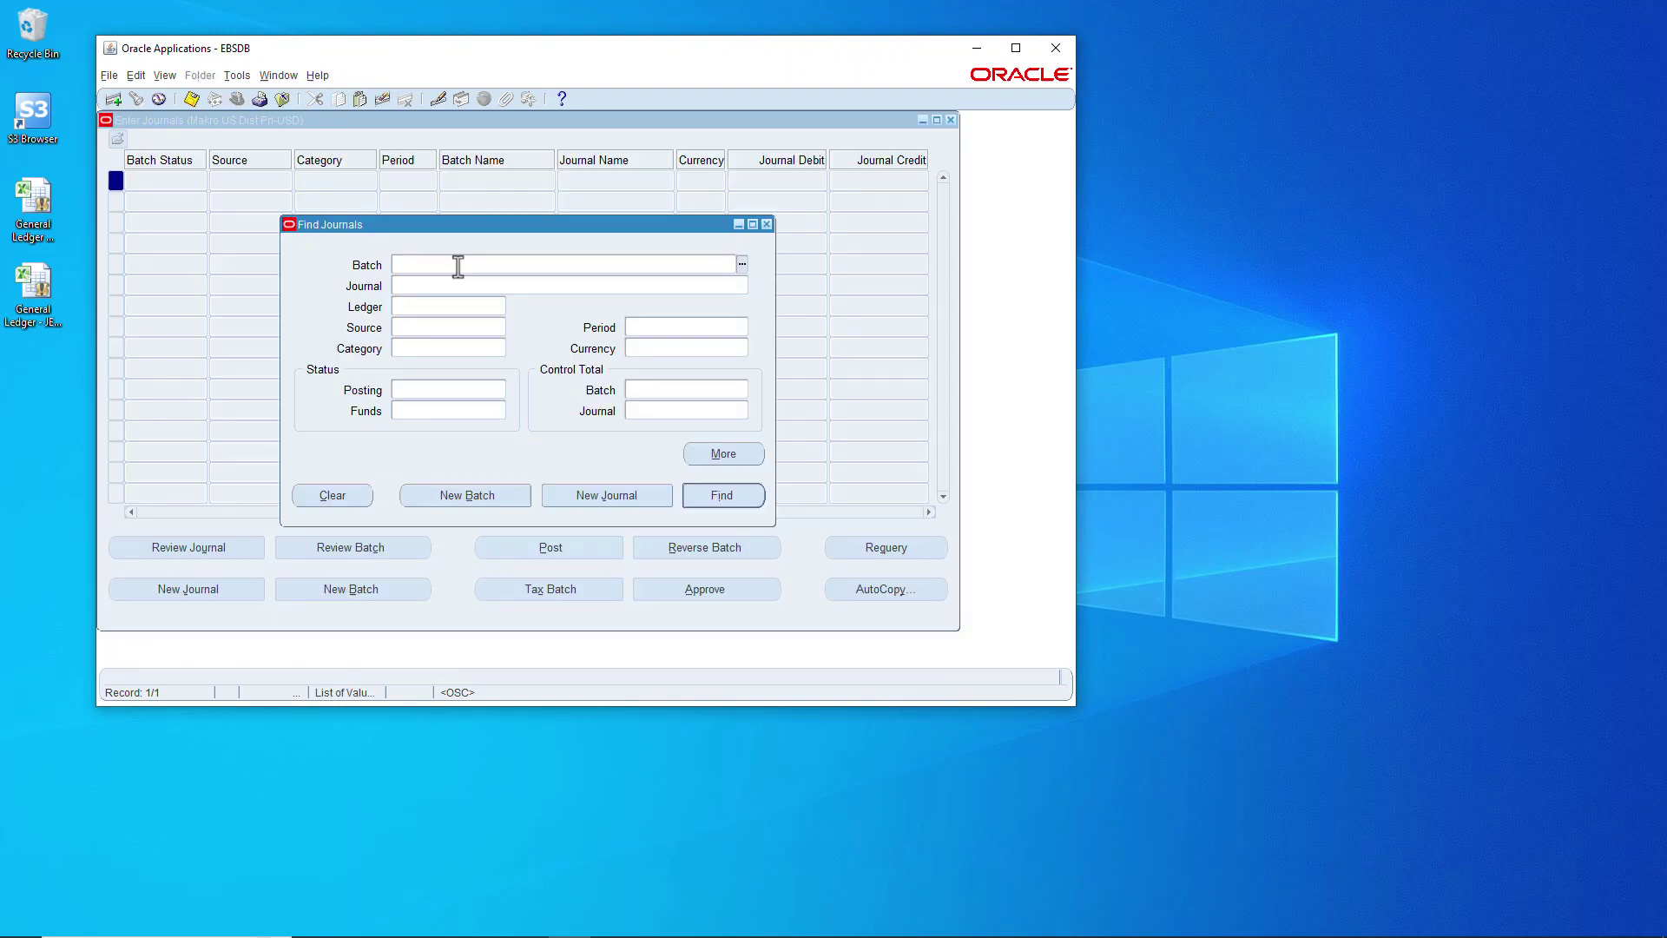
click(431, 320)
text(Spreadsheet)
key(Tab)
text(dec)
key(Tab)
click(719, 495)
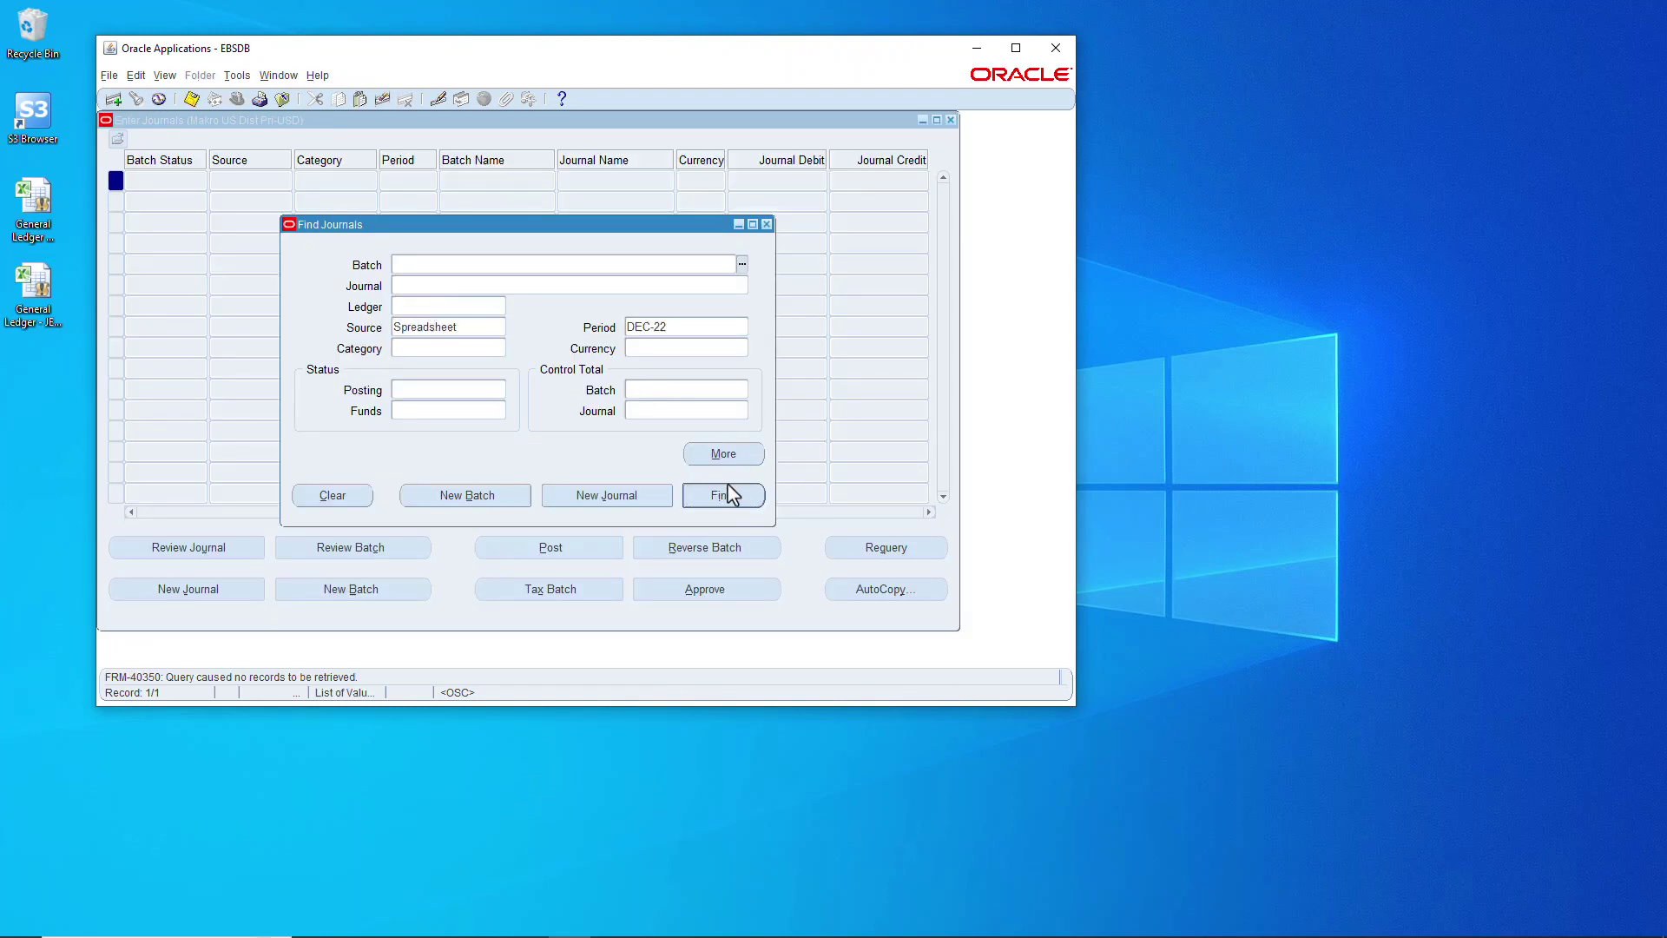
Step: In JE-SQFT.xlsm, check the accounting date, cost center, account combination and debit amounts
mouse_move(653, 919)
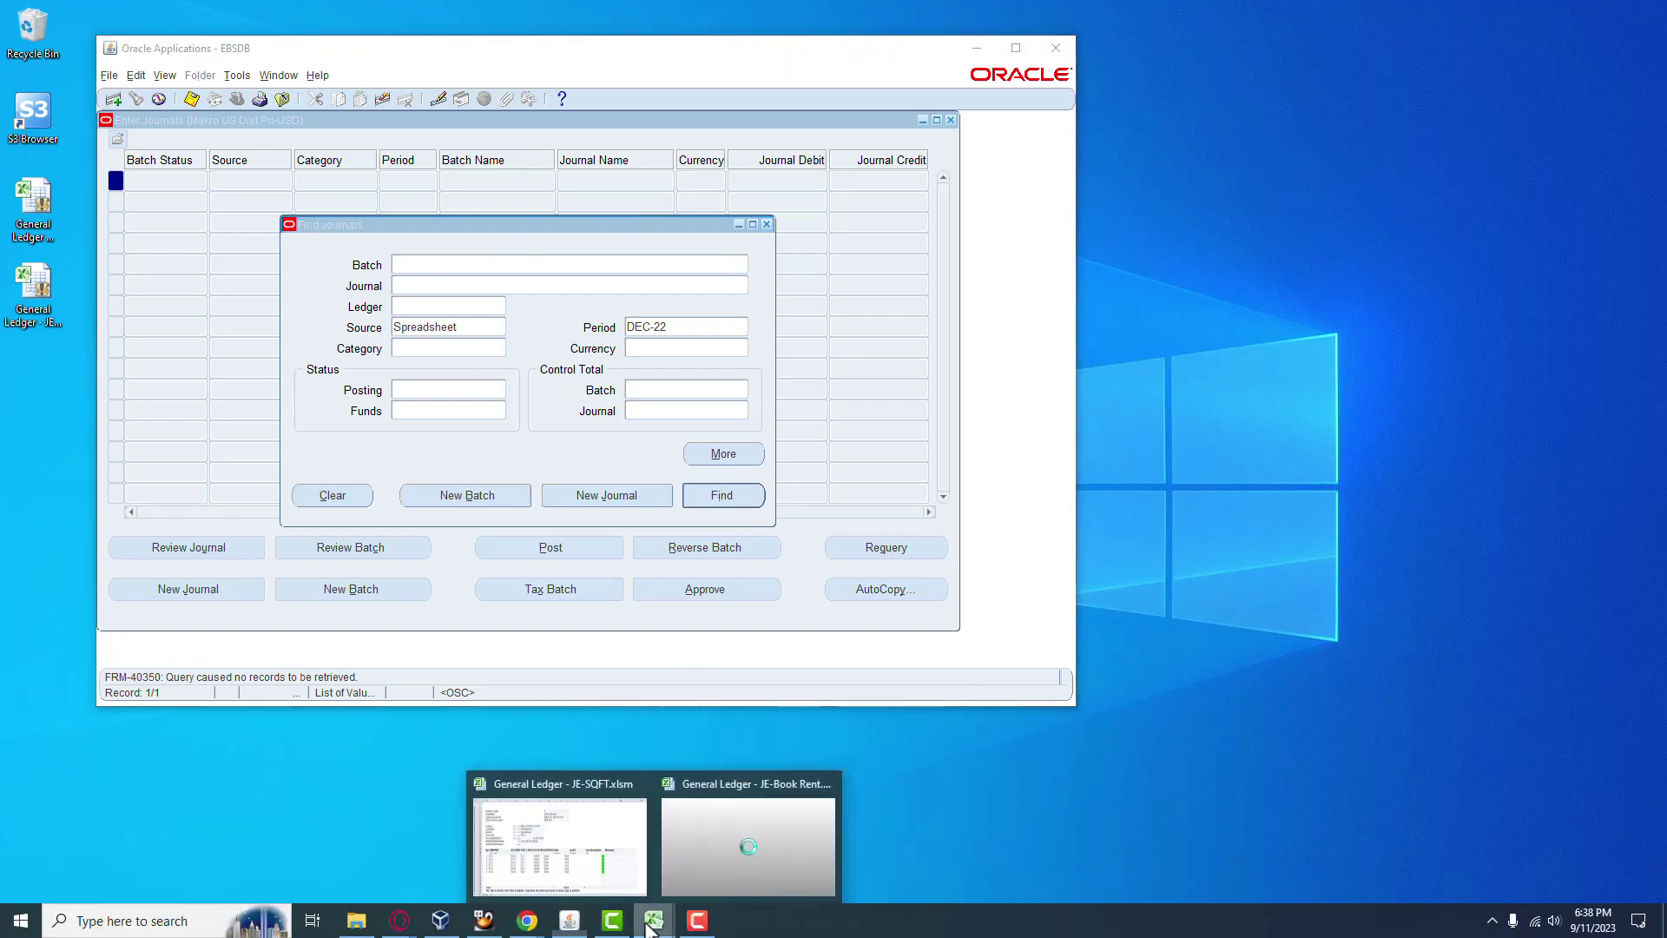
click(573, 834)
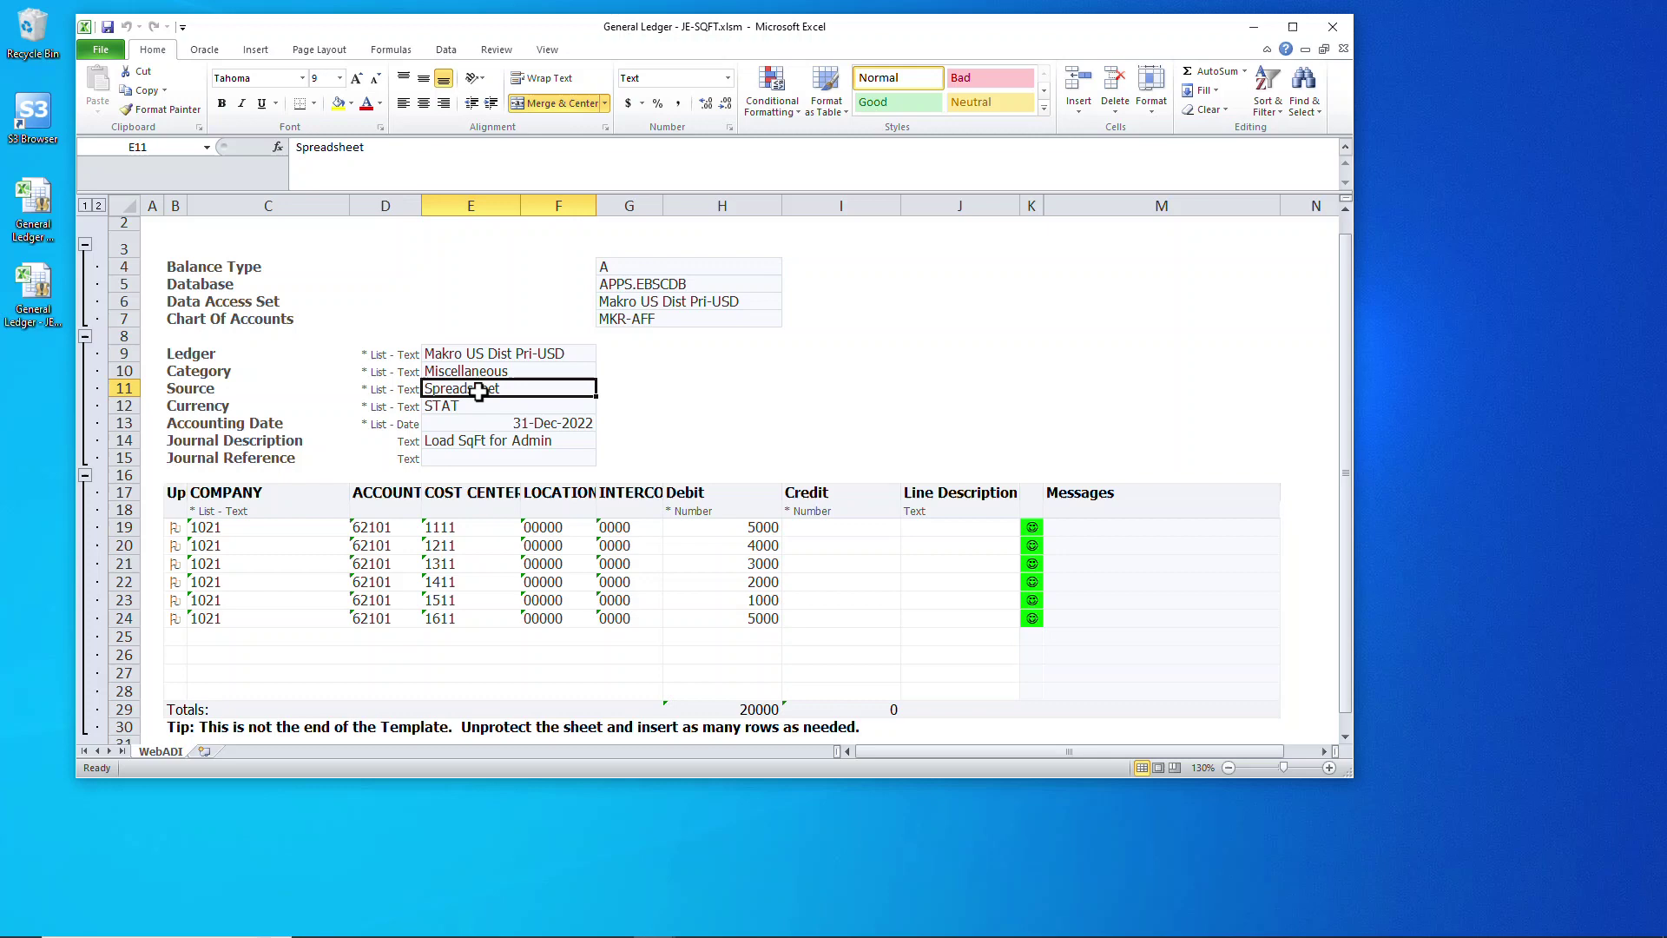
click(508, 425)
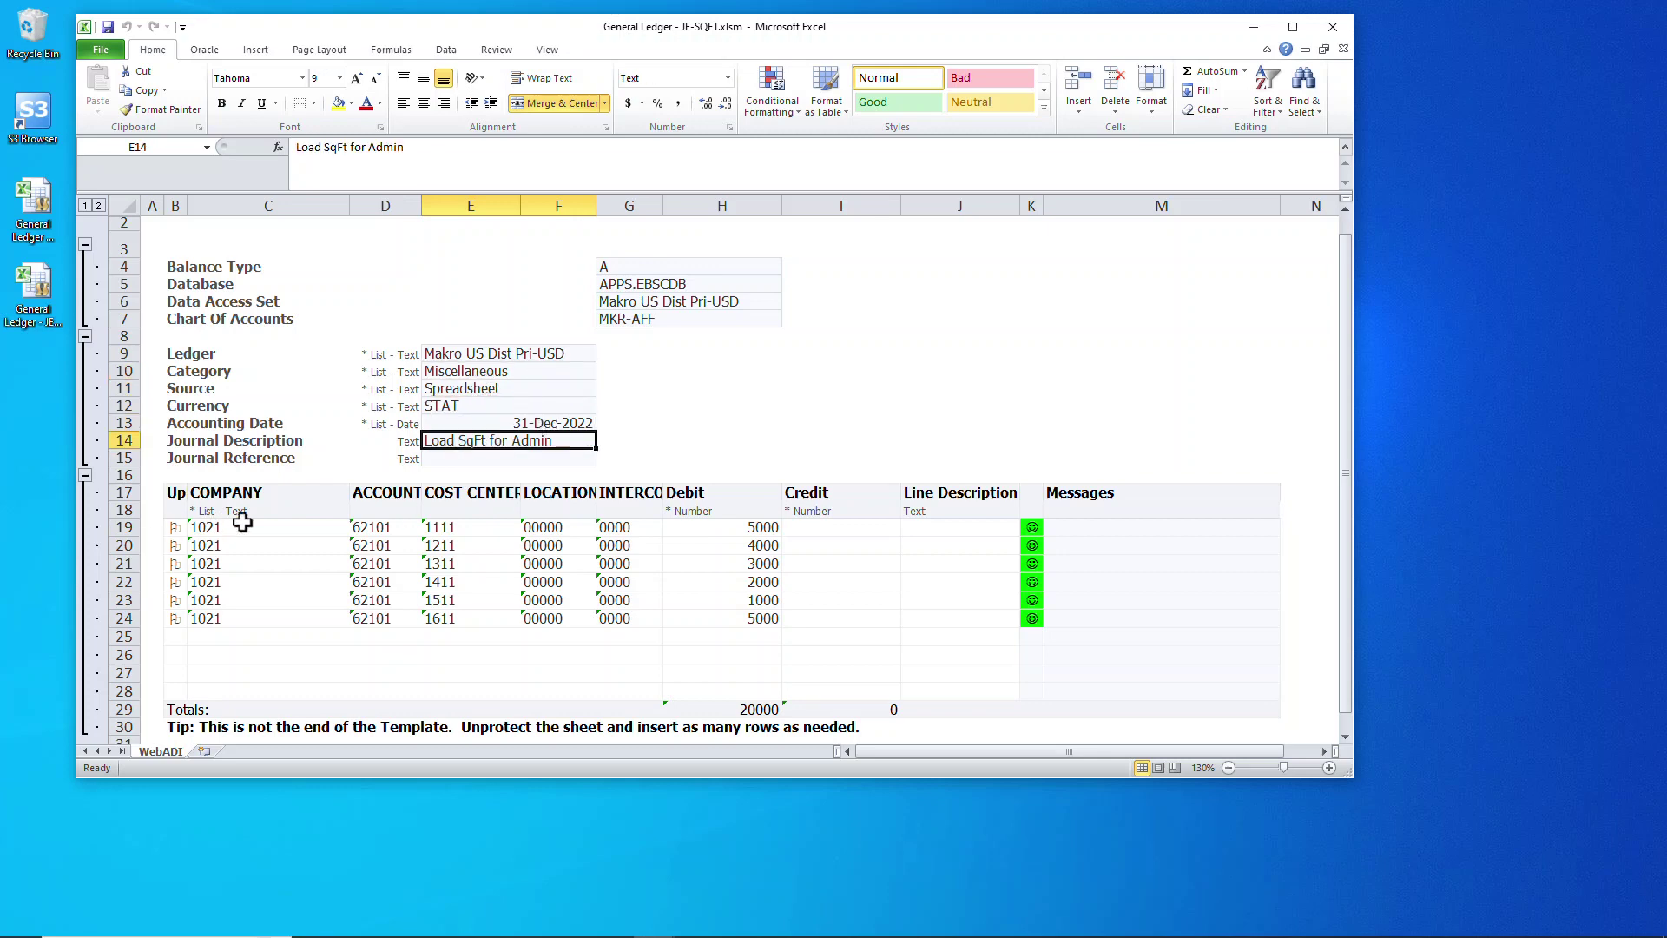
click(456, 528)
double_click(459, 613)
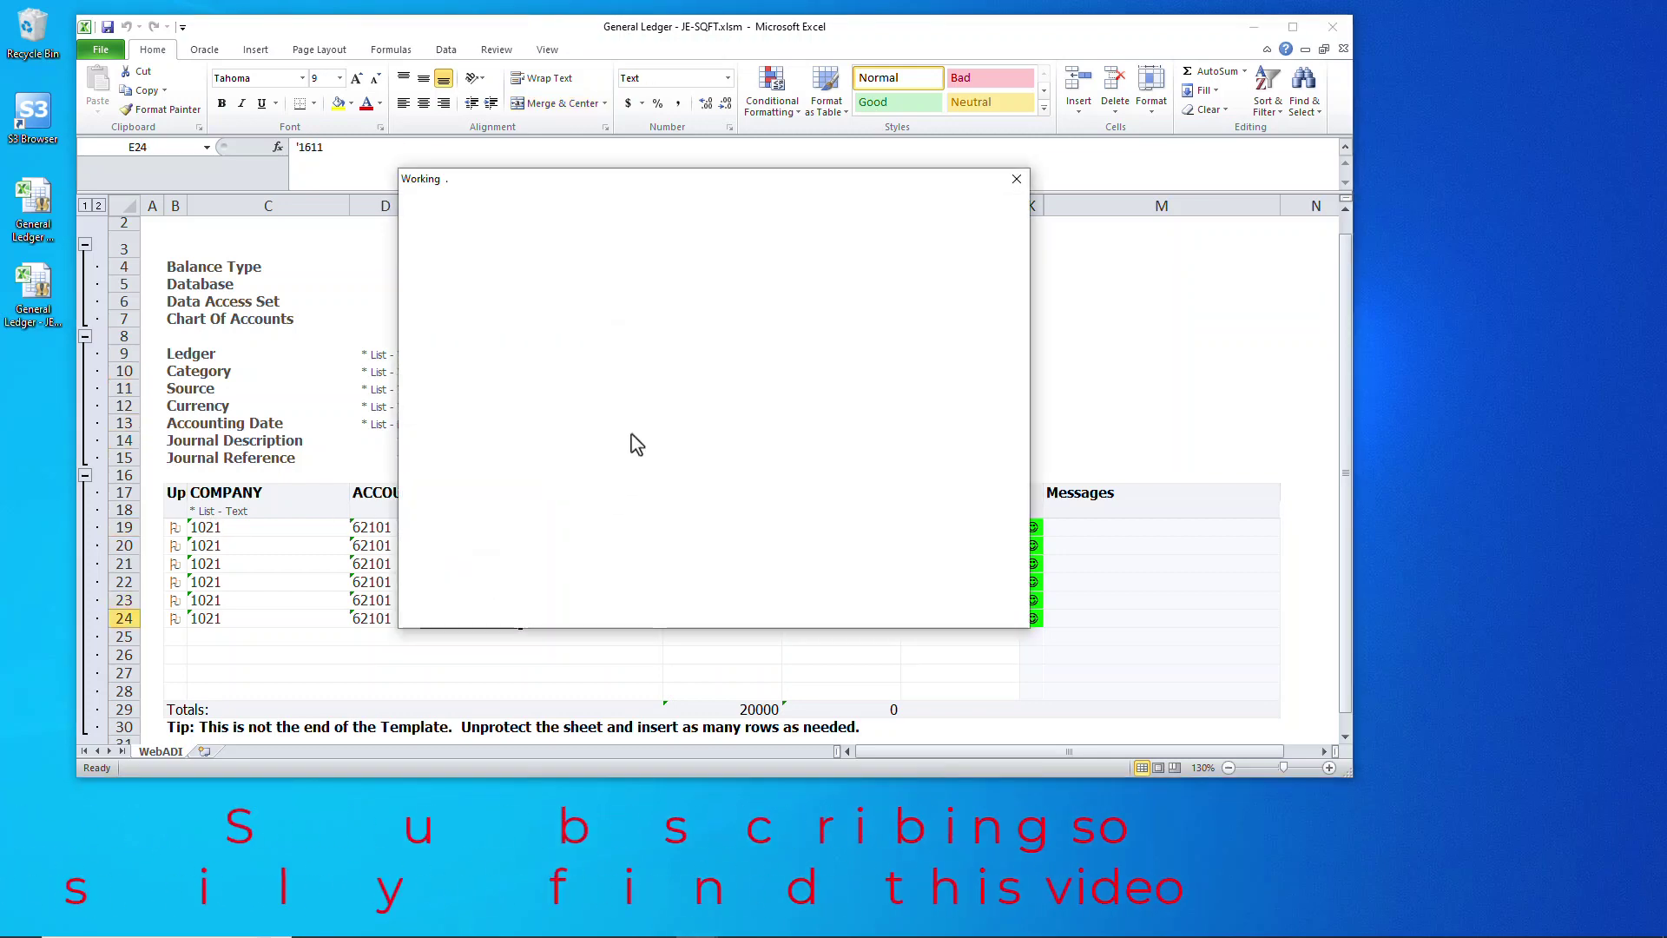
key(Escape)
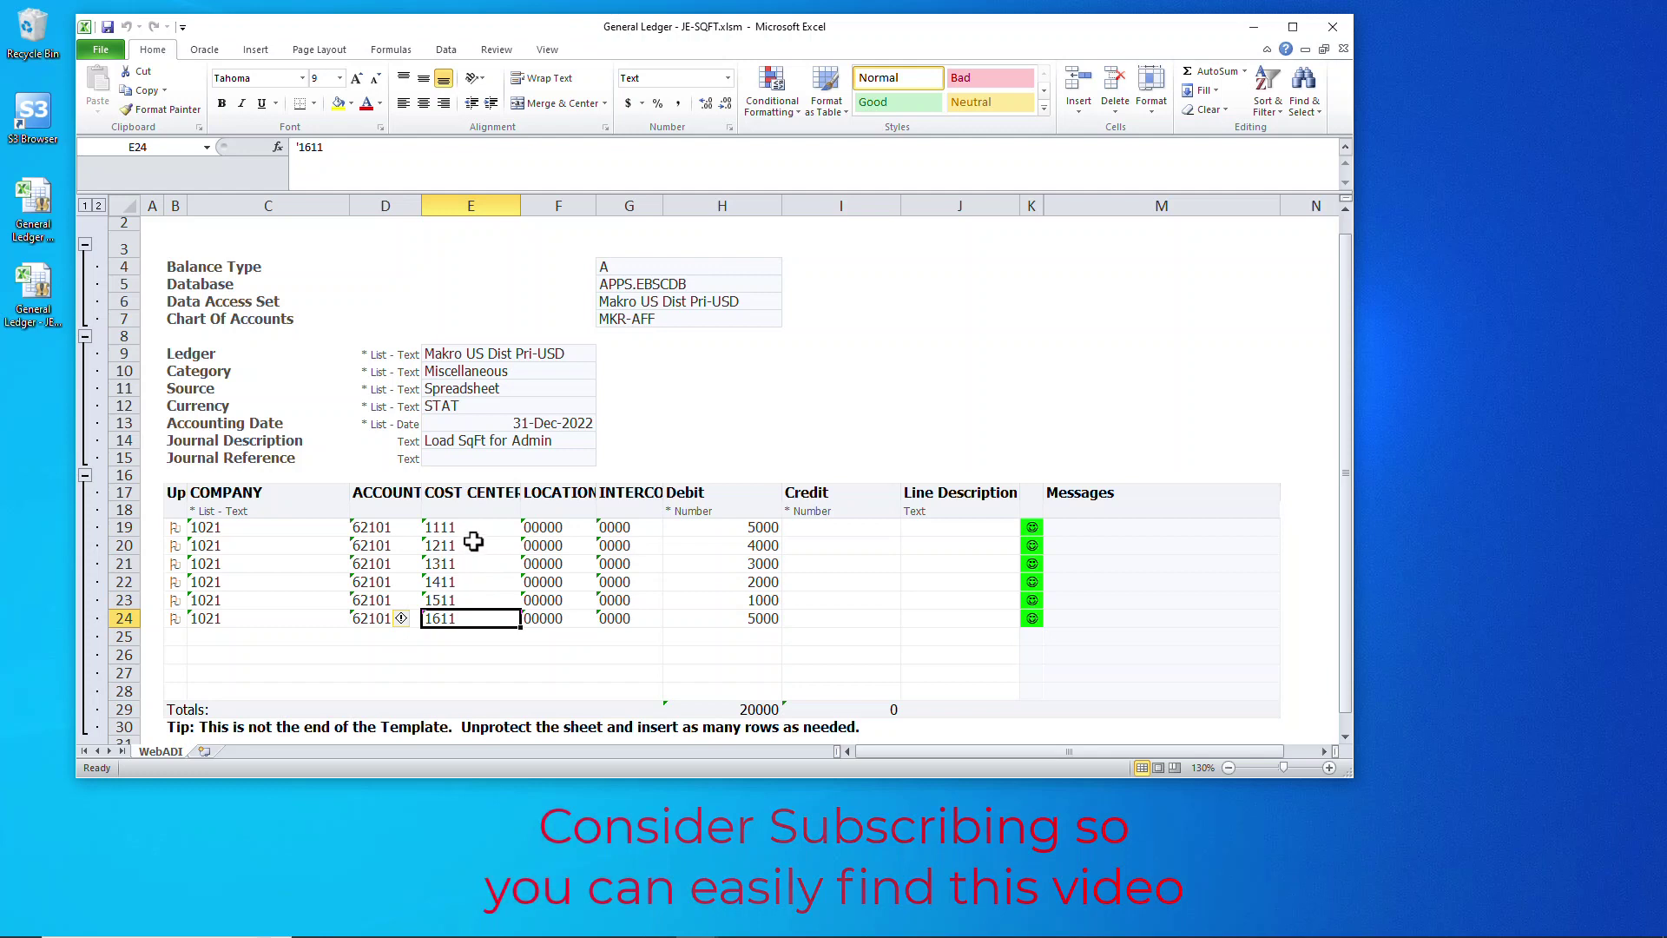
click(729, 528)
key(Down)
key(Down)
key(Down)
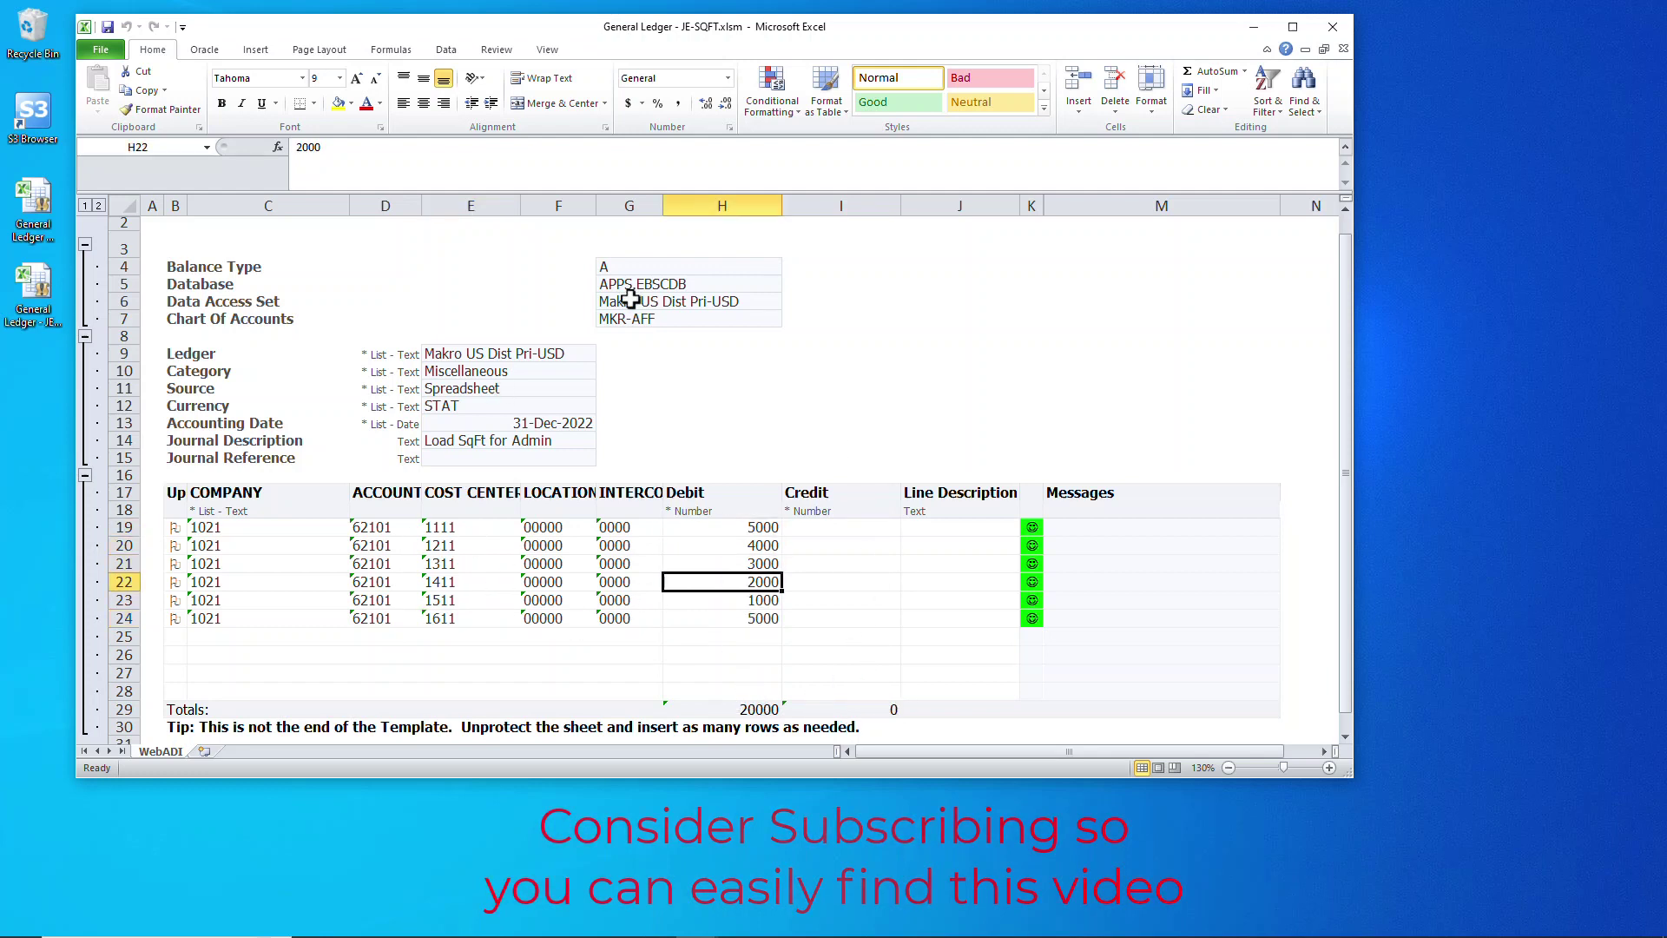
Step: Upload the Load SqFt for Admin journal to Oracle and close the confirmation
click(208, 50)
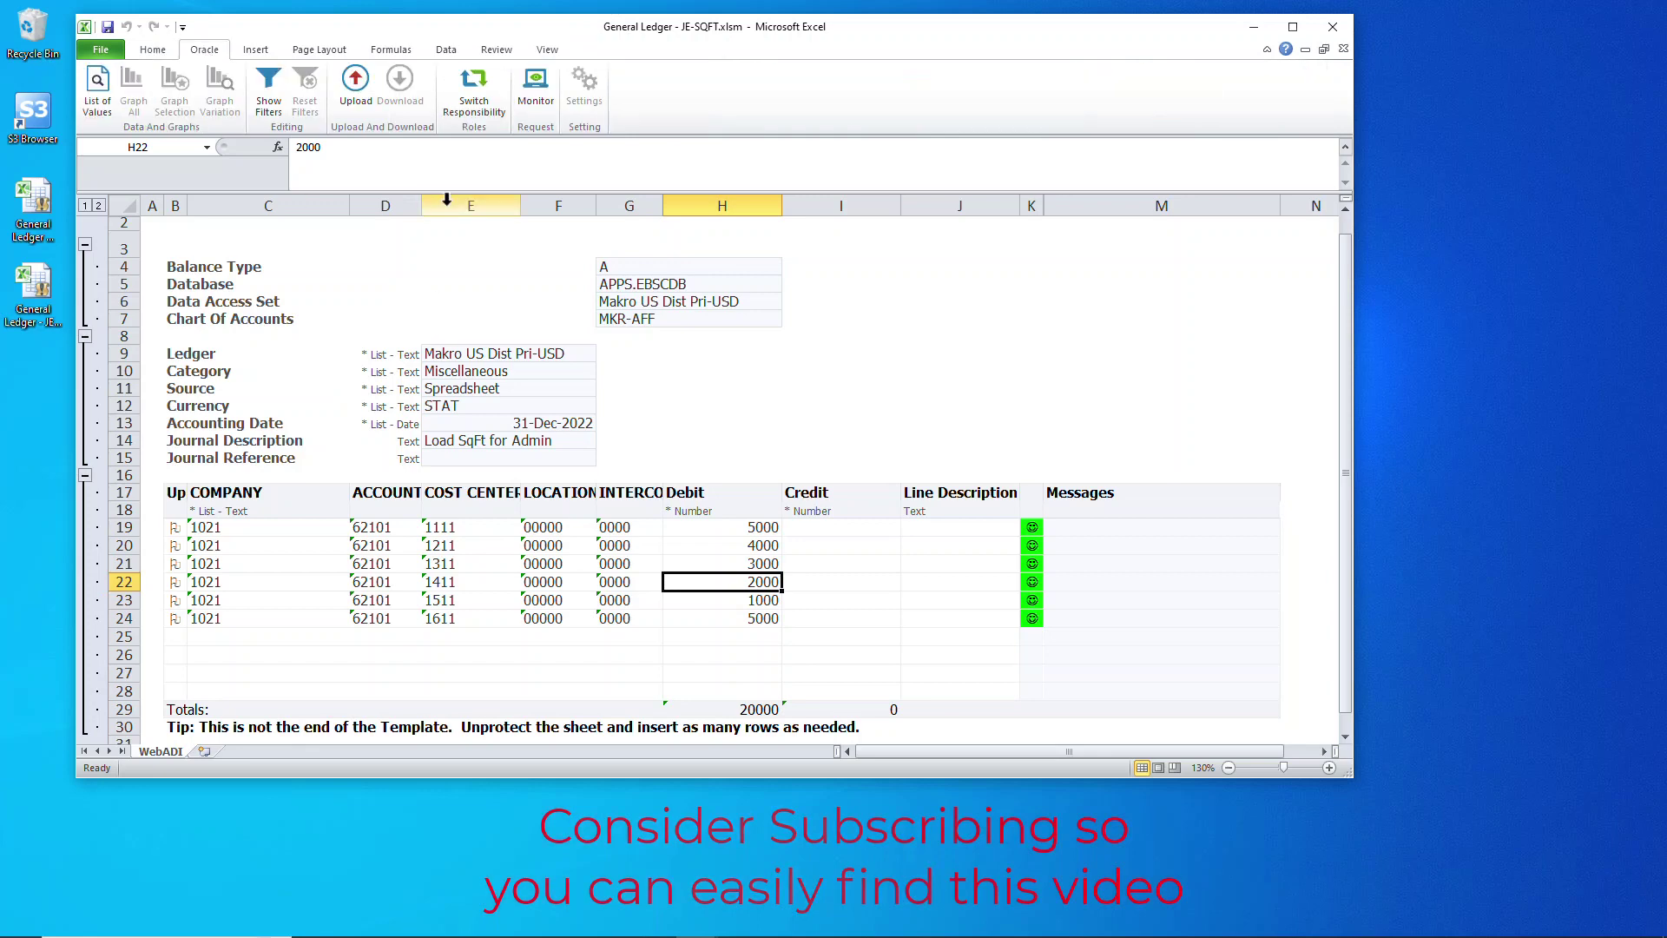
click(355, 85)
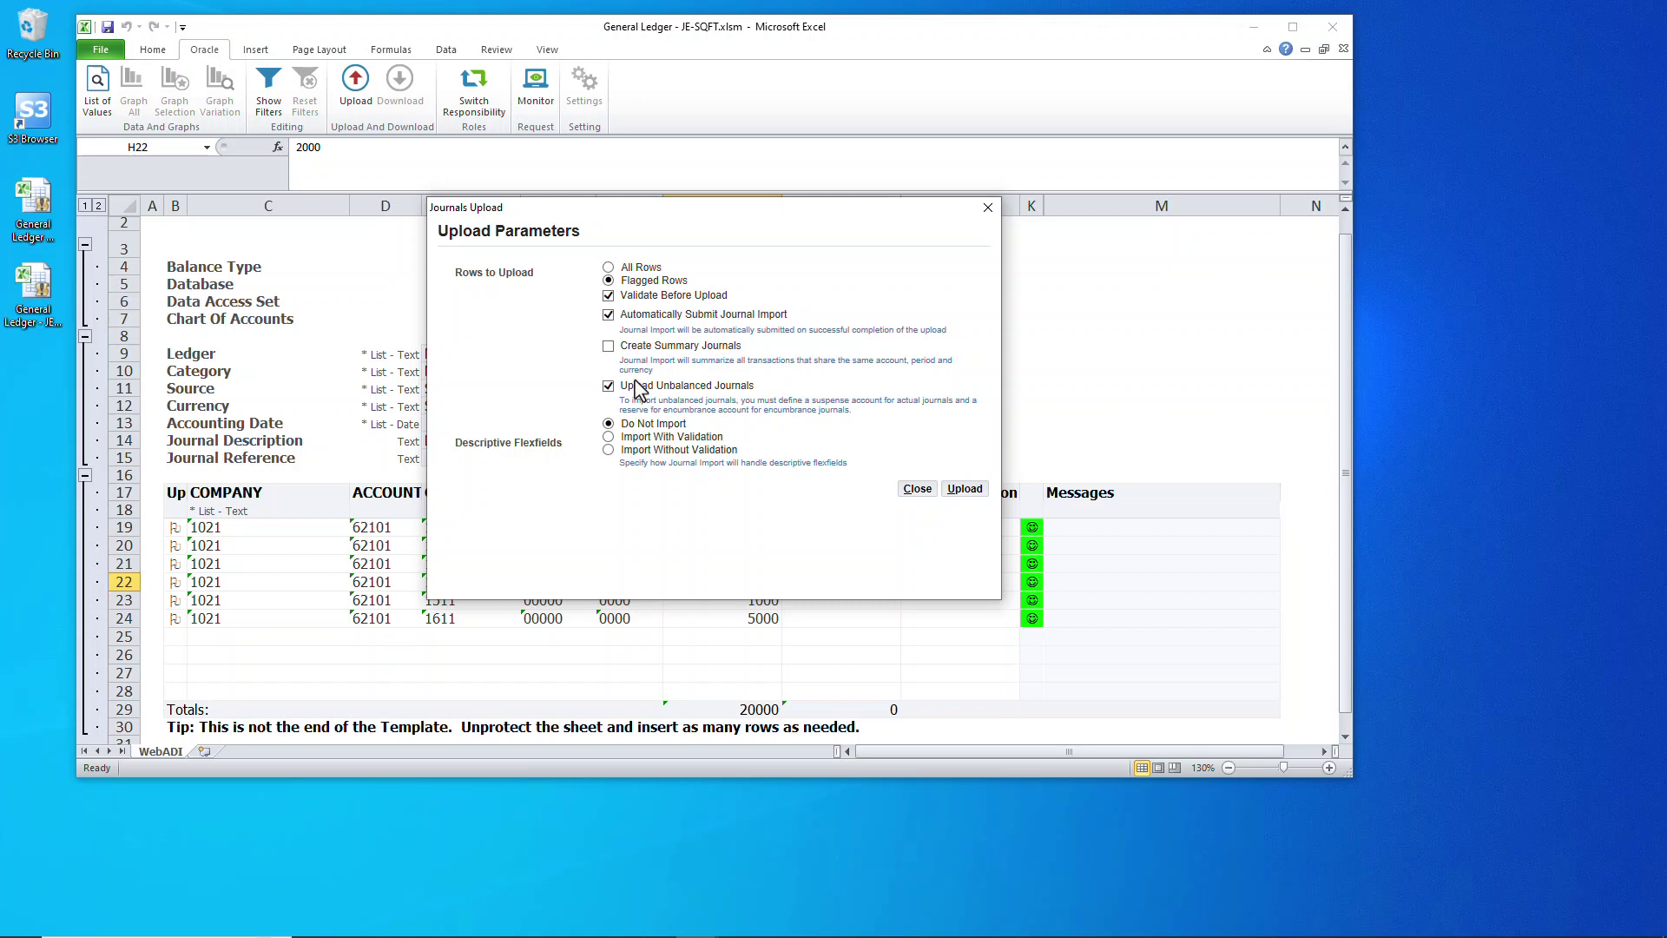
click(965, 488)
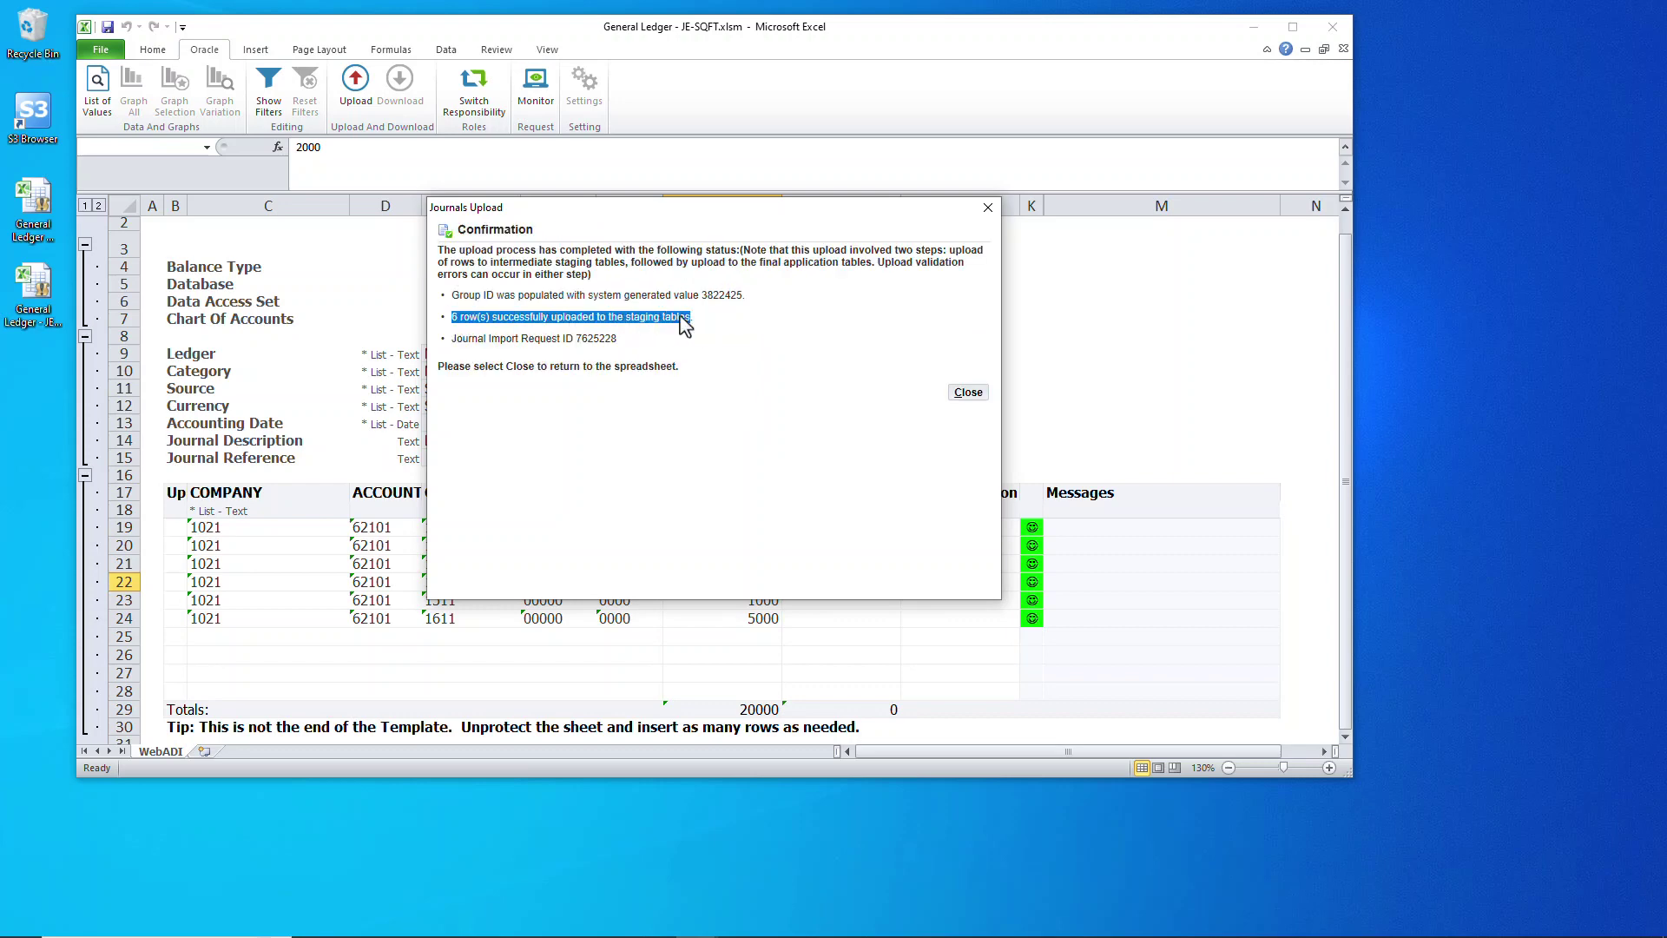
click(970, 392)
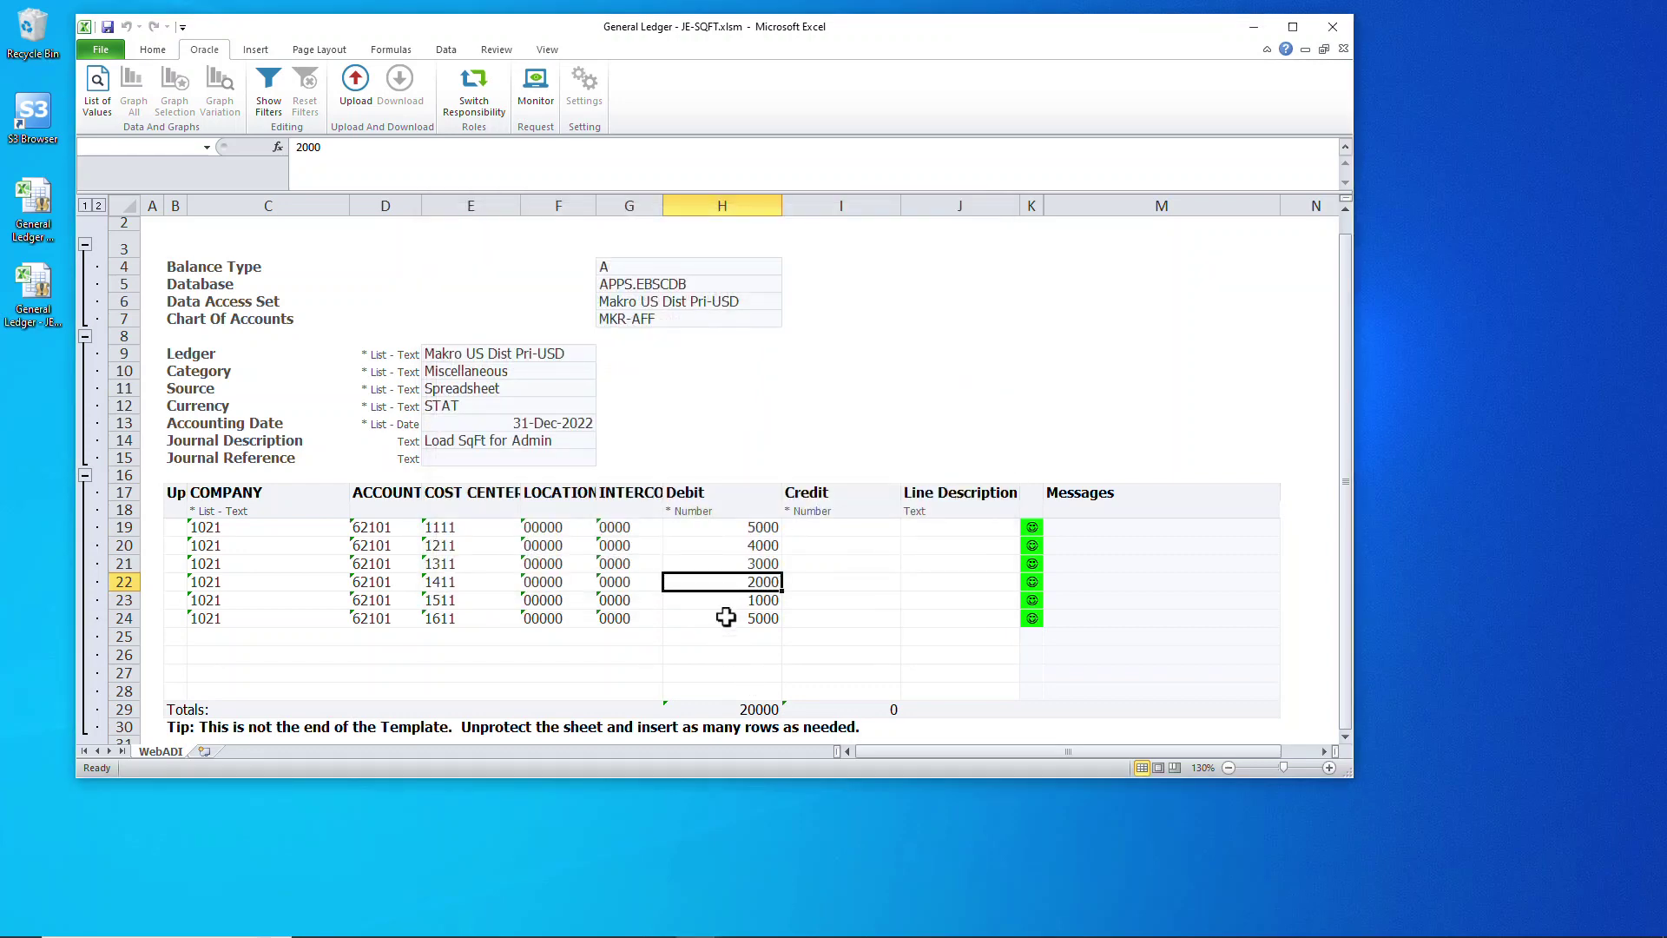
Step: In JE-Book Rent.xlsm, check USD currency and the account combinations on rows 19 and 20
mouse_move(696, 919)
click(759, 864)
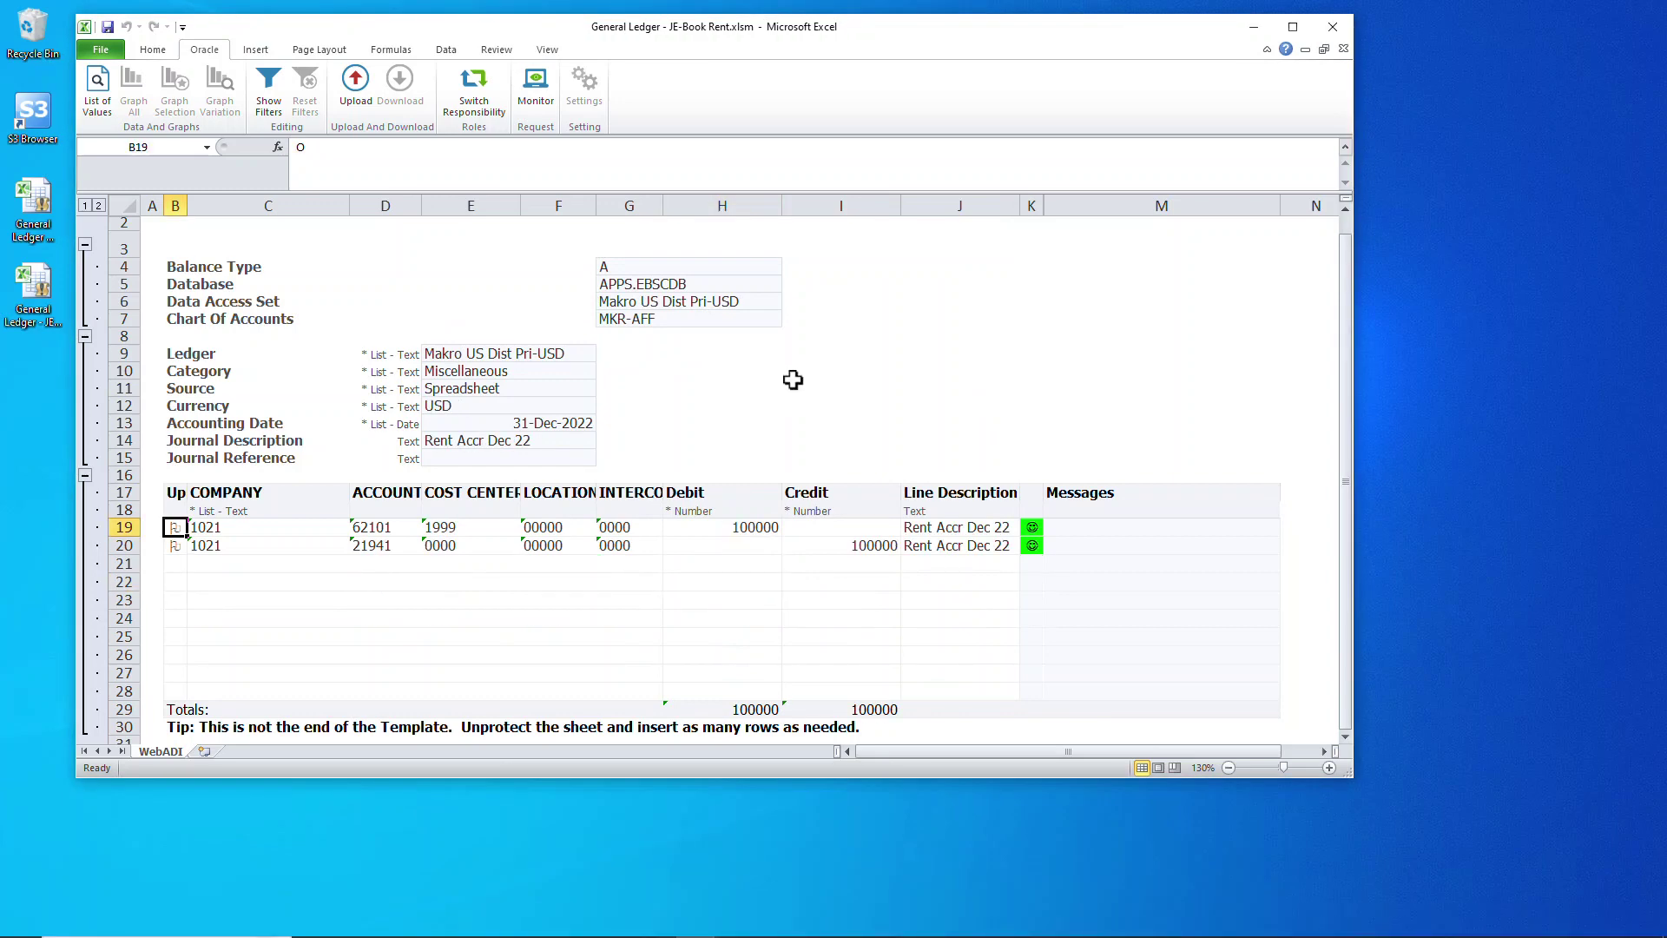
click(446, 405)
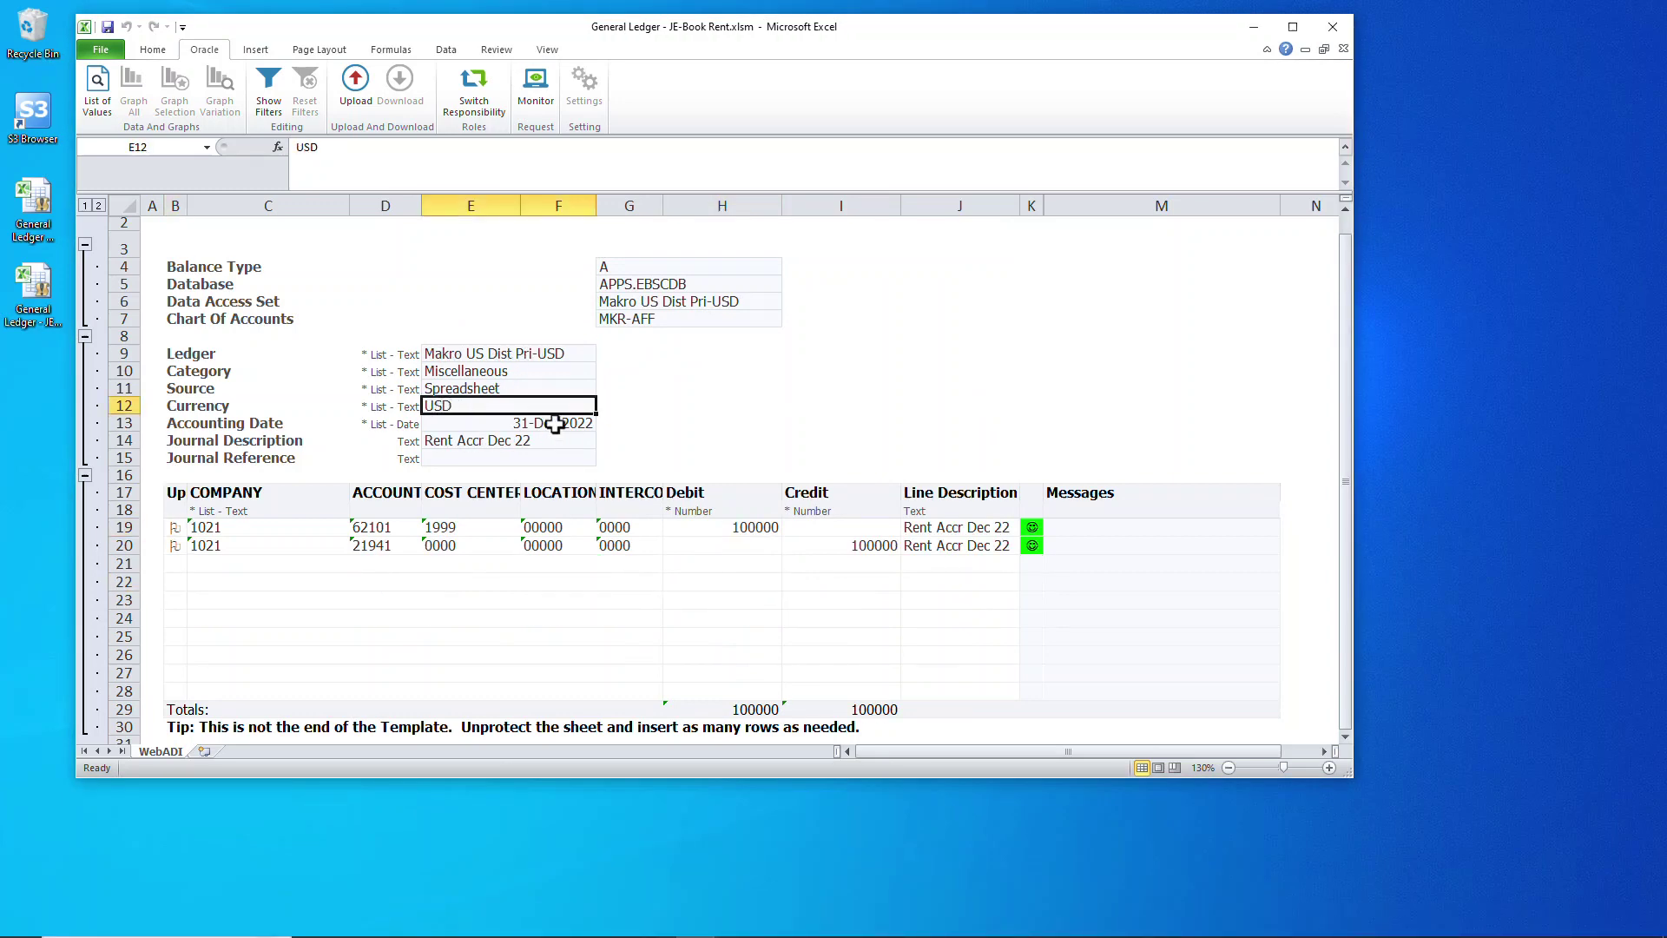
click(371, 527)
double_click(448, 527)
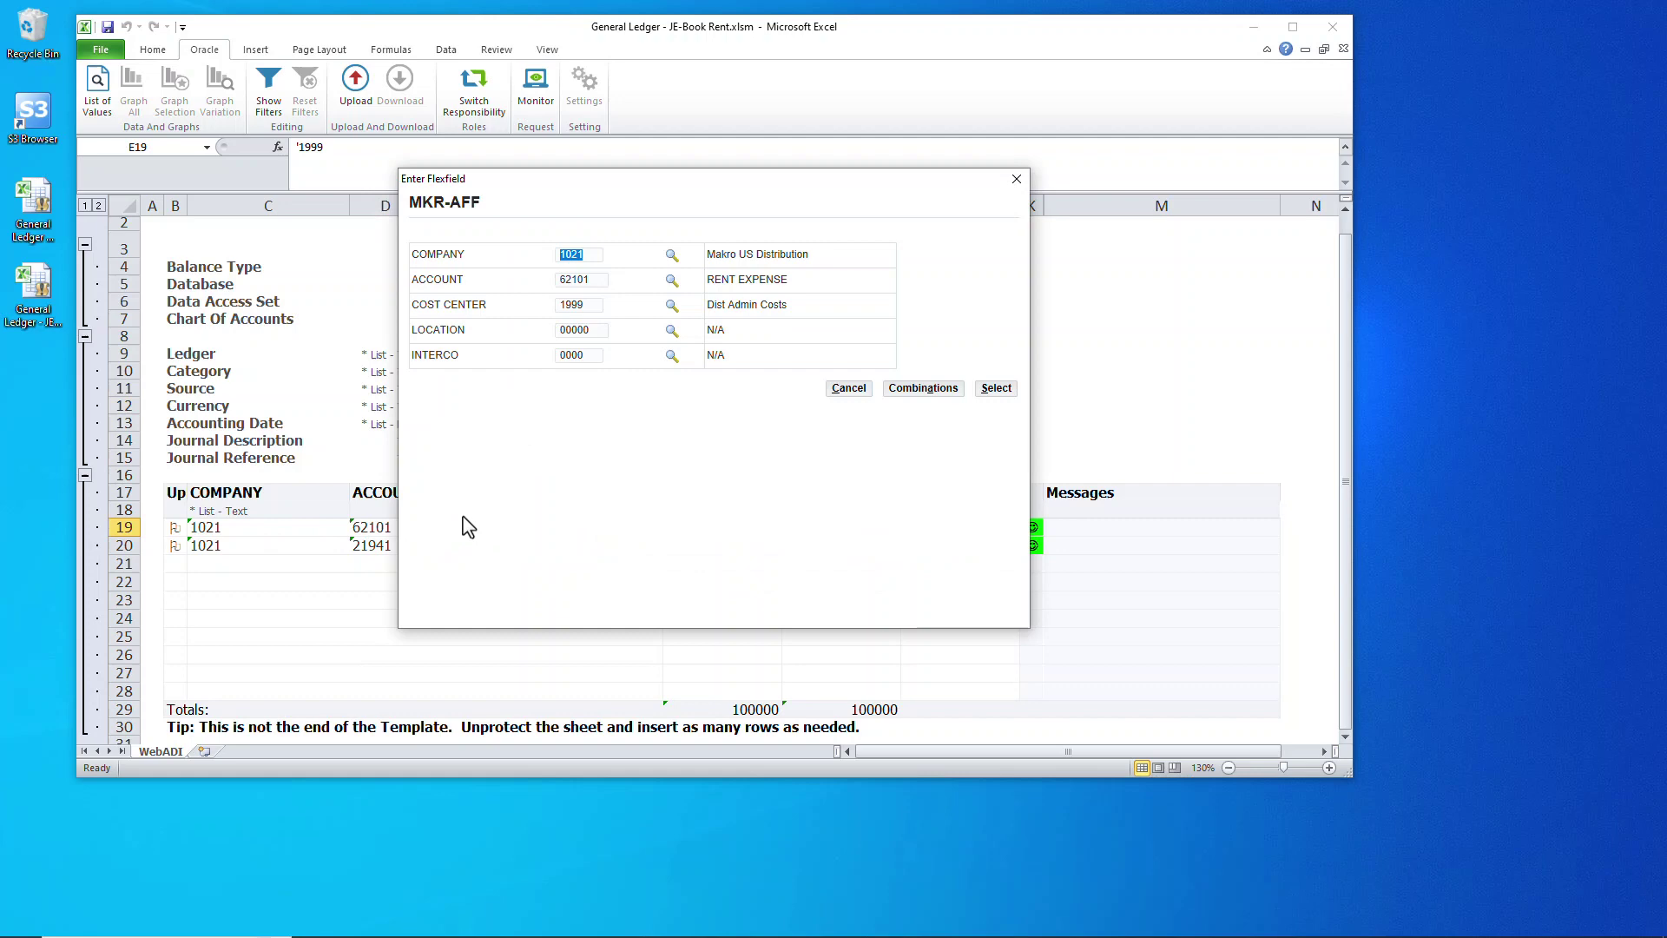
click(849, 389)
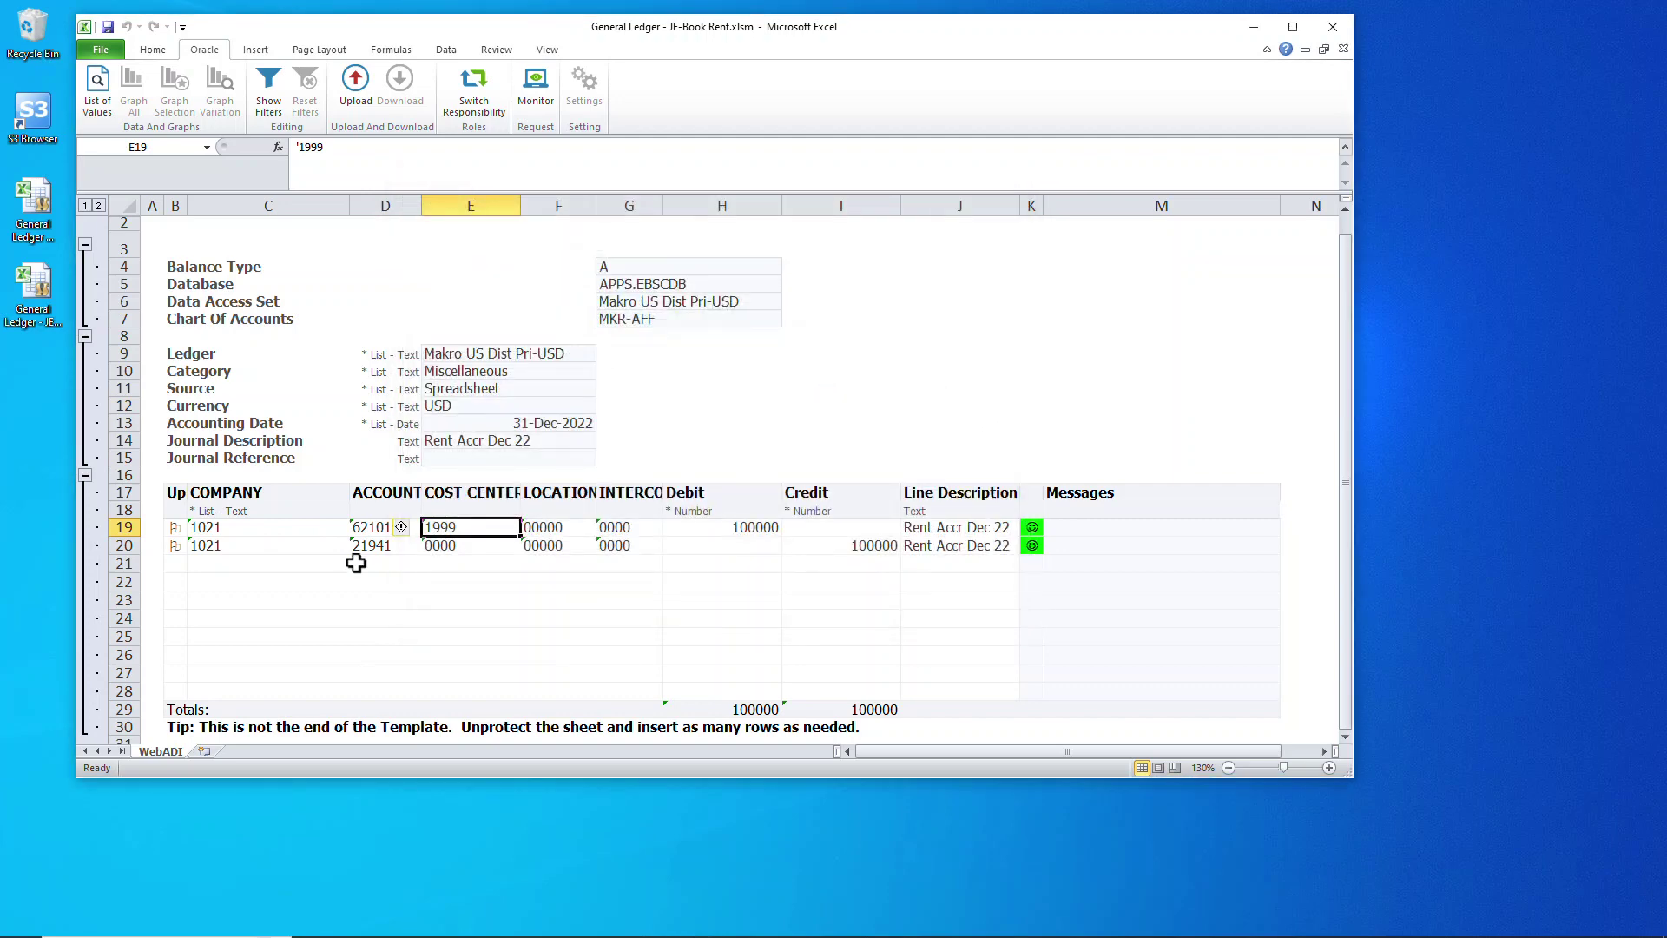
click(357, 545)
double_click(357, 545)
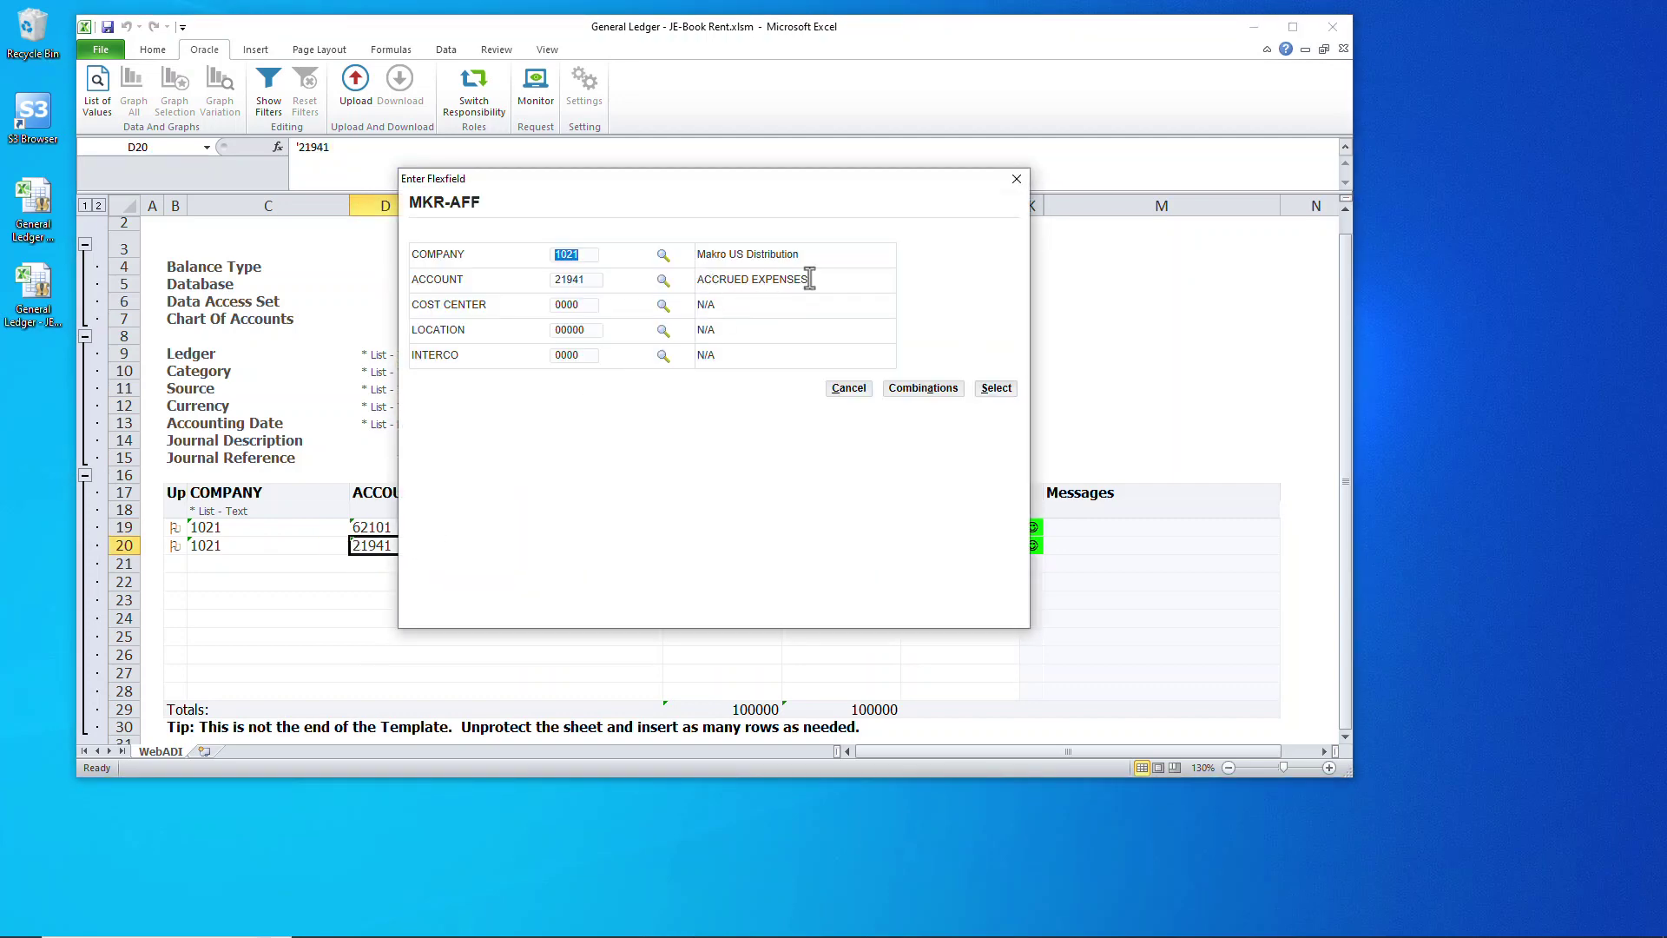
click(849, 389)
click(840, 546)
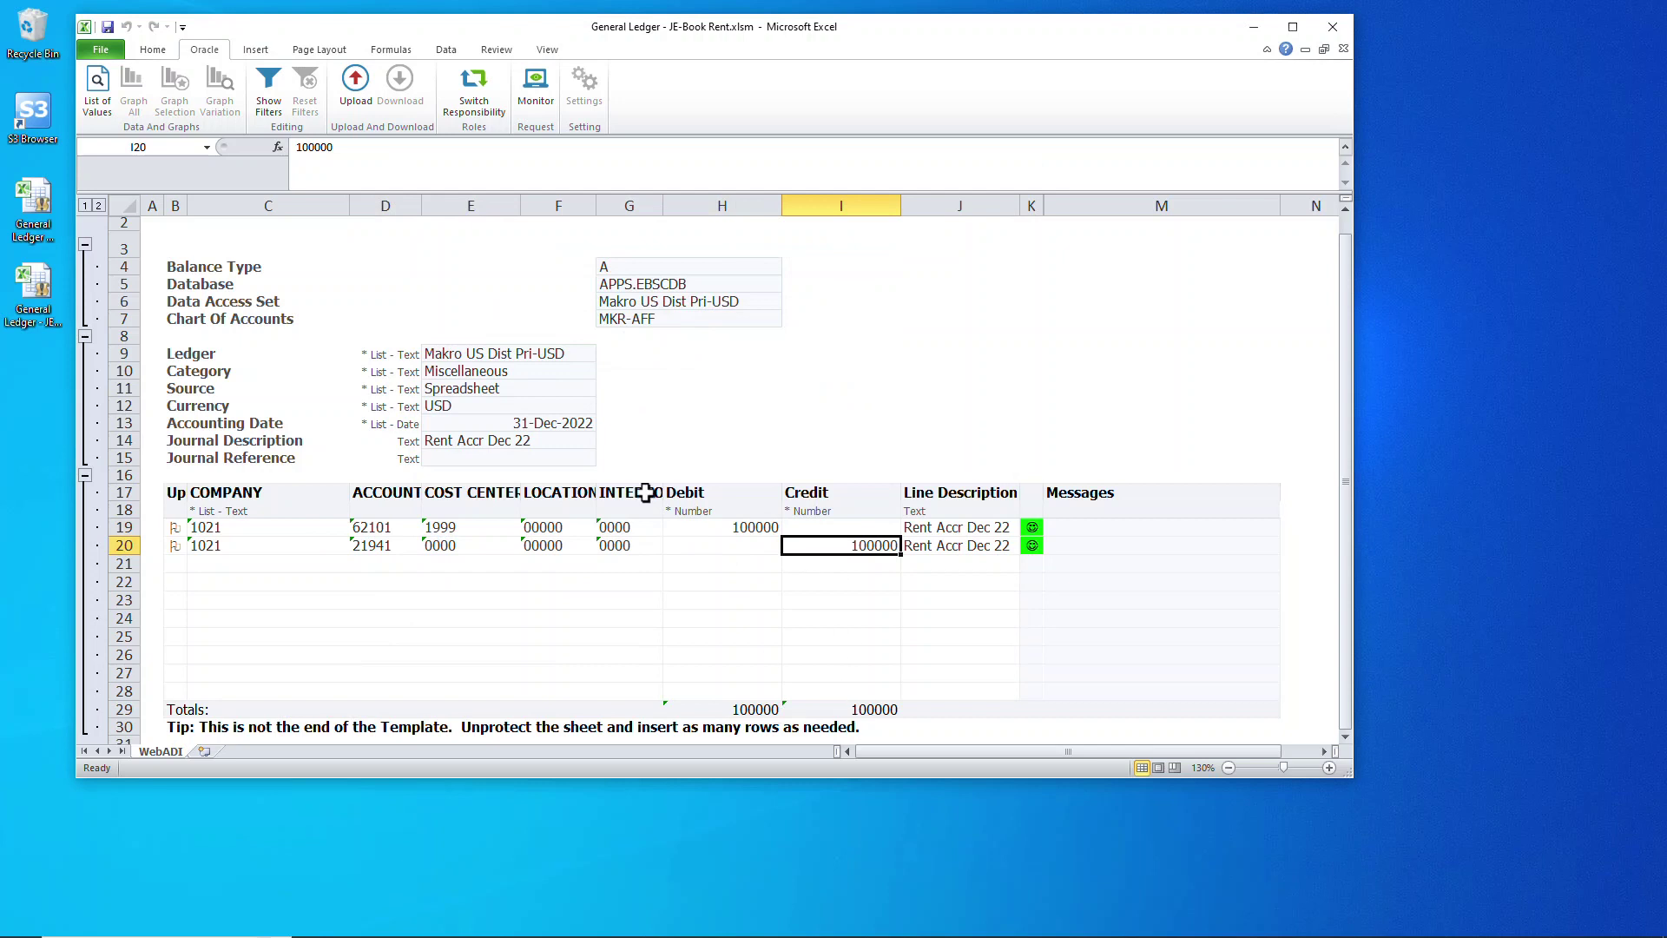
Step: Upload the two Rent Accr lines with Upload Unbalanced Journals off, then close the confirmation
click(495, 442)
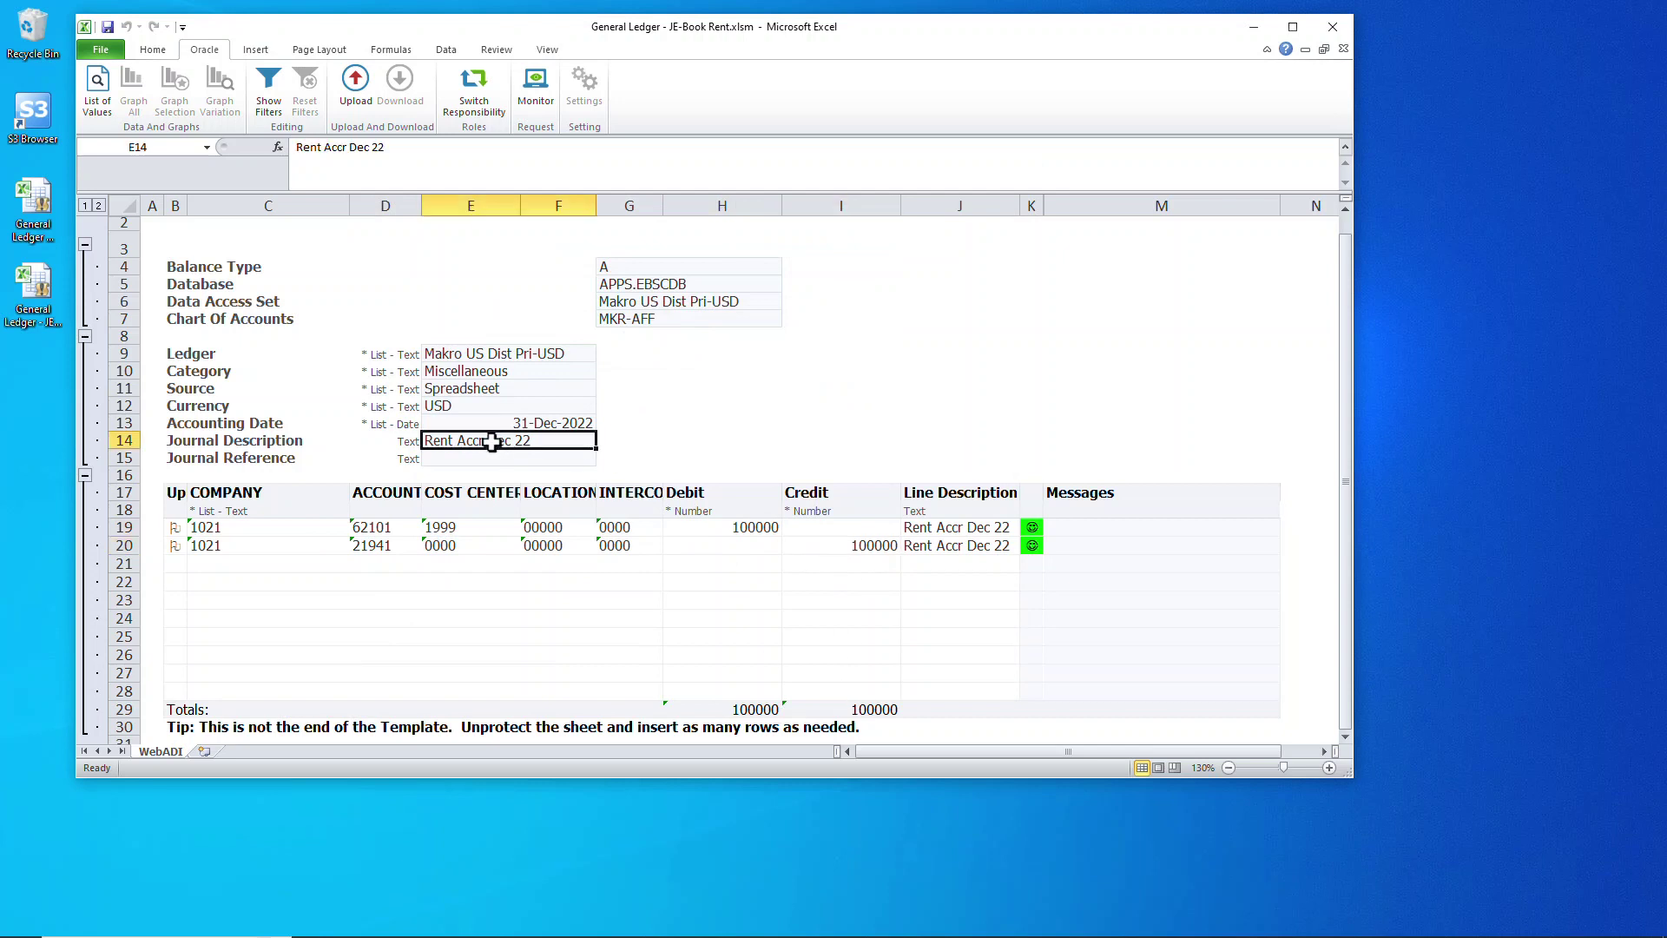
click(356, 85)
click(608, 386)
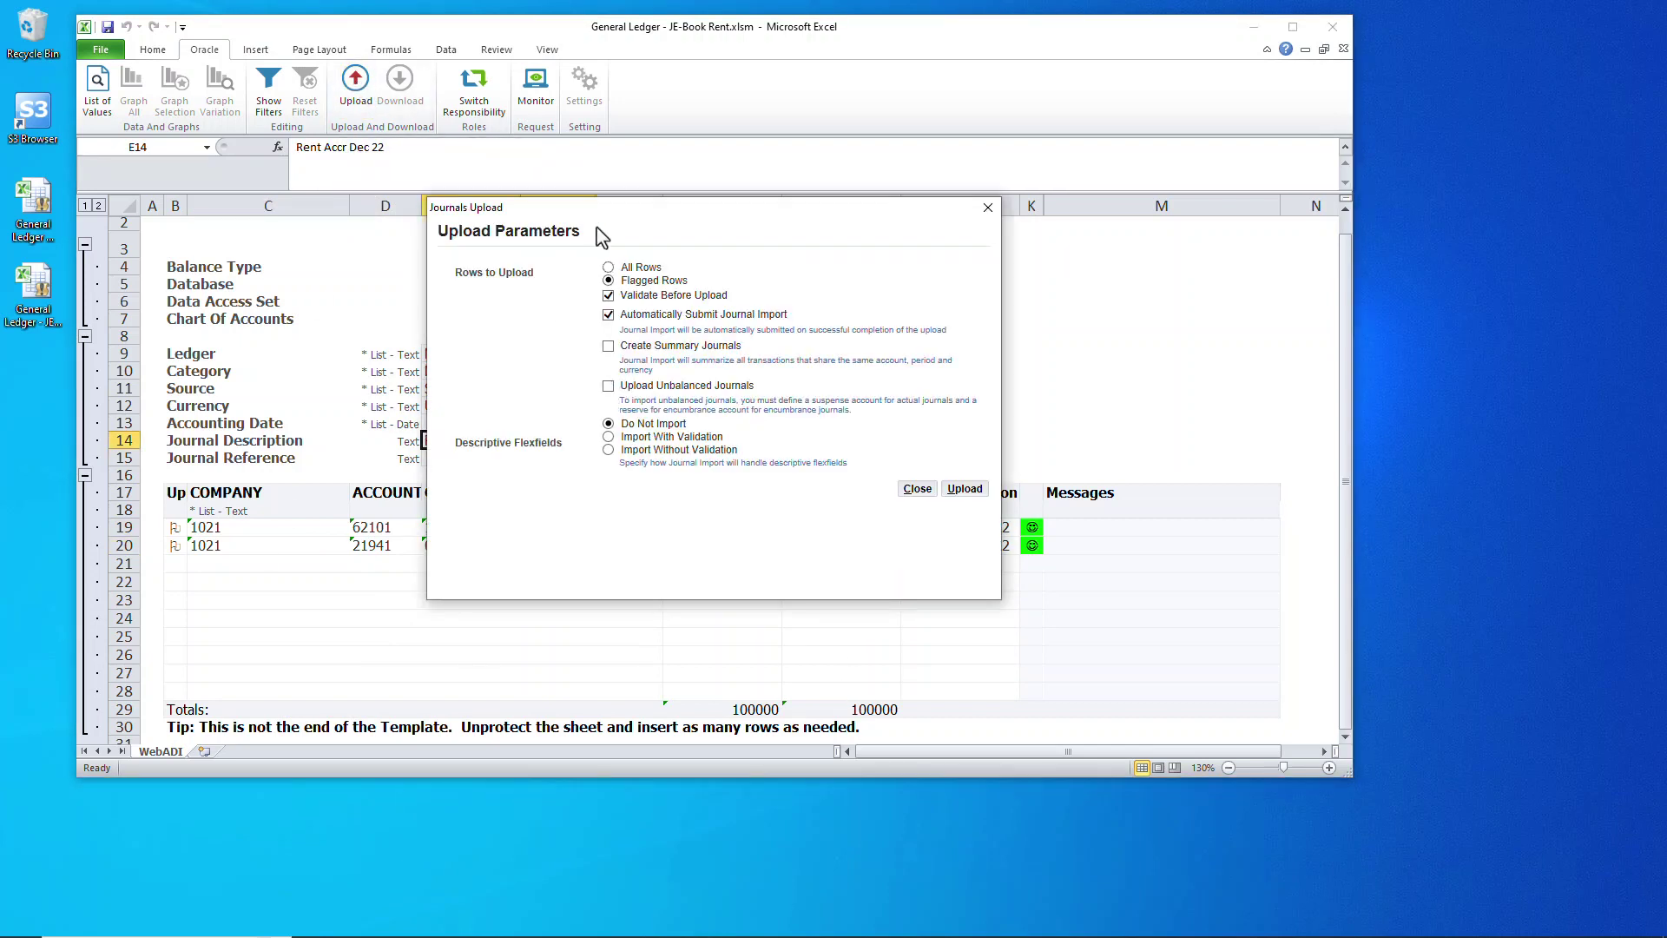
click(961, 487)
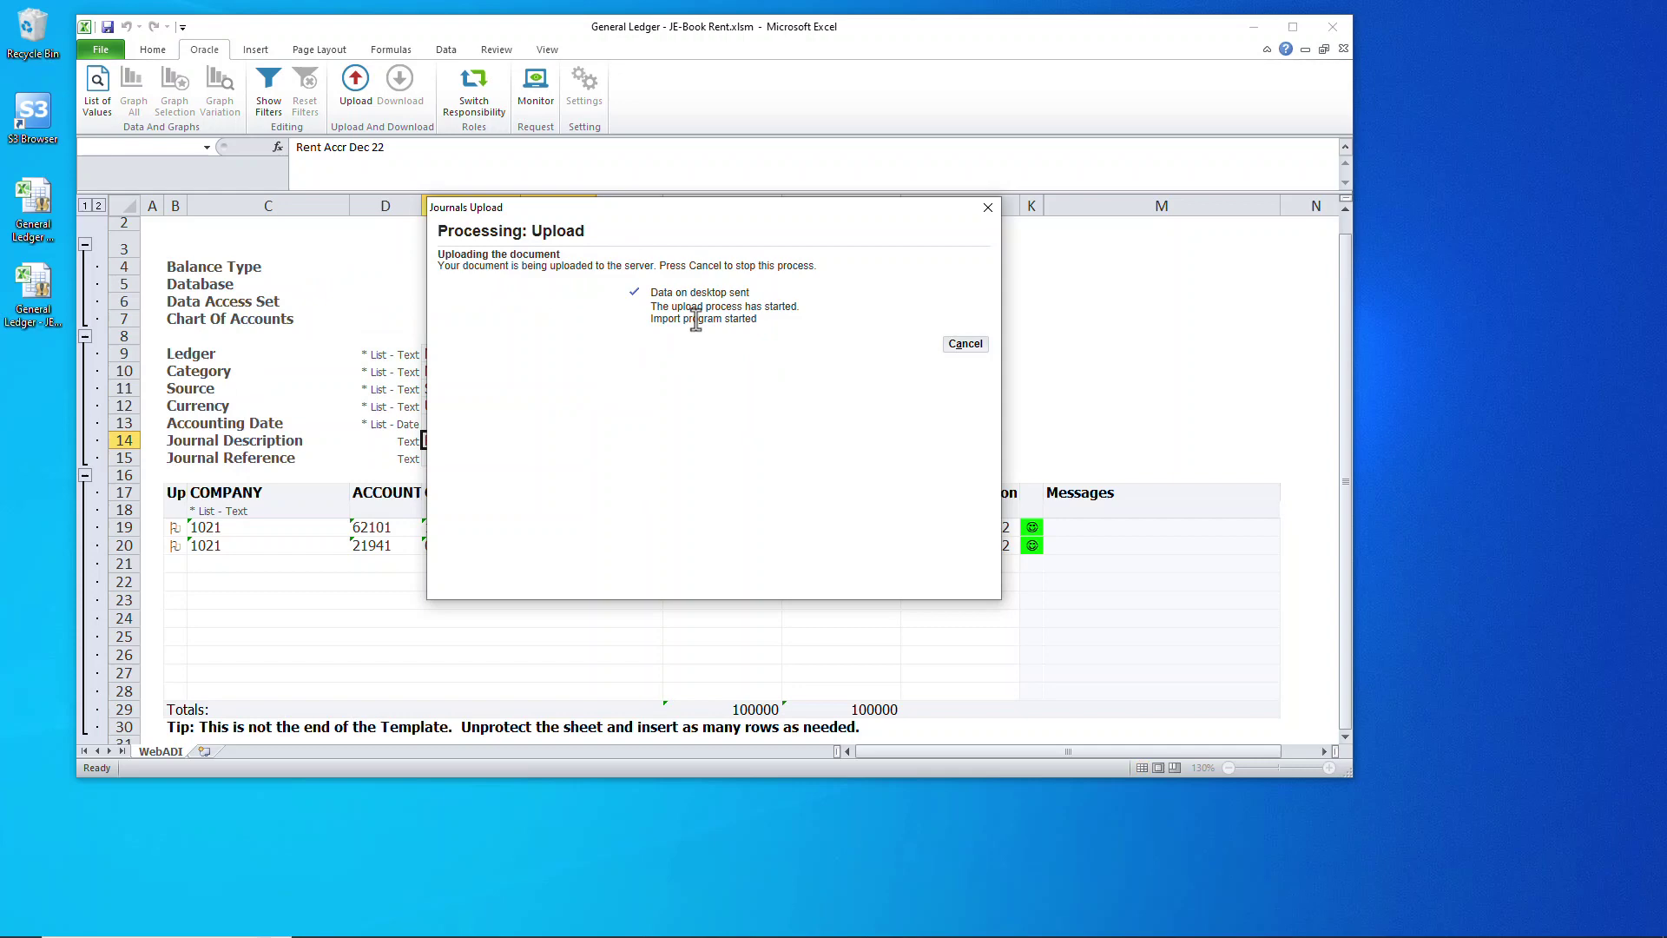
drag(444, 317, 705, 323)
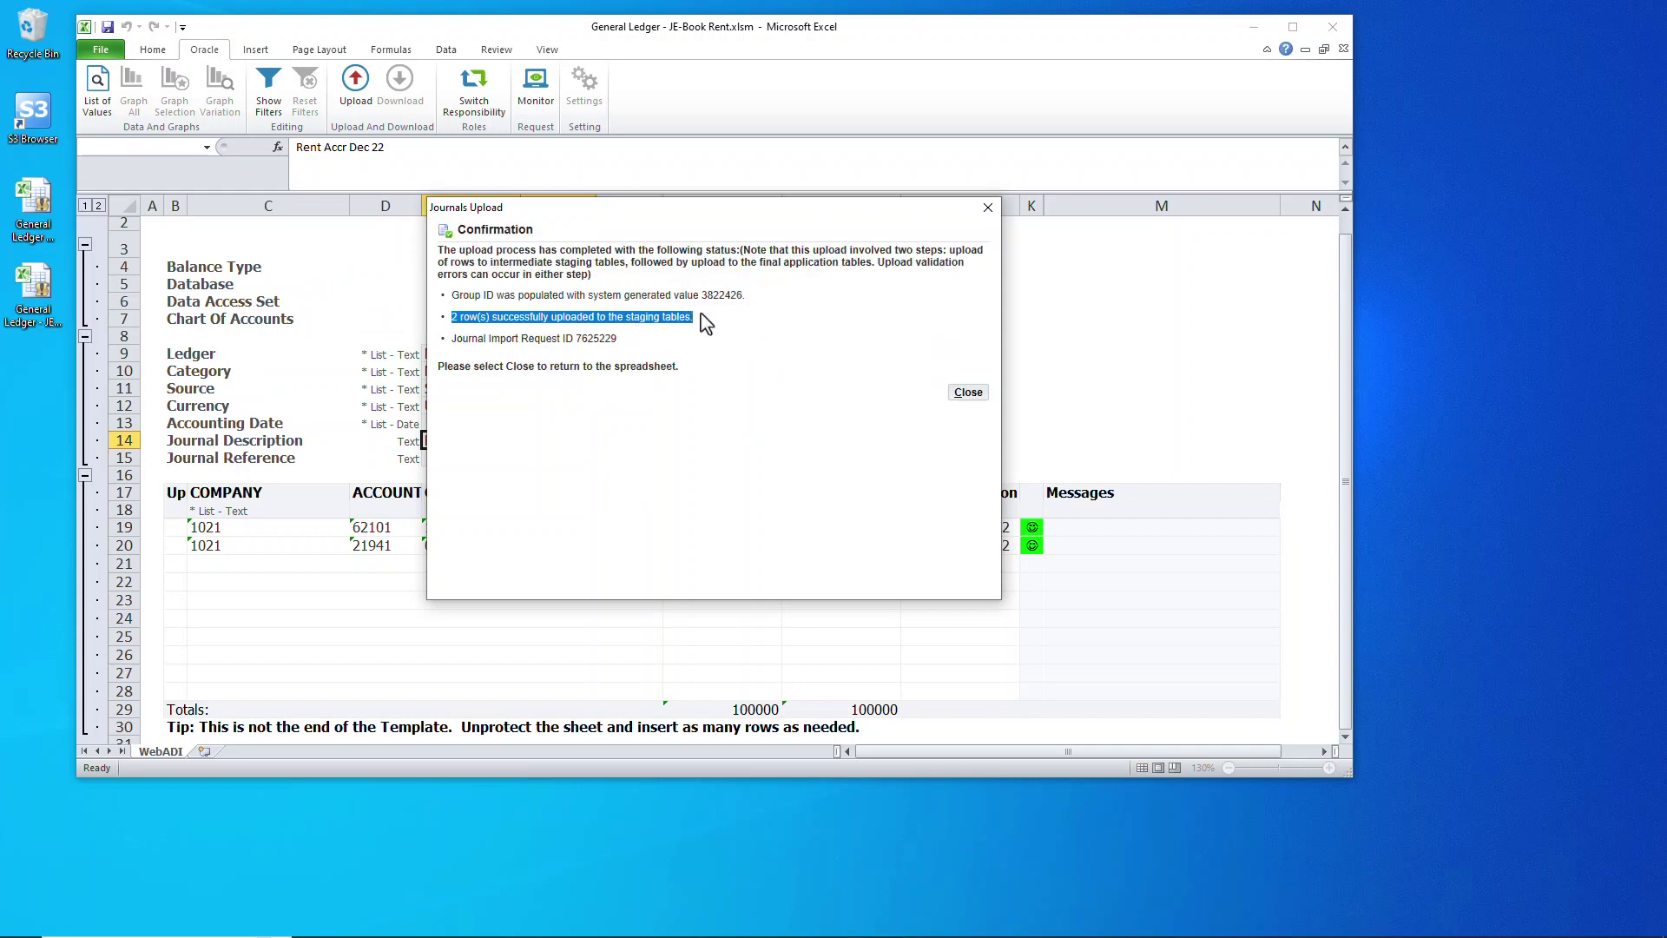
click(968, 391)
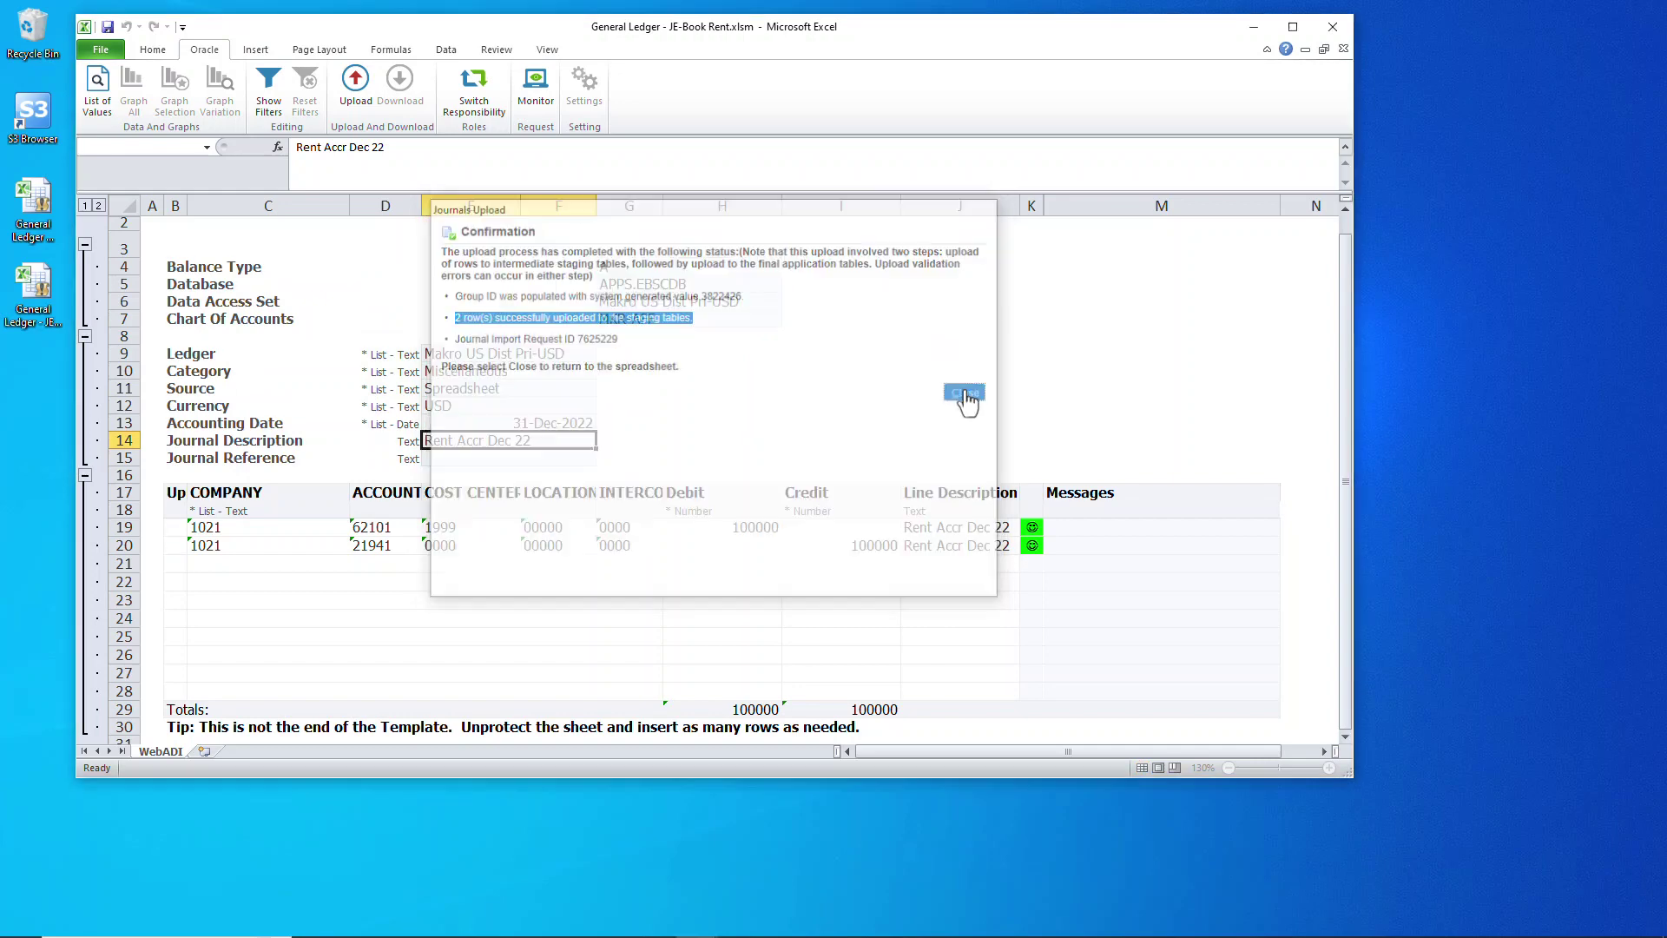
Step: Find the unposted DEC-22 spreadsheet journals and open the Miscellaneous STAT journal
click(1253, 26)
click(704, 488)
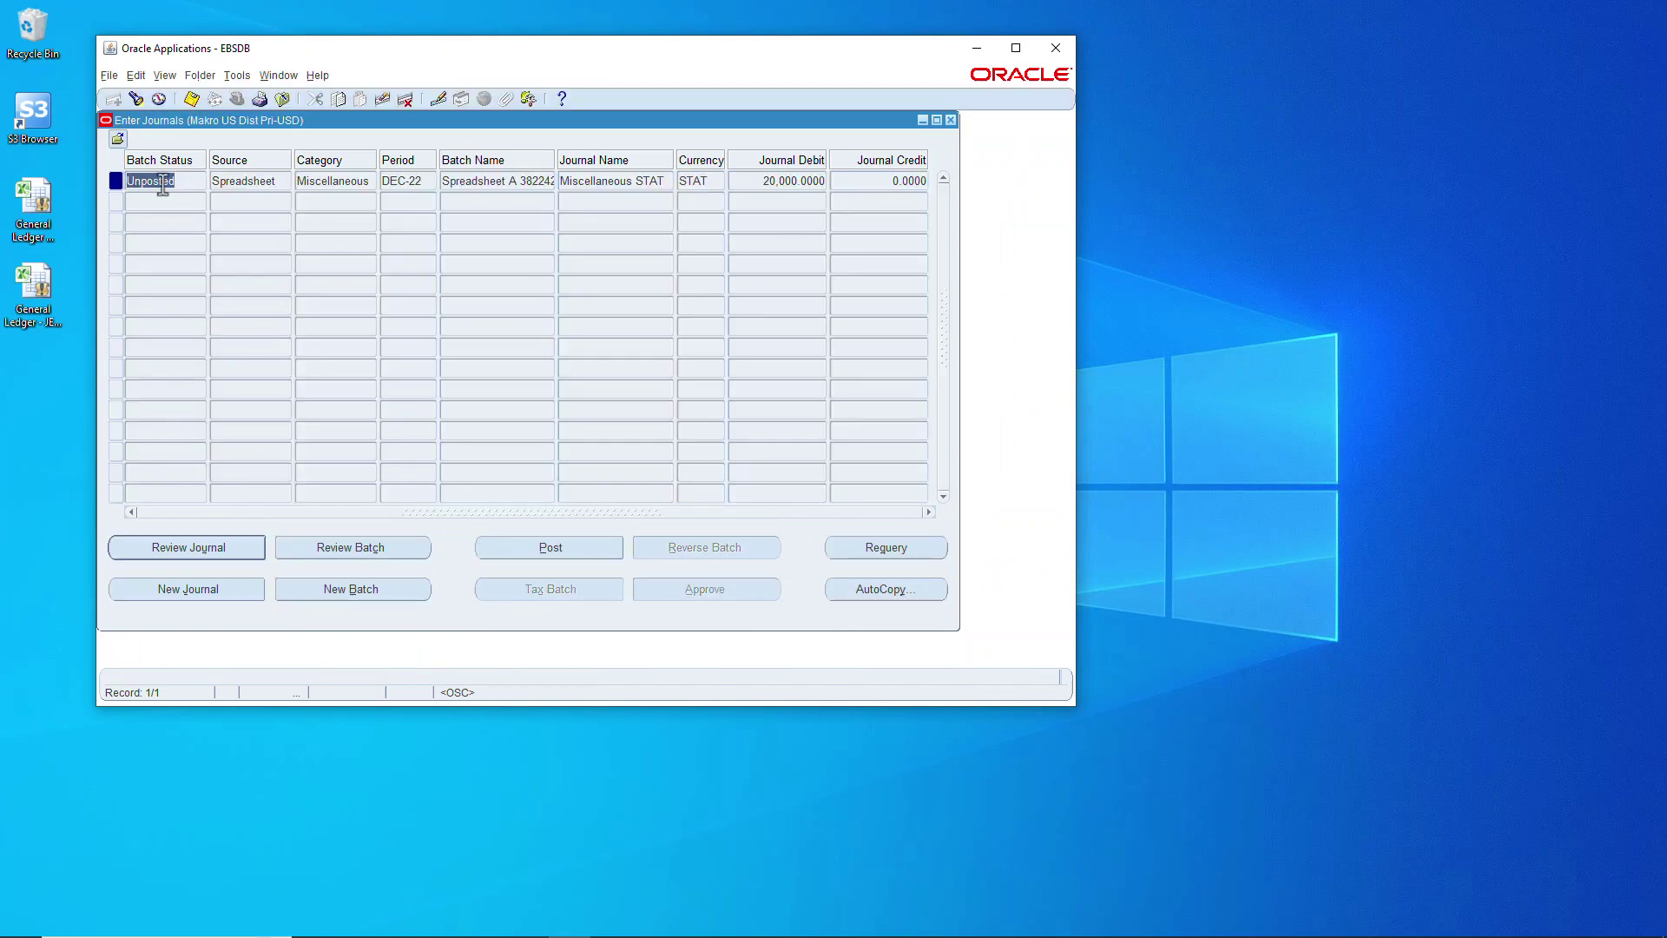
click(889, 549)
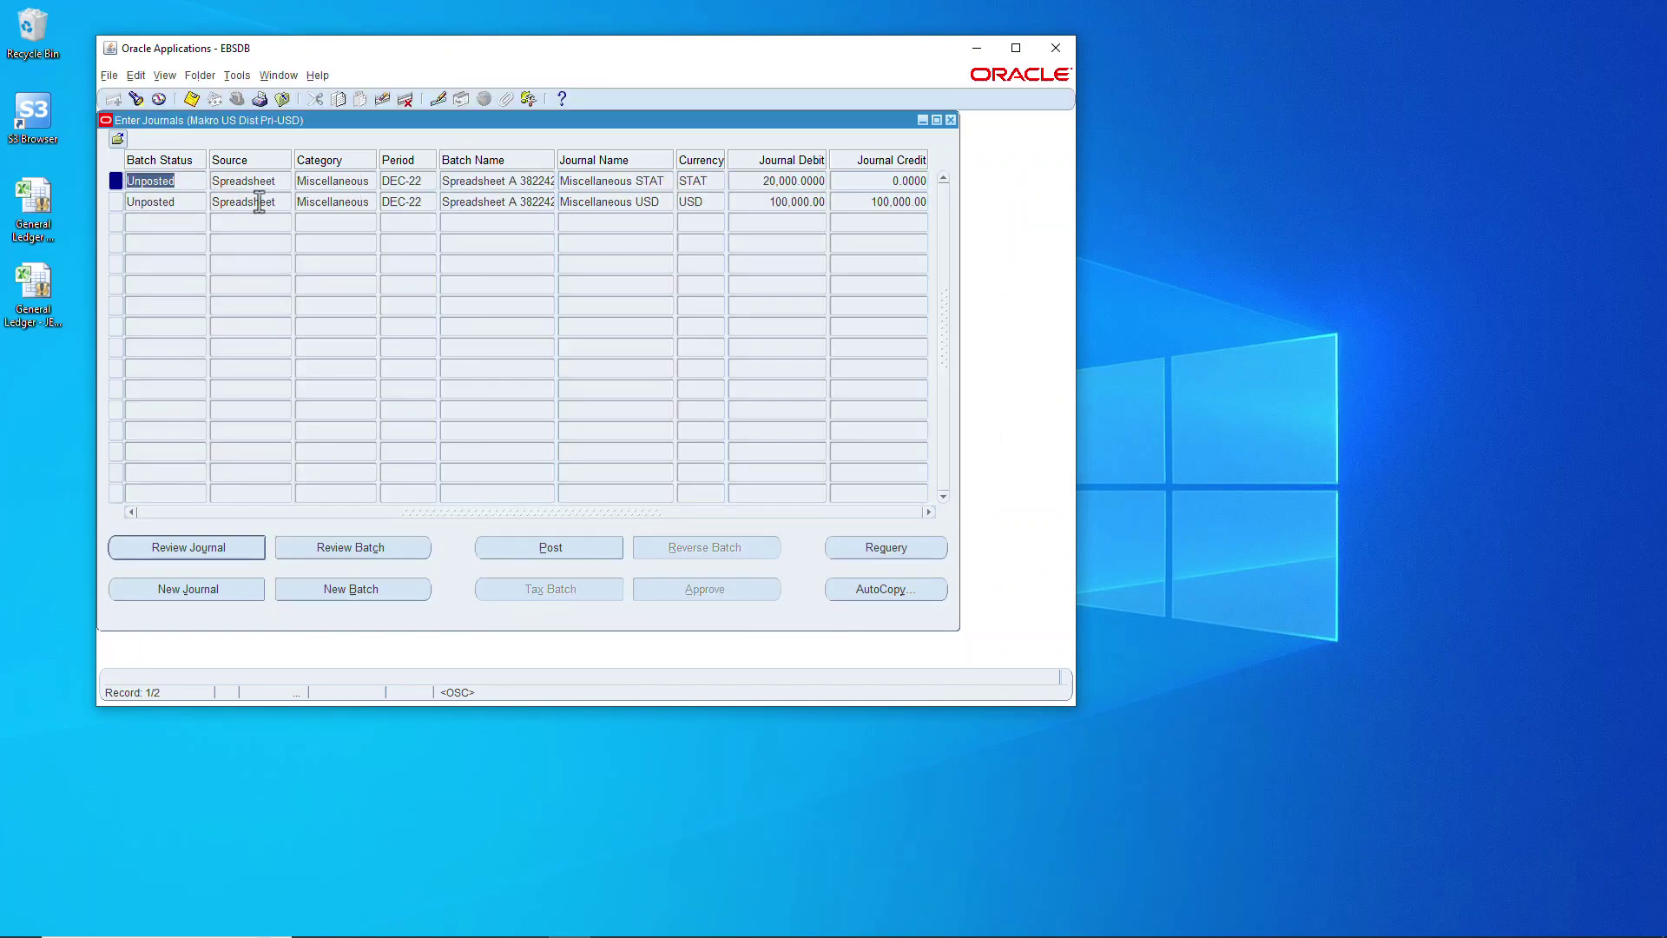
click(791, 181)
click(212, 545)
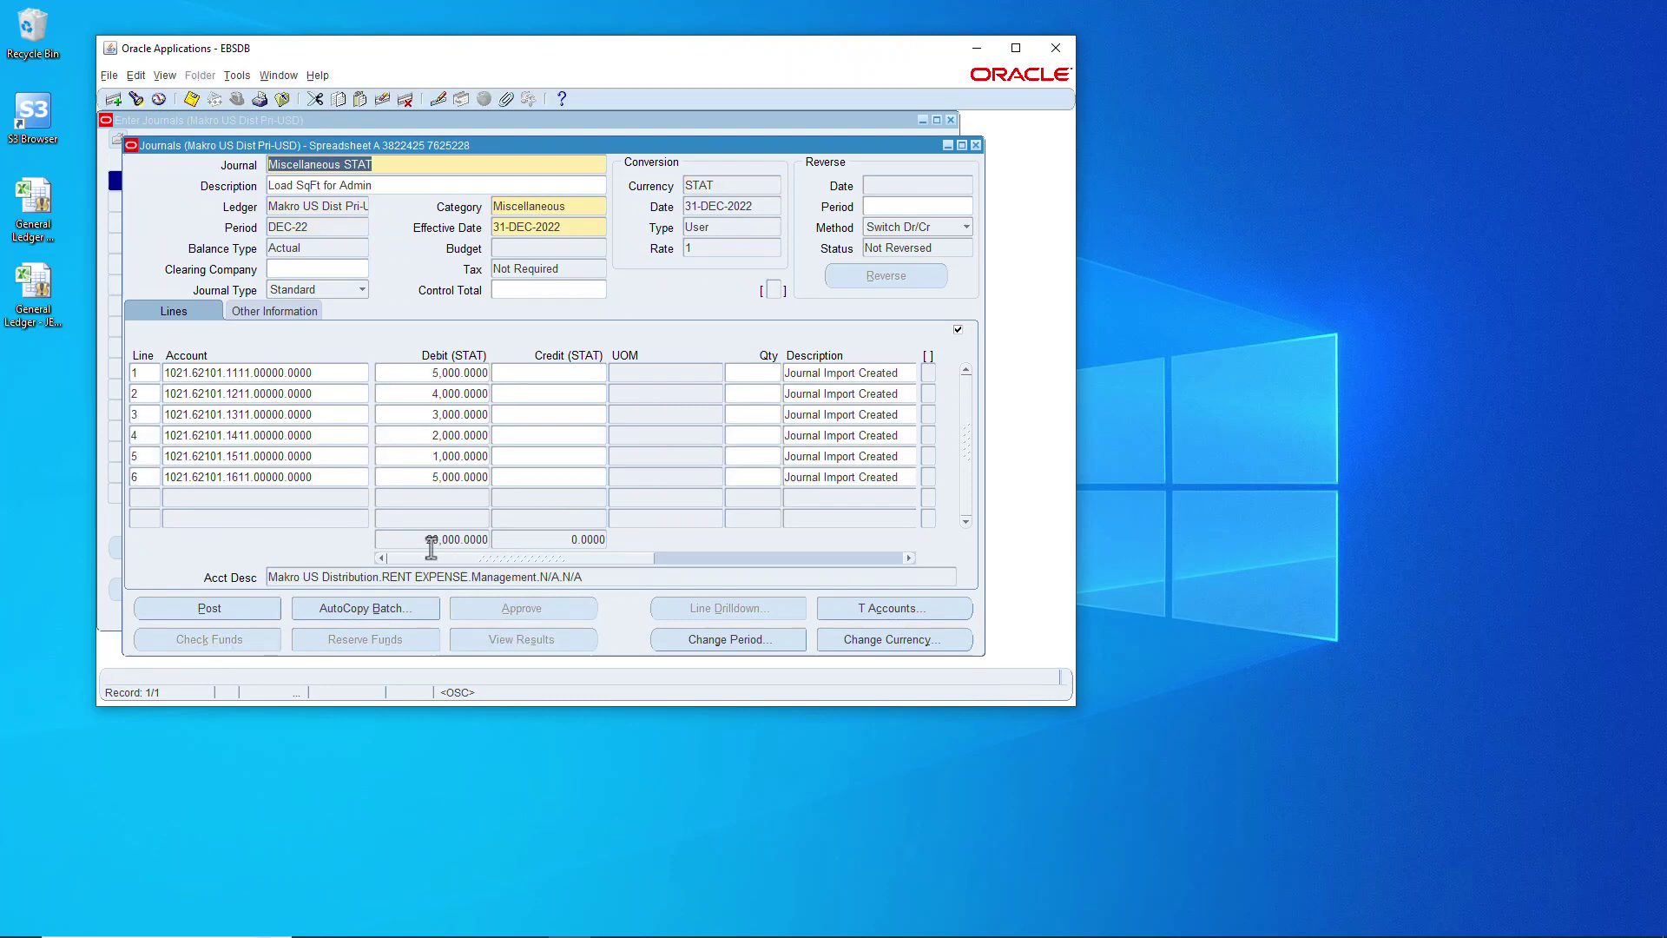
Step: Check the six STAT journal lines for 20,000 Load SqFt, then submit it for posting
click(217, 372)
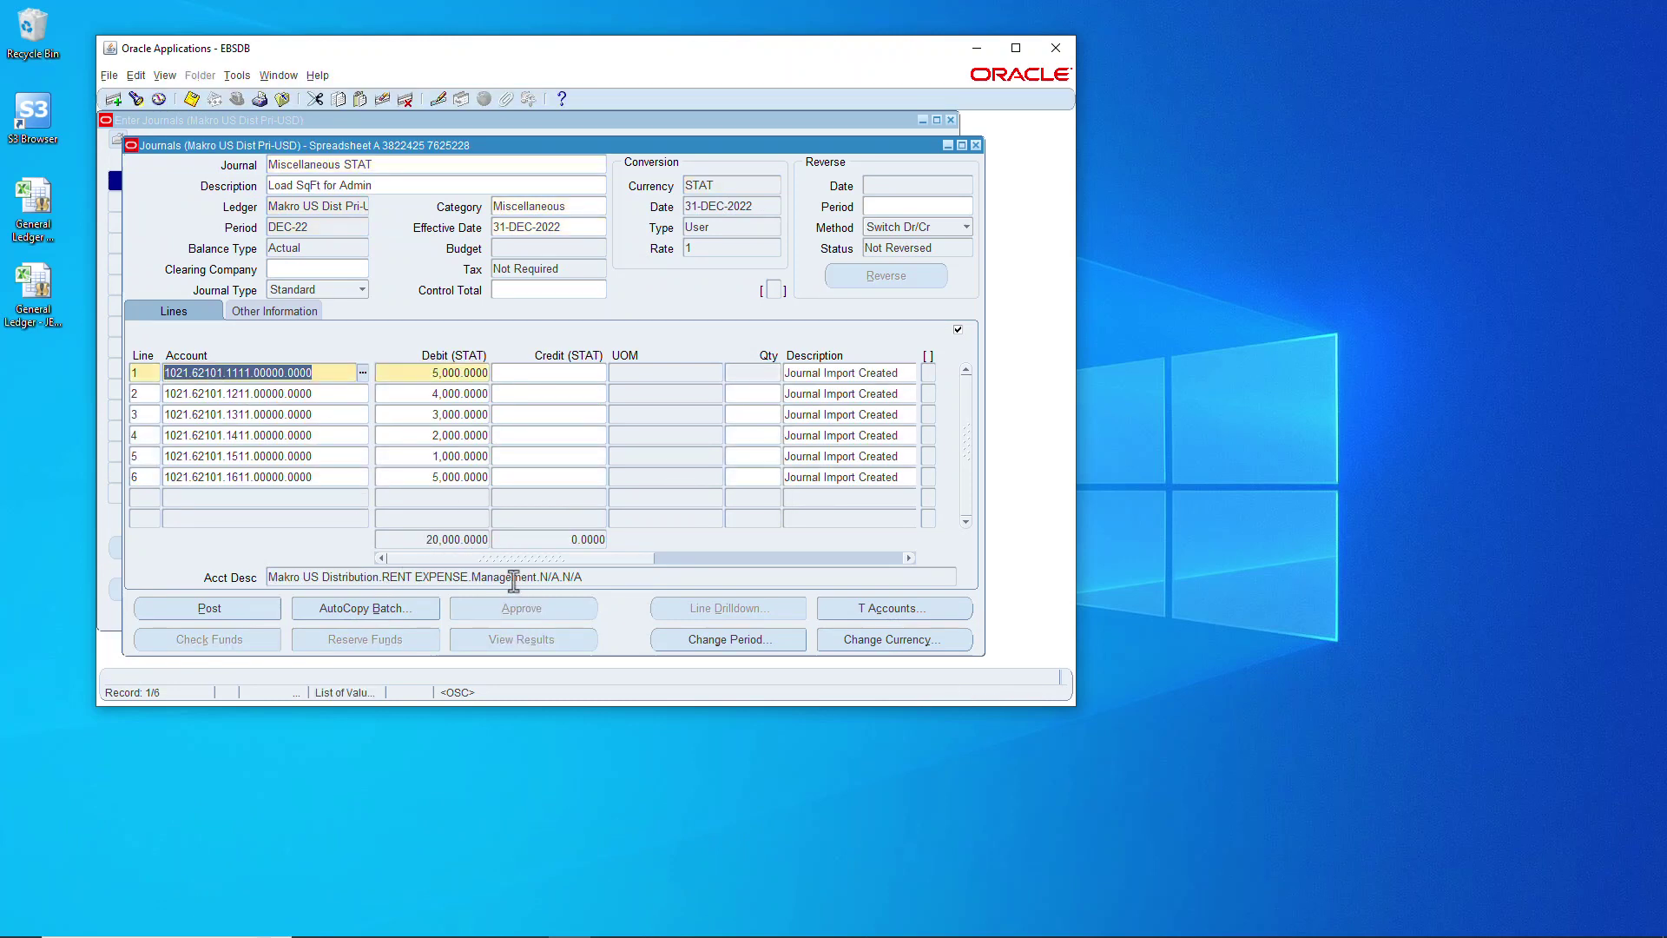
click(259, 393)
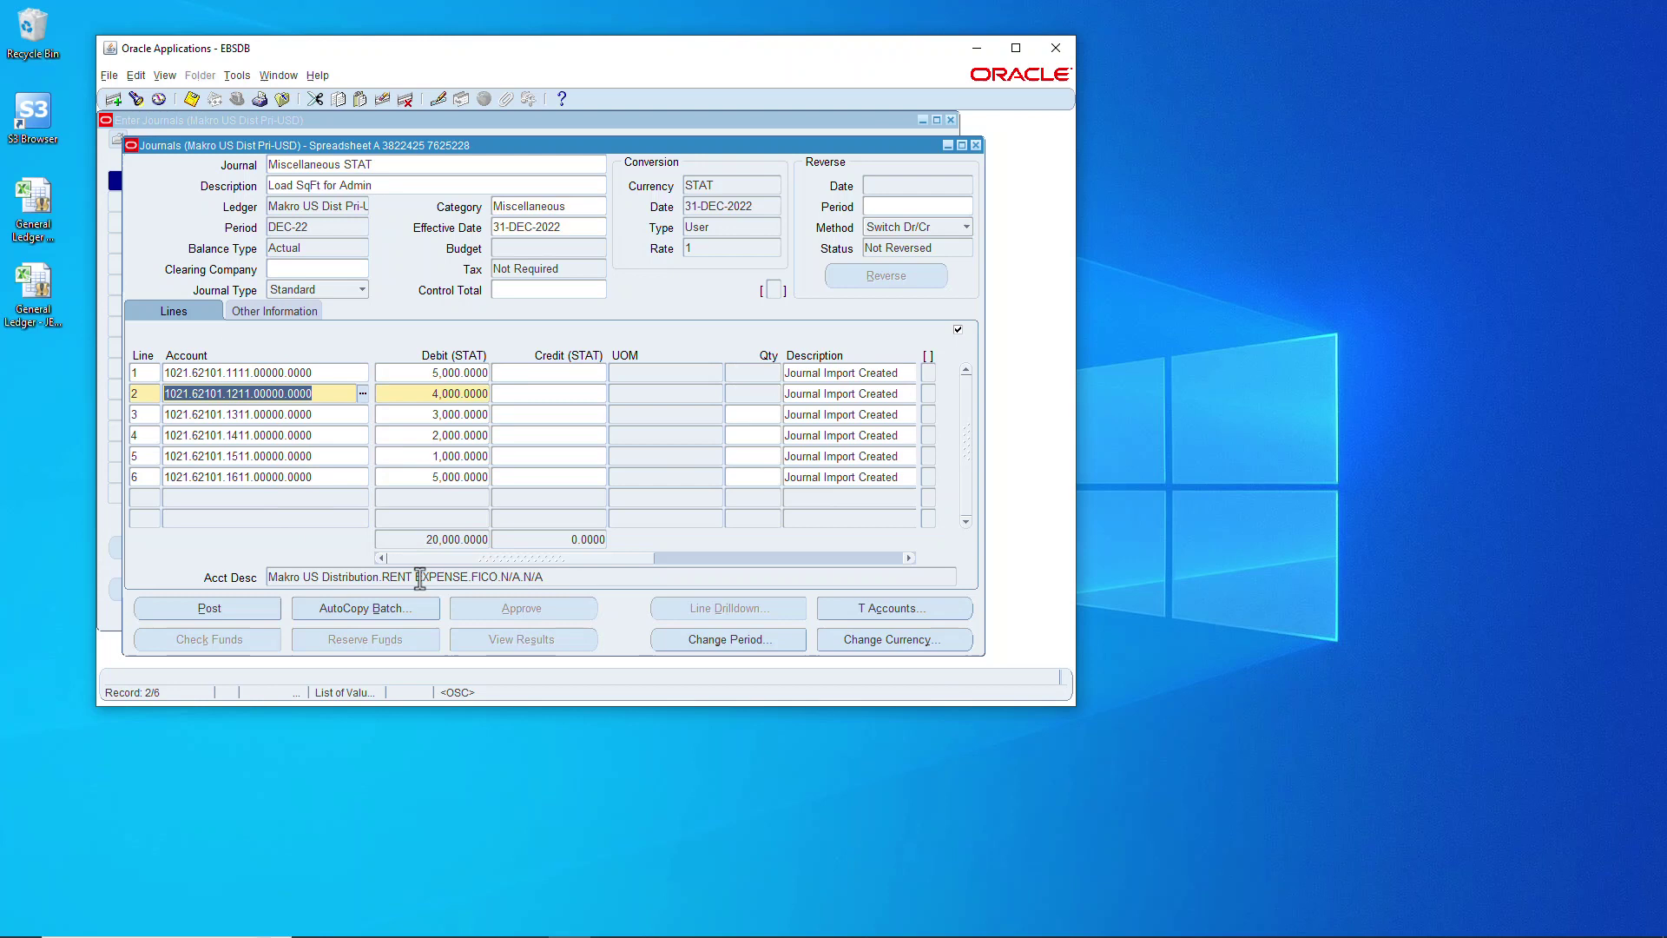
click(271, 417)
drag(217, 435, 165, 435)
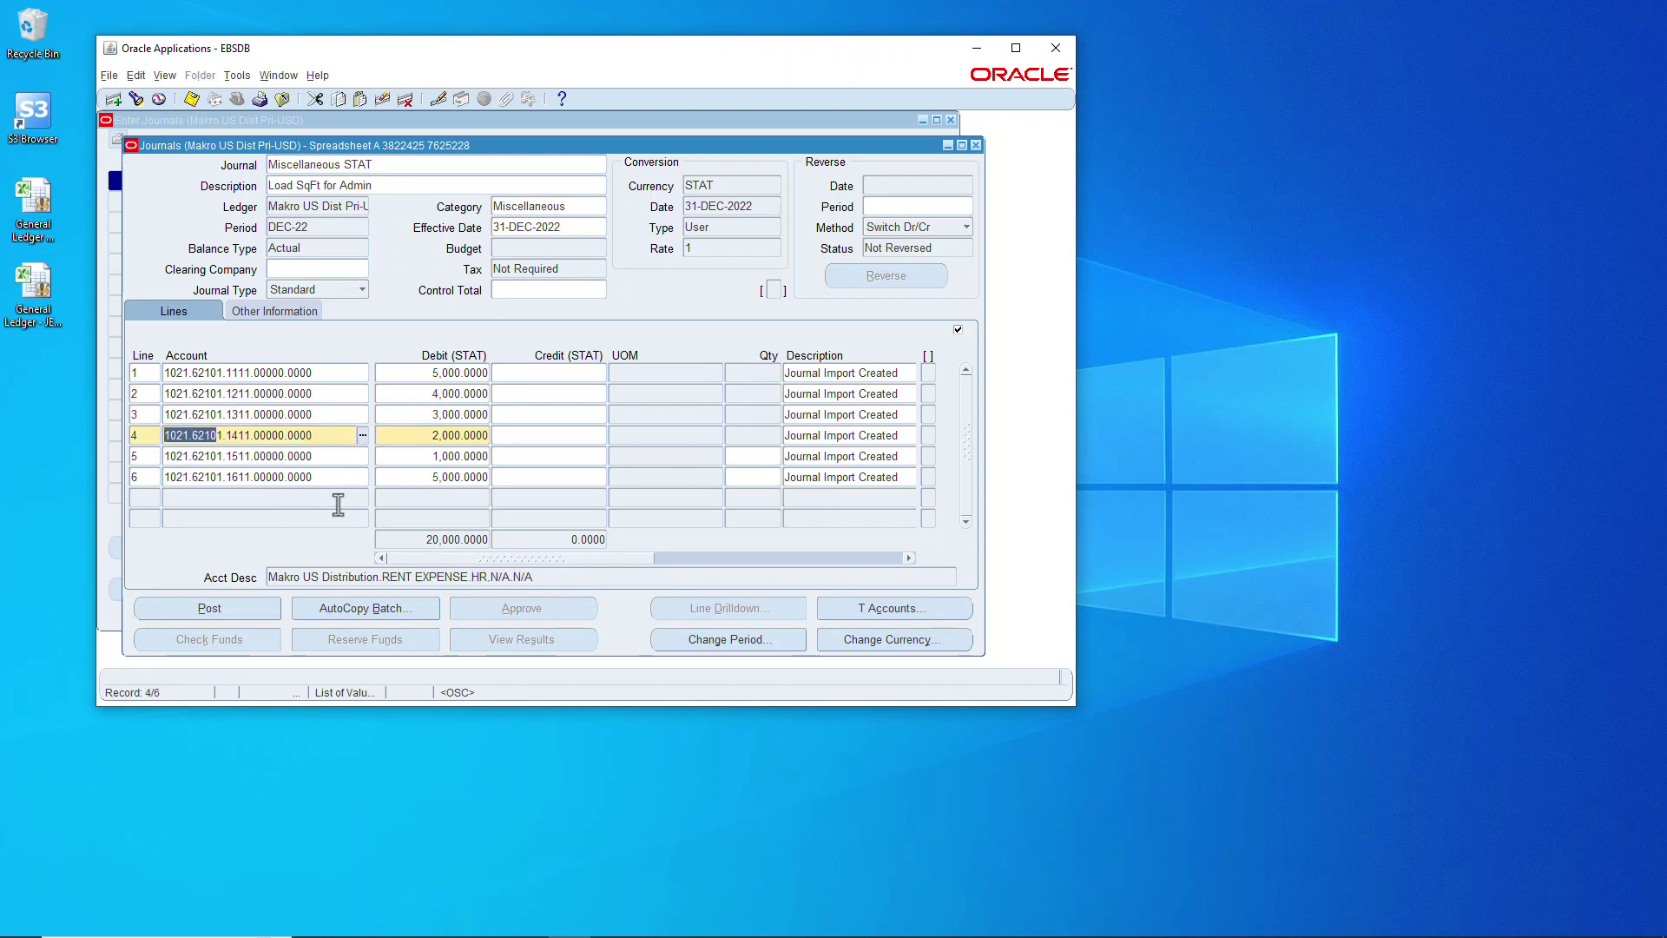
click(250, 460)
click(269, 477)
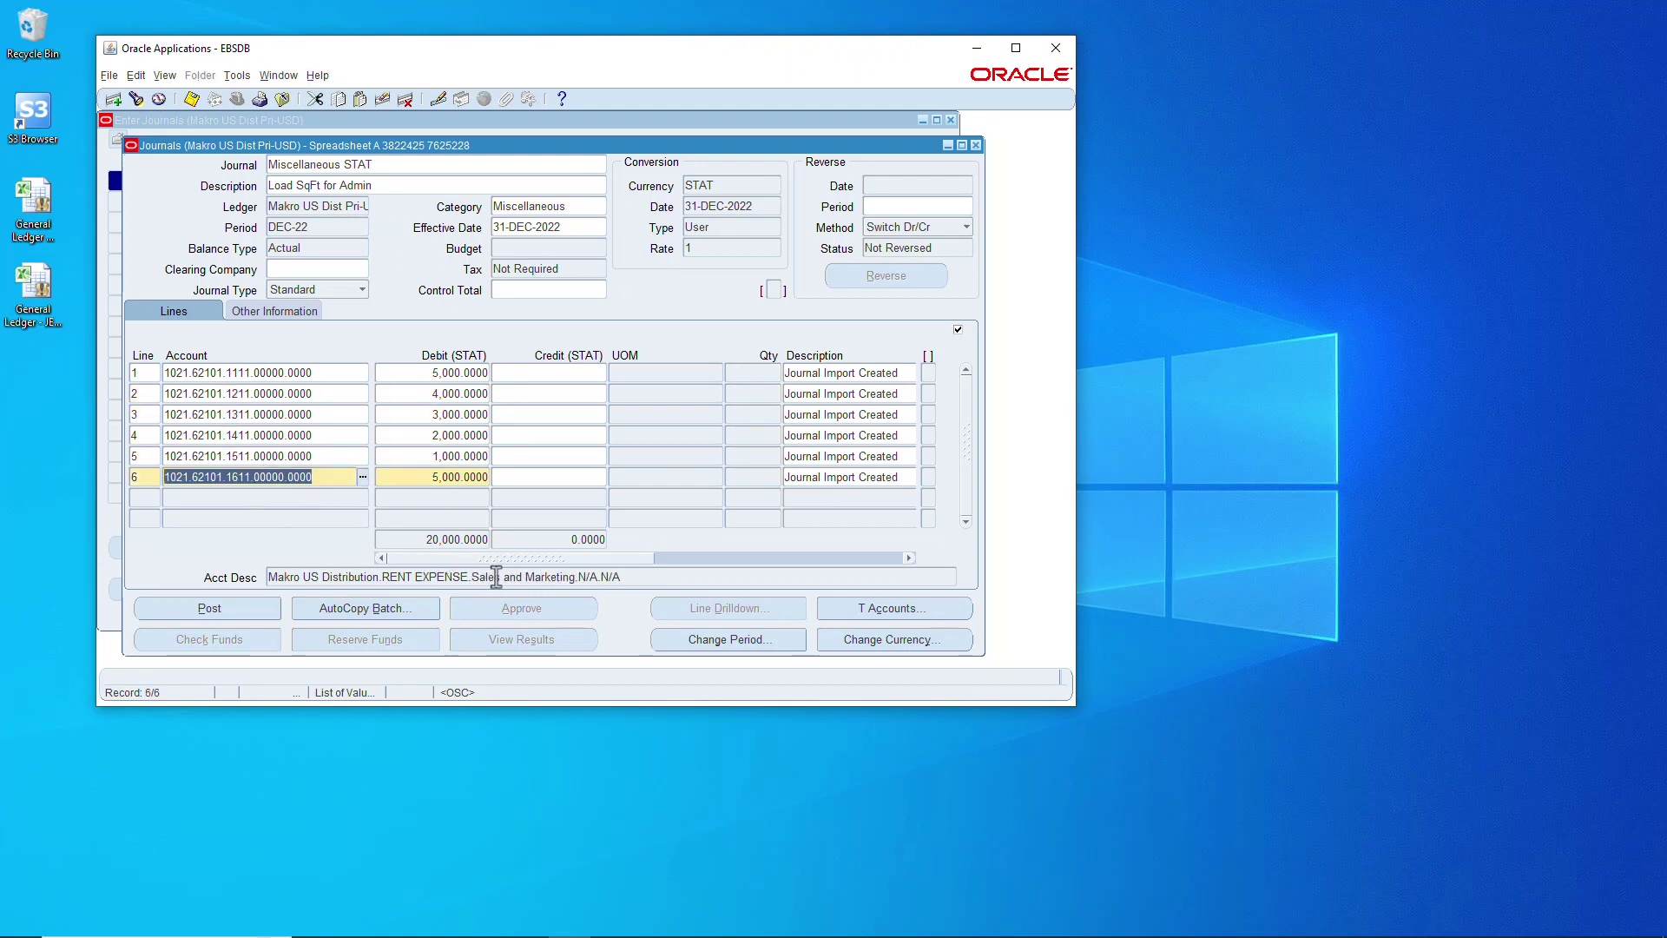
click(732, 184)
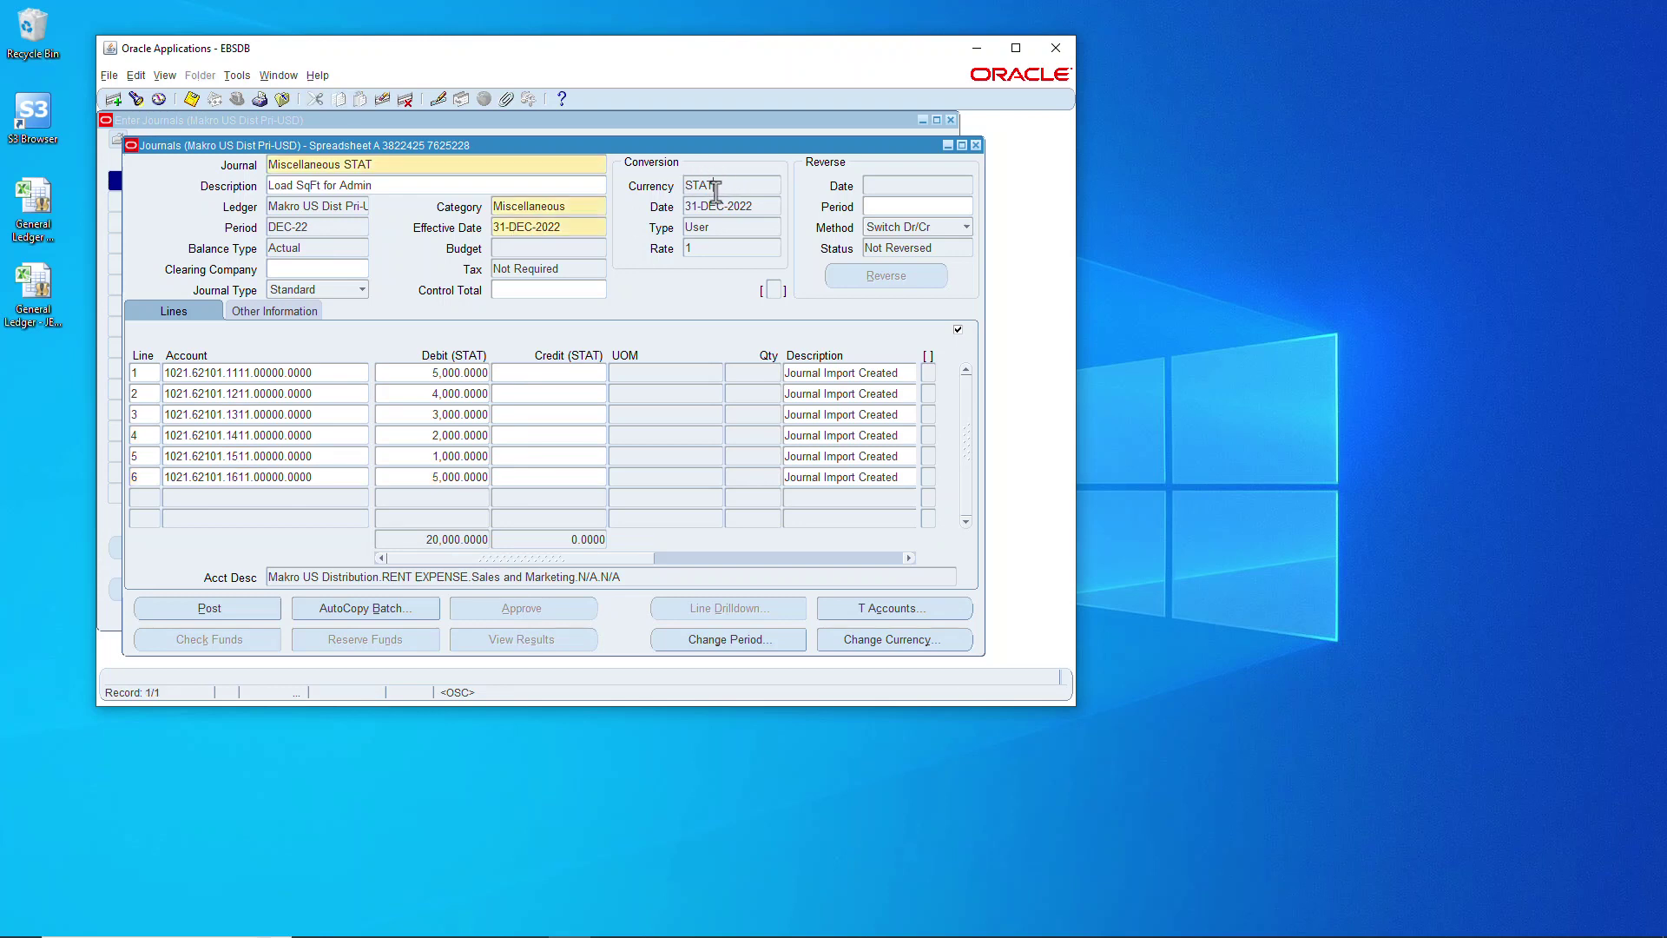
click(209, 608)
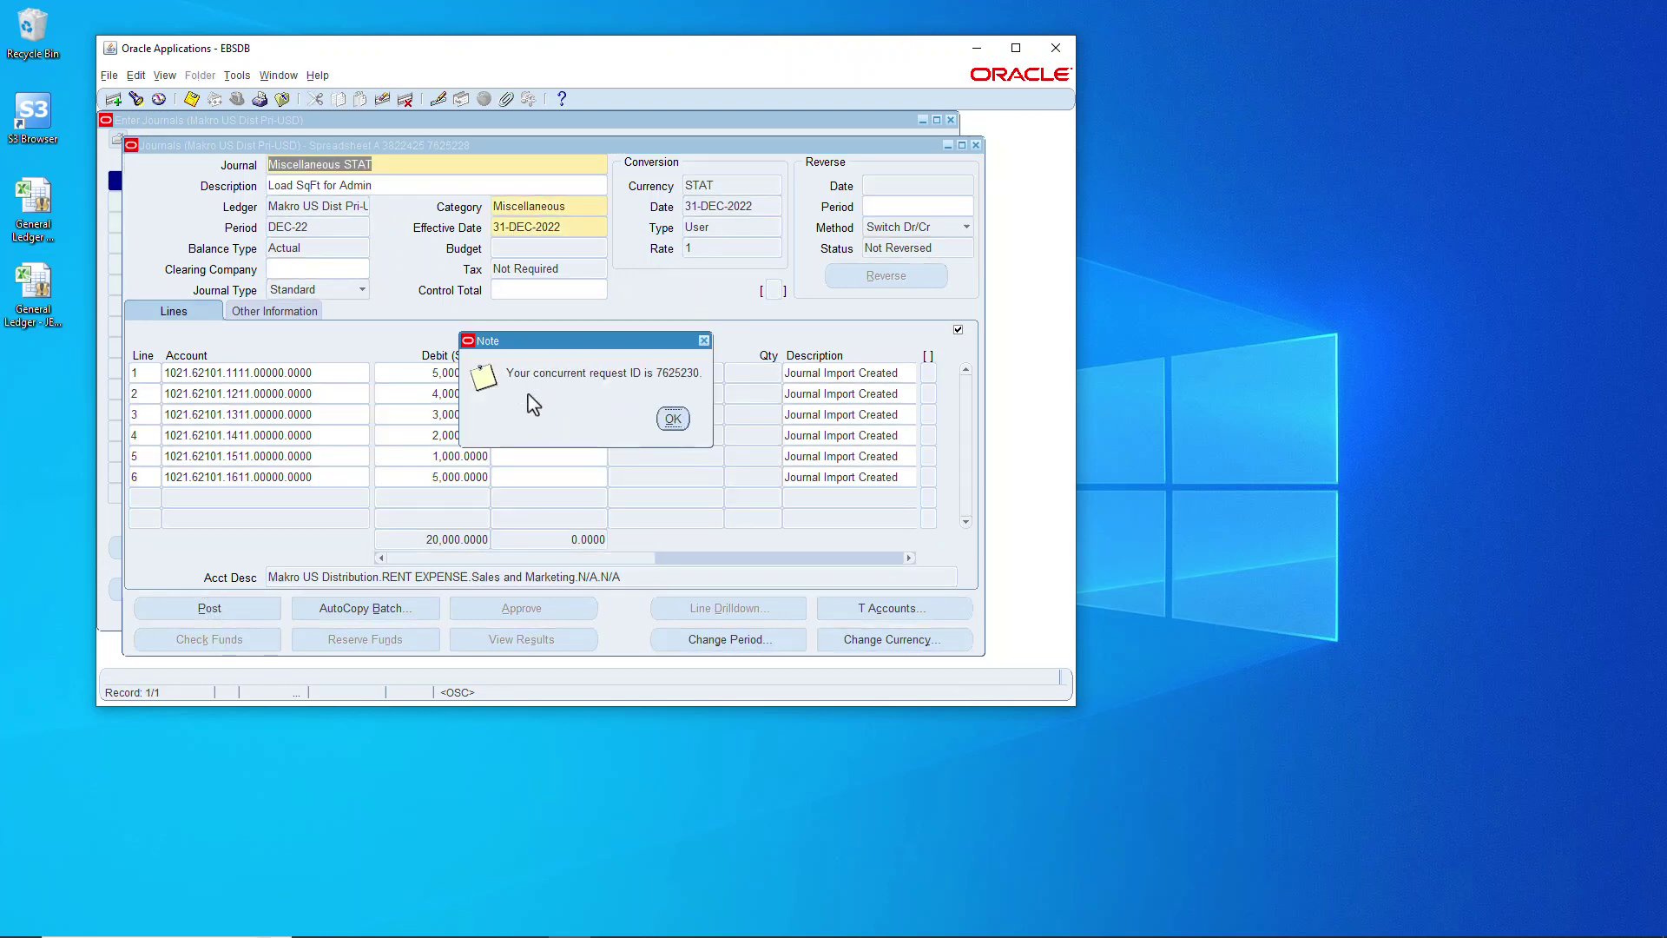
click(672, 420)
click(976, 145)
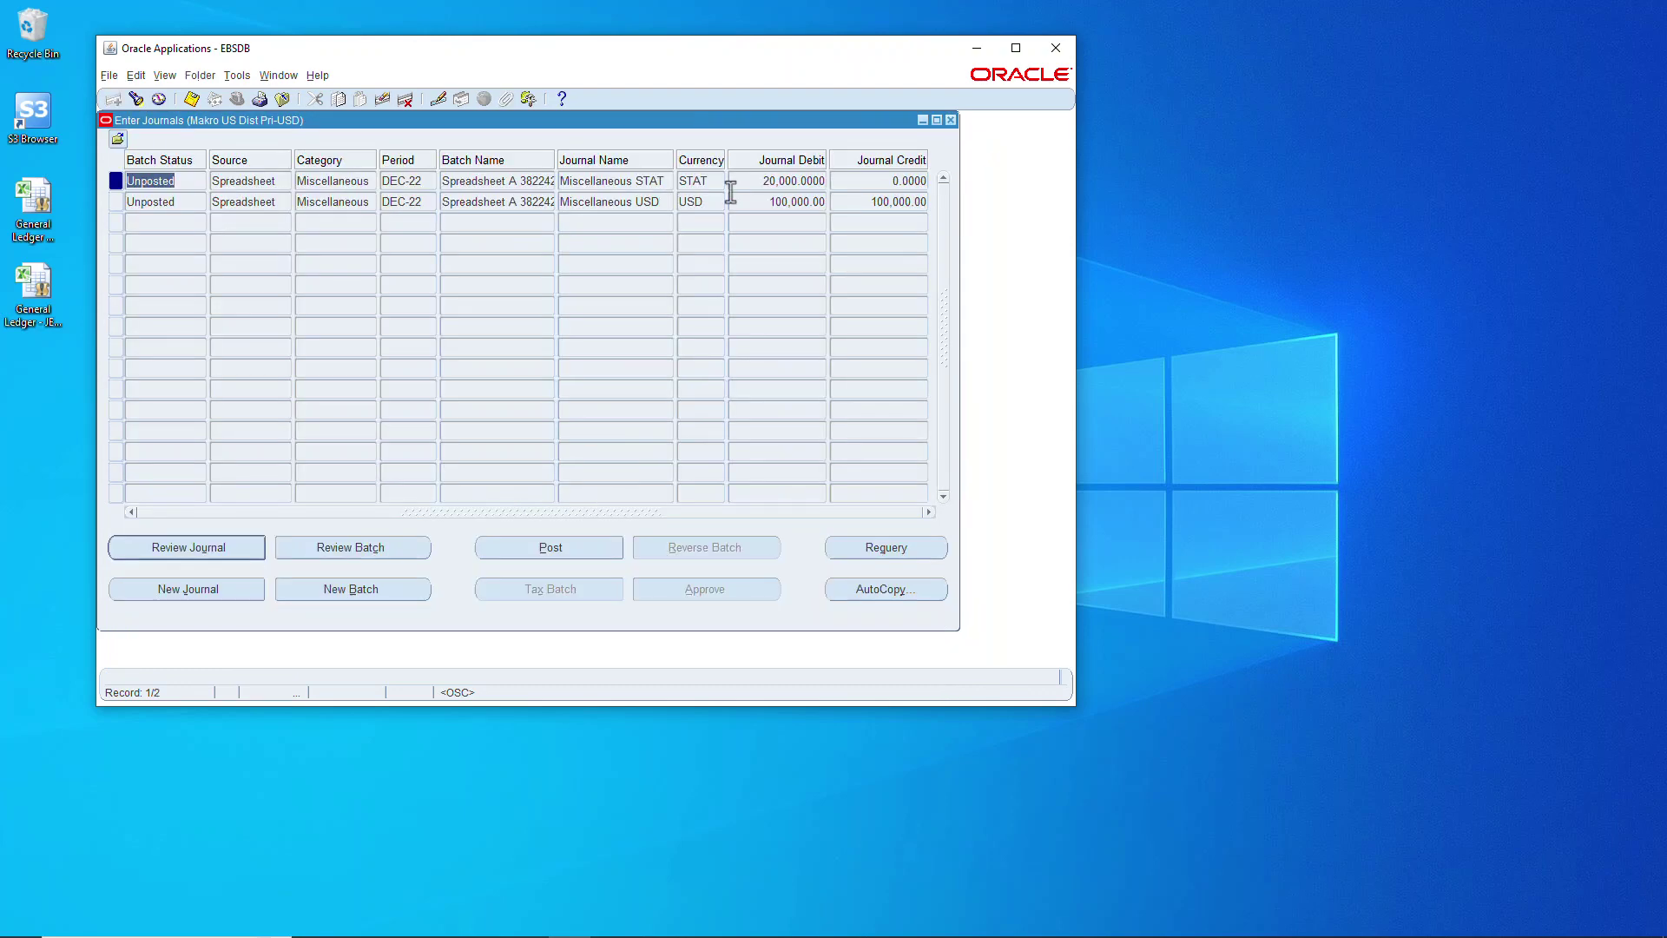
Step: Review the Miscellaneous USD Rent Accr Dec 22 journal's accrued expenses and rent lines, then post it
click(173, 201)
click(209, 549)
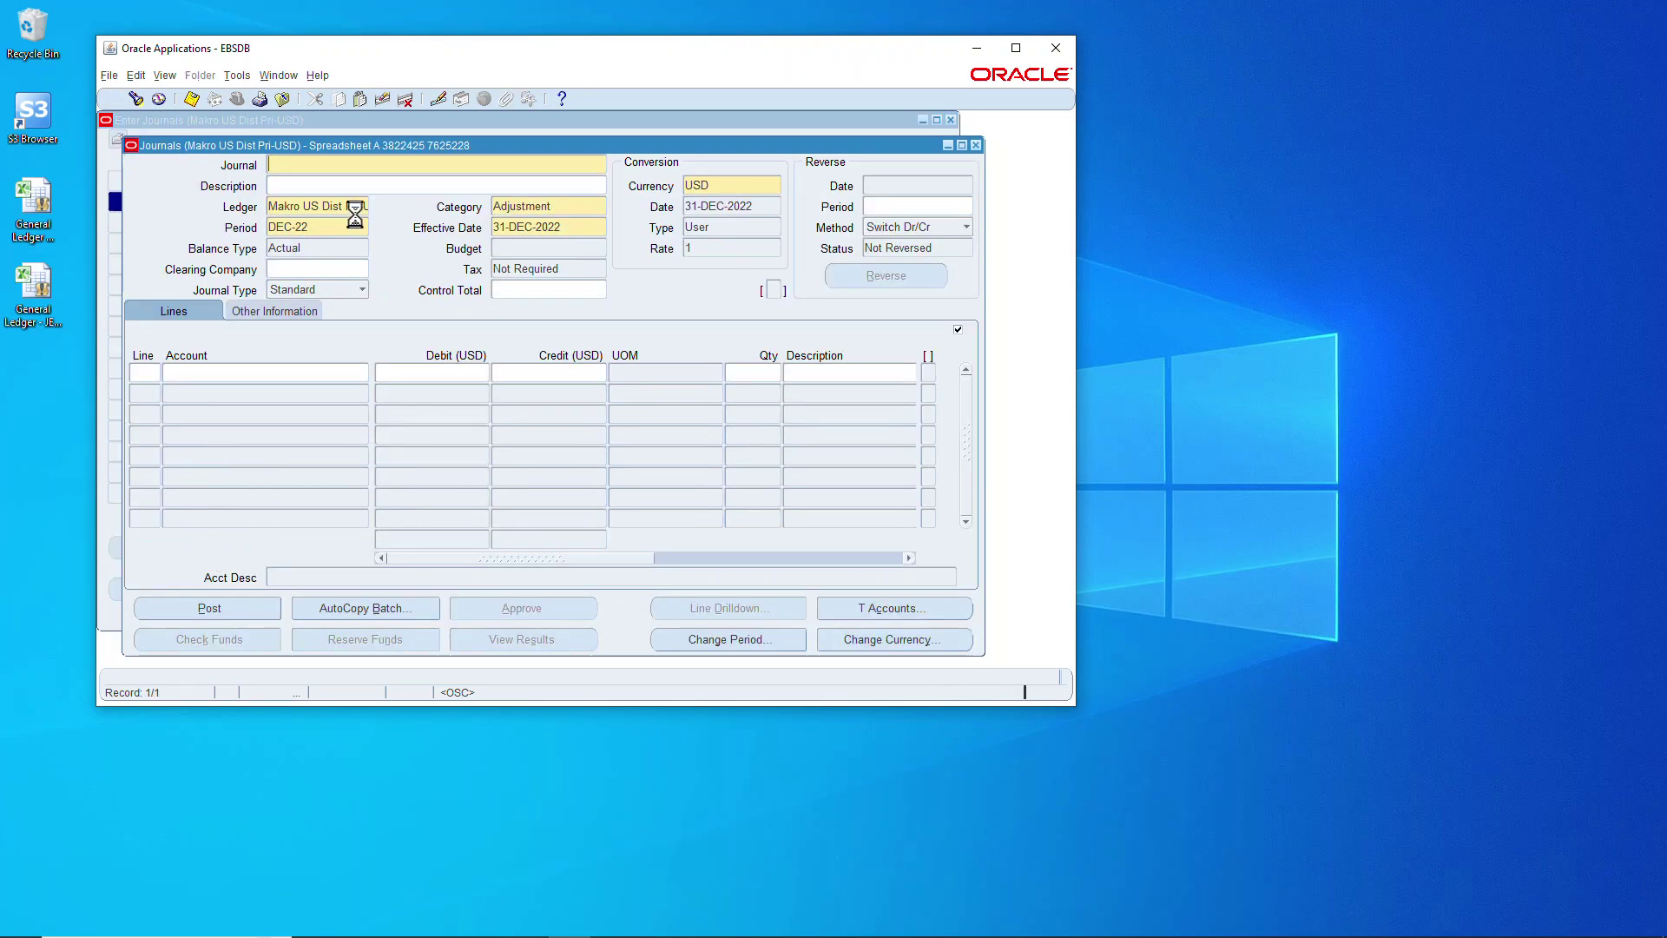
click(231, 373)
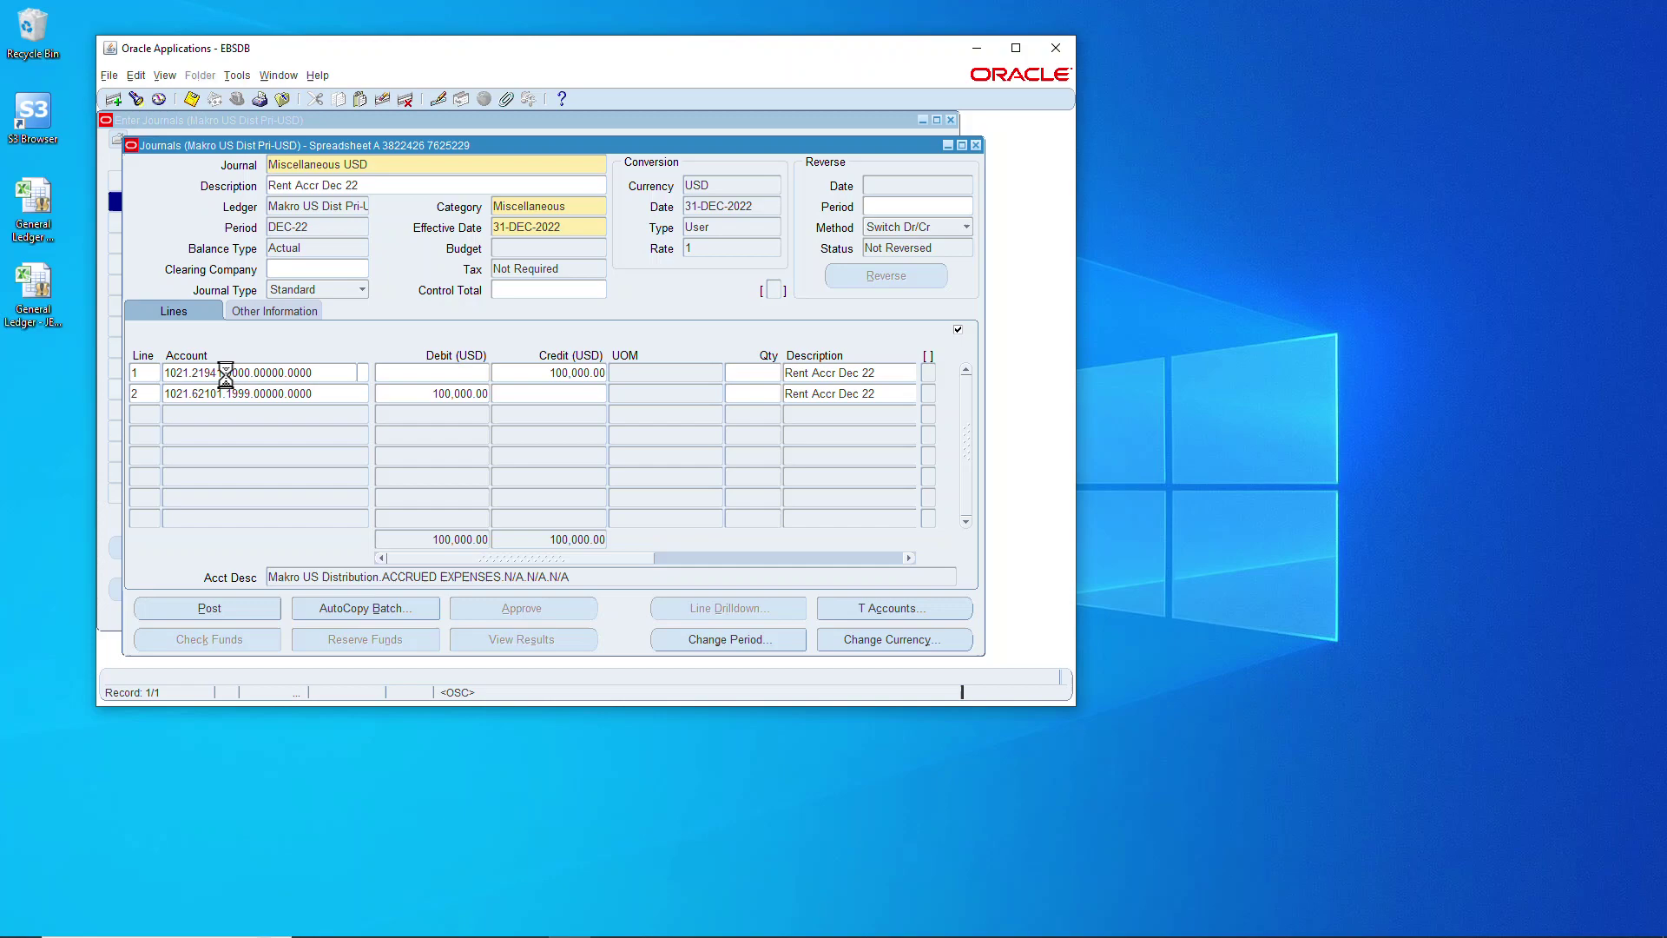
click(209, 395)
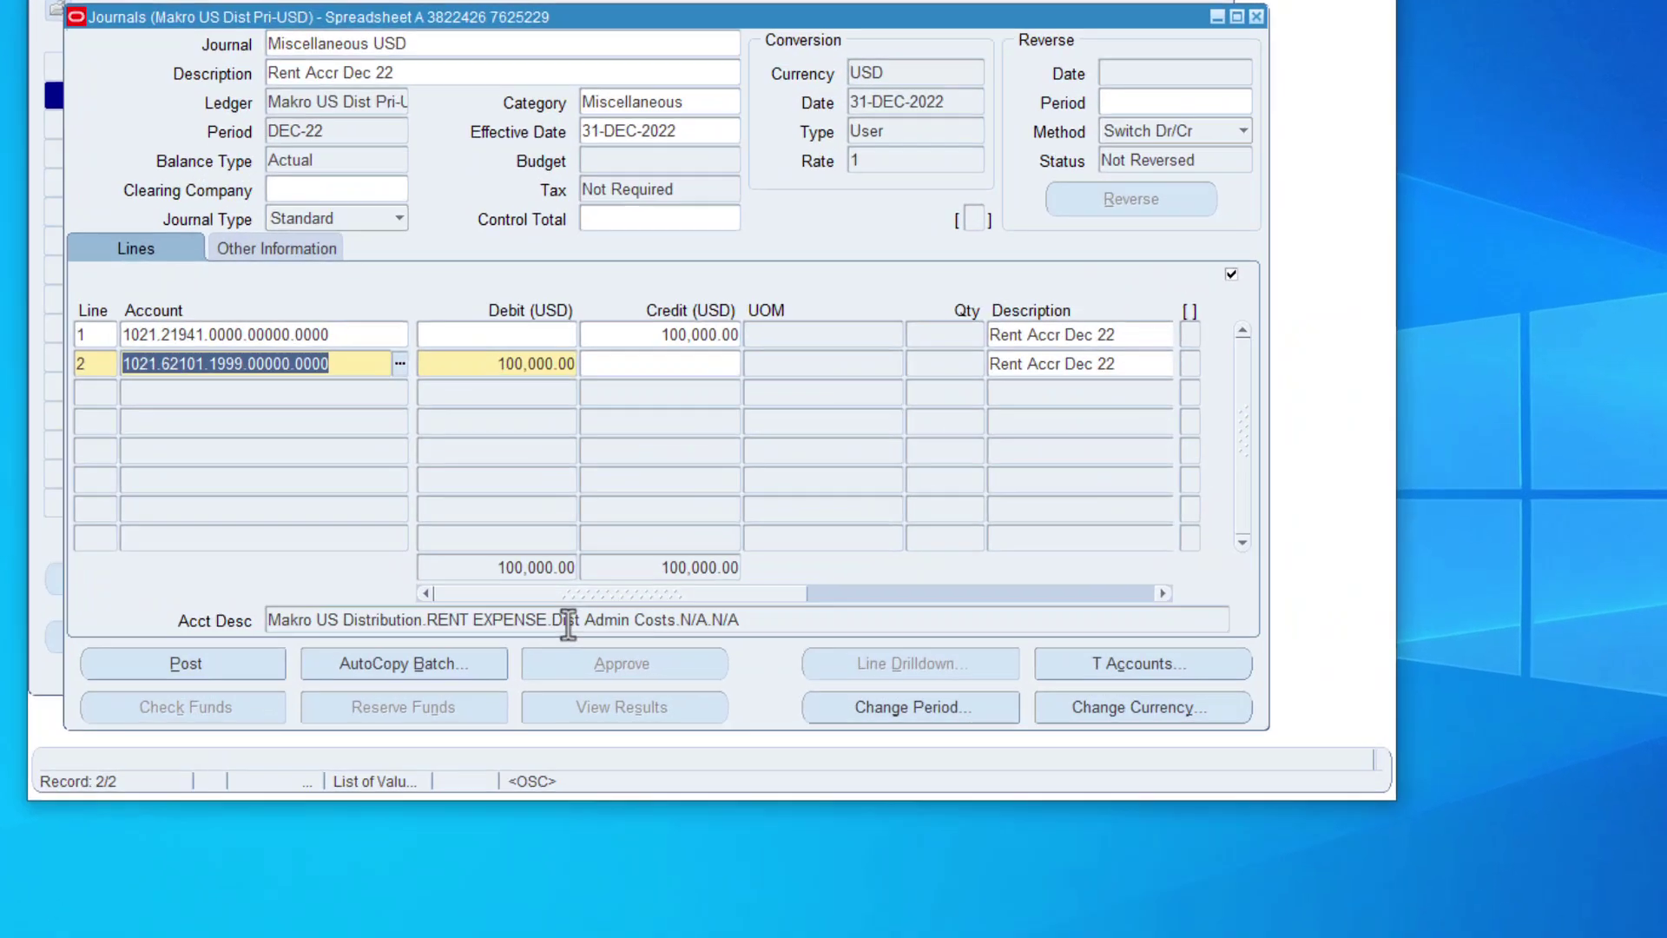
drag(270, 578, 550, 578)
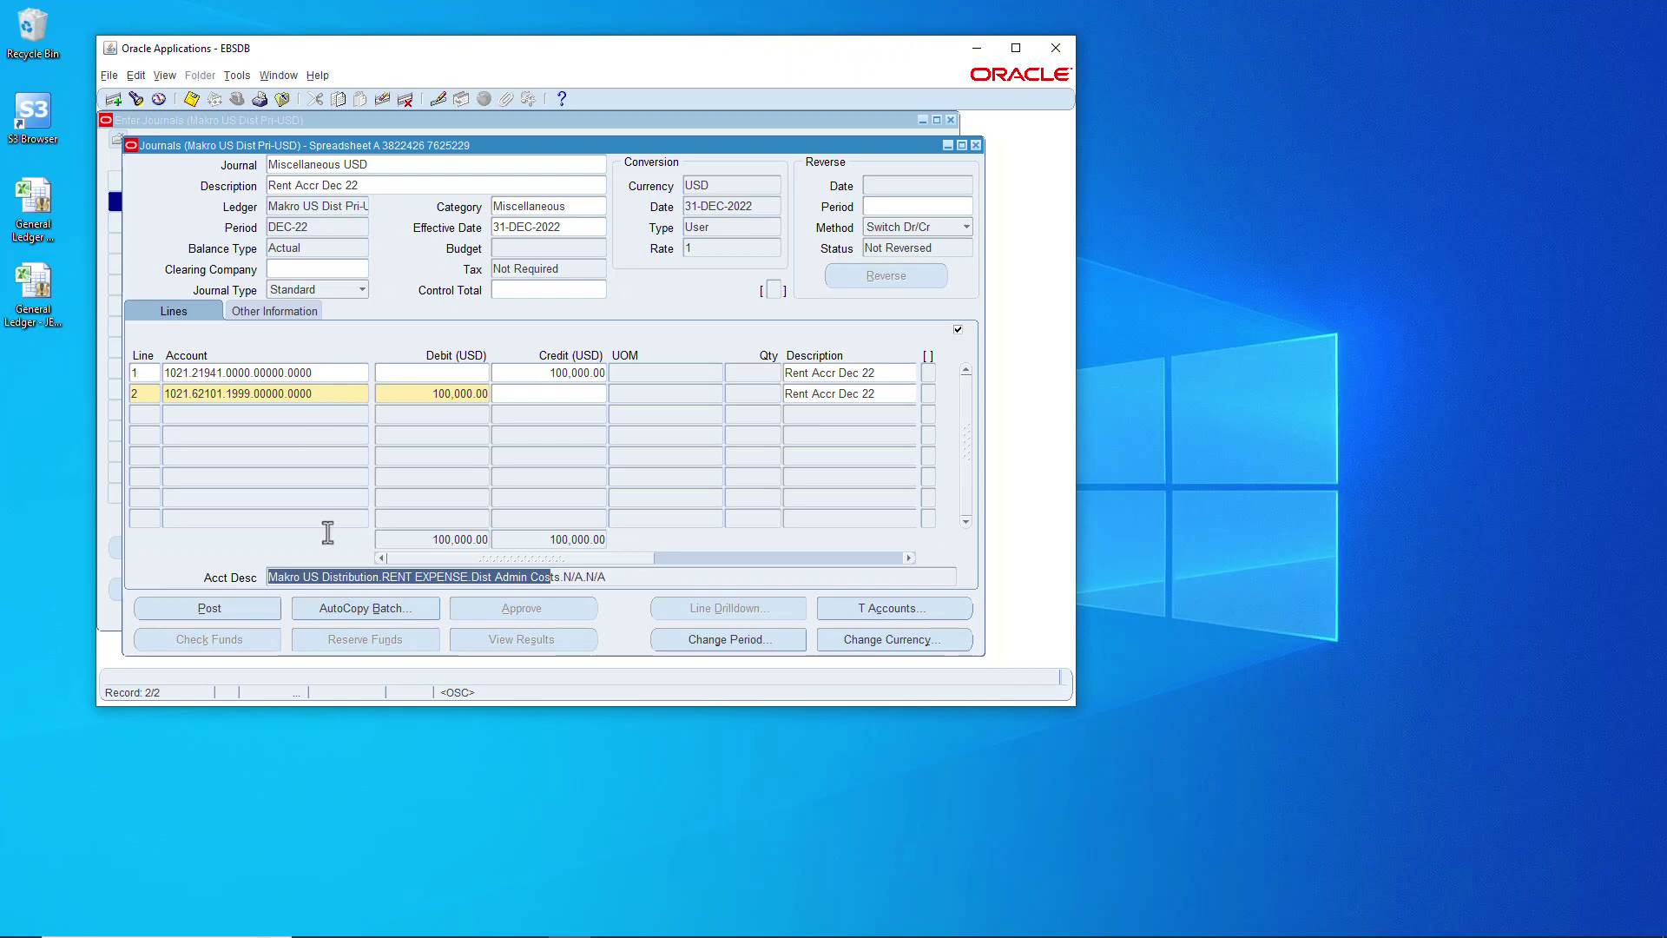
click(210, 610)
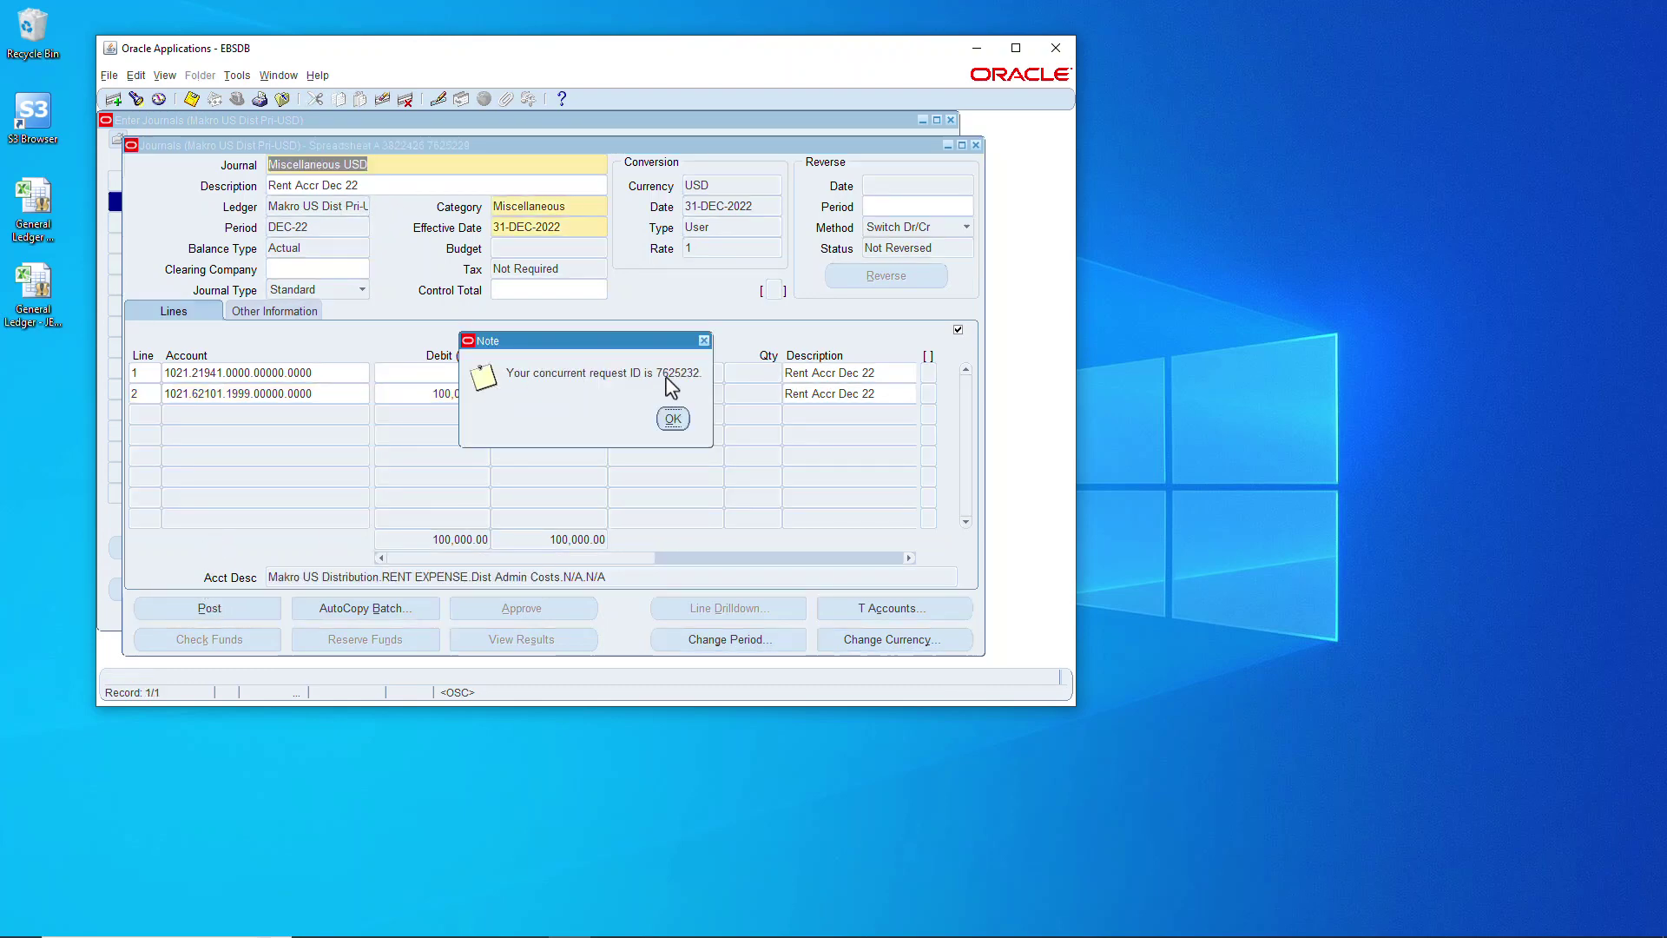
click(673, 419)
click(975, 145)
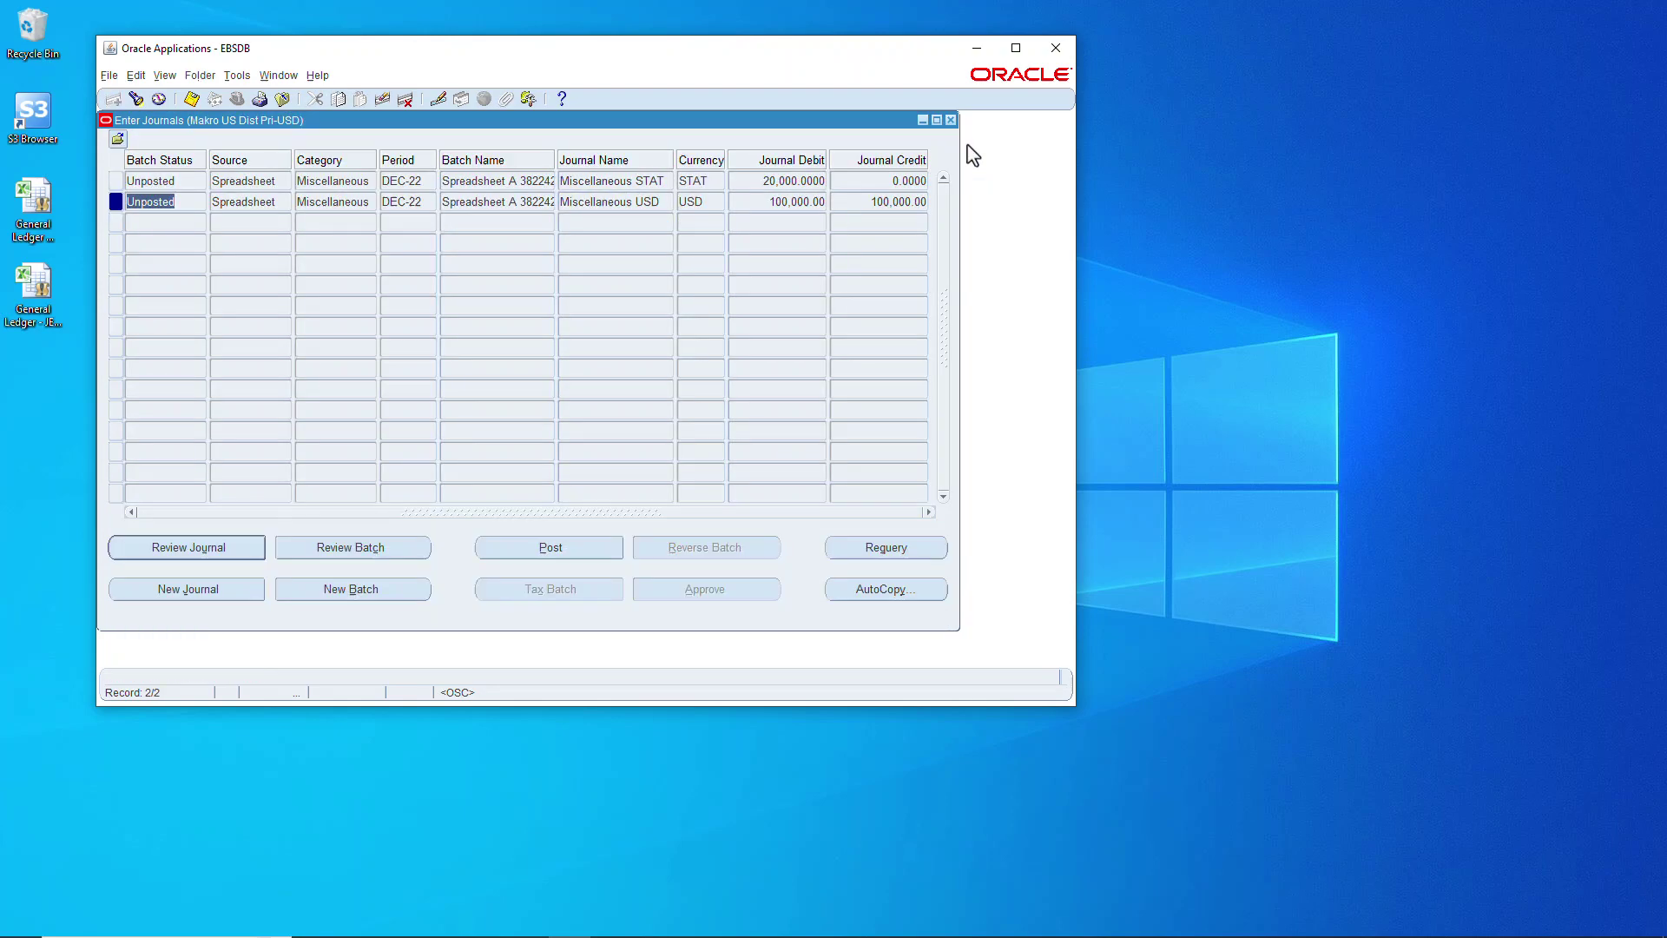
Step: Requery until both STAT and USD journals show Posted, reviewing each posted journal
click(883, 549)
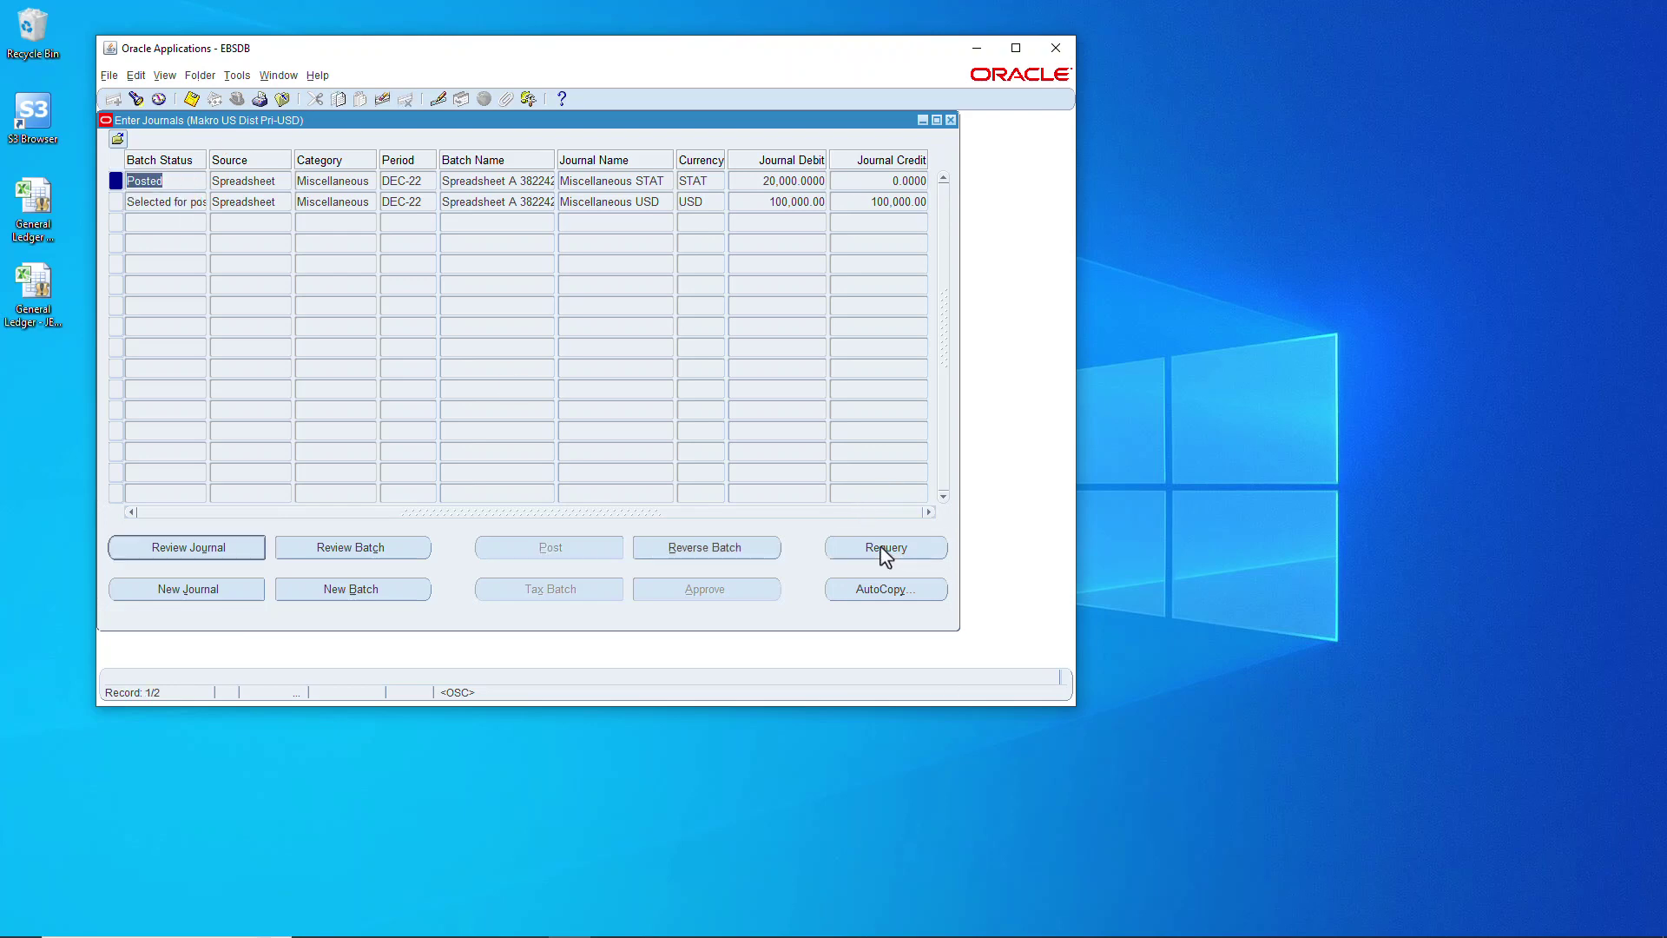
click(167, 547)
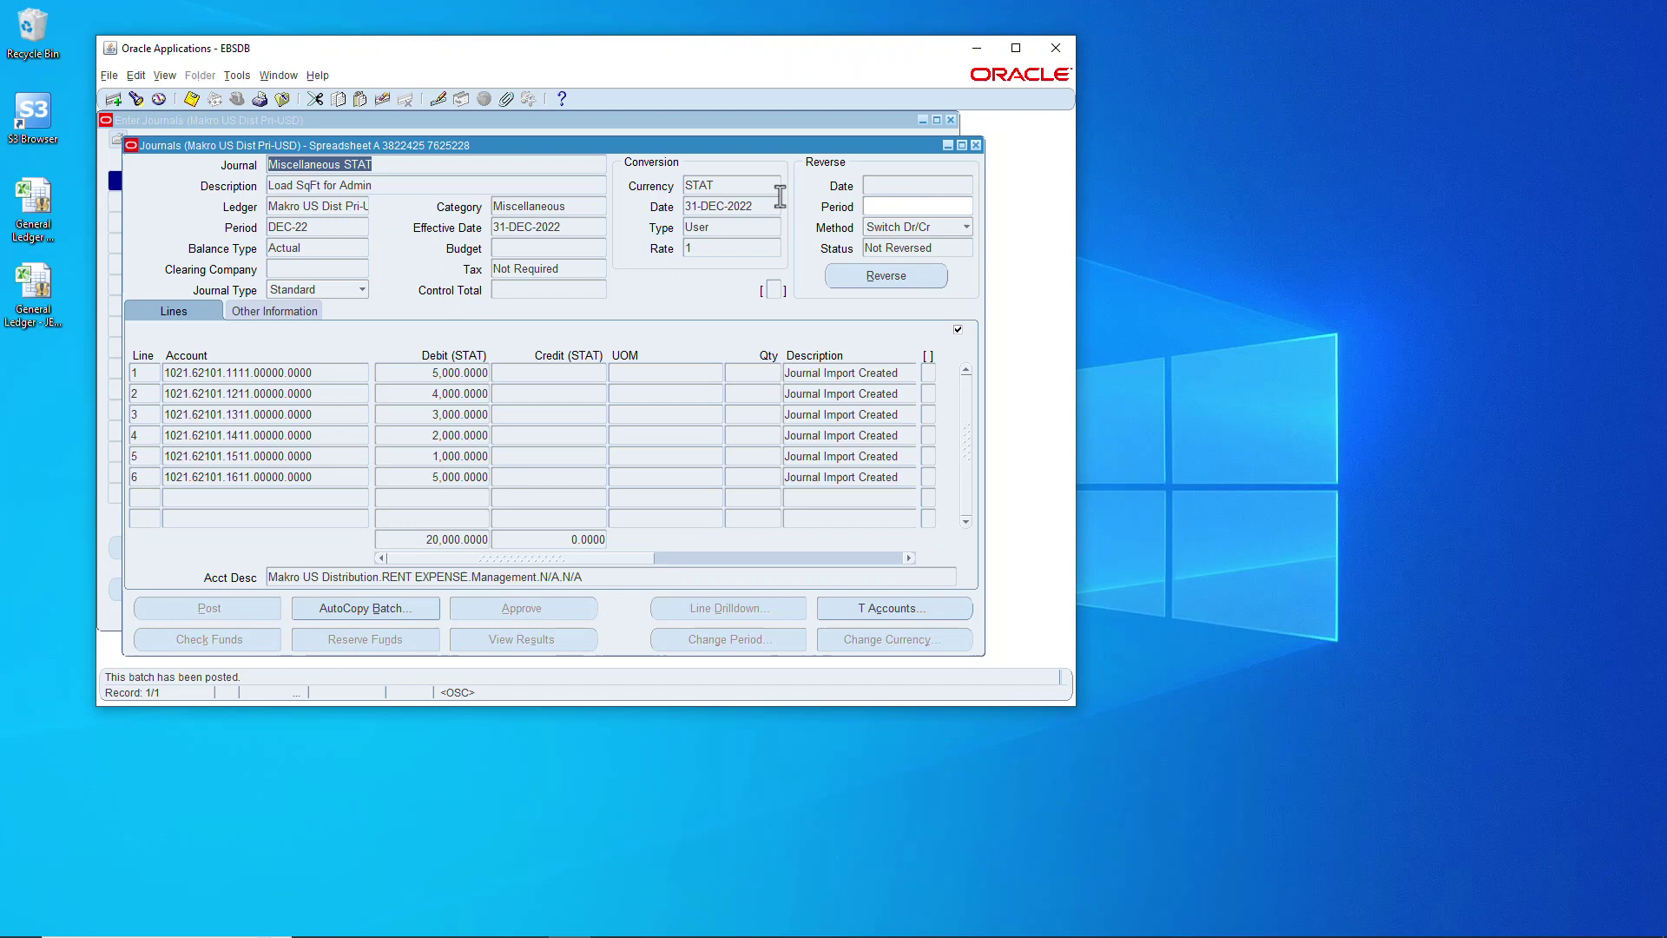
click(976, 146)
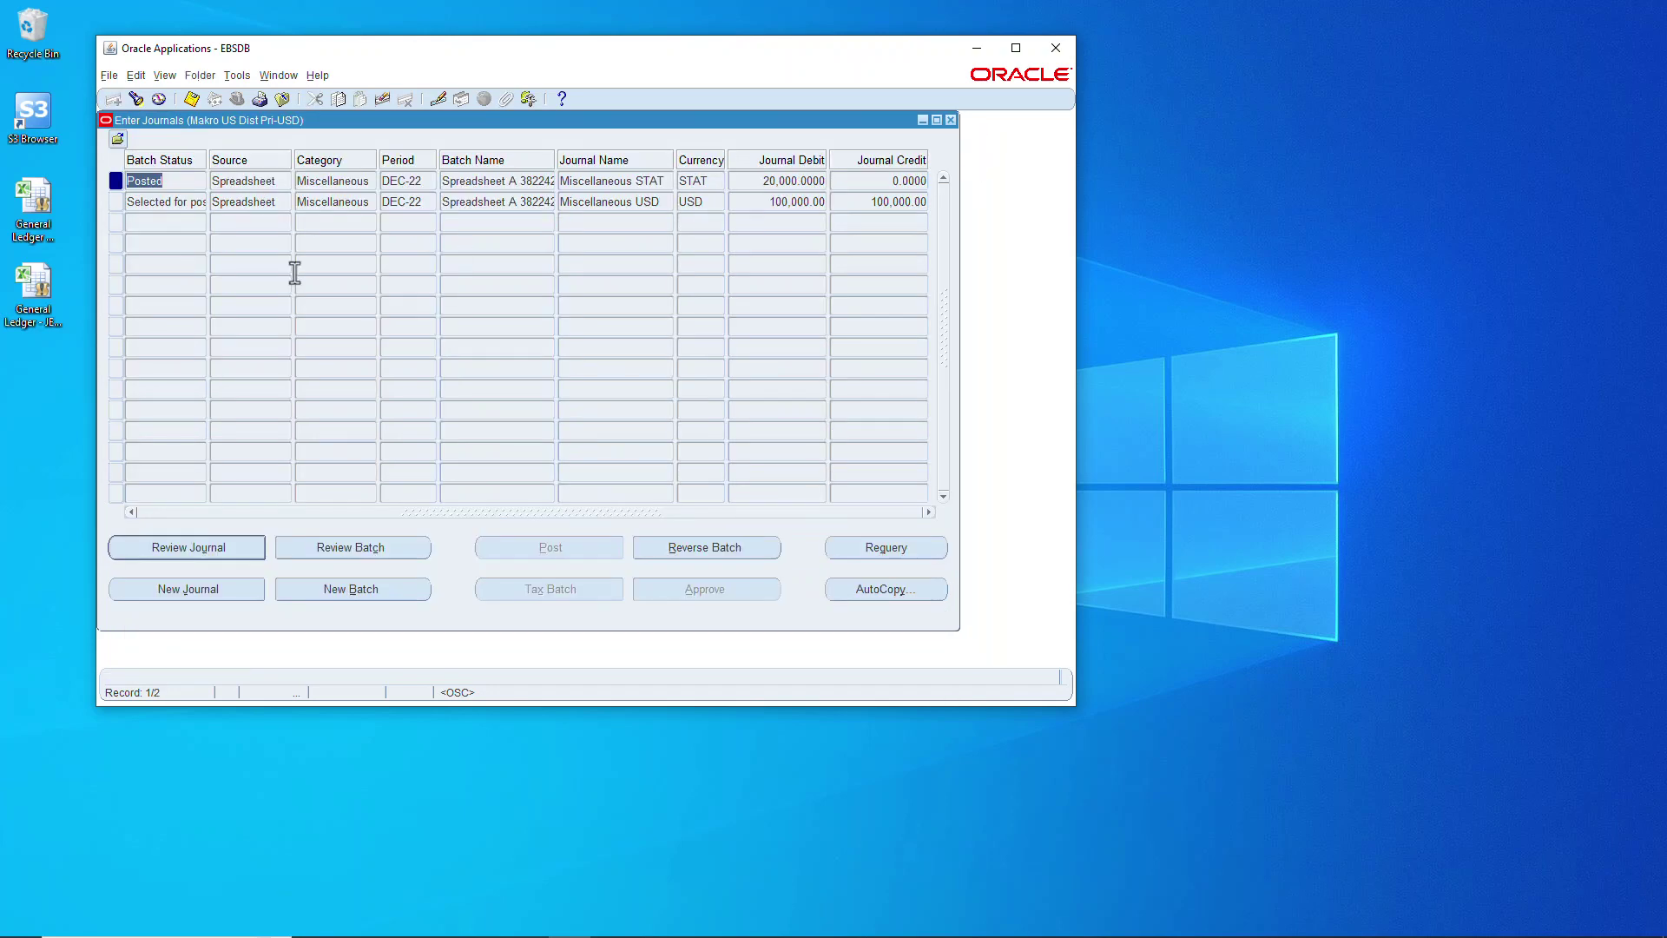
click(882, 553)
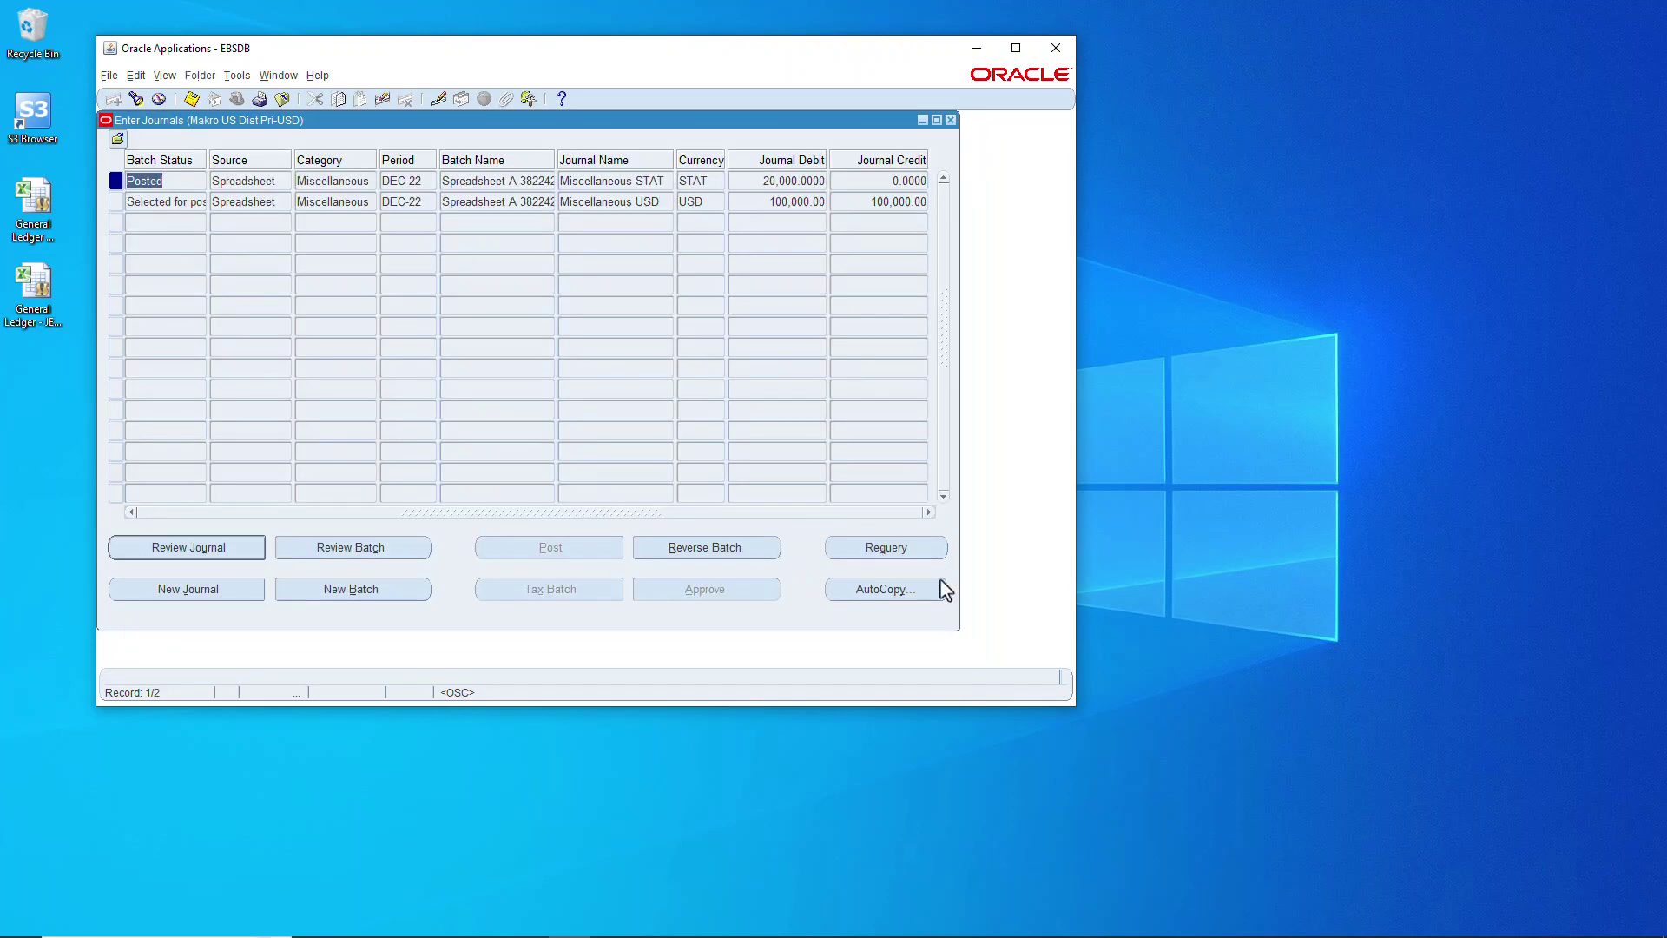
click(177, 202)
click(775, 201)
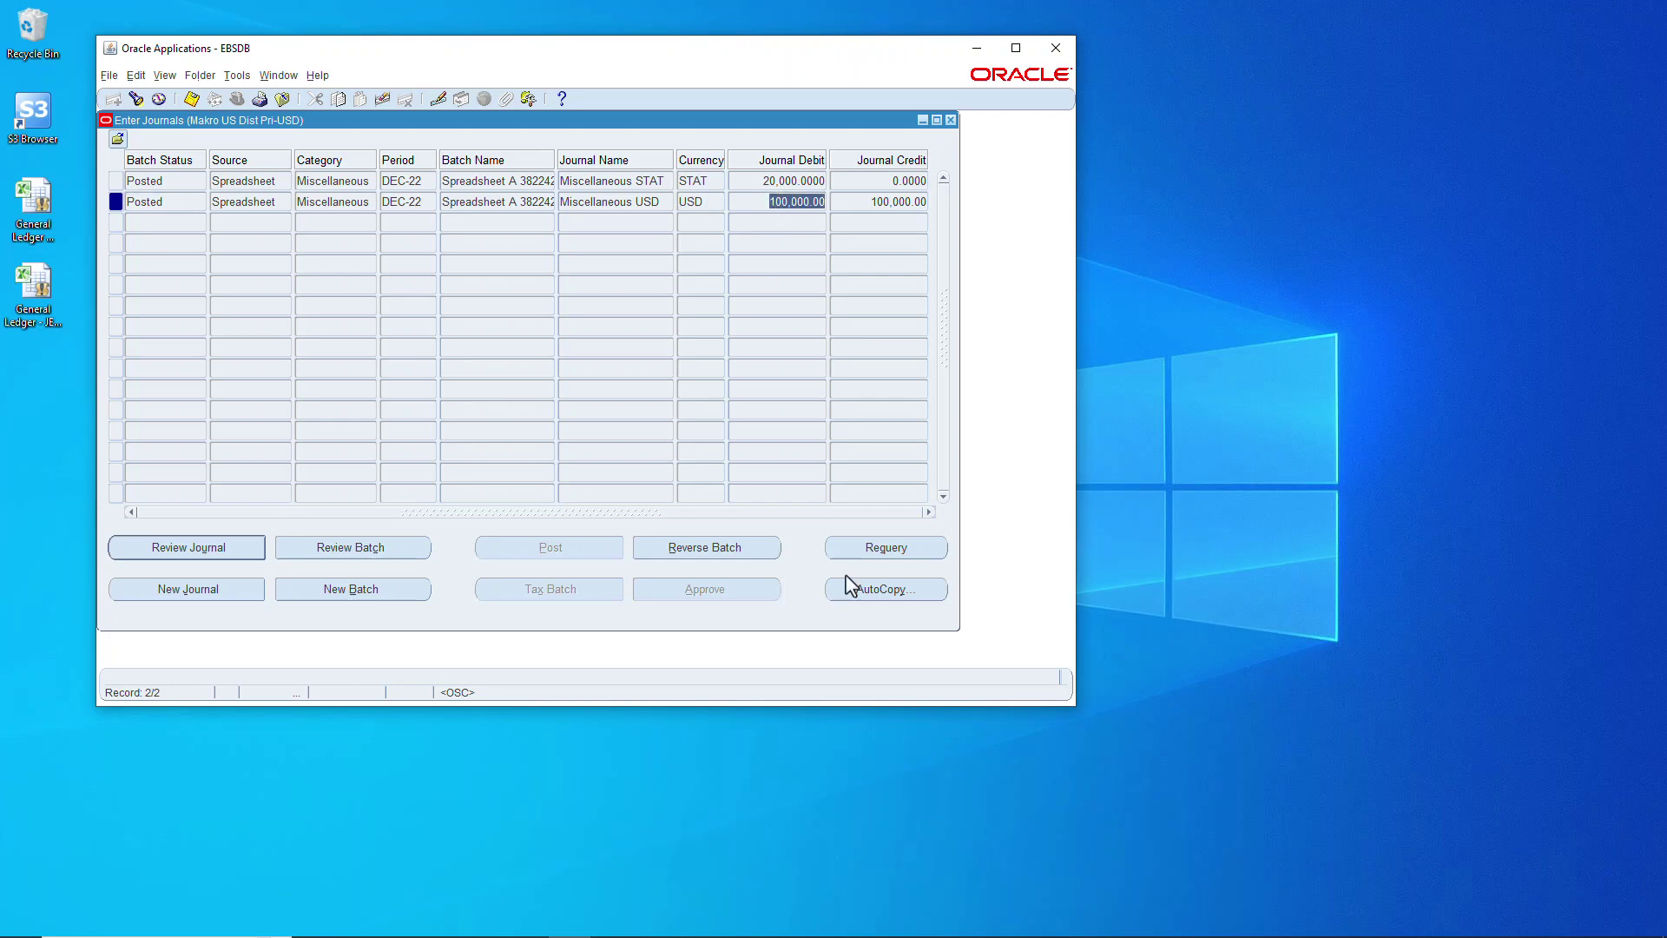
click(199, 556)
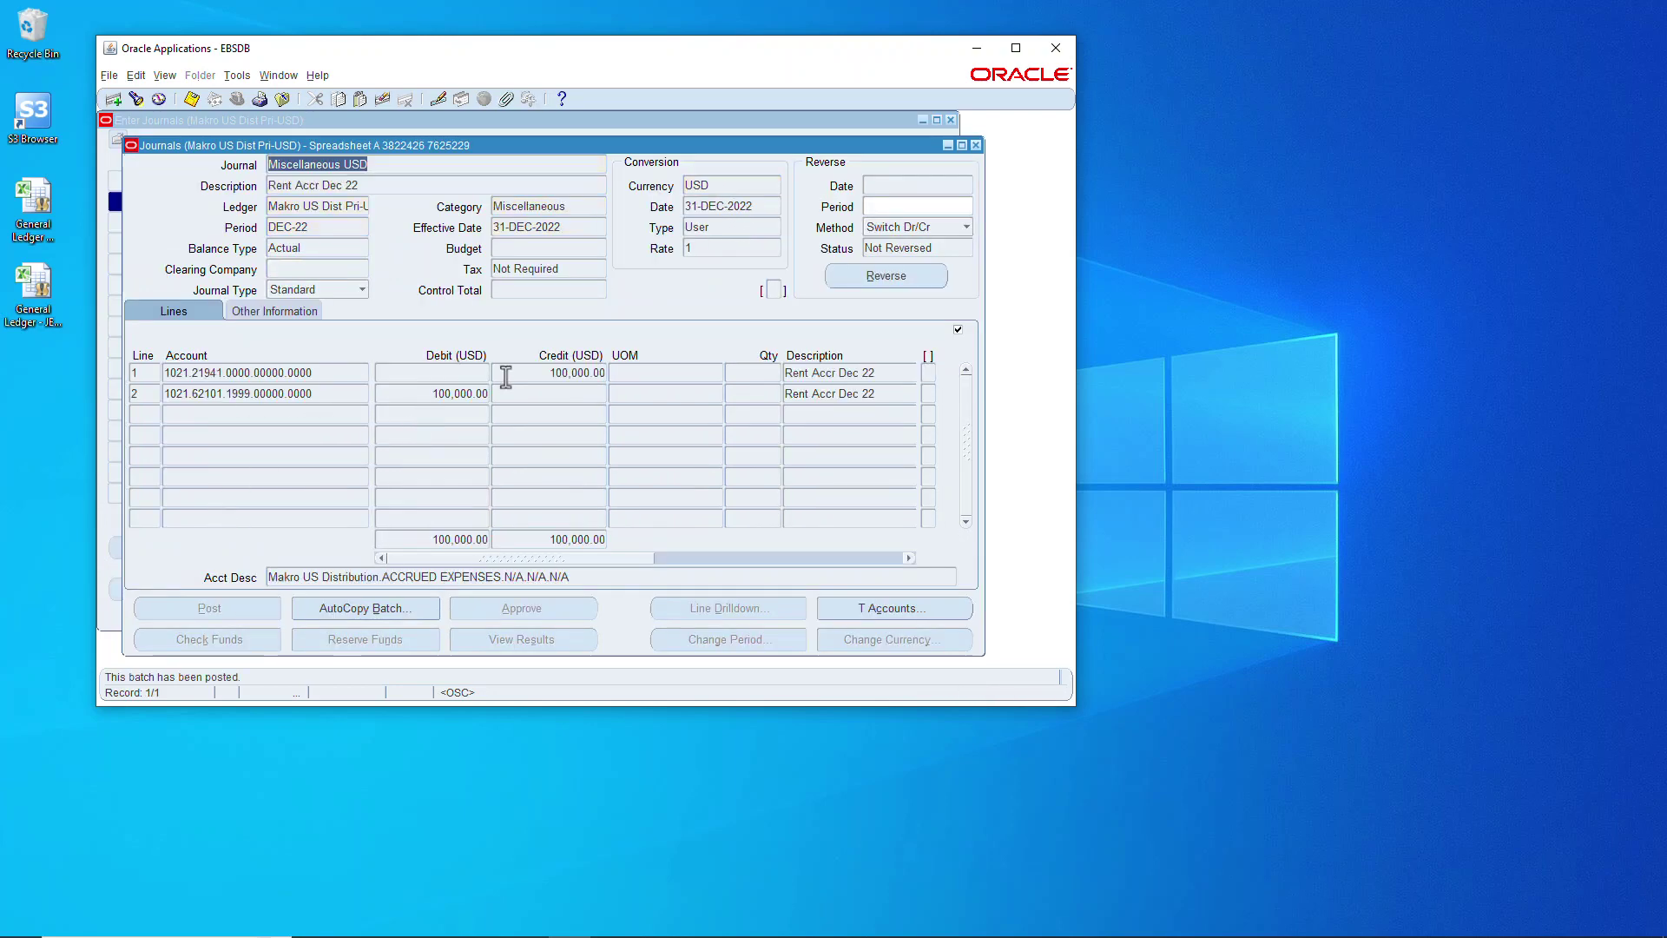
click(976, 146)
Step: Return to the Navigator and open Account Inquiry from the Top Ten List
click(951, 121)
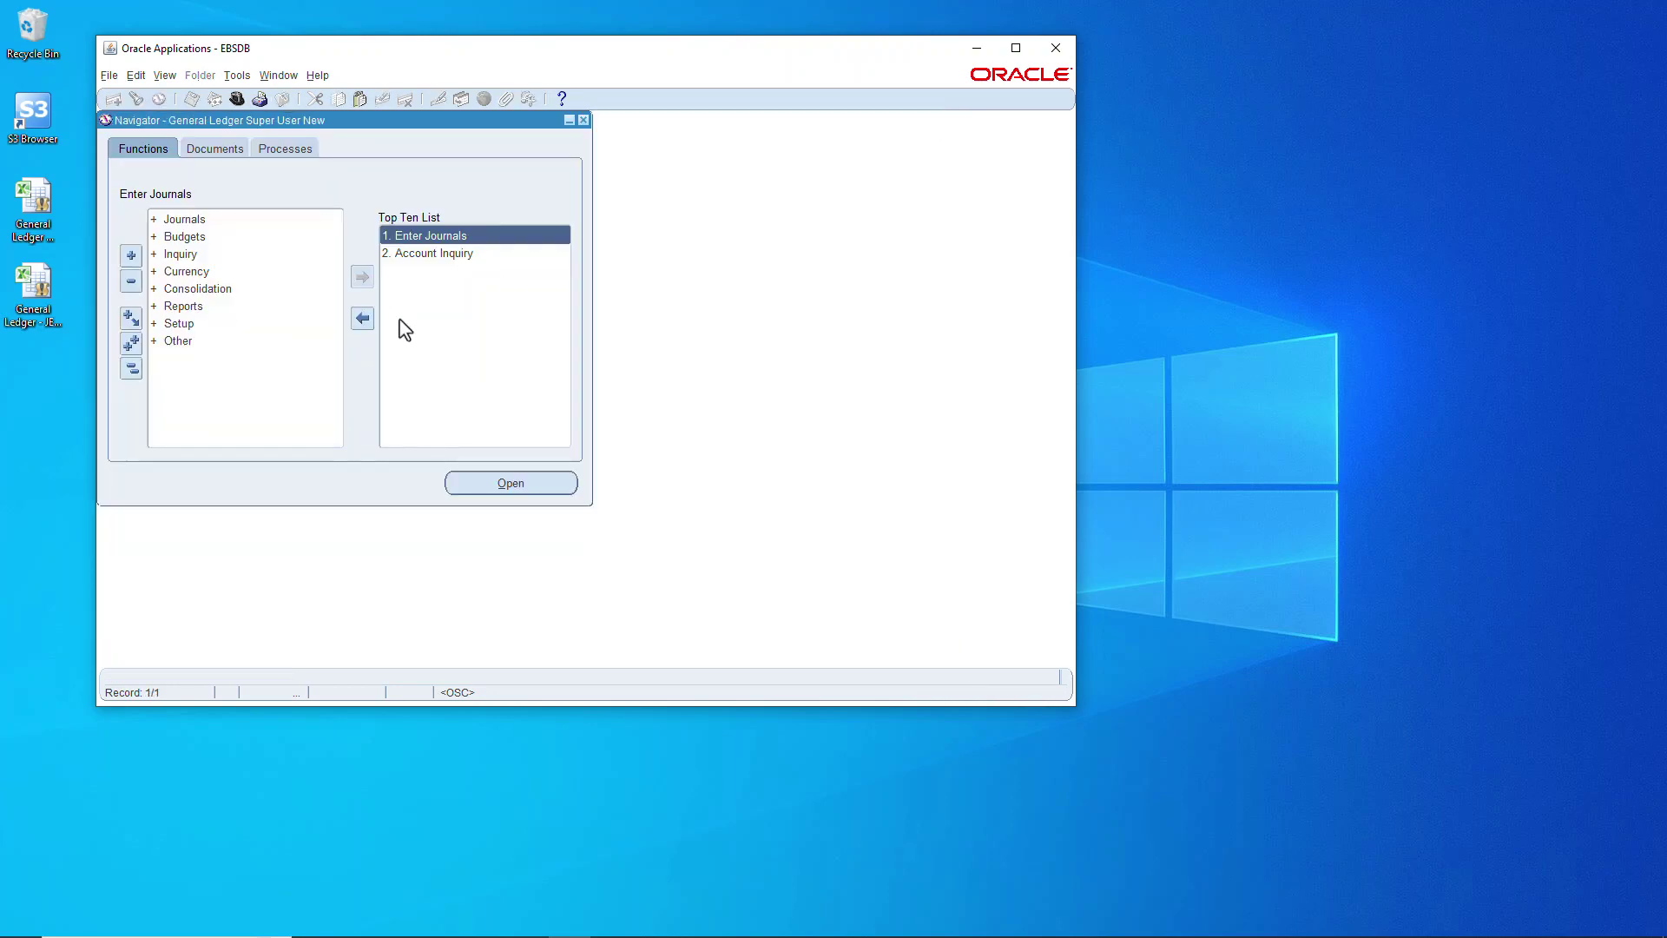
click(438, 253)
click(7, 517)
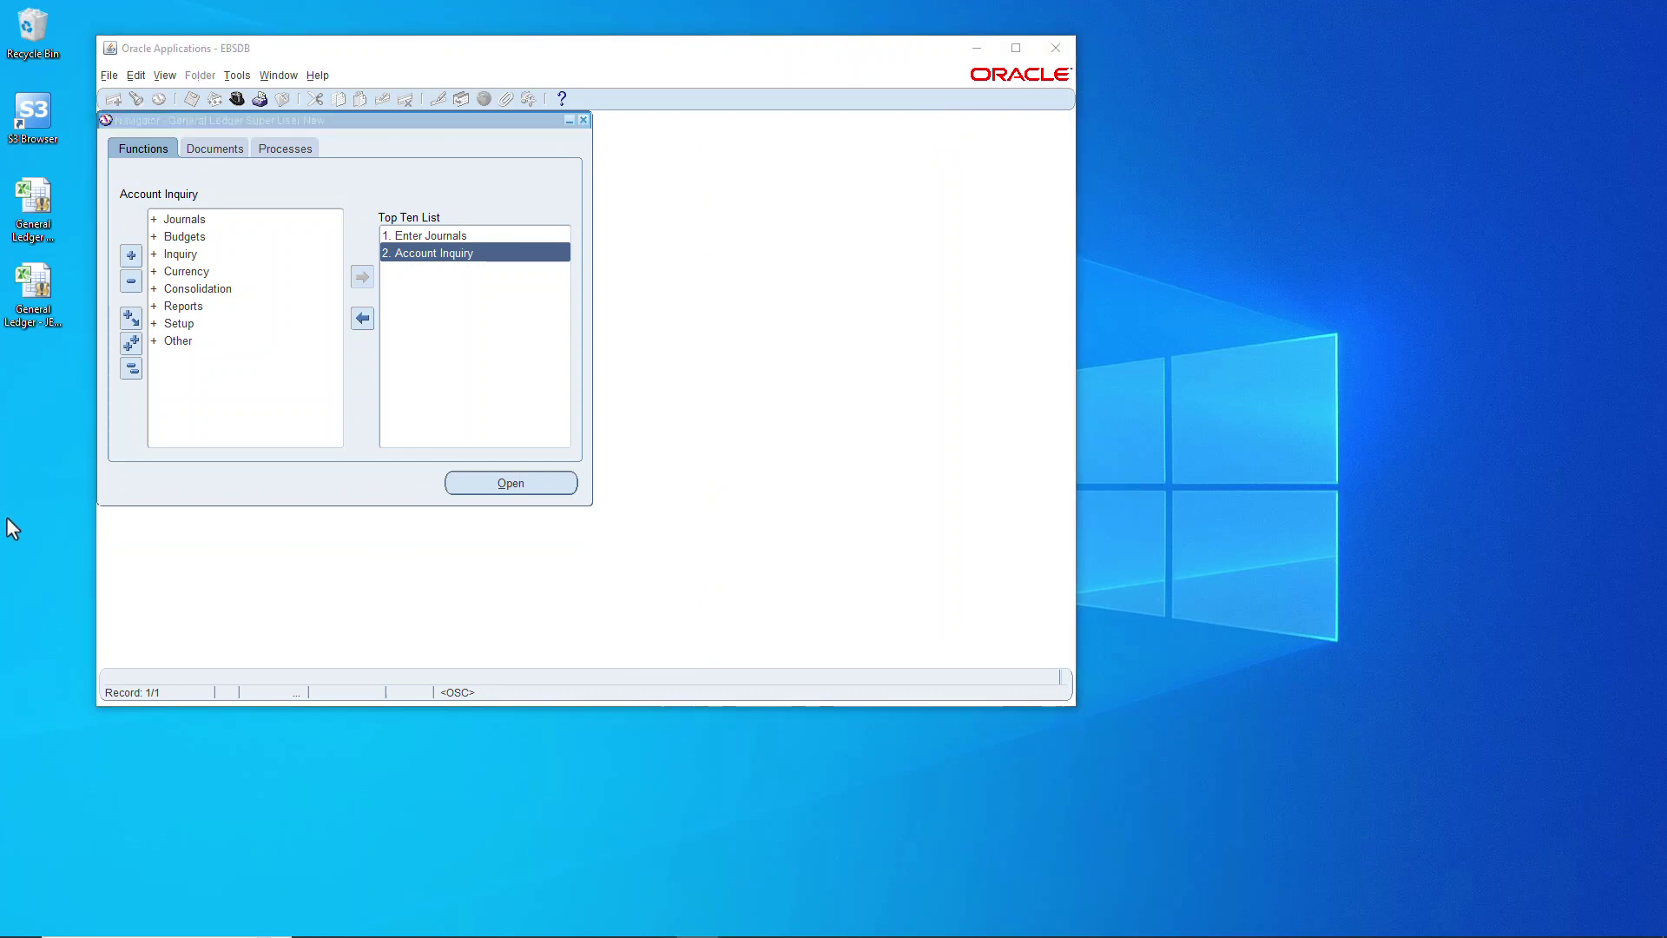
double_click(458, 253)
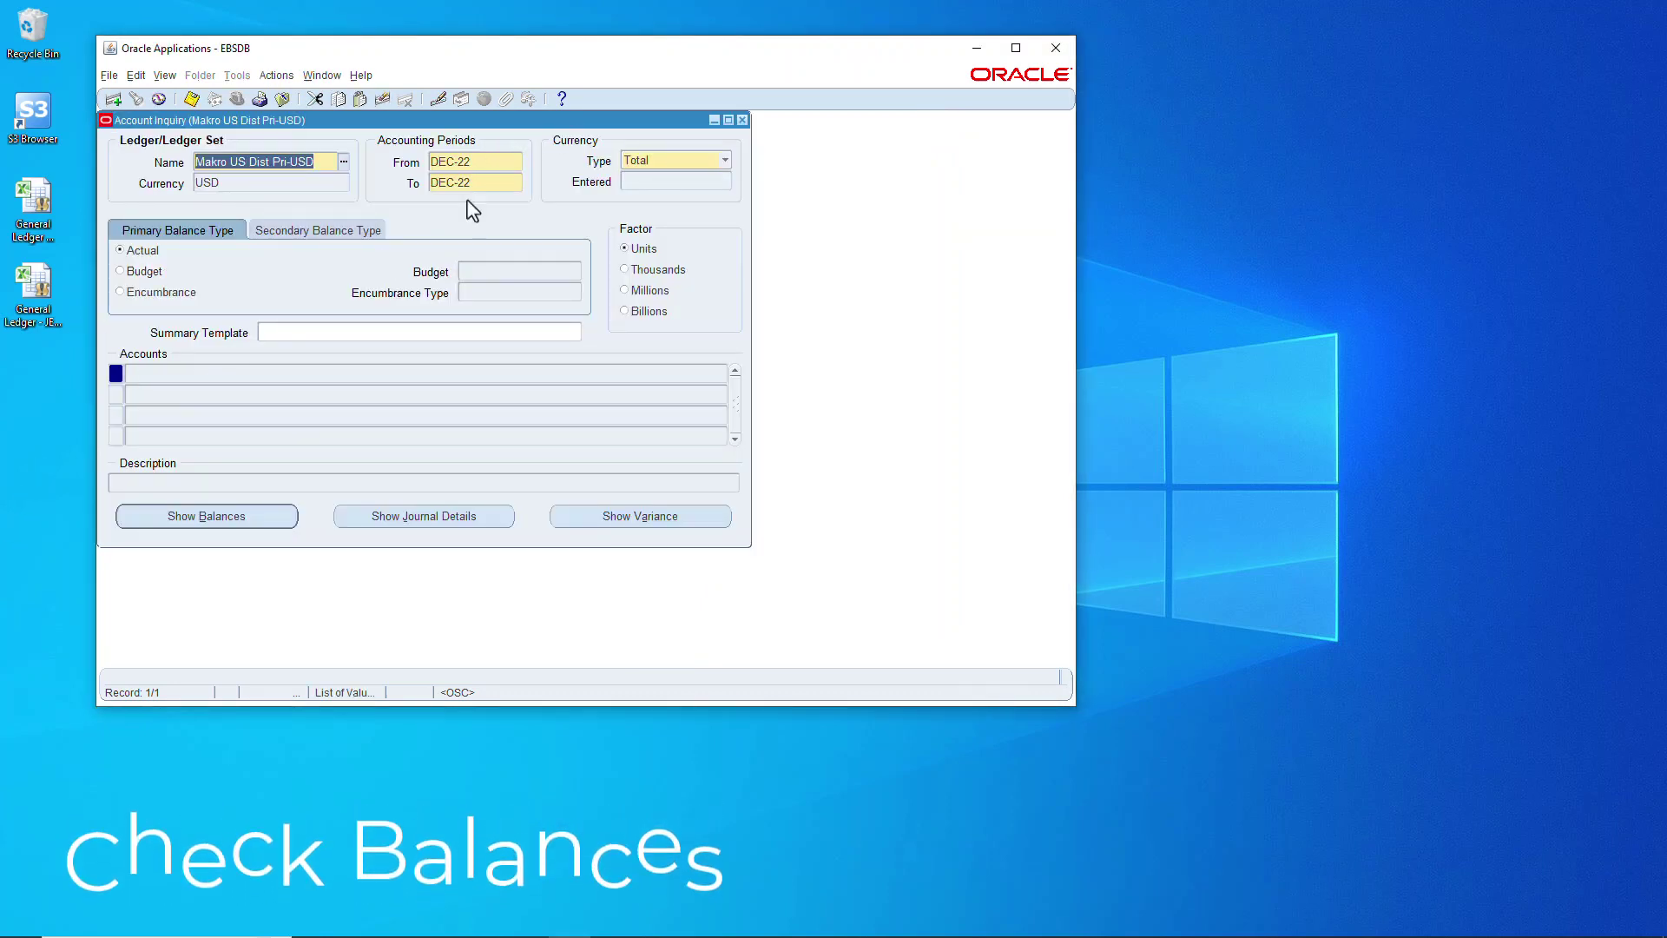
Step: Search accounts 1021.62101, cost centers 1000–1999, ranges 00000–99999 and 0000–9999
click(223, 368)
key(Tab)
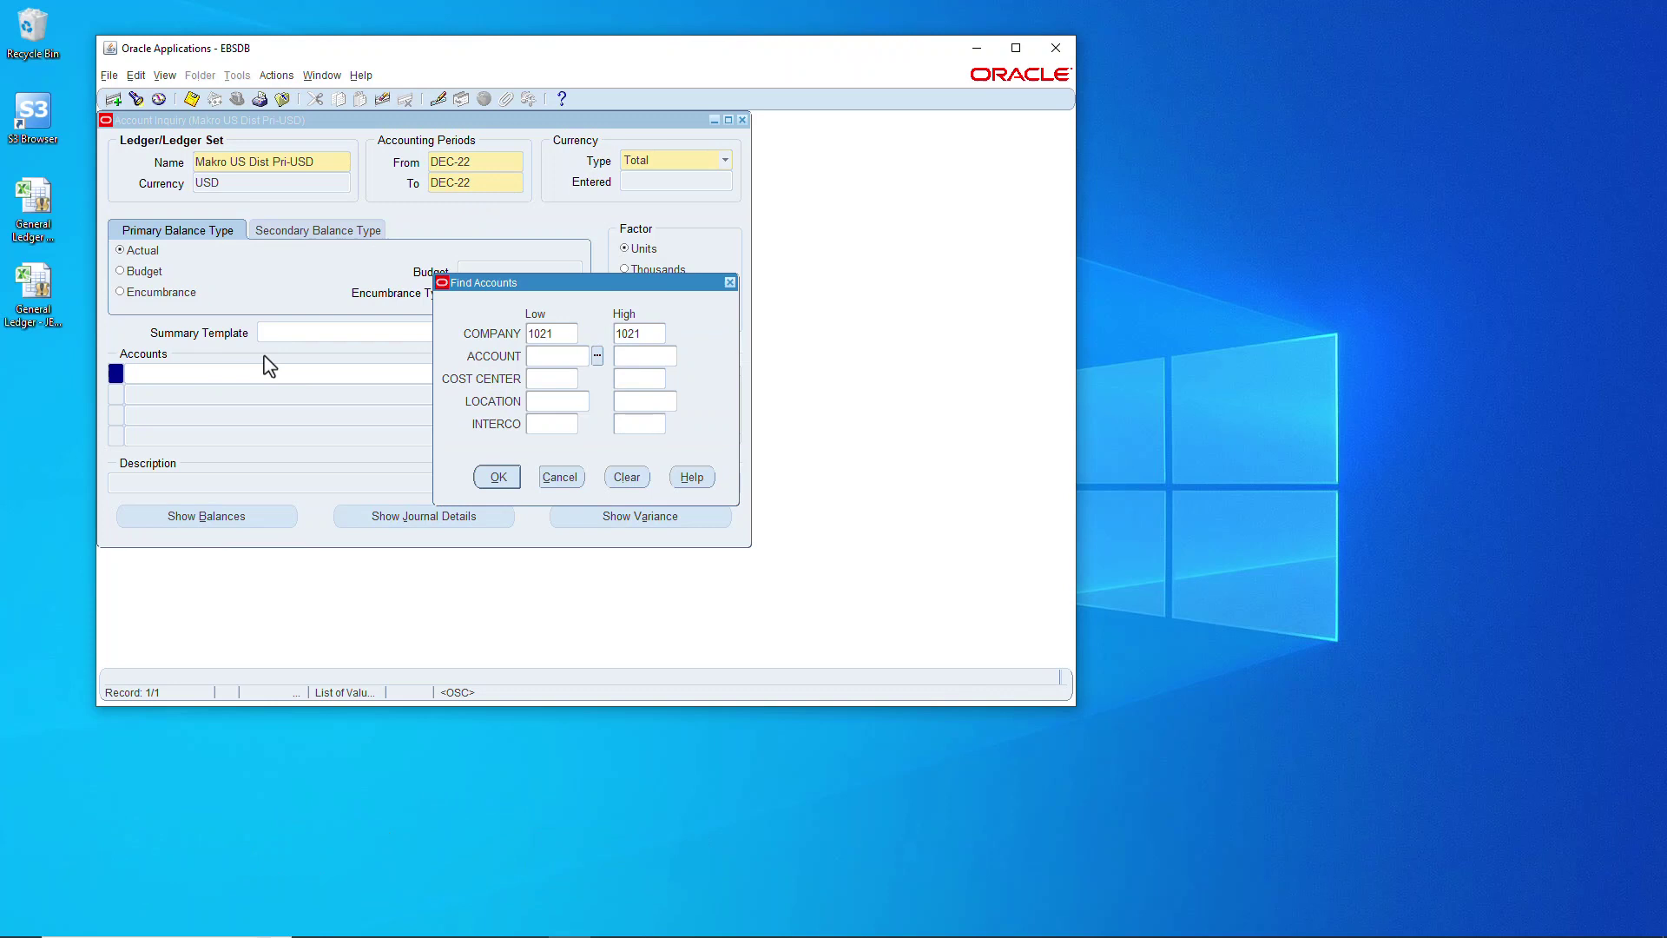
text(62101)
key(Tab)
key(Tab)
text(1000)
key(Tab)
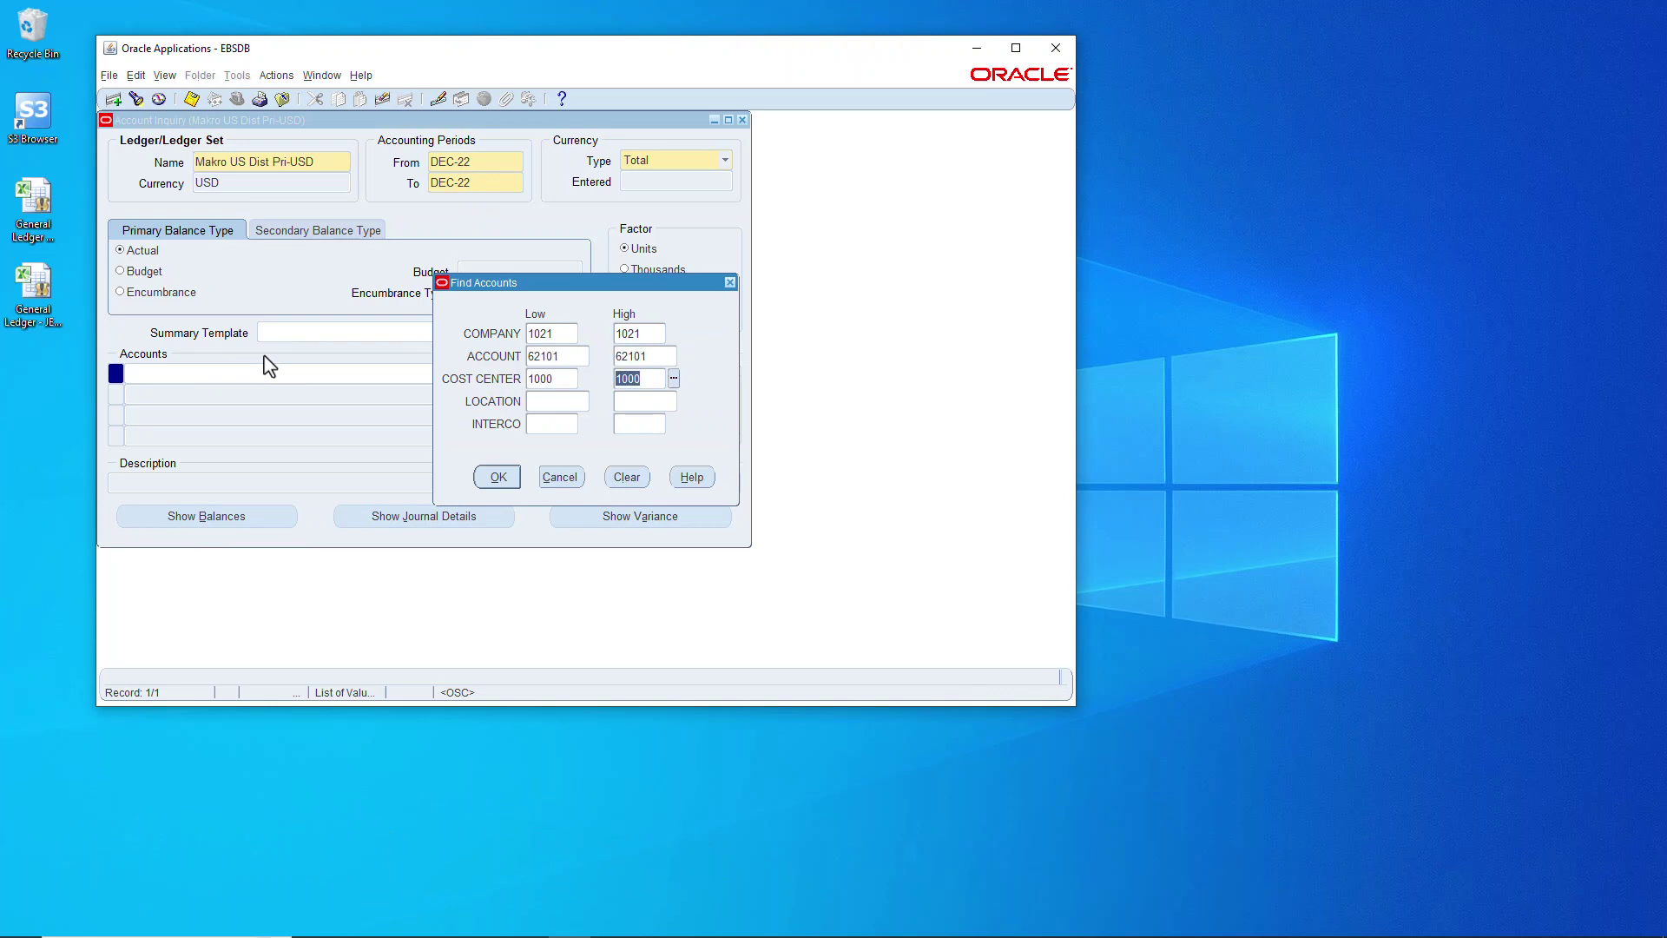
text(1999)
key(Tab)
text(00000)
key(Tab)
text(99999)
key(Tab)
text(0000	9999)
key(Tab)
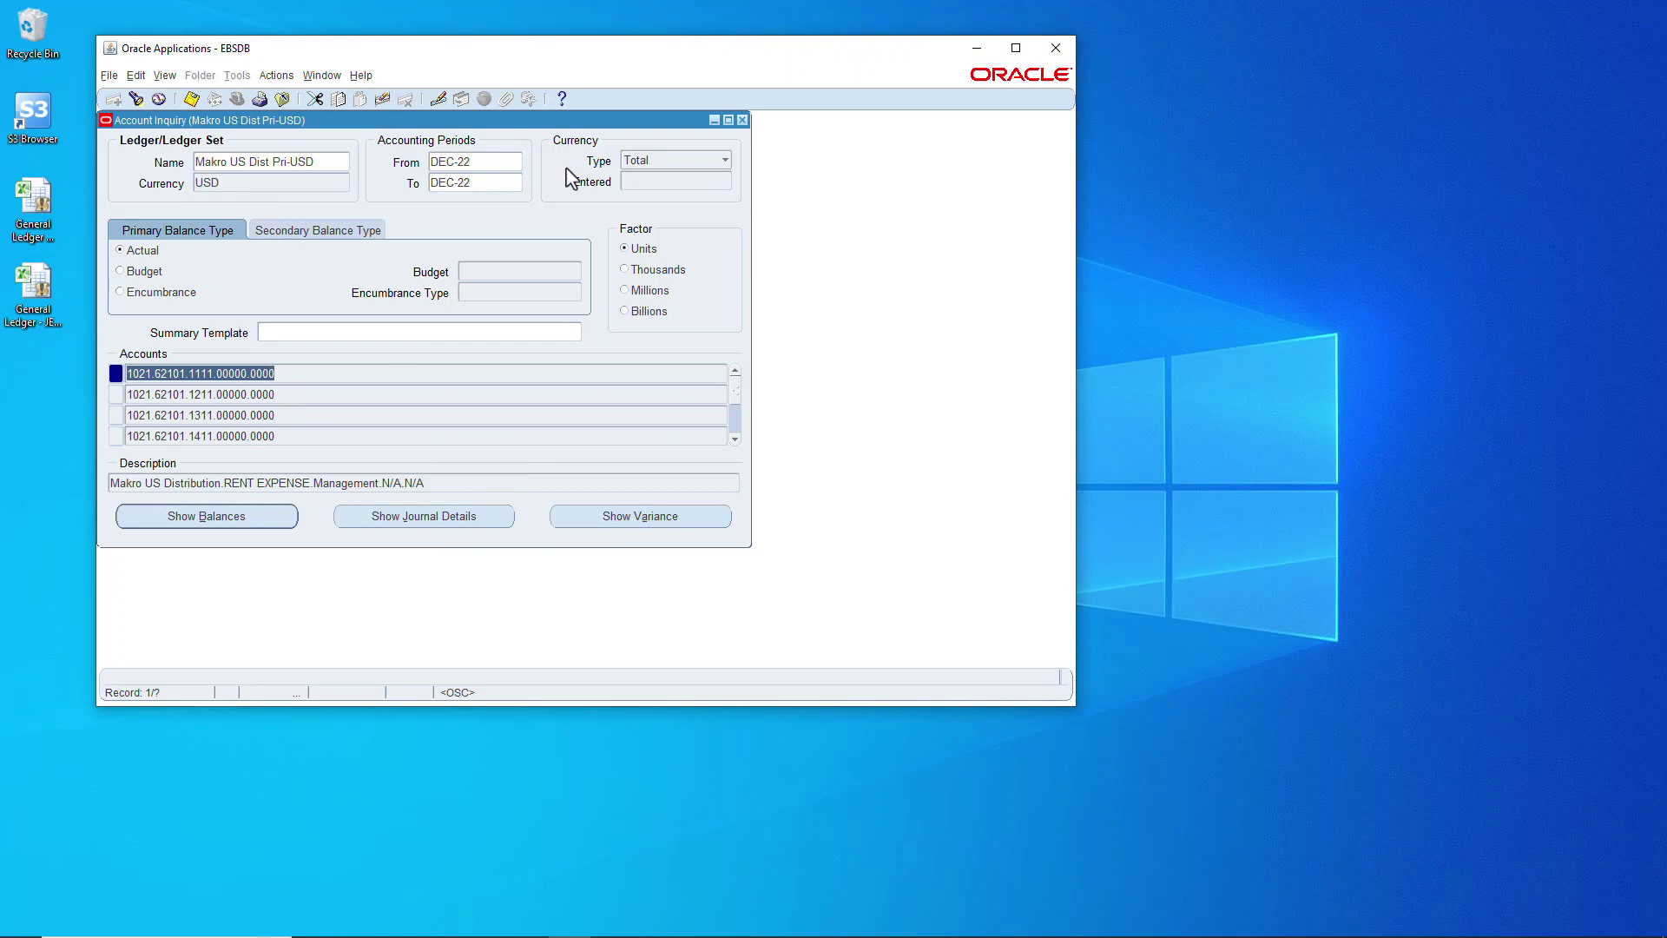
Step: Switch to Statistical balances and check cost centers 1111, 1211 and 1311
click(209, 516)
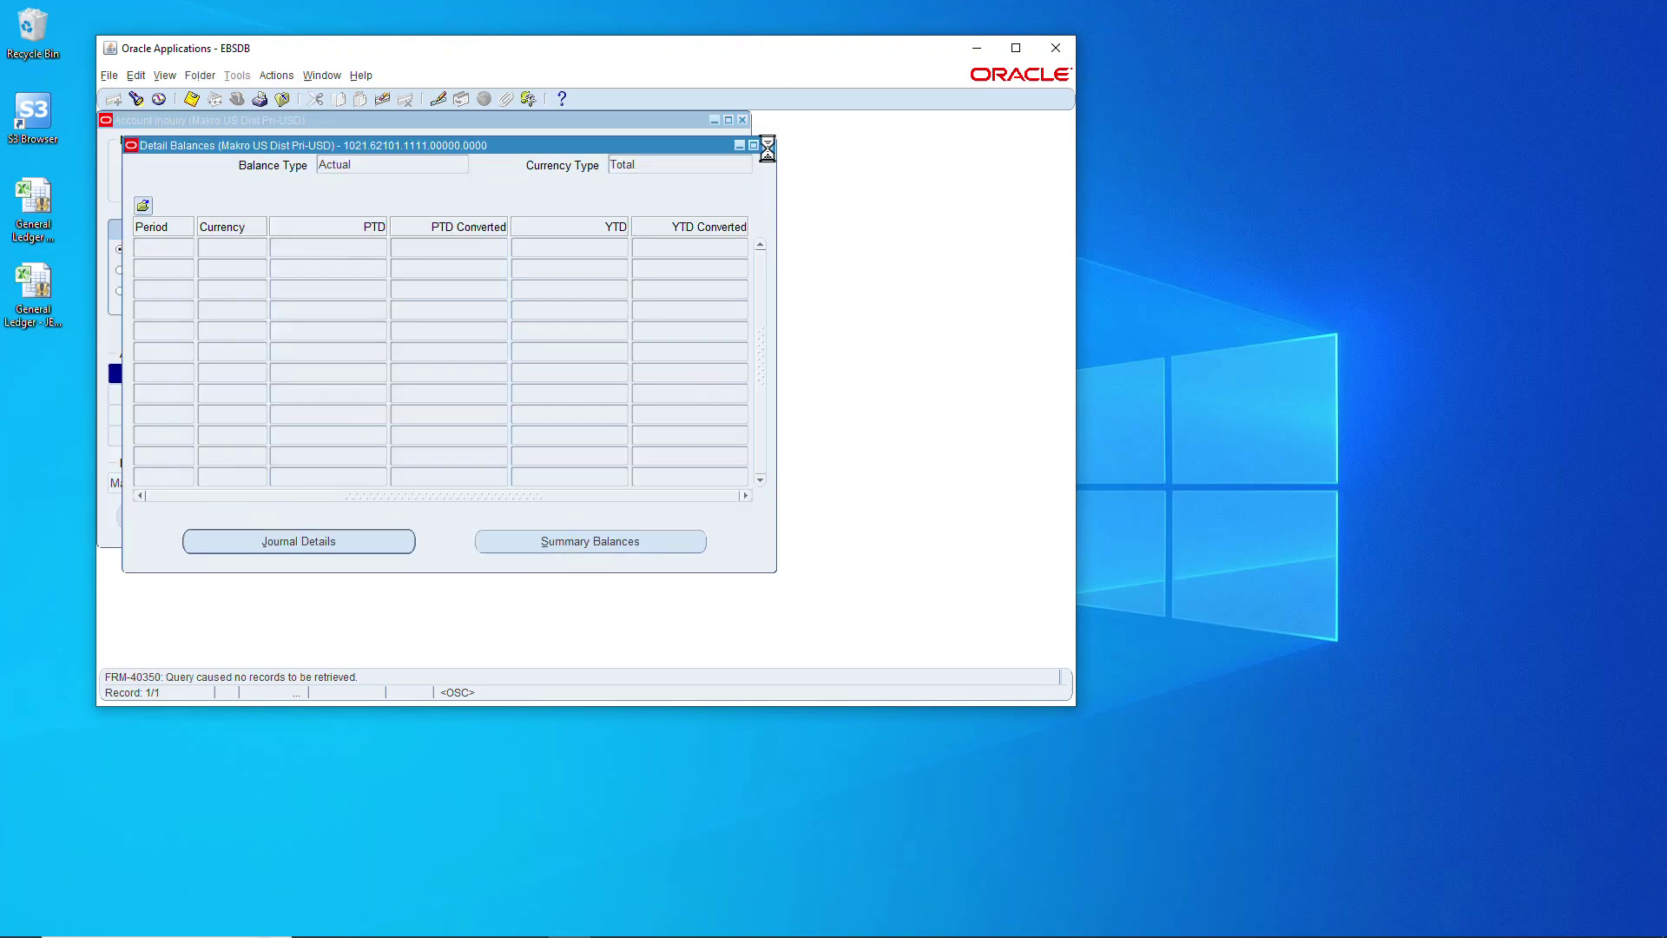
click(764, 142)
click(719, 162)
click(647, 145)
click(226, 373)
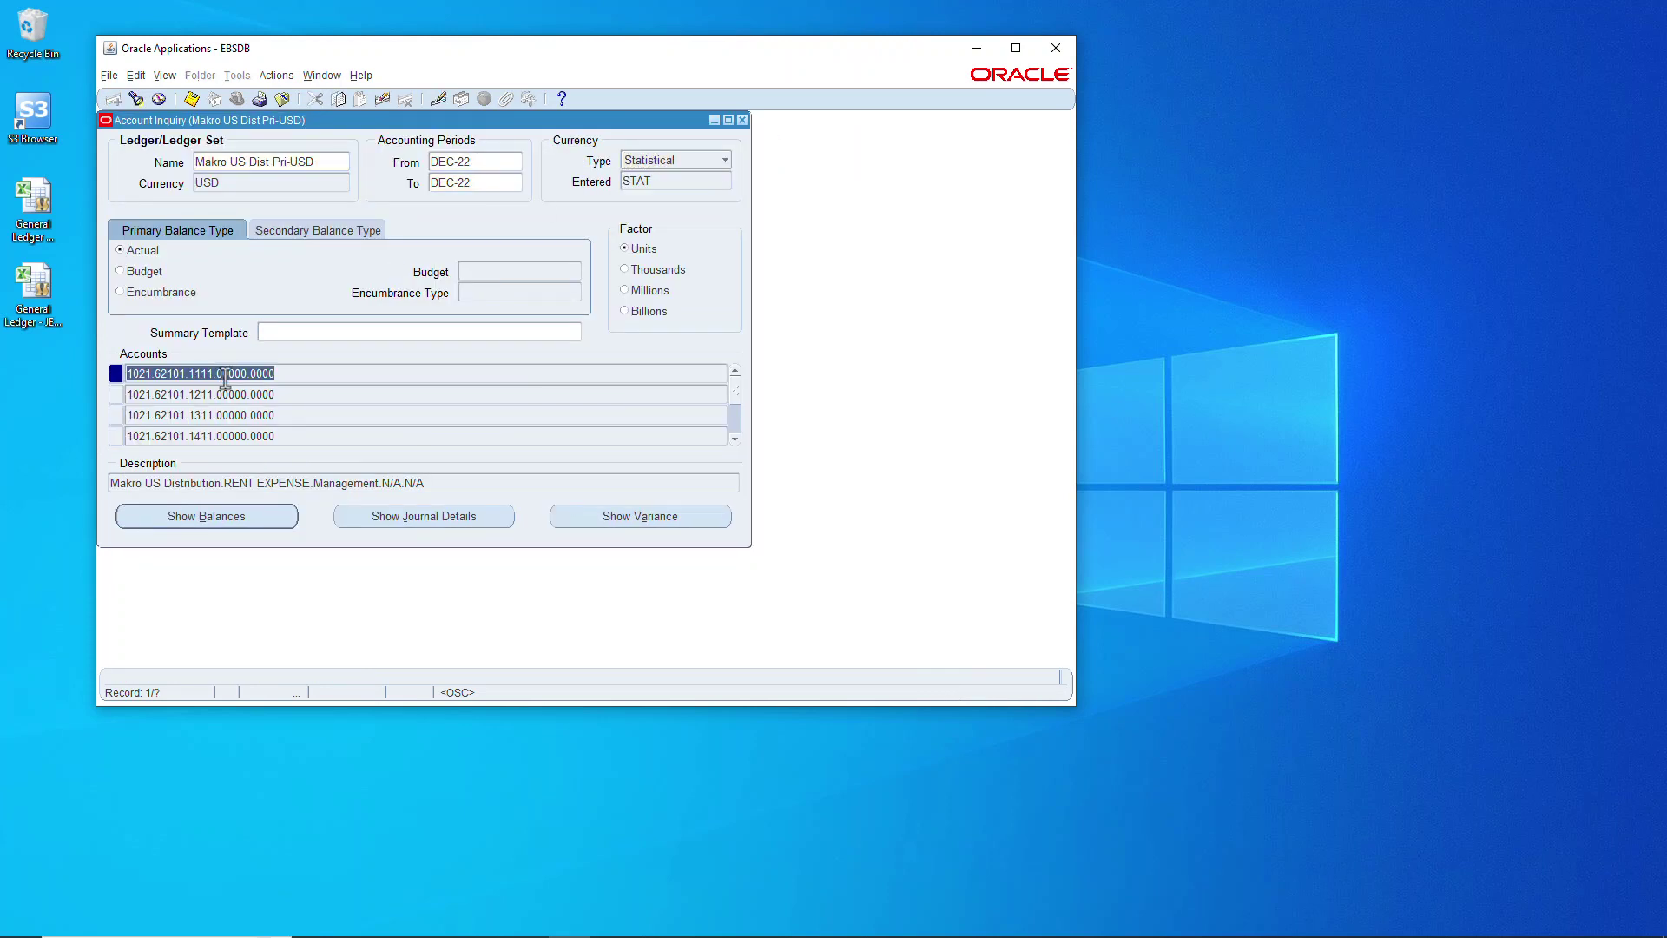
click(228, 515)
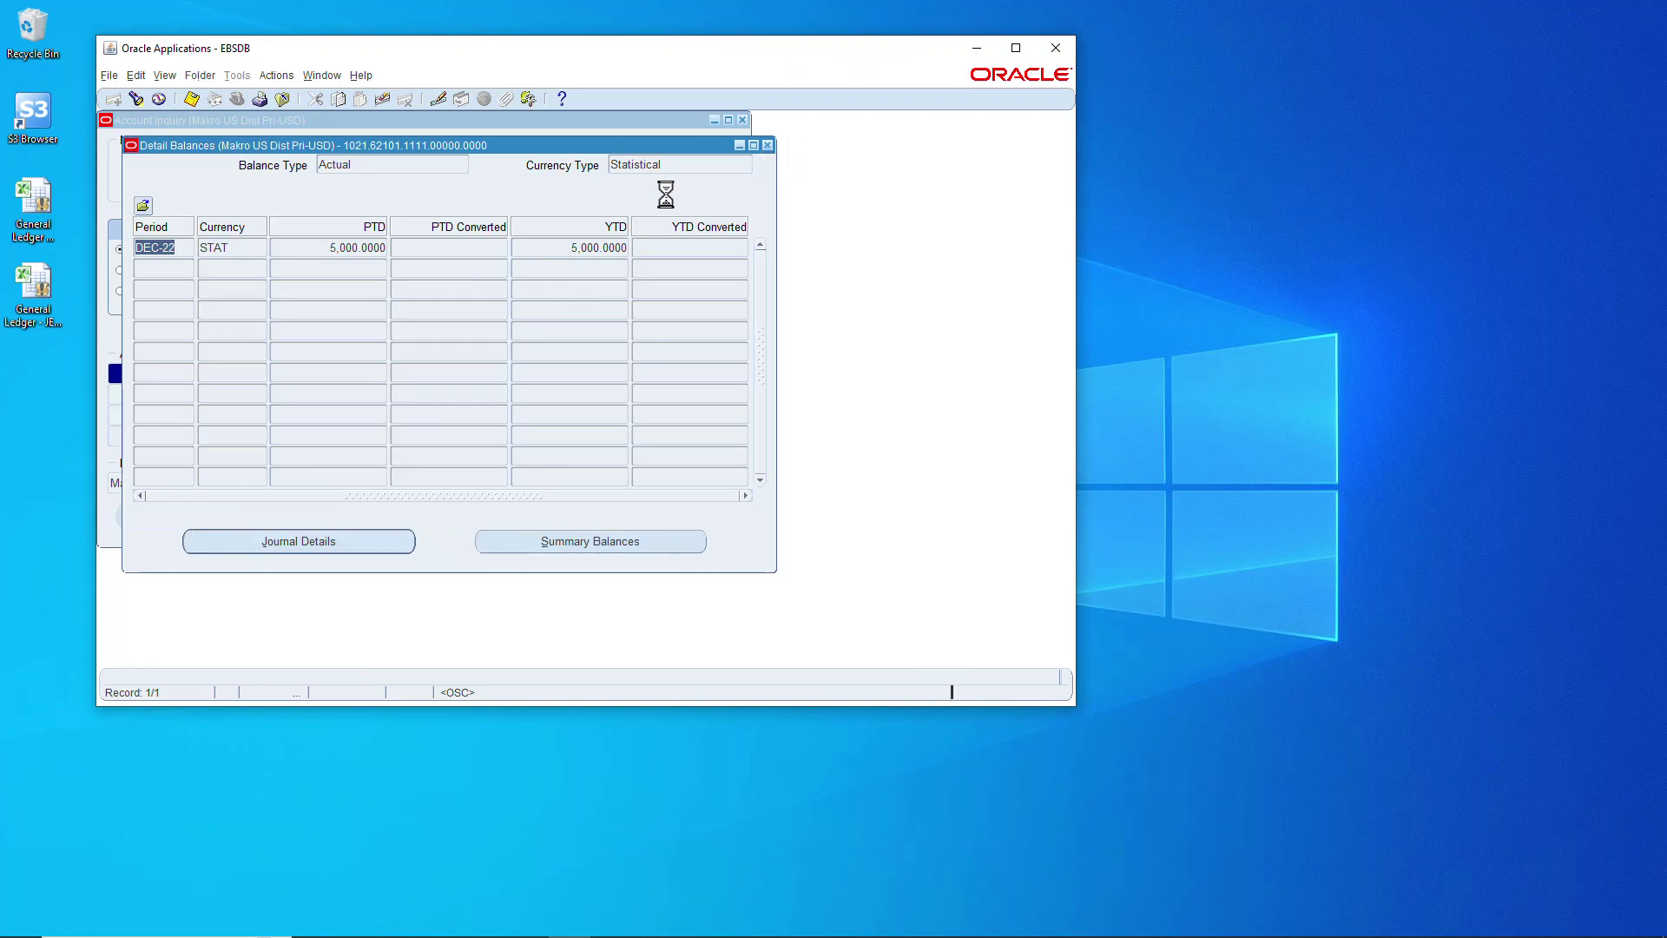
click(767, 145)
click(225, 394)
click(226, 516)
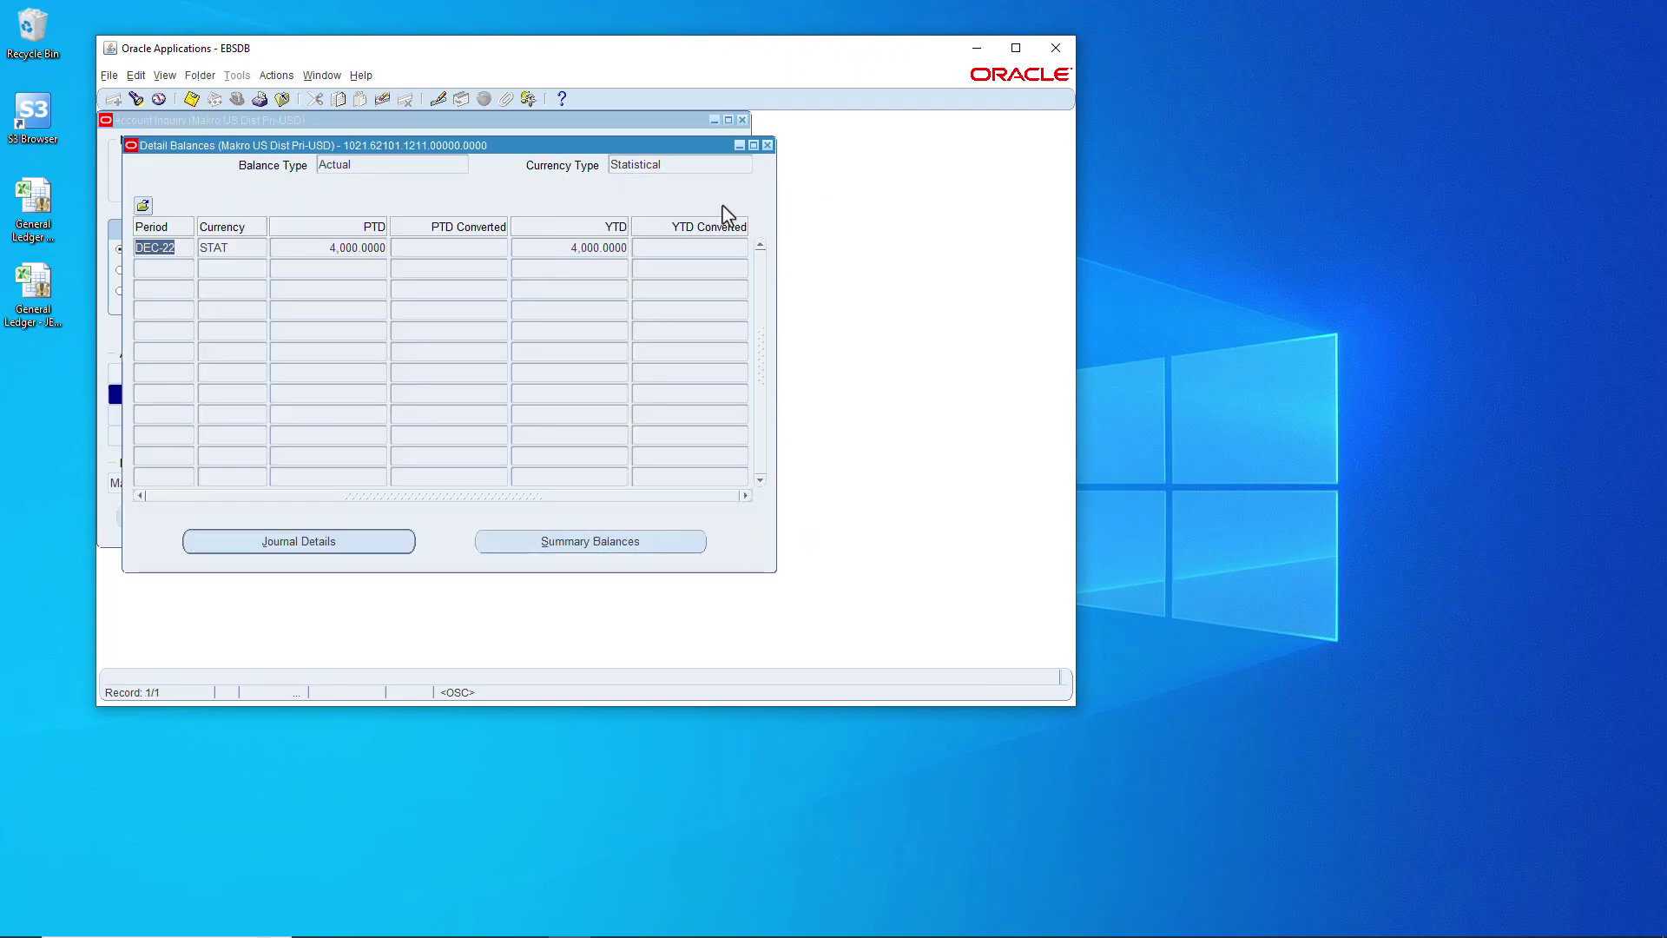
click(767, 145)
click(226, 415)
click(227, 515)
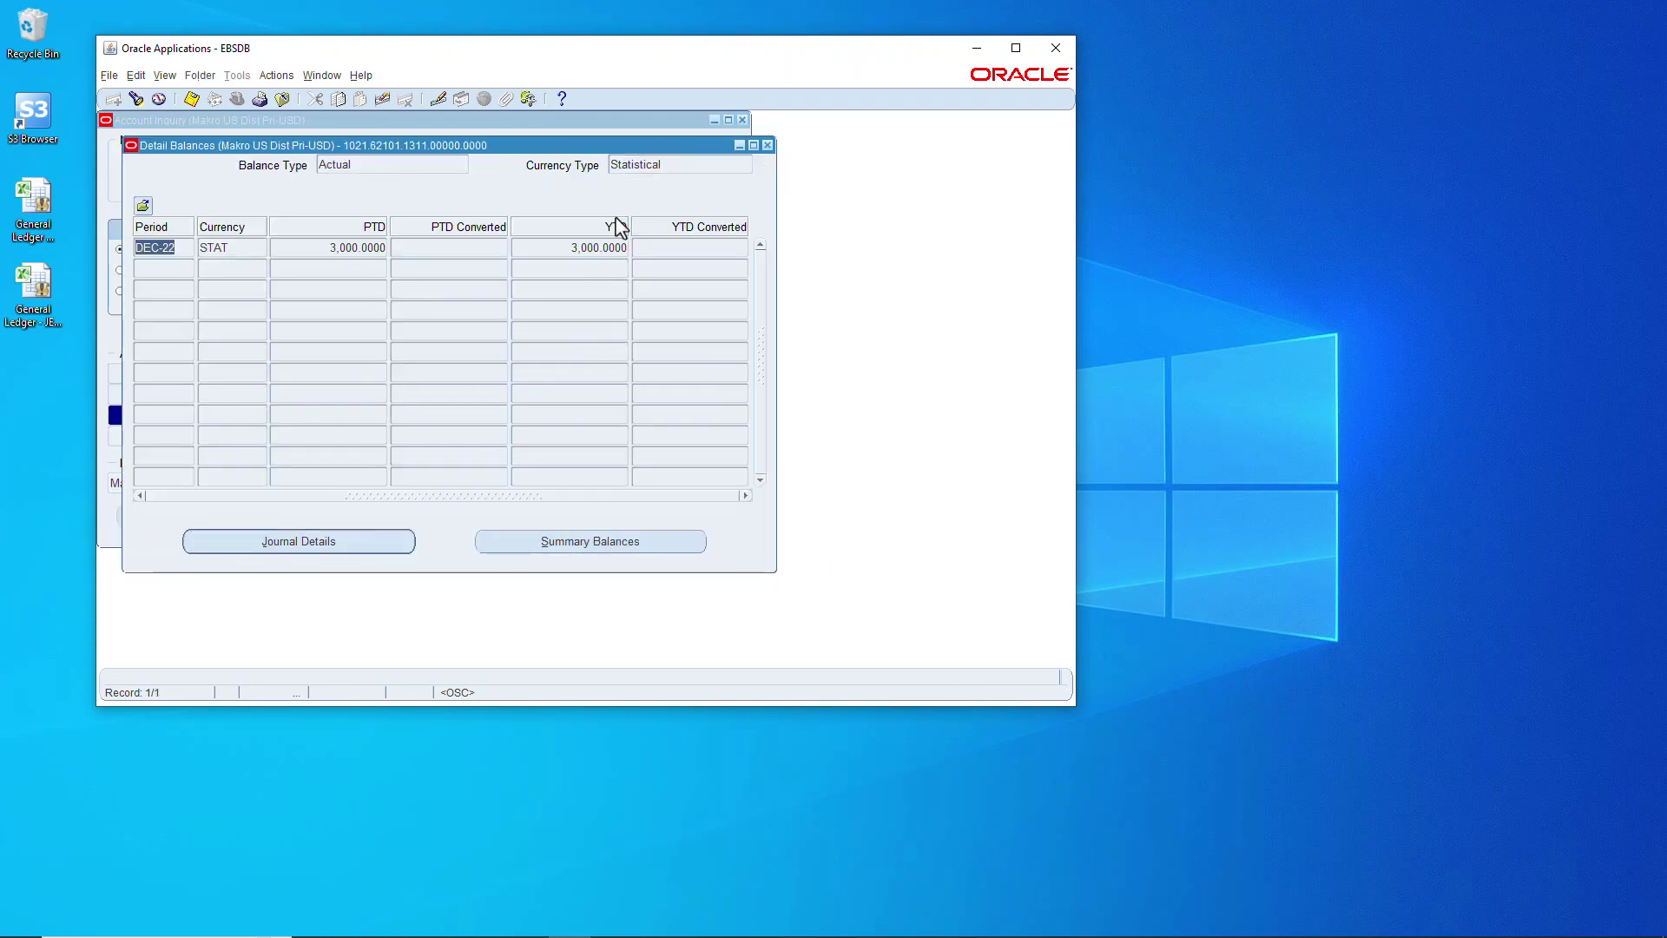
click(767, 145)
Step: Check the statistical balances for cost centers 1411, 1611 and 1999
click(228, 435)
click(229, 518)
click(767, 145)
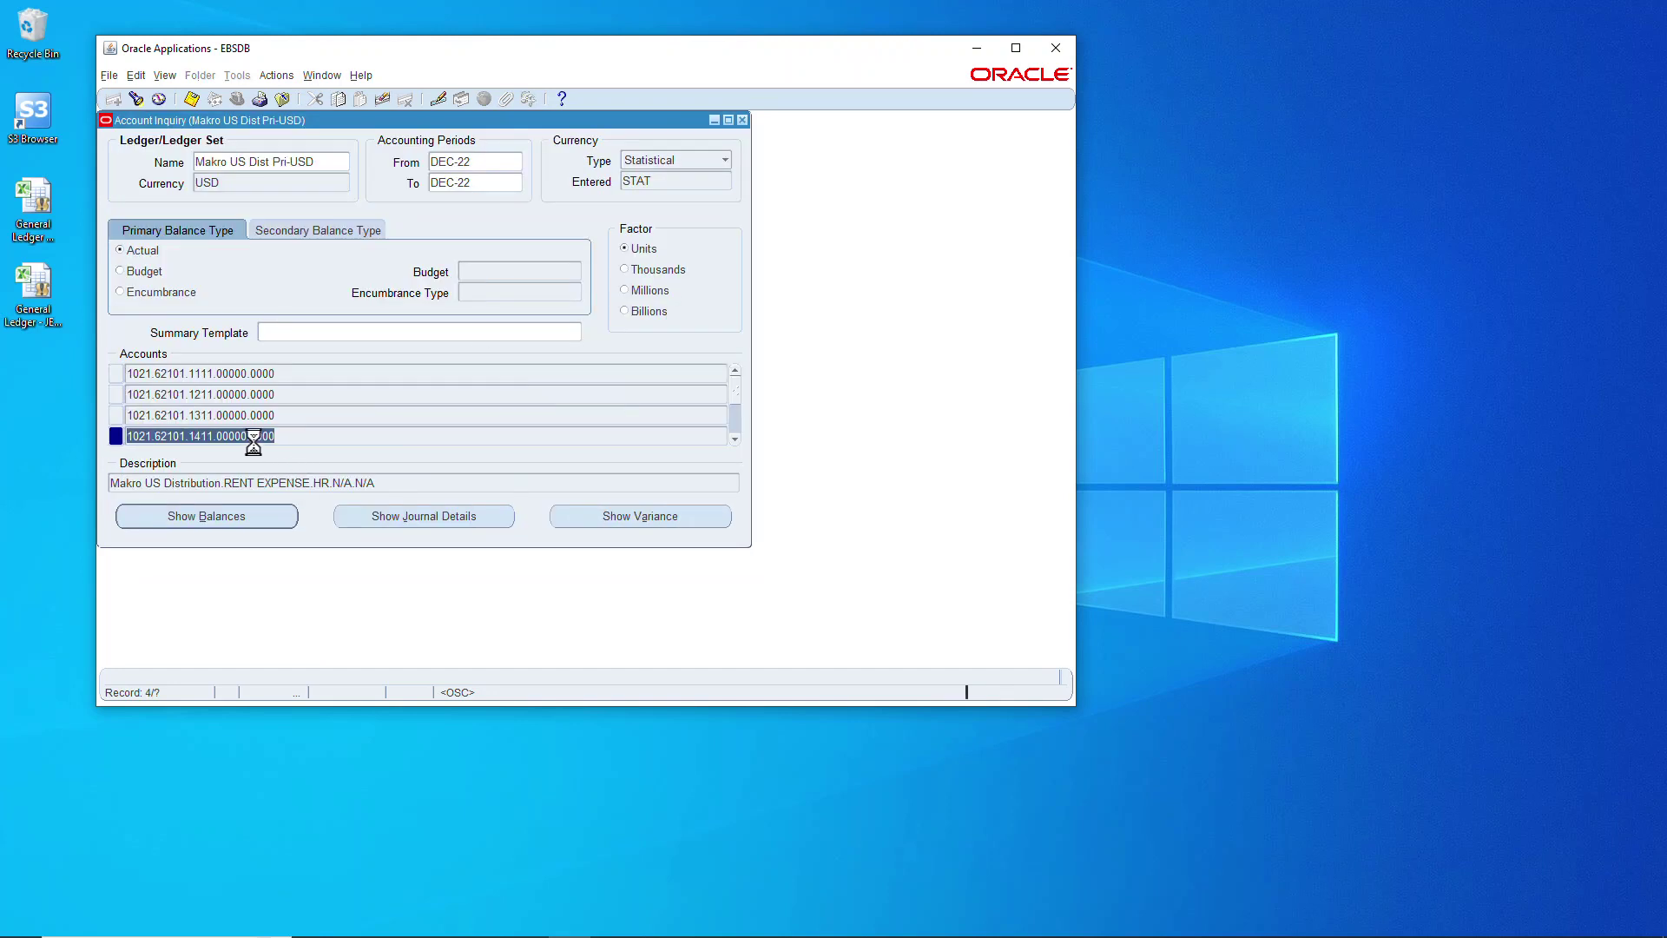
scroll(253, 438, down, 3)
click(156, 415)
click(187, 516)
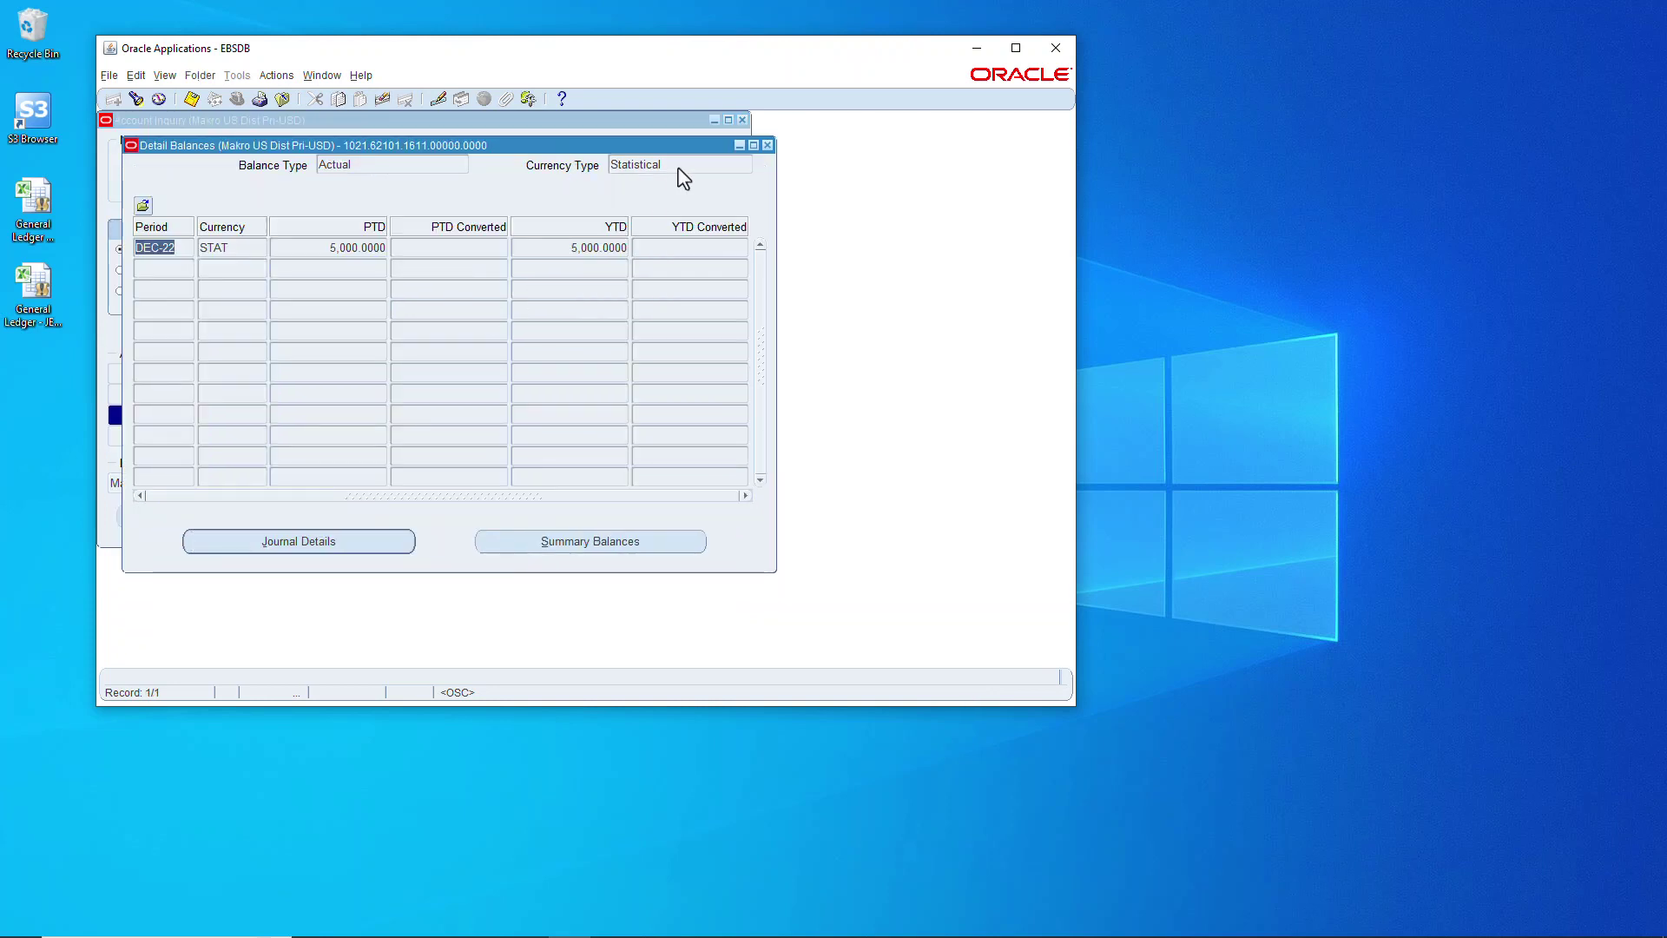
click(768, 145)
click(184, 434)
click(224, 518)
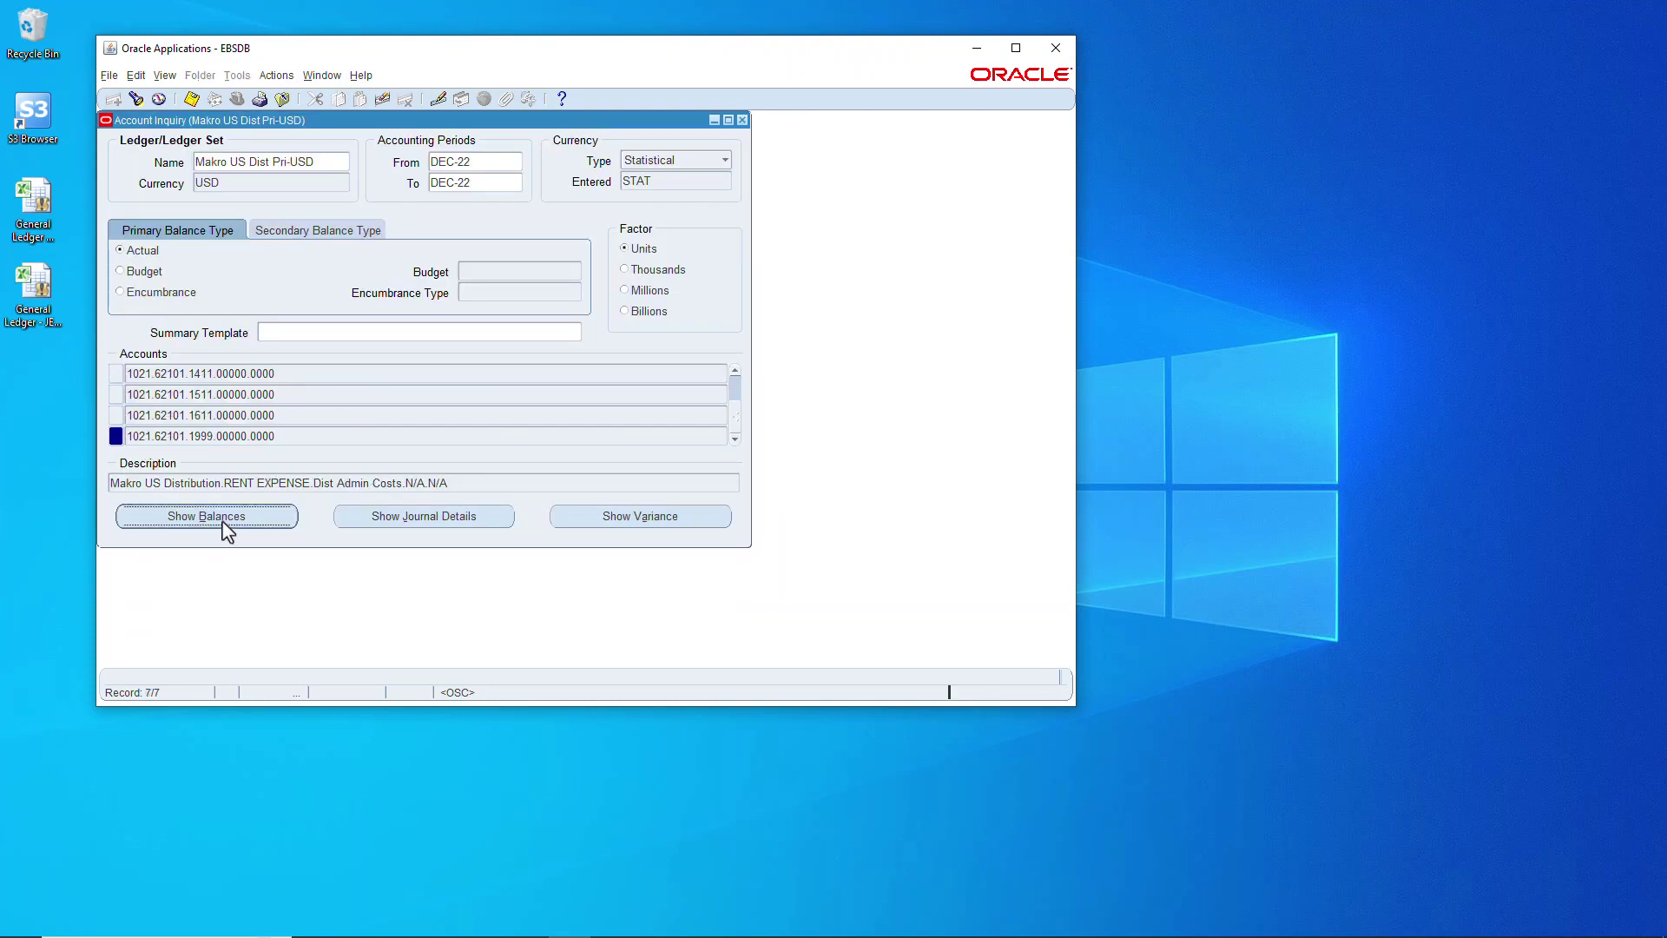
click(765, 143)
Step: Show the Total balance of 100,000.00 USD for account 1021.62101.1999, then close the inquiry
click(726, 161)
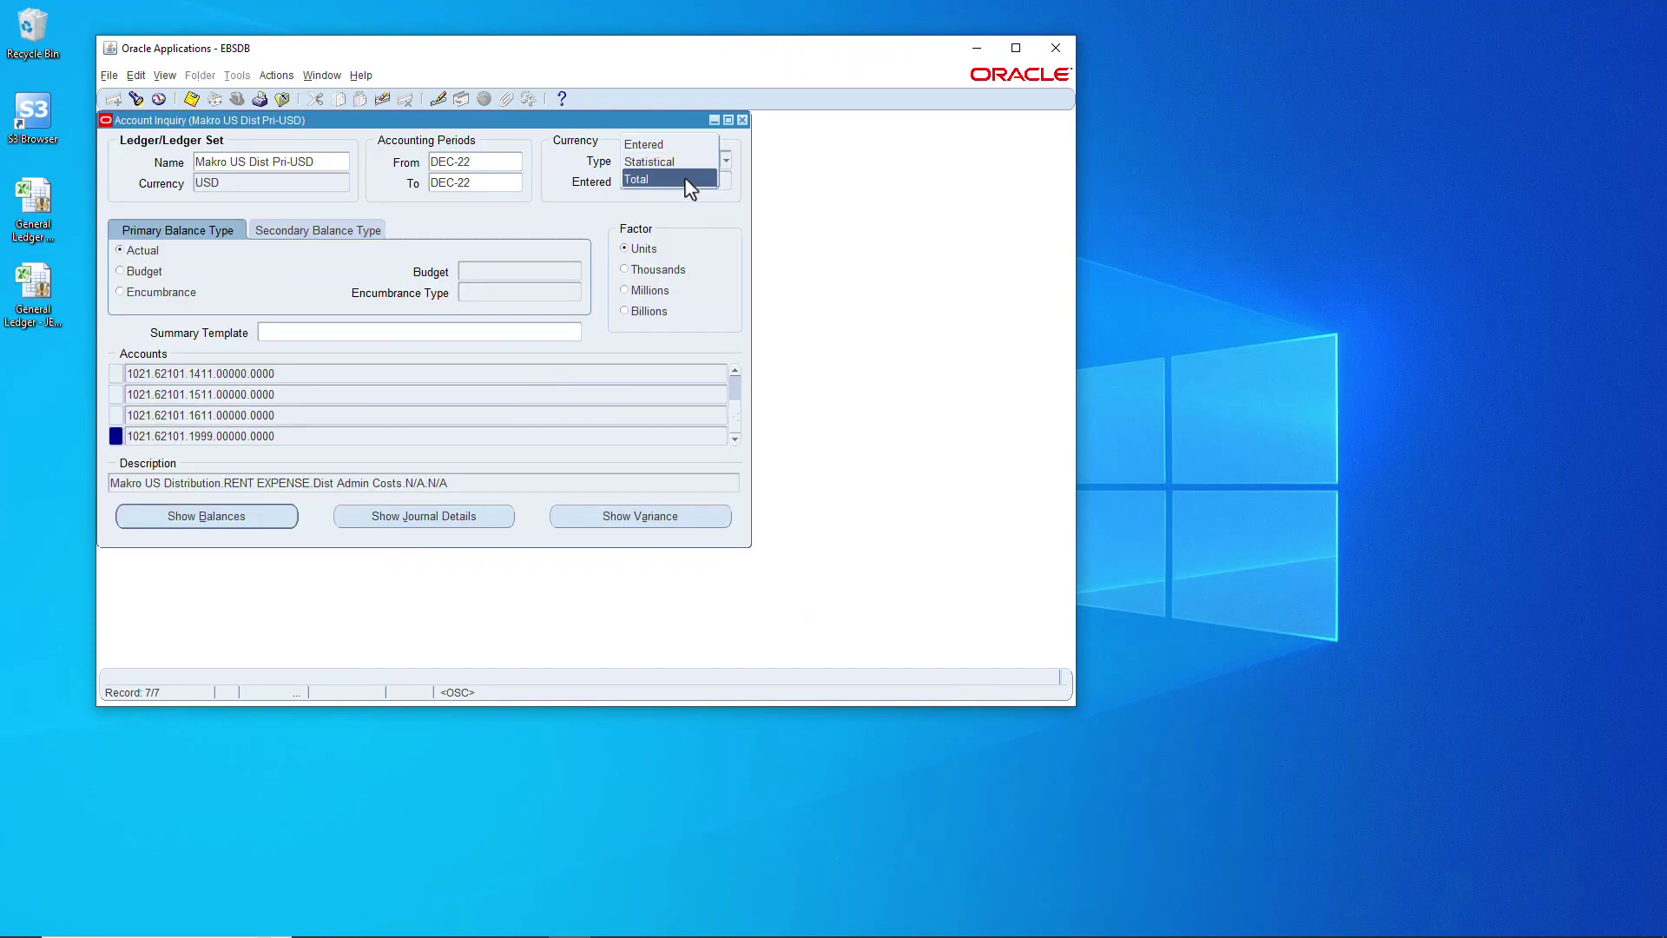
click(688, 179)
click(196, 434)
click(227, 515)
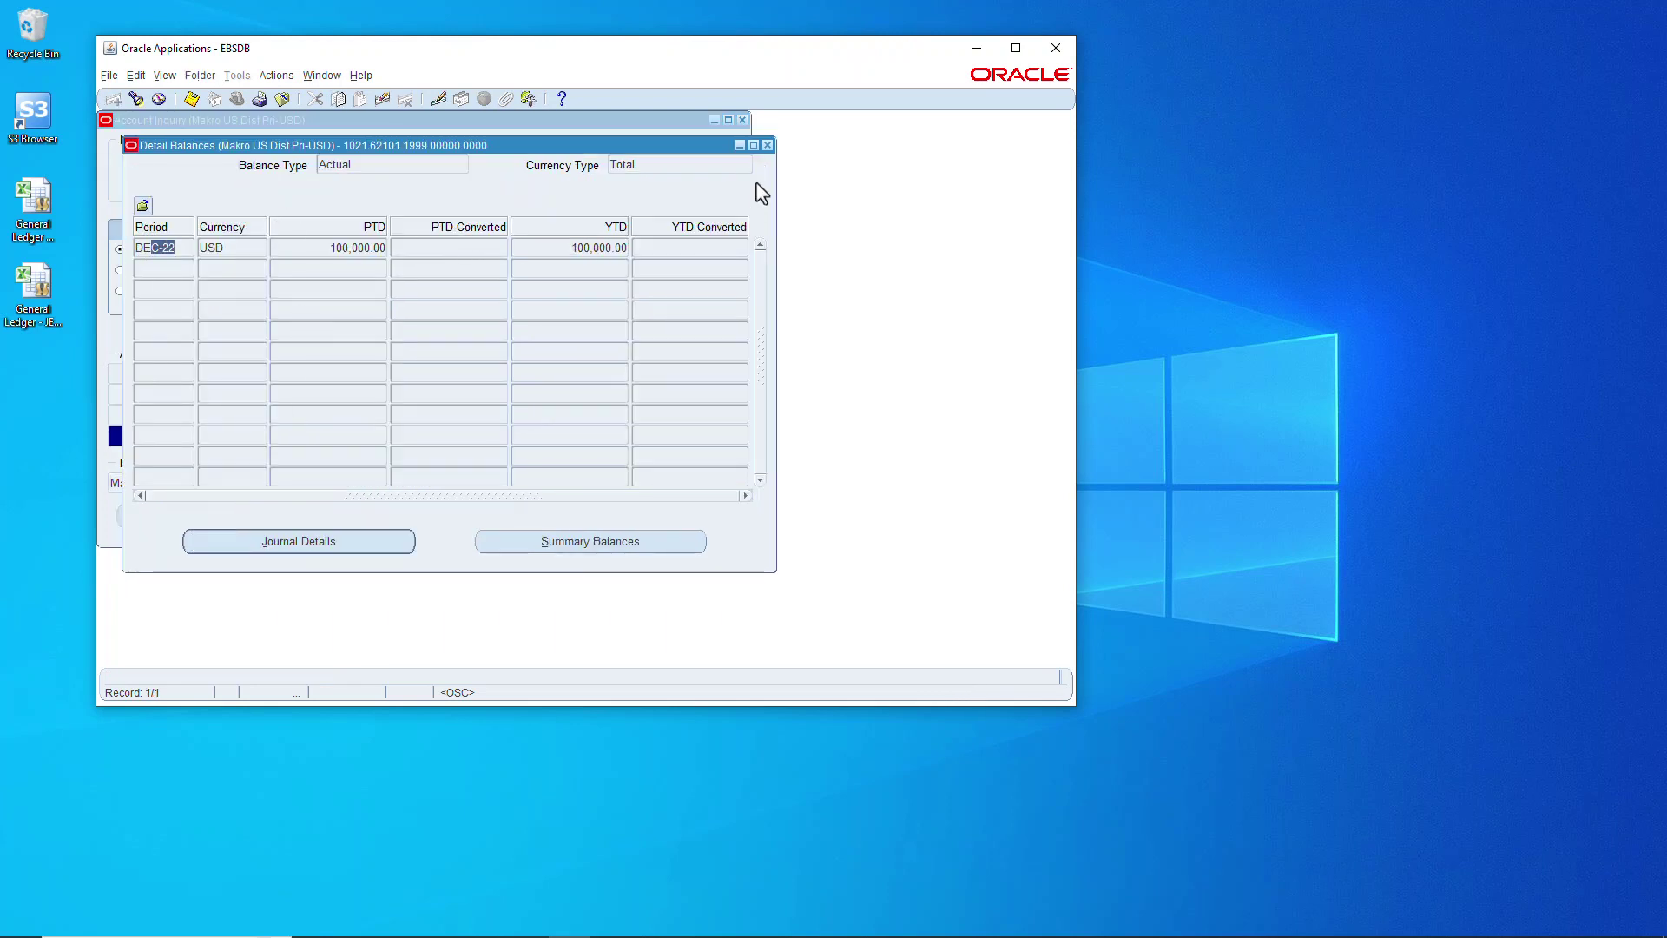
click(767, 146)
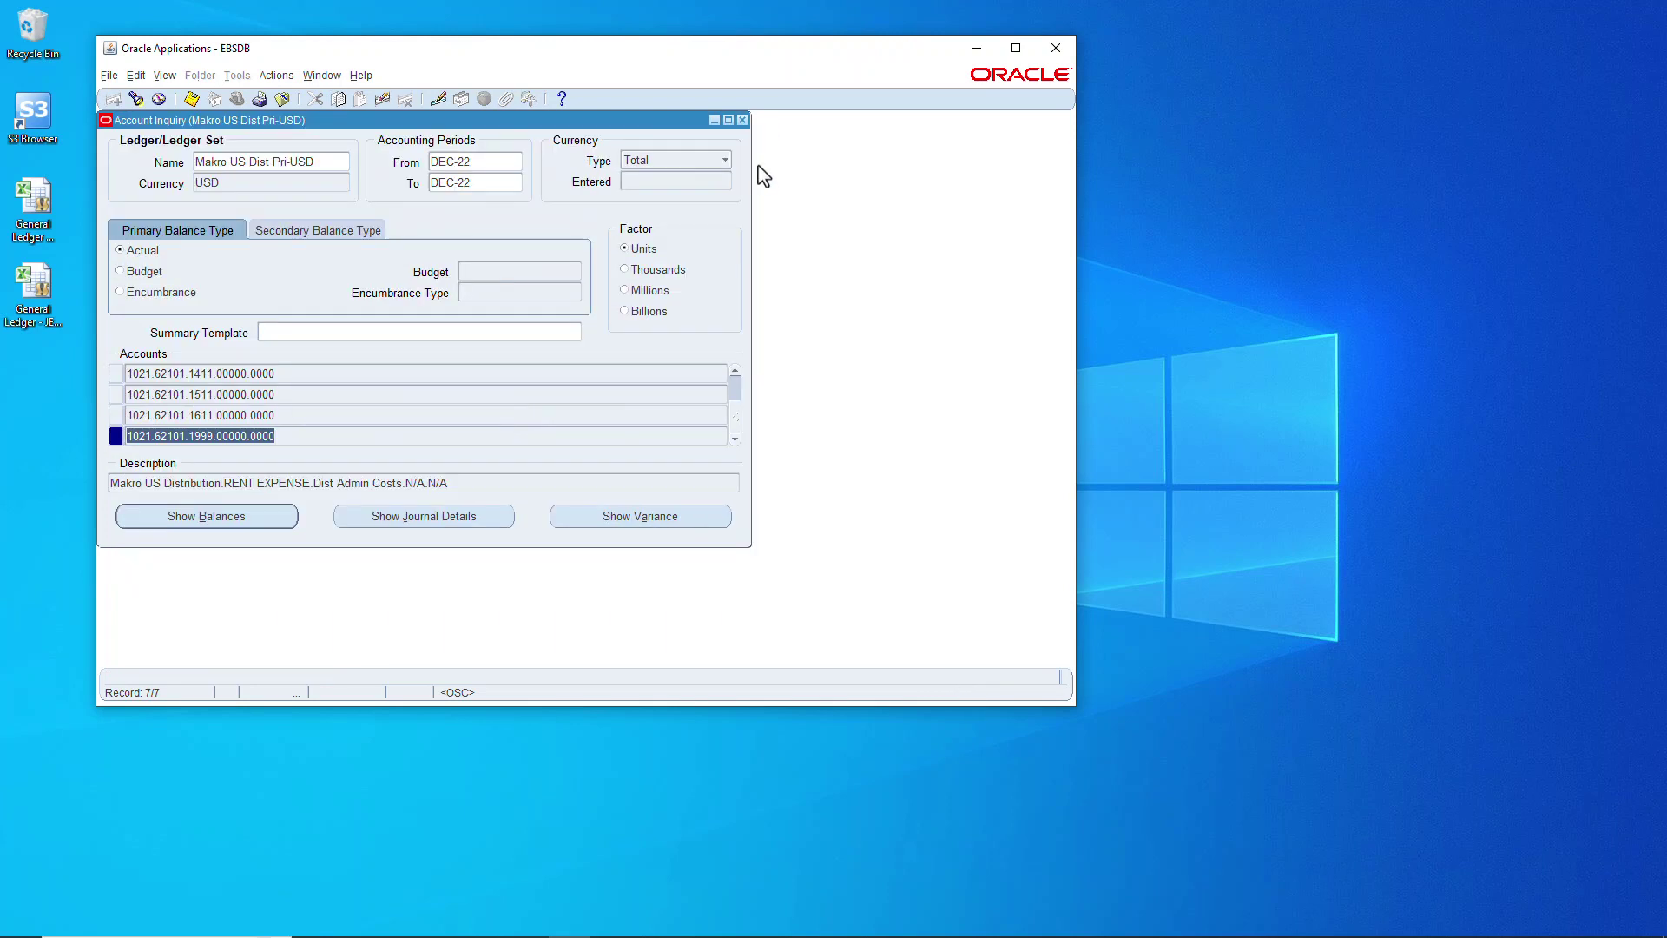
click(743, 121)
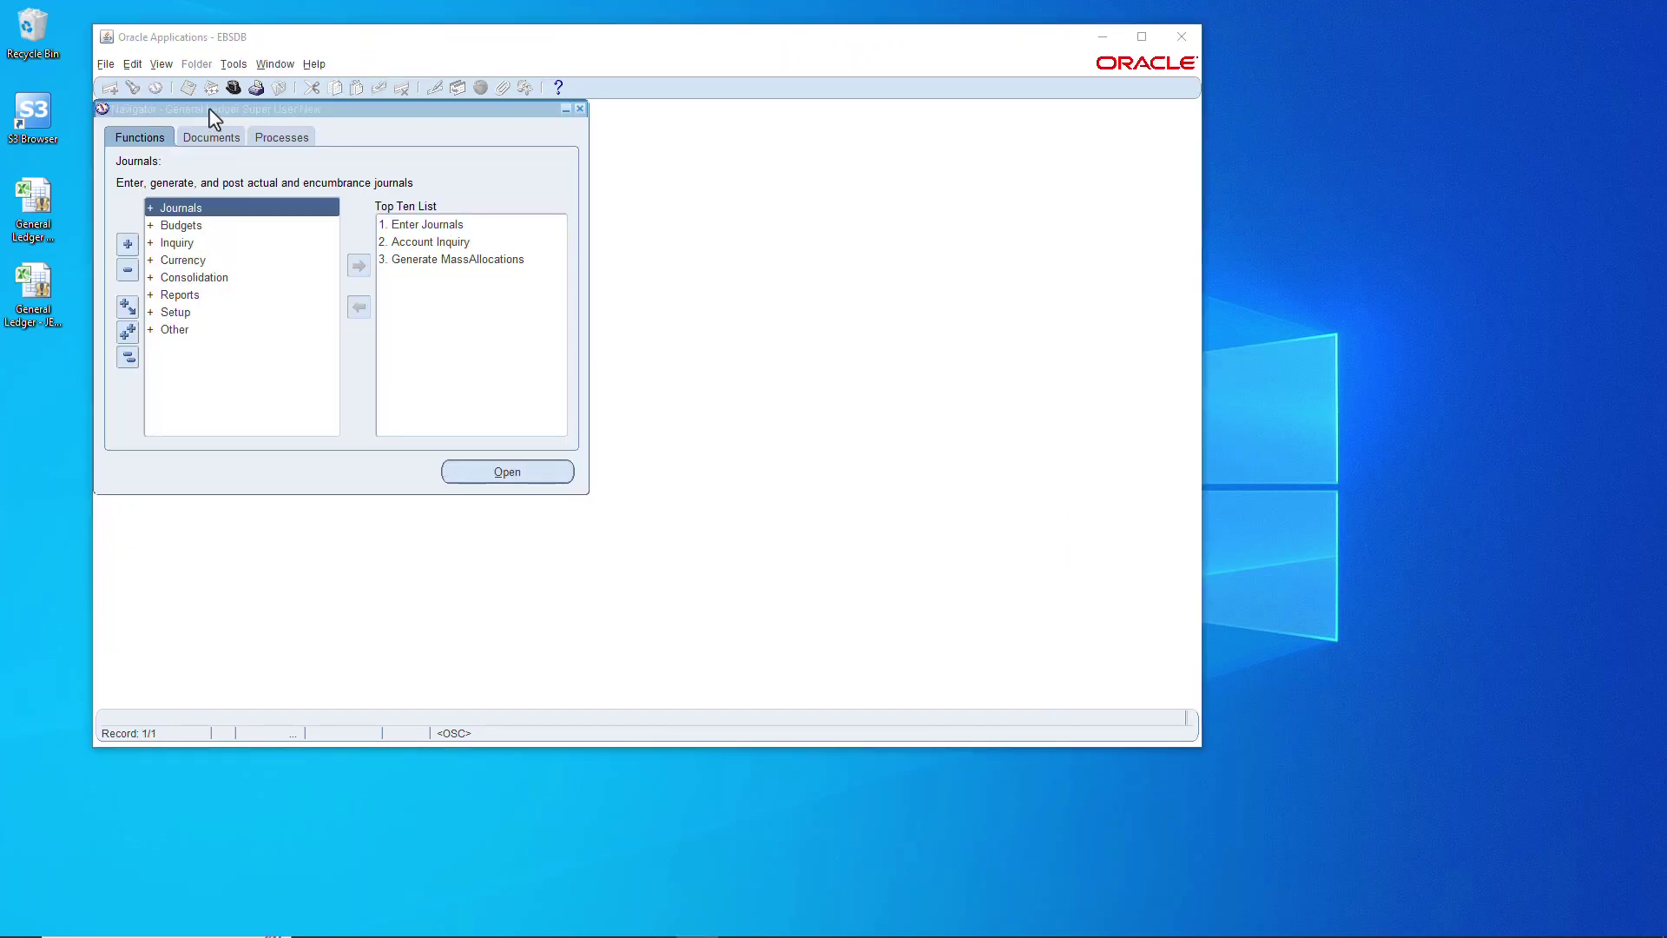
Step: Open the Generate MassAllocations form under Journals > Generate > Allocation
mouse_move(213, 117)
mouse_down()
mouse_move(264, 126)
mouse_move(233, 118)
mouse_up()
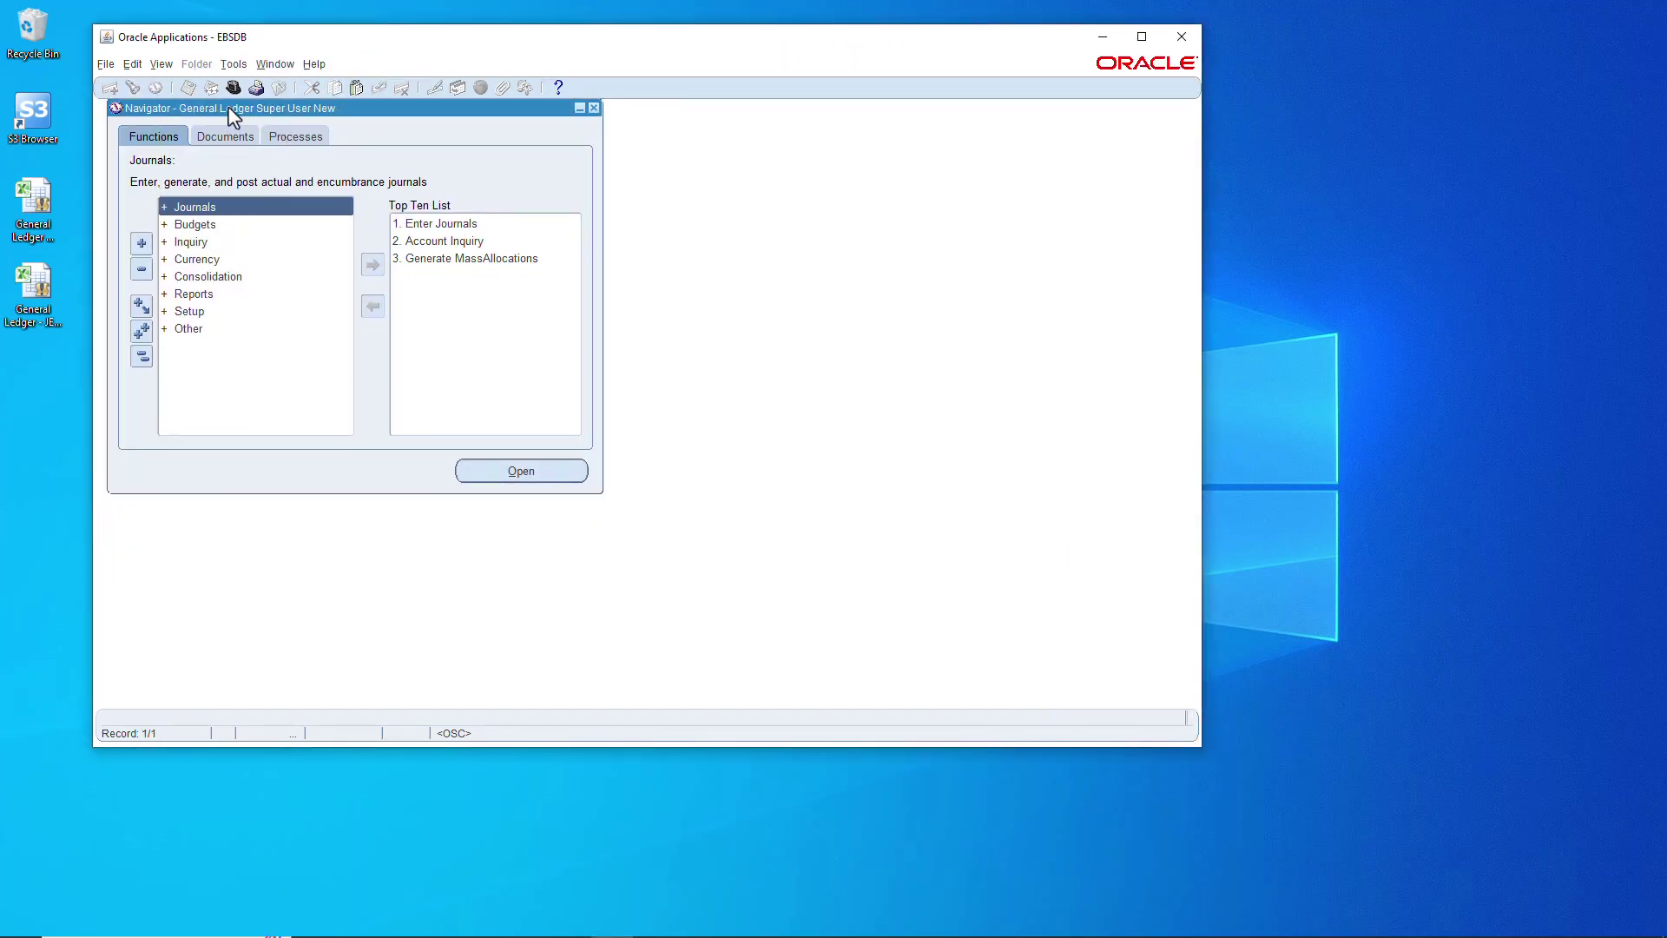
click(476, 258)
double_click(205, 210)
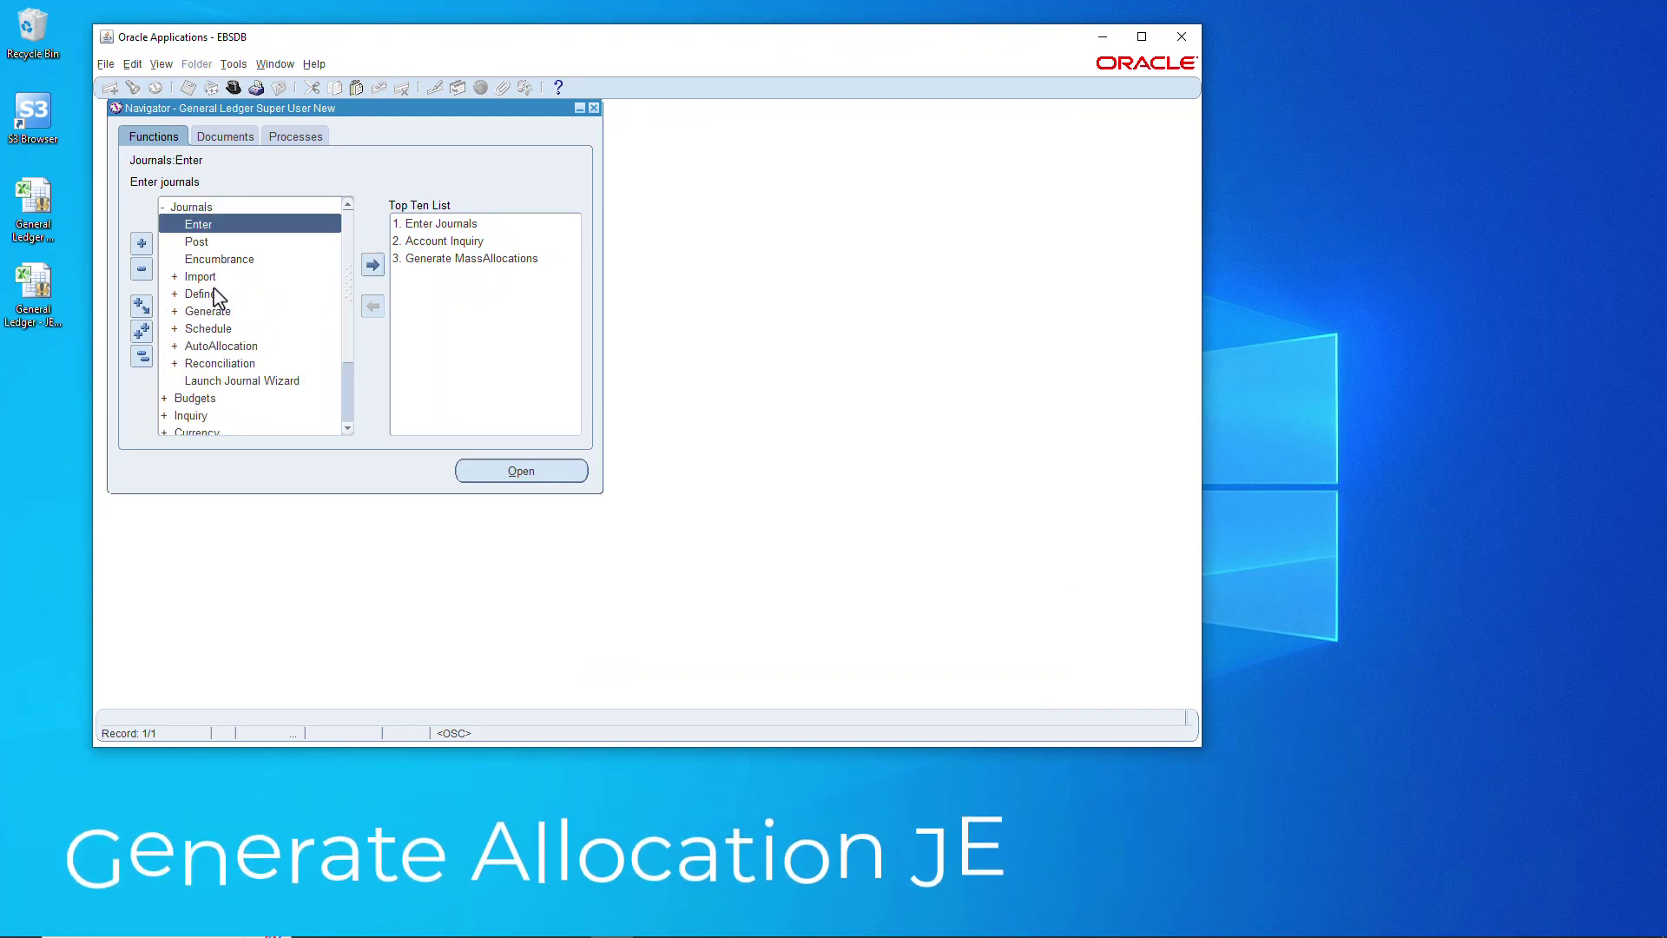
double_click(207, 311)
click(220, 345)
click(471, 258)
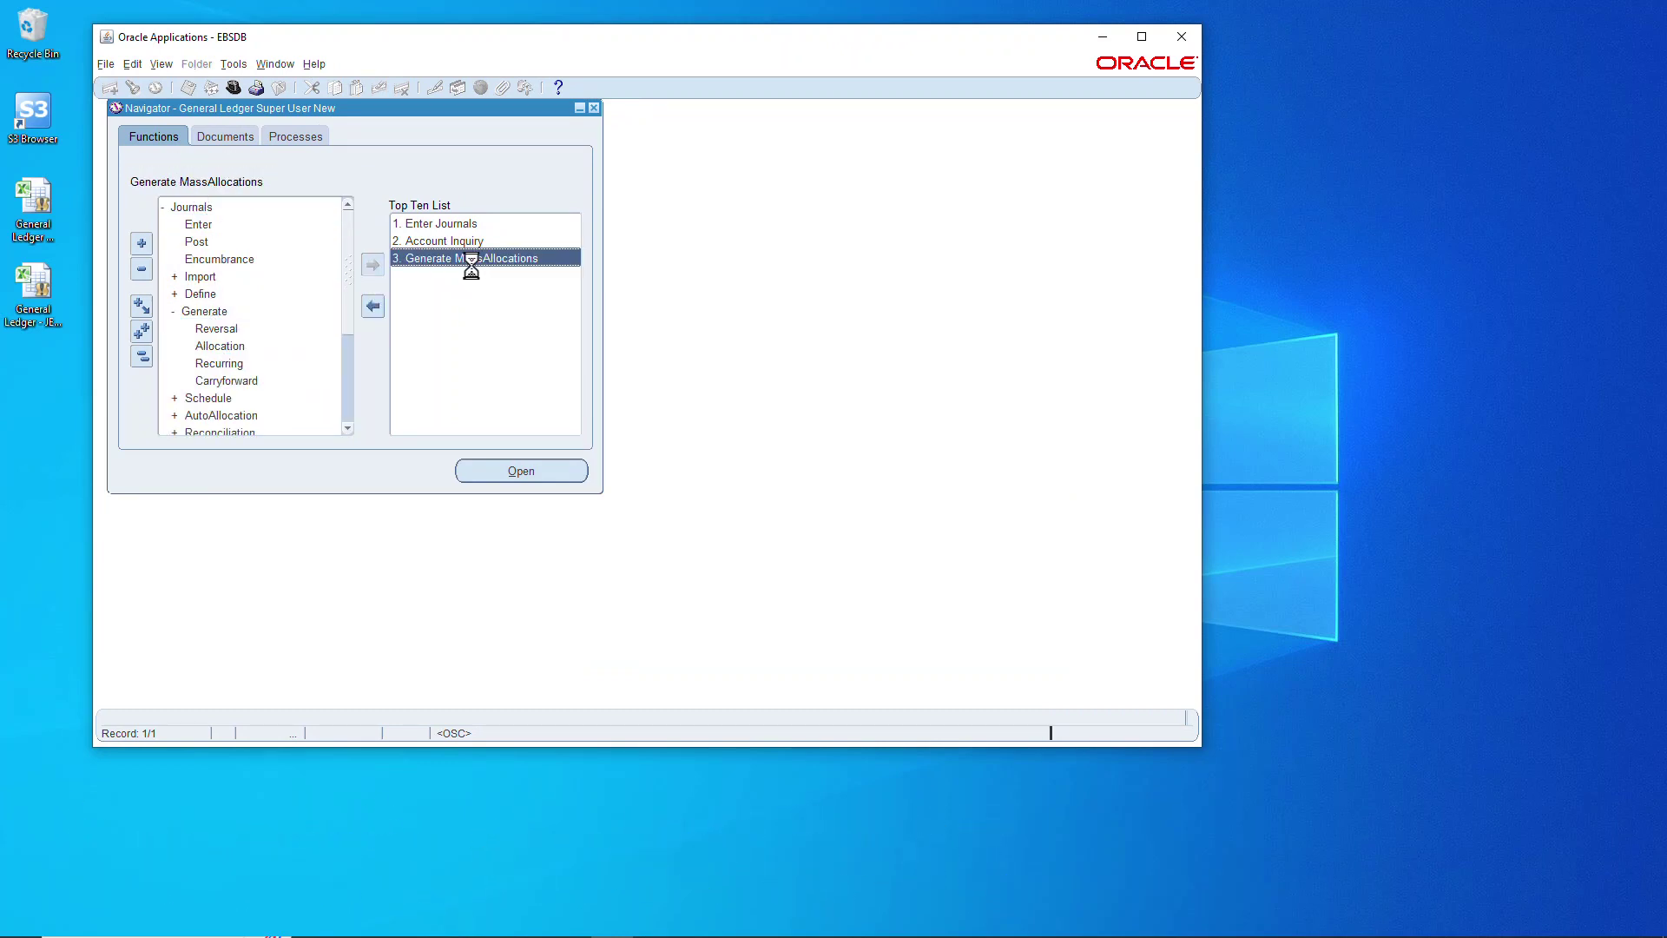
Step: Generate the Allocate Rent batch for balancing segment 1021, period DEC-22
text(10)
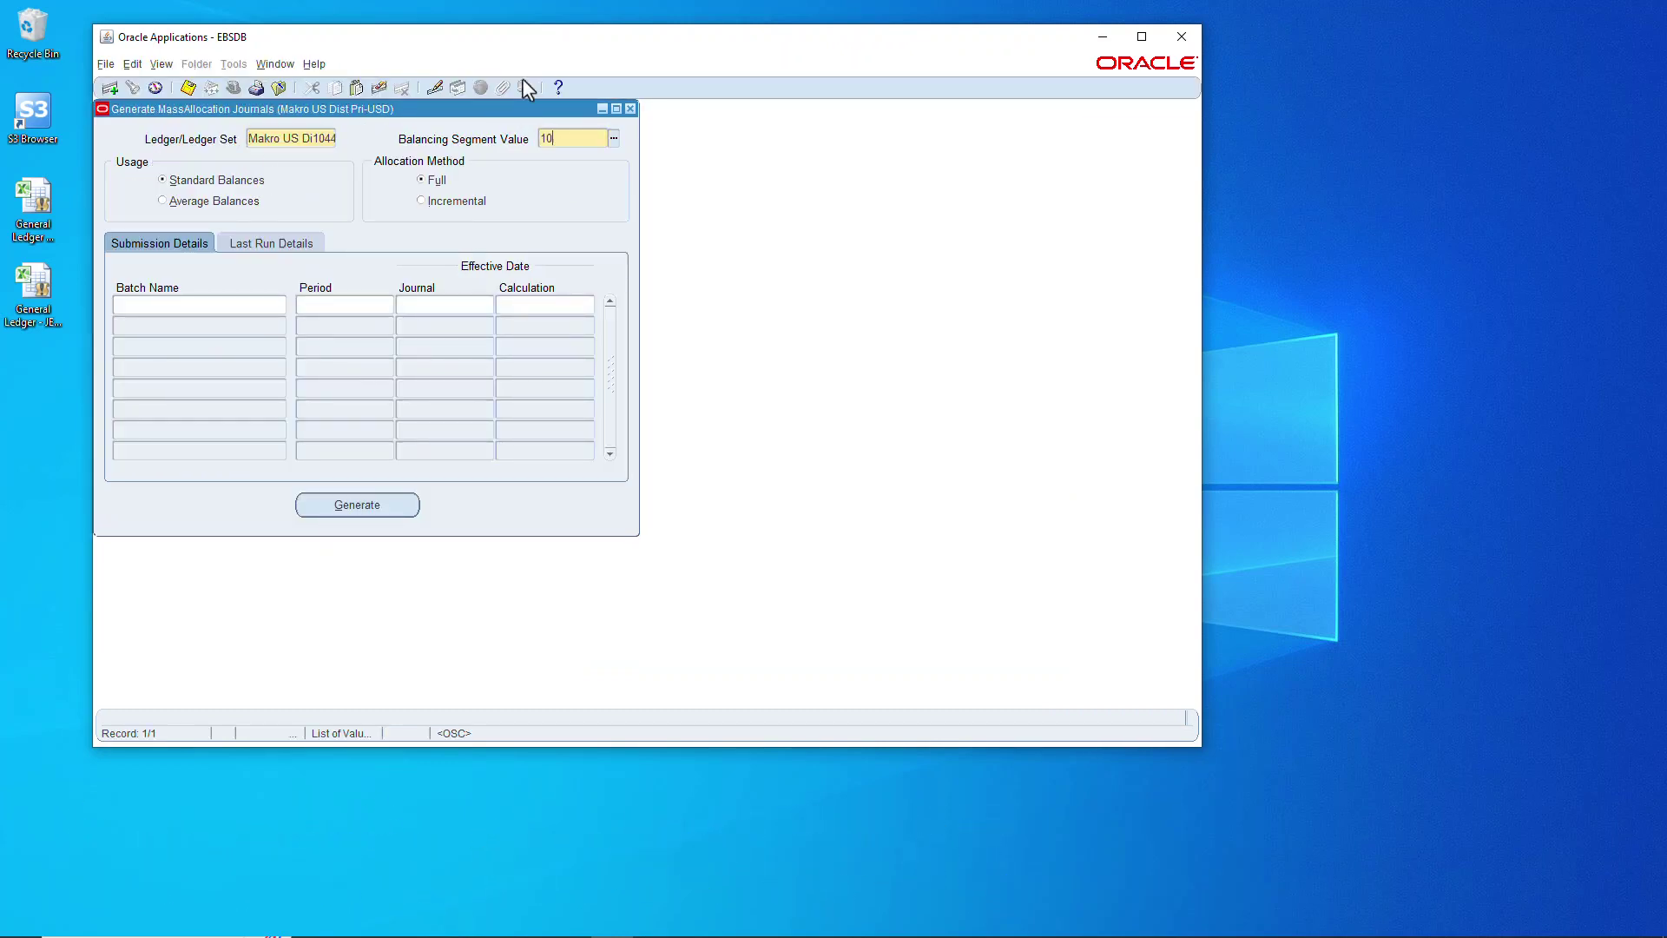
text(21)
key(Tab)
text(Allocate Rent)
key(Tab)
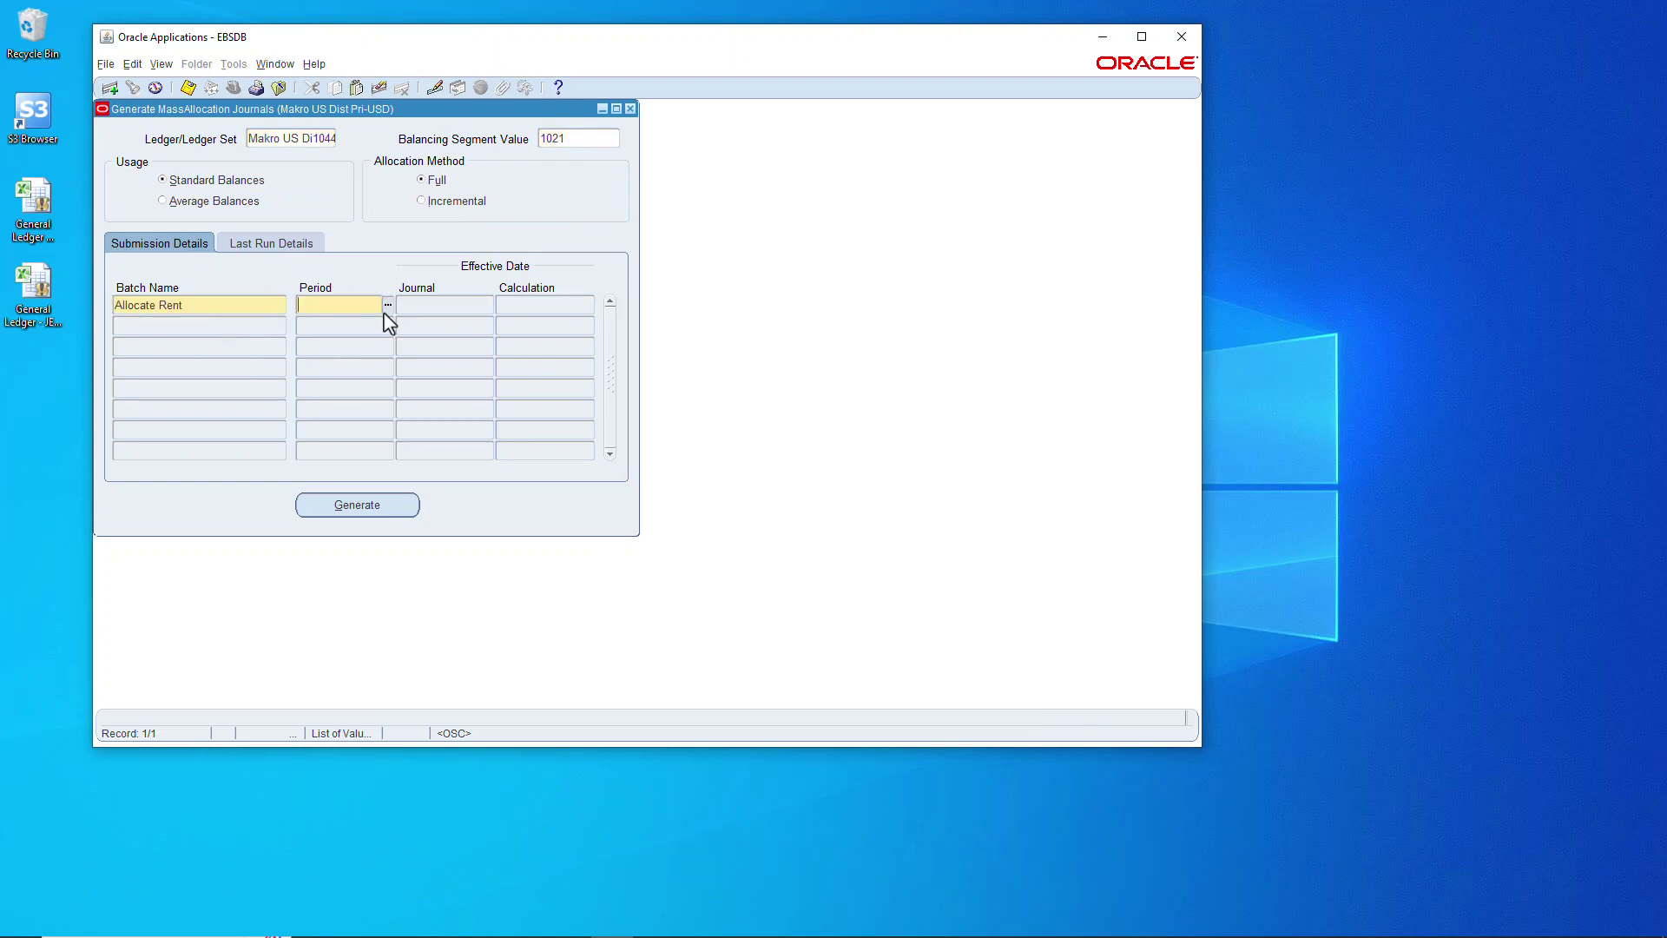
click(388, 305)
click(578, 406)
click(683, 618)
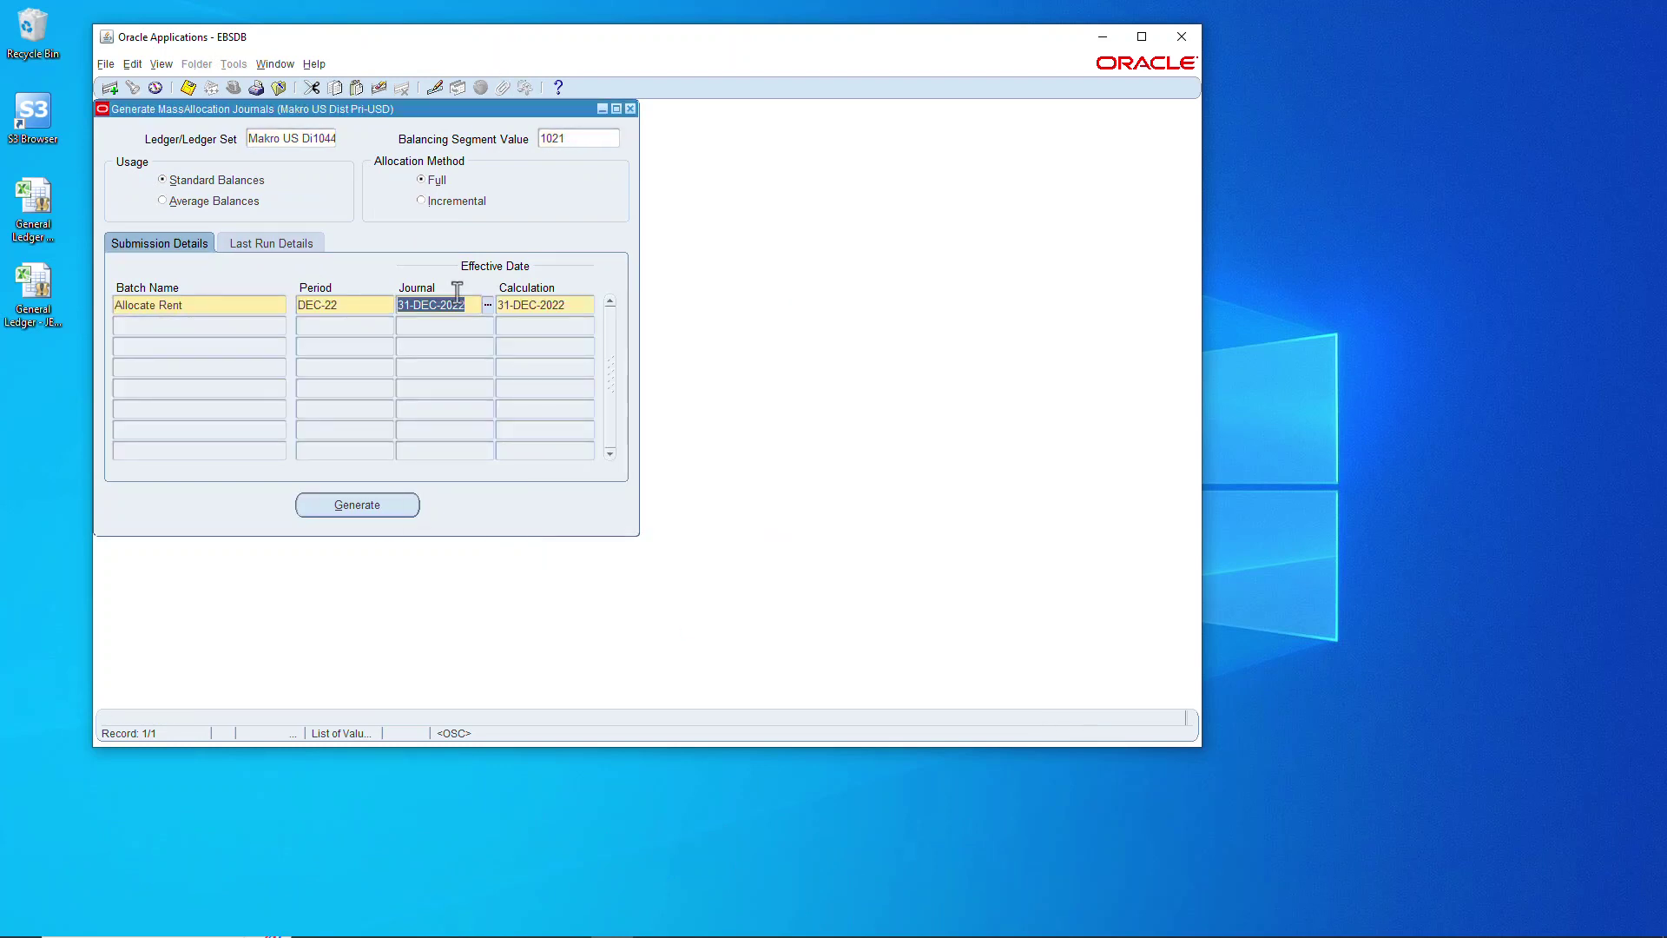
click(378, 503)
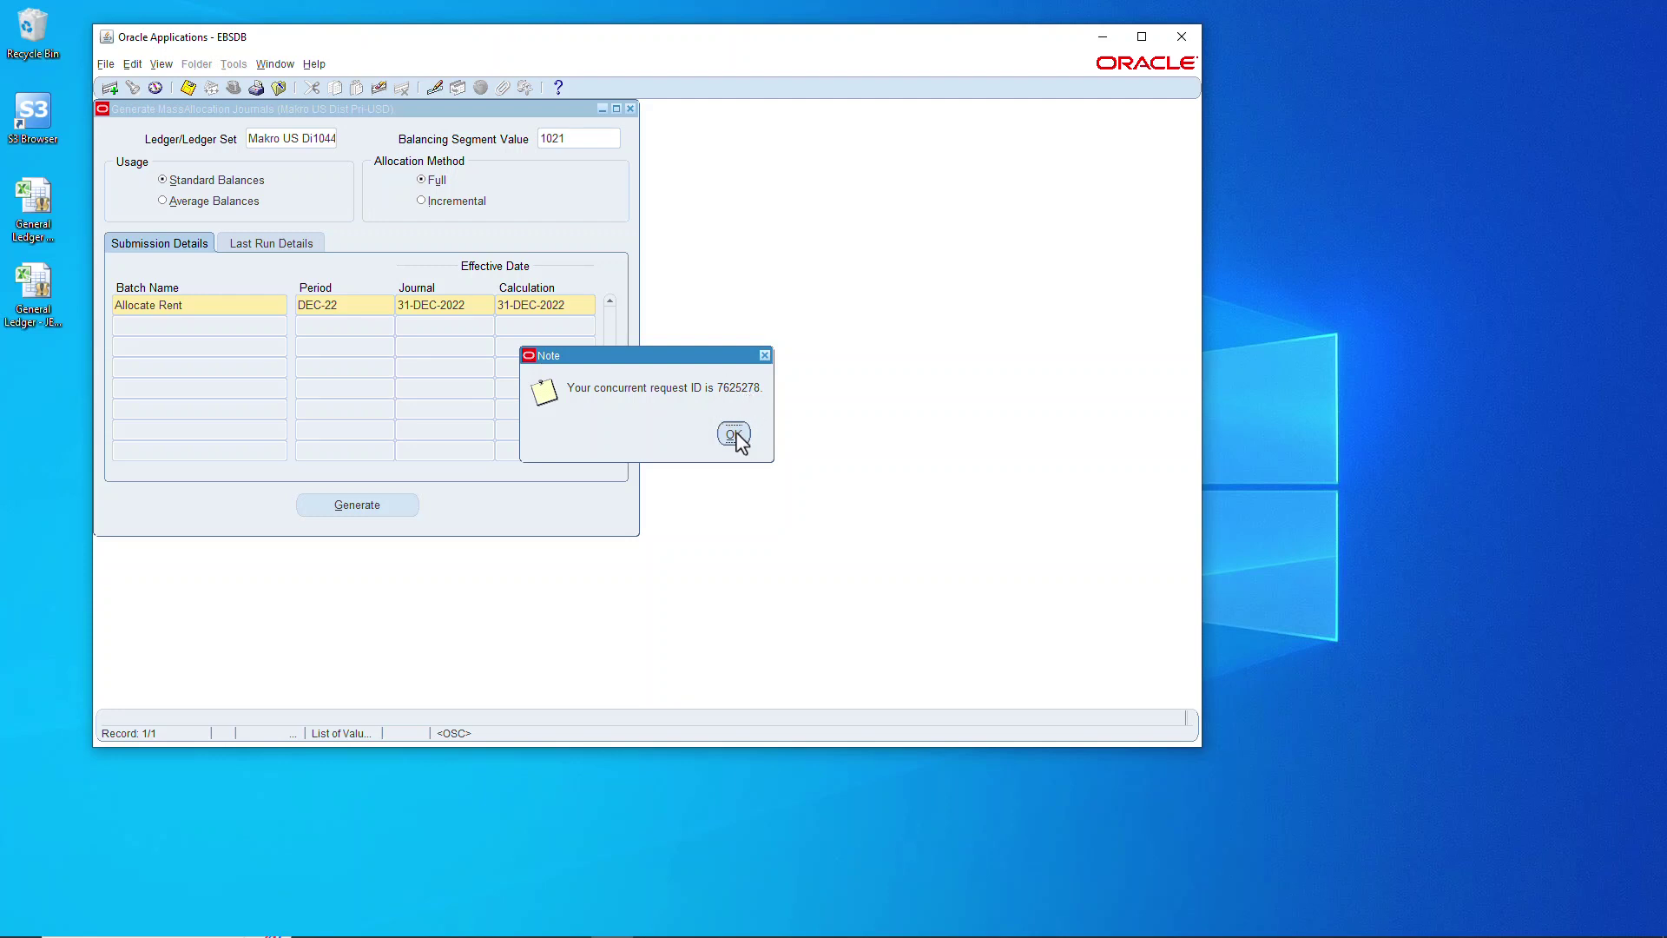
click(733, 435)
Step: List All My Requests, refresh until Run MassAllocations completes normally, then open its output
click(630, 110)
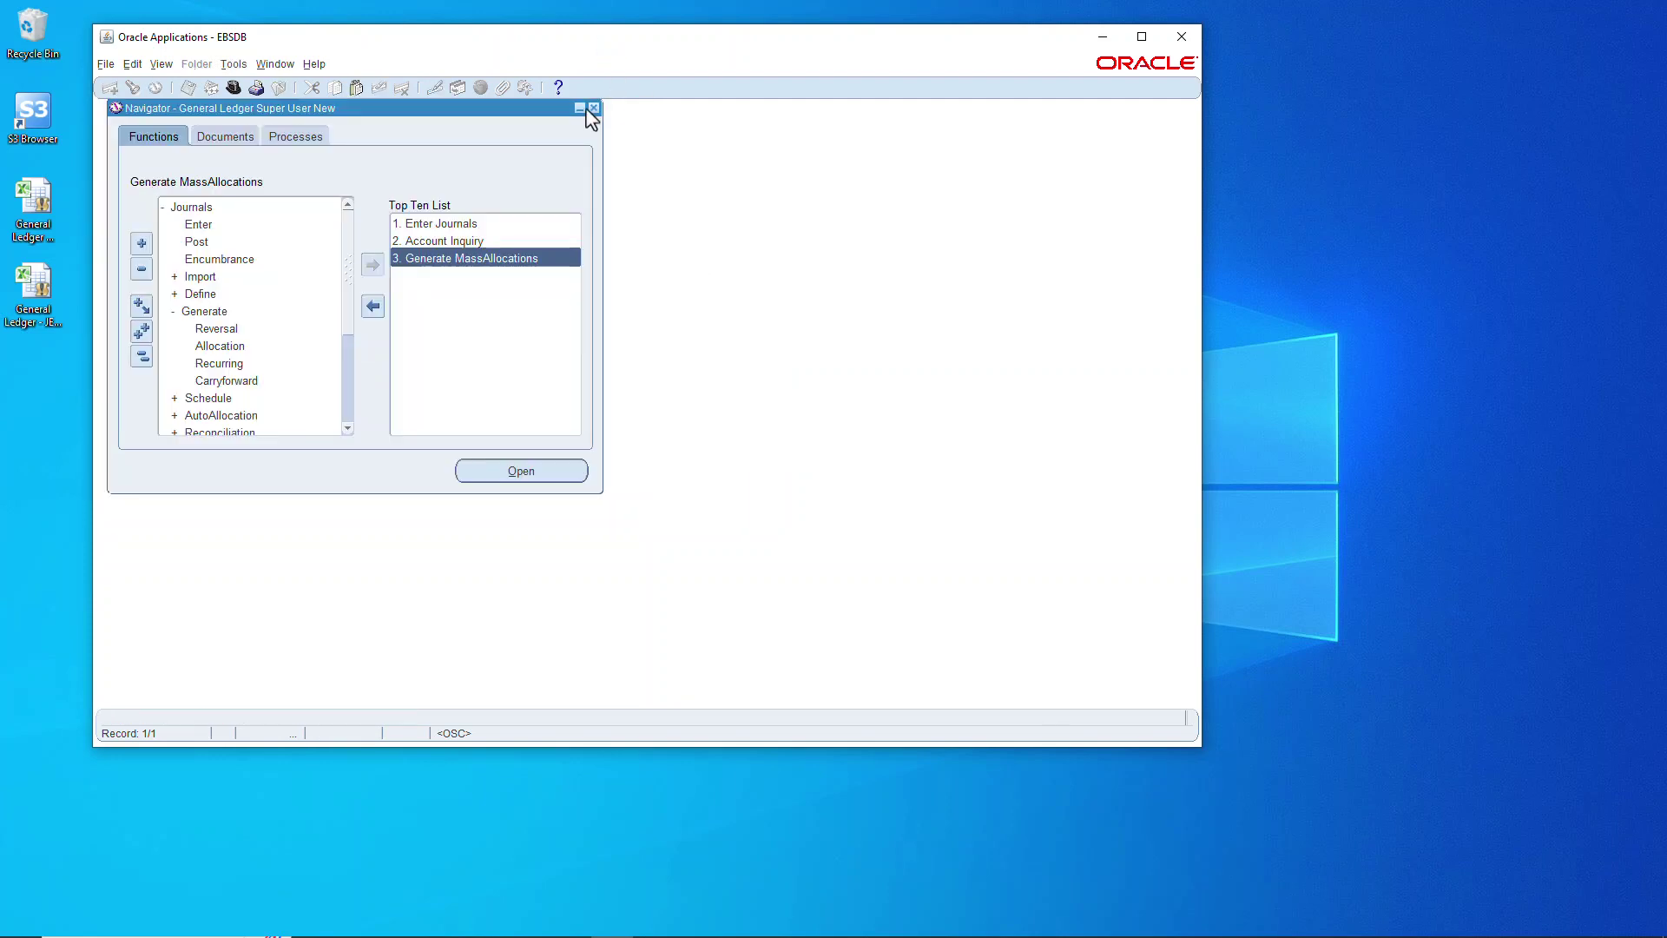
click(161, 64)
click(191, 288)
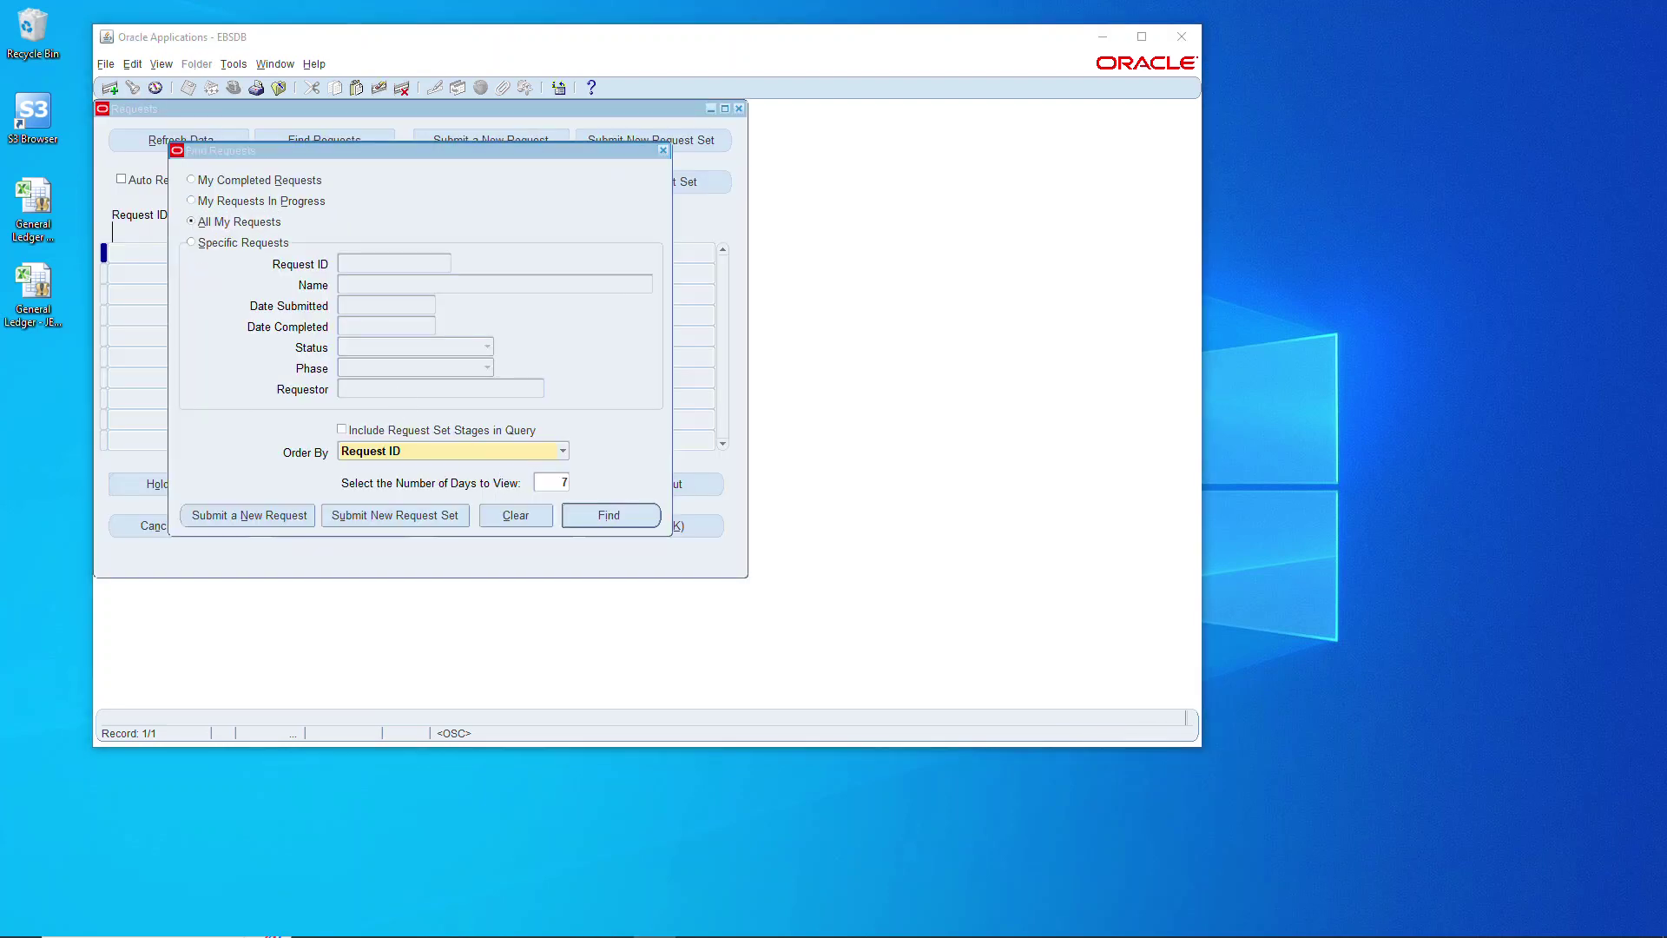
click(609, 516)
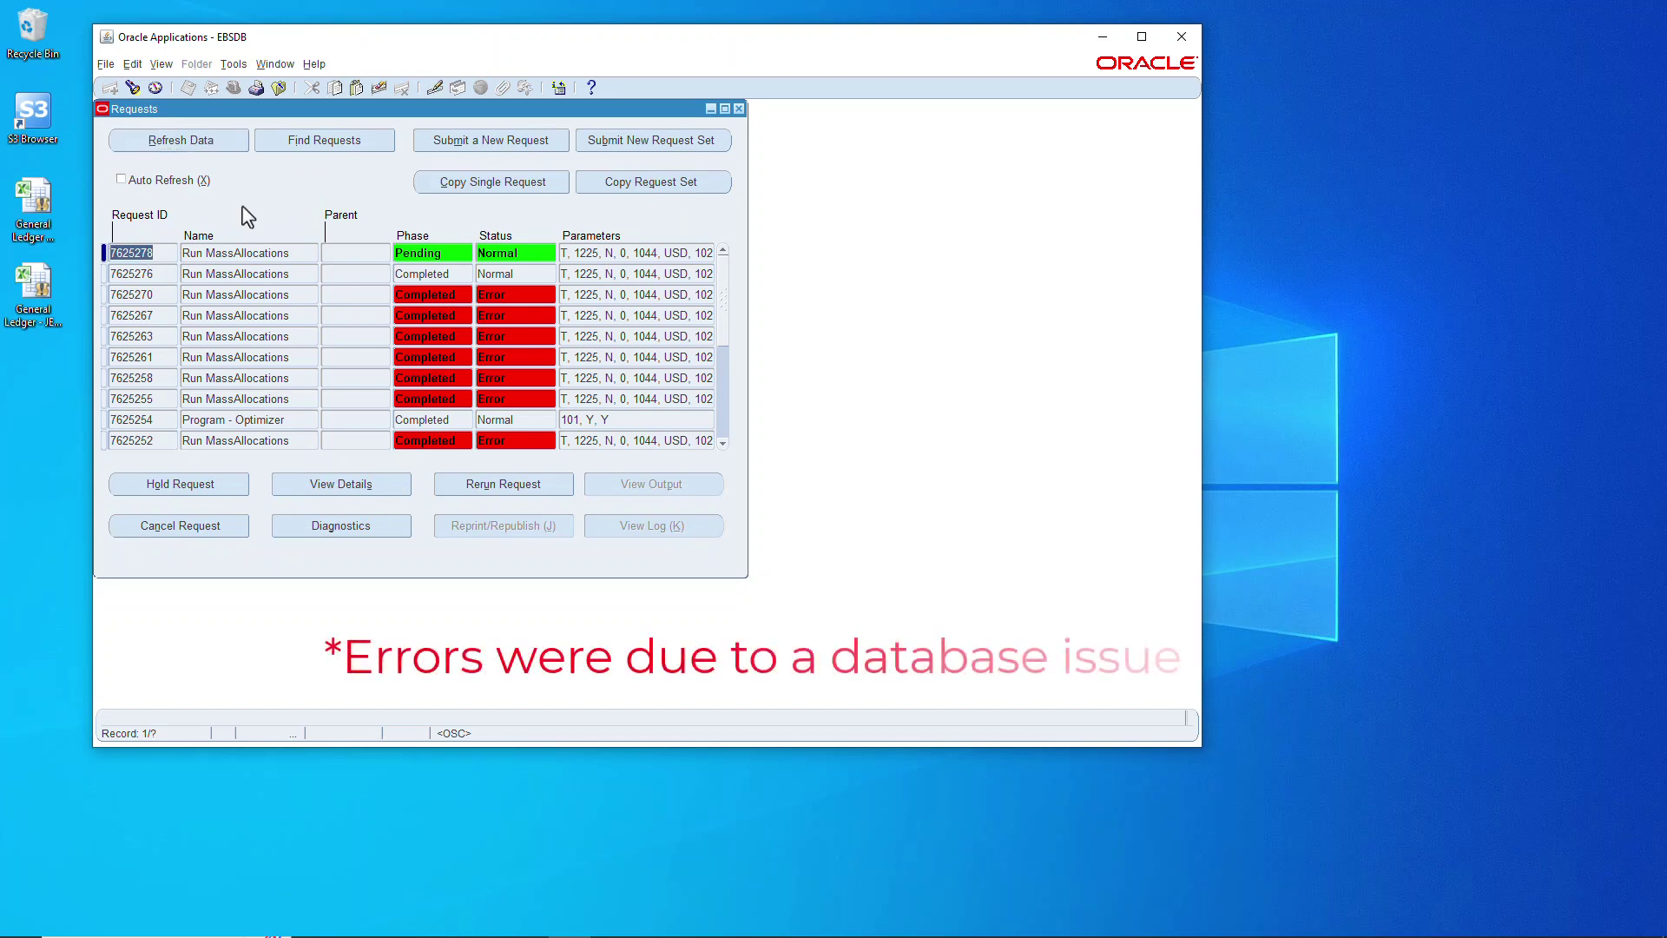
click(195, 144)
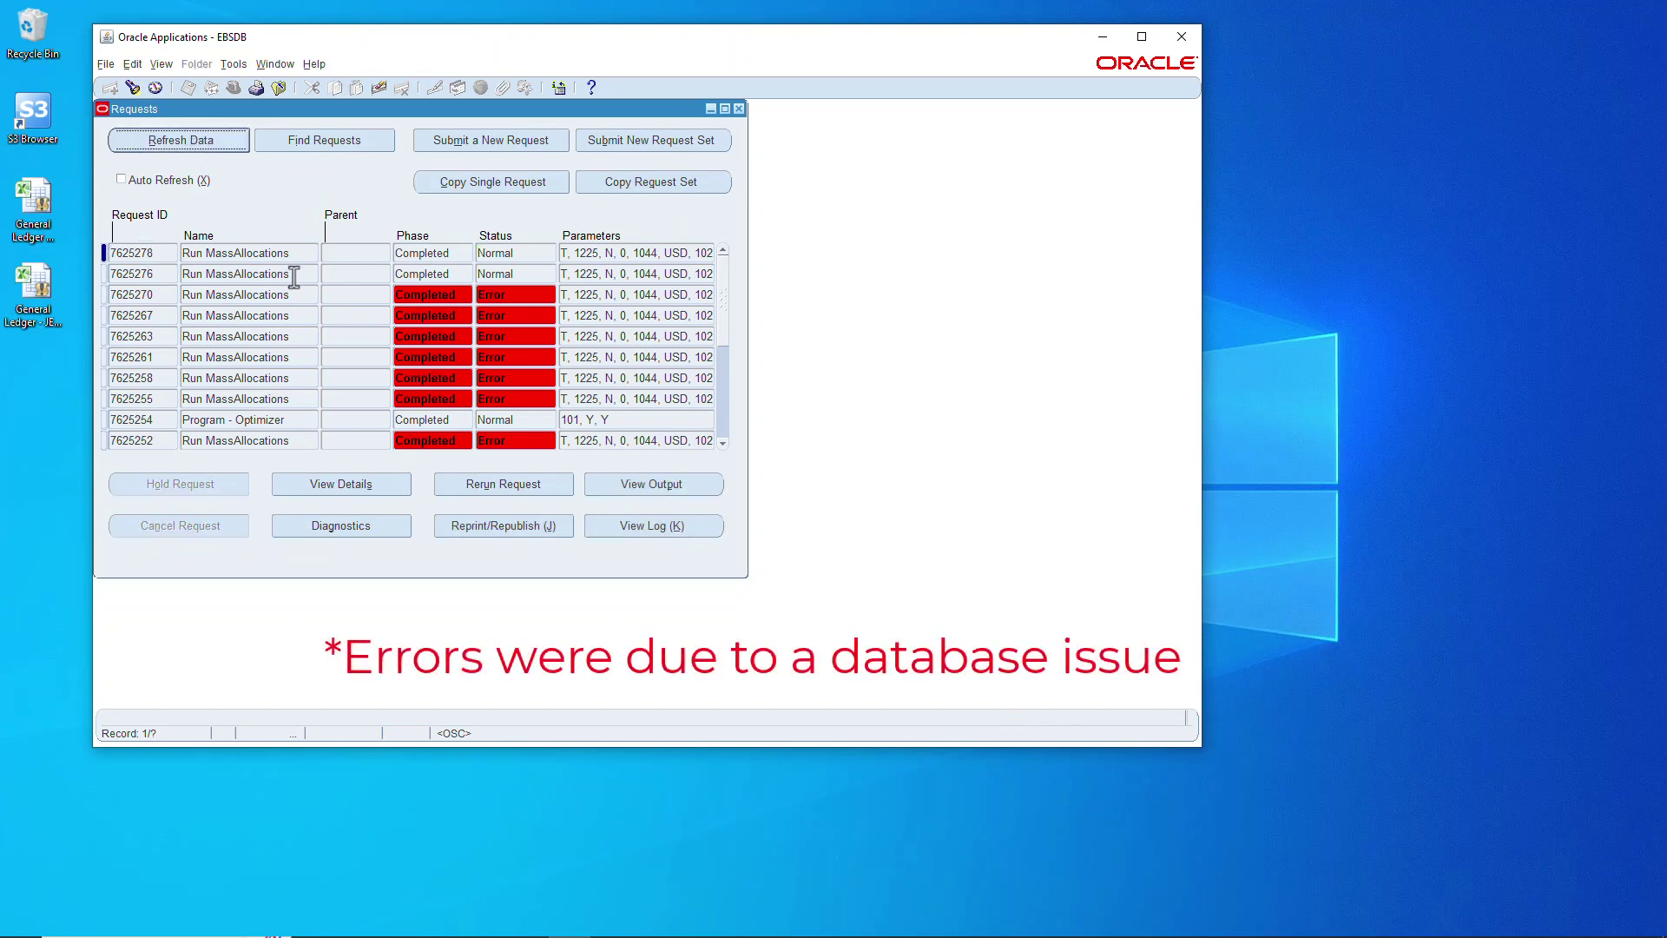
click(276, 254)
click(677, 494)
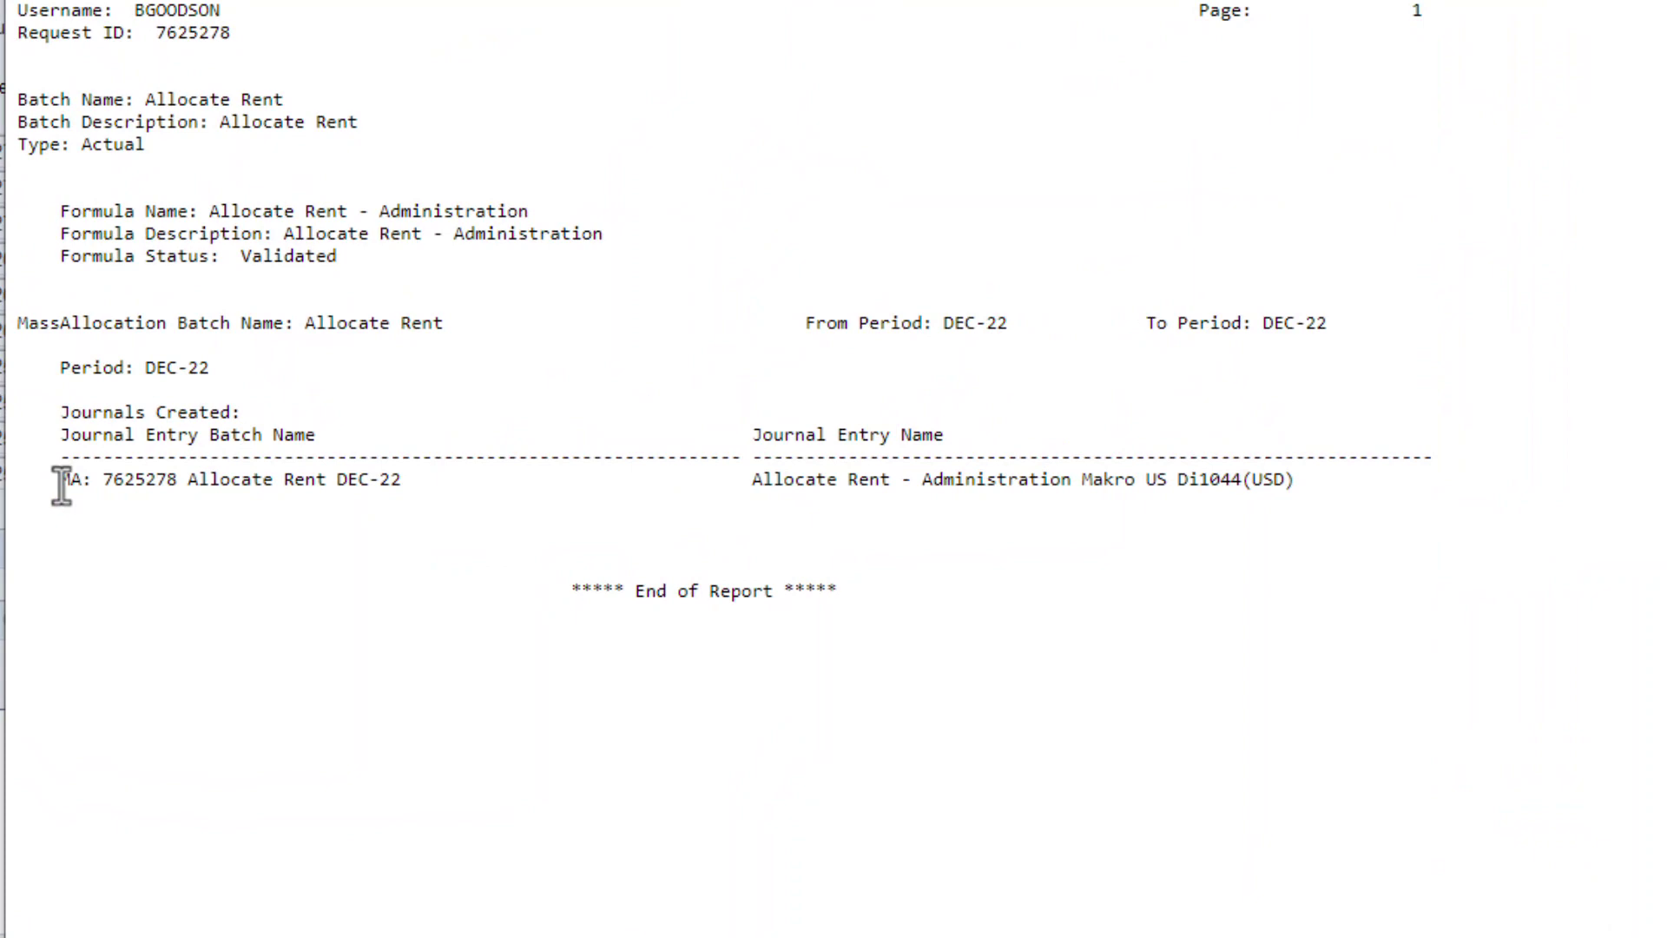
Step: Check the output's Journals Created section for the Allocate Rent DEC-22 batch
drag(62, 484, 462, 488)
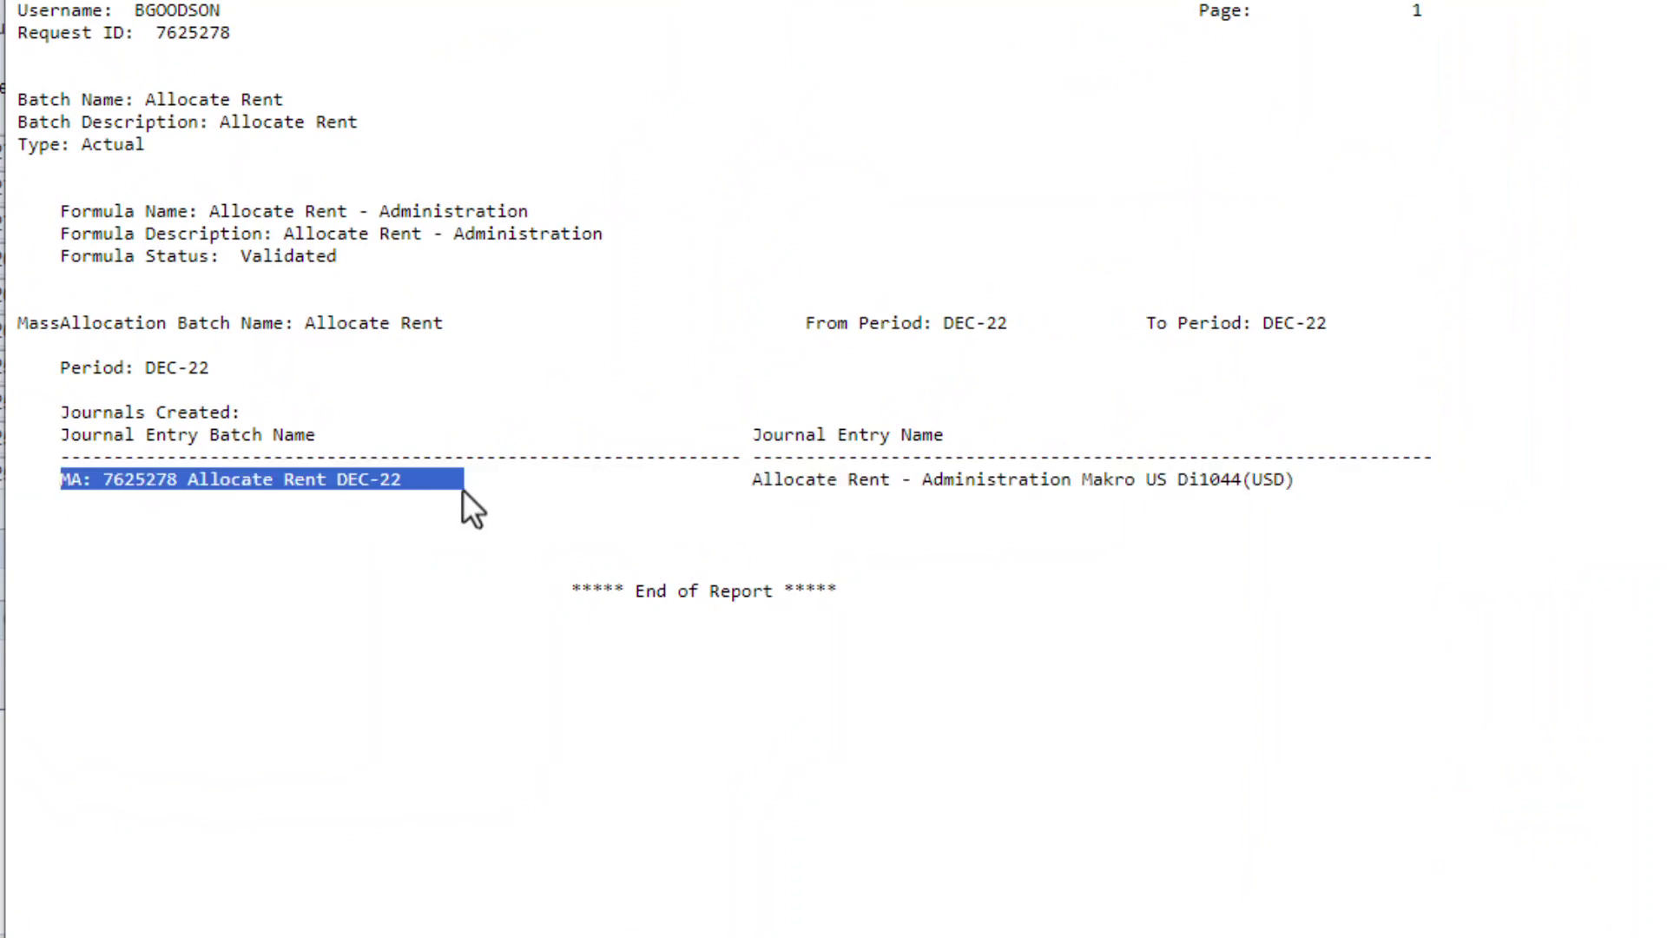
drag(68, 413, 307, 410)
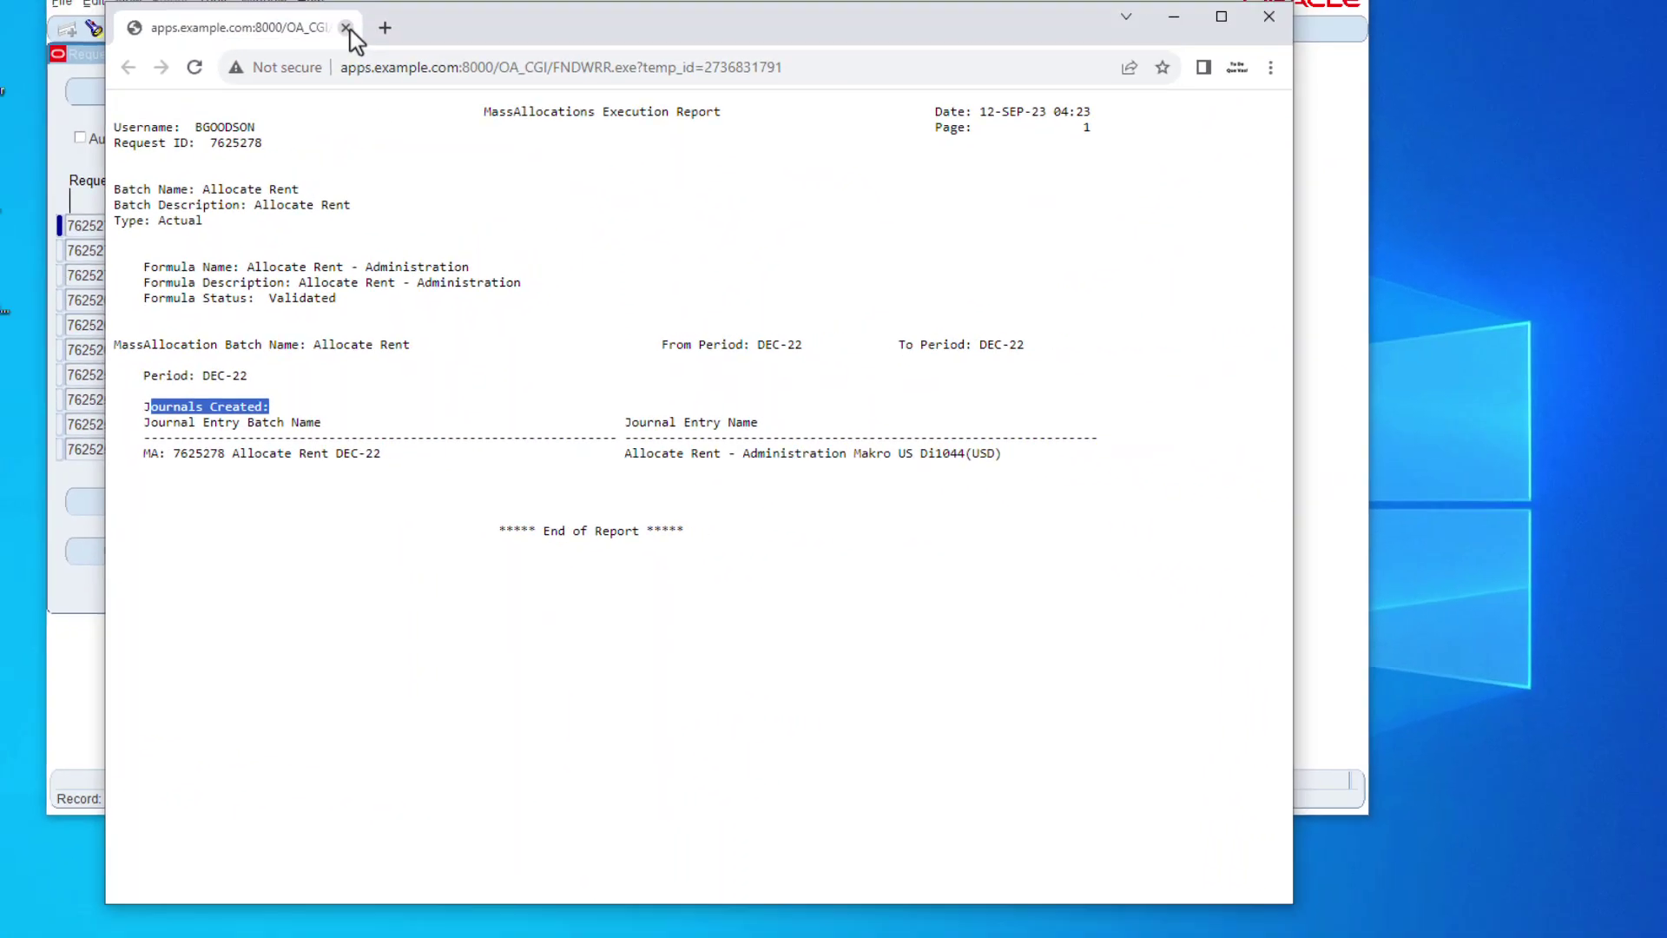
click(347, 30)
Step: Confirm at the end of the log that MassAllocations completed successfully for request 7625278
click(684, 534)
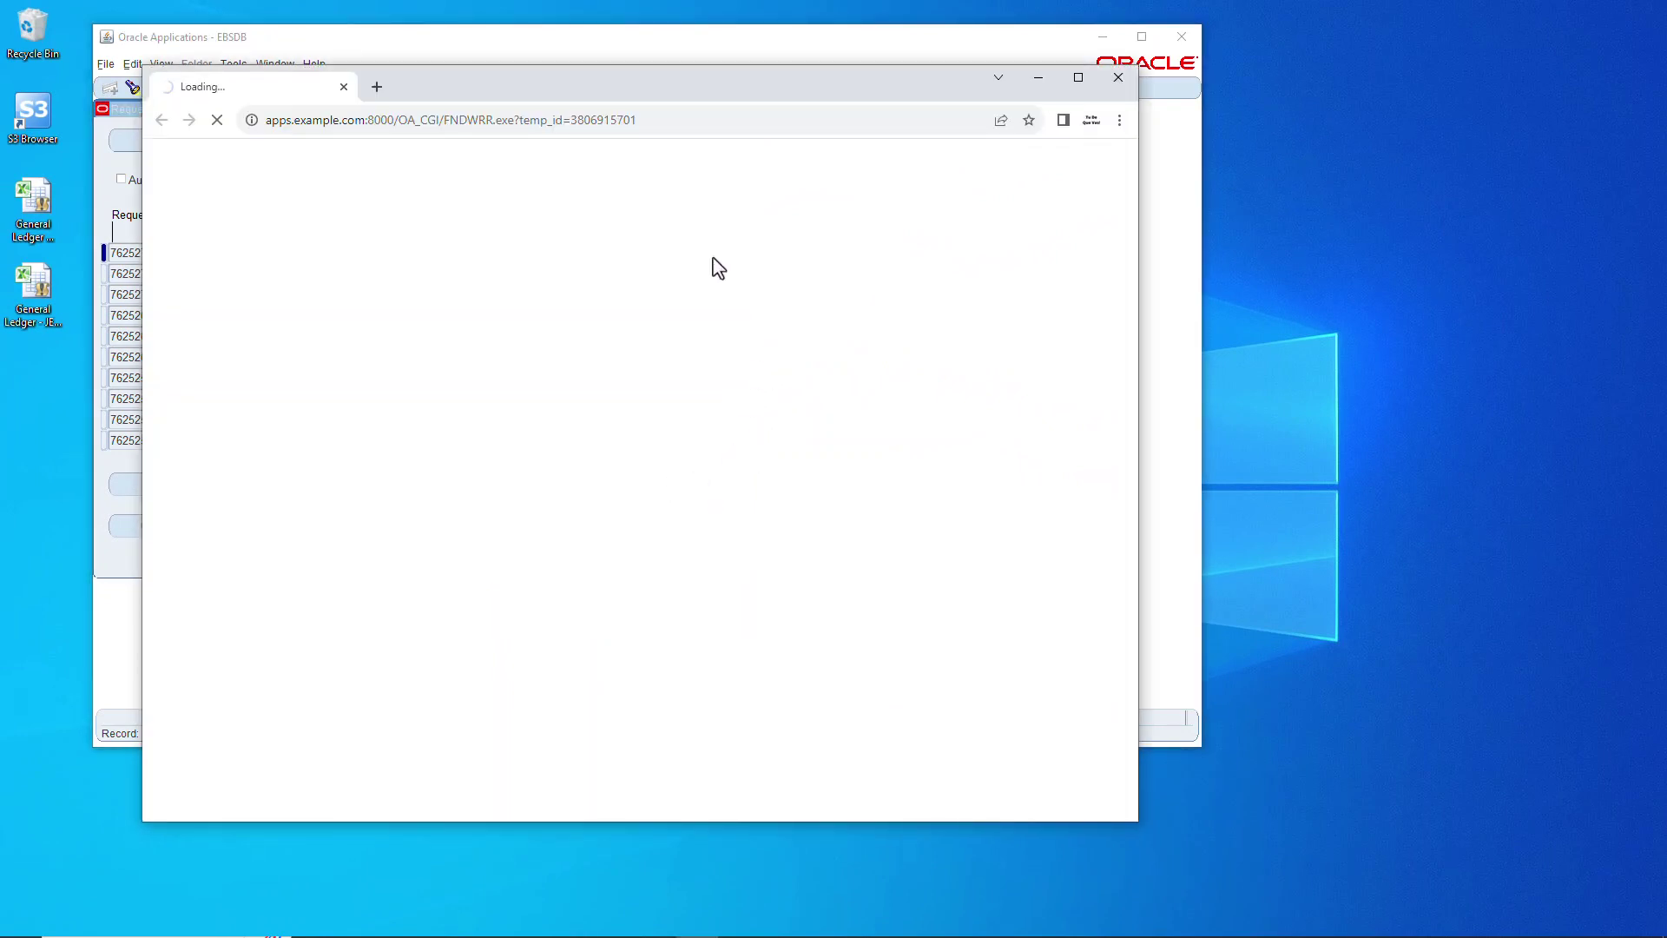
drag(696, 92, 652, 59)
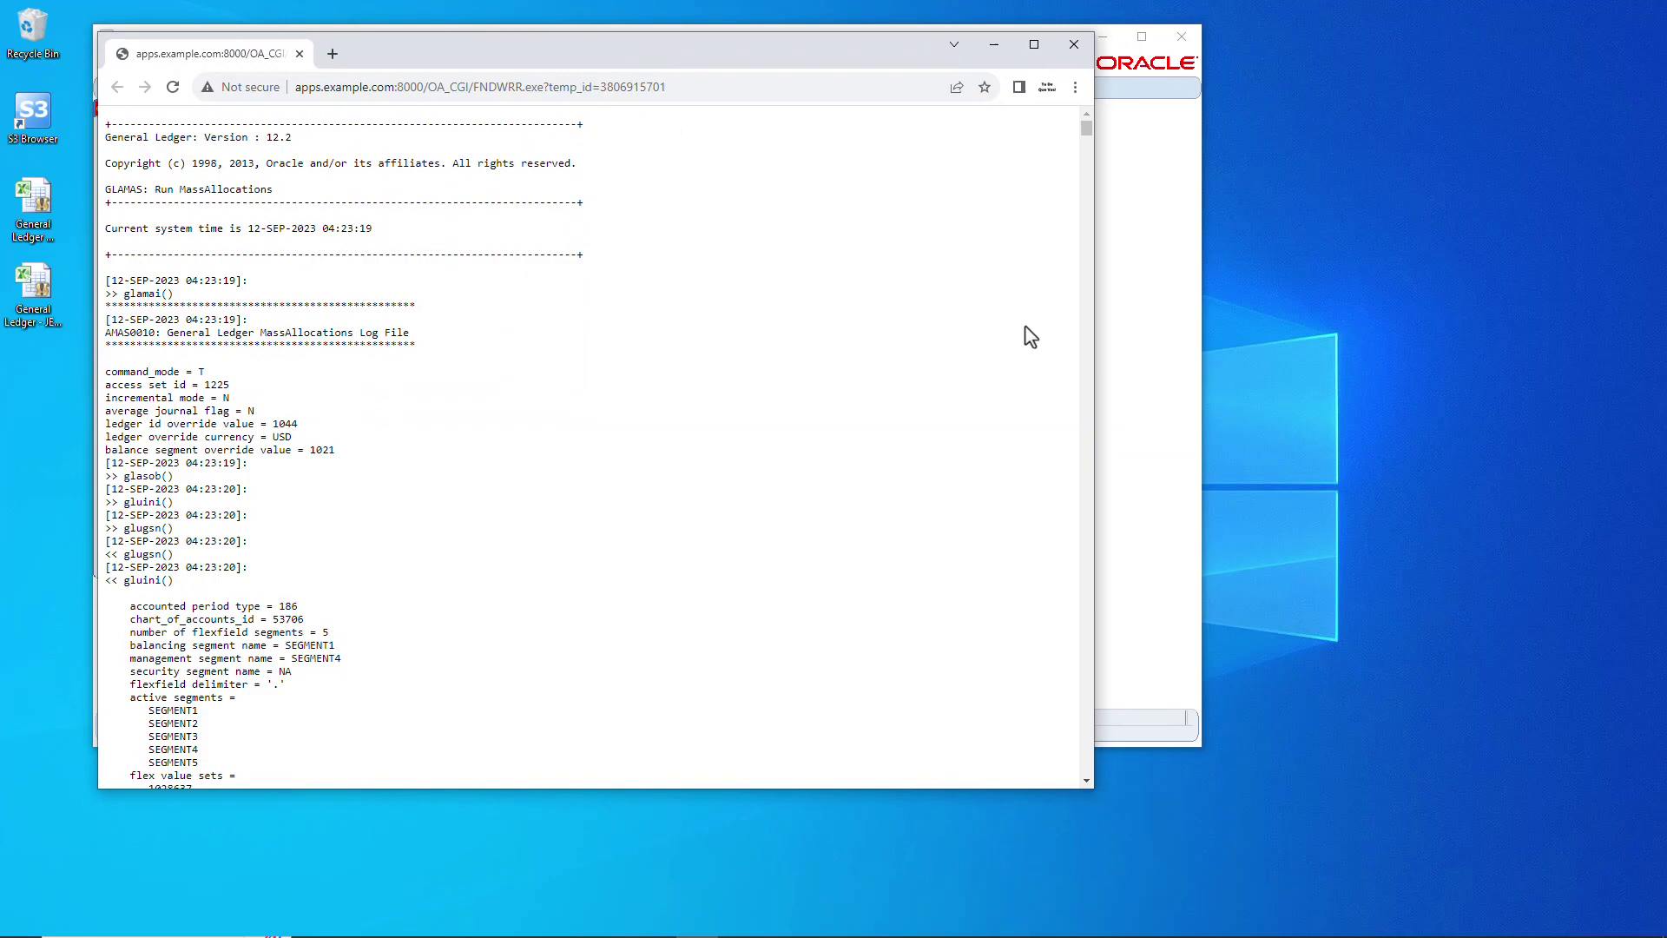
key(End)
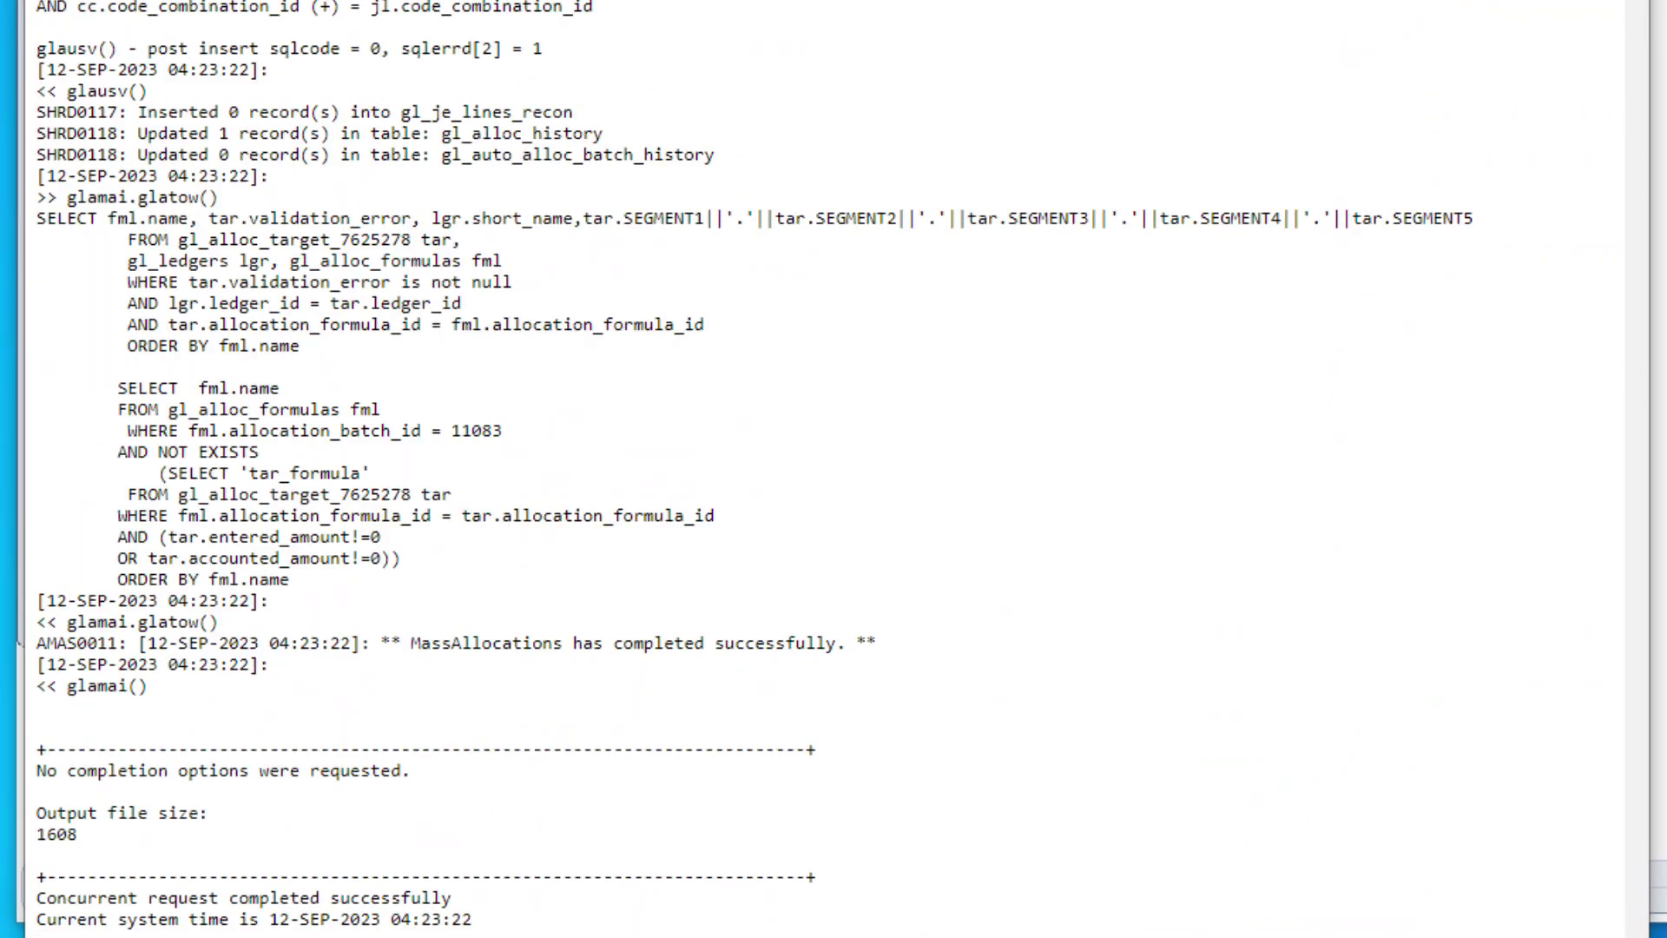
drag(34, 894, 476, 919)
click(466, 643)
drag(401, 643, 866, 658)
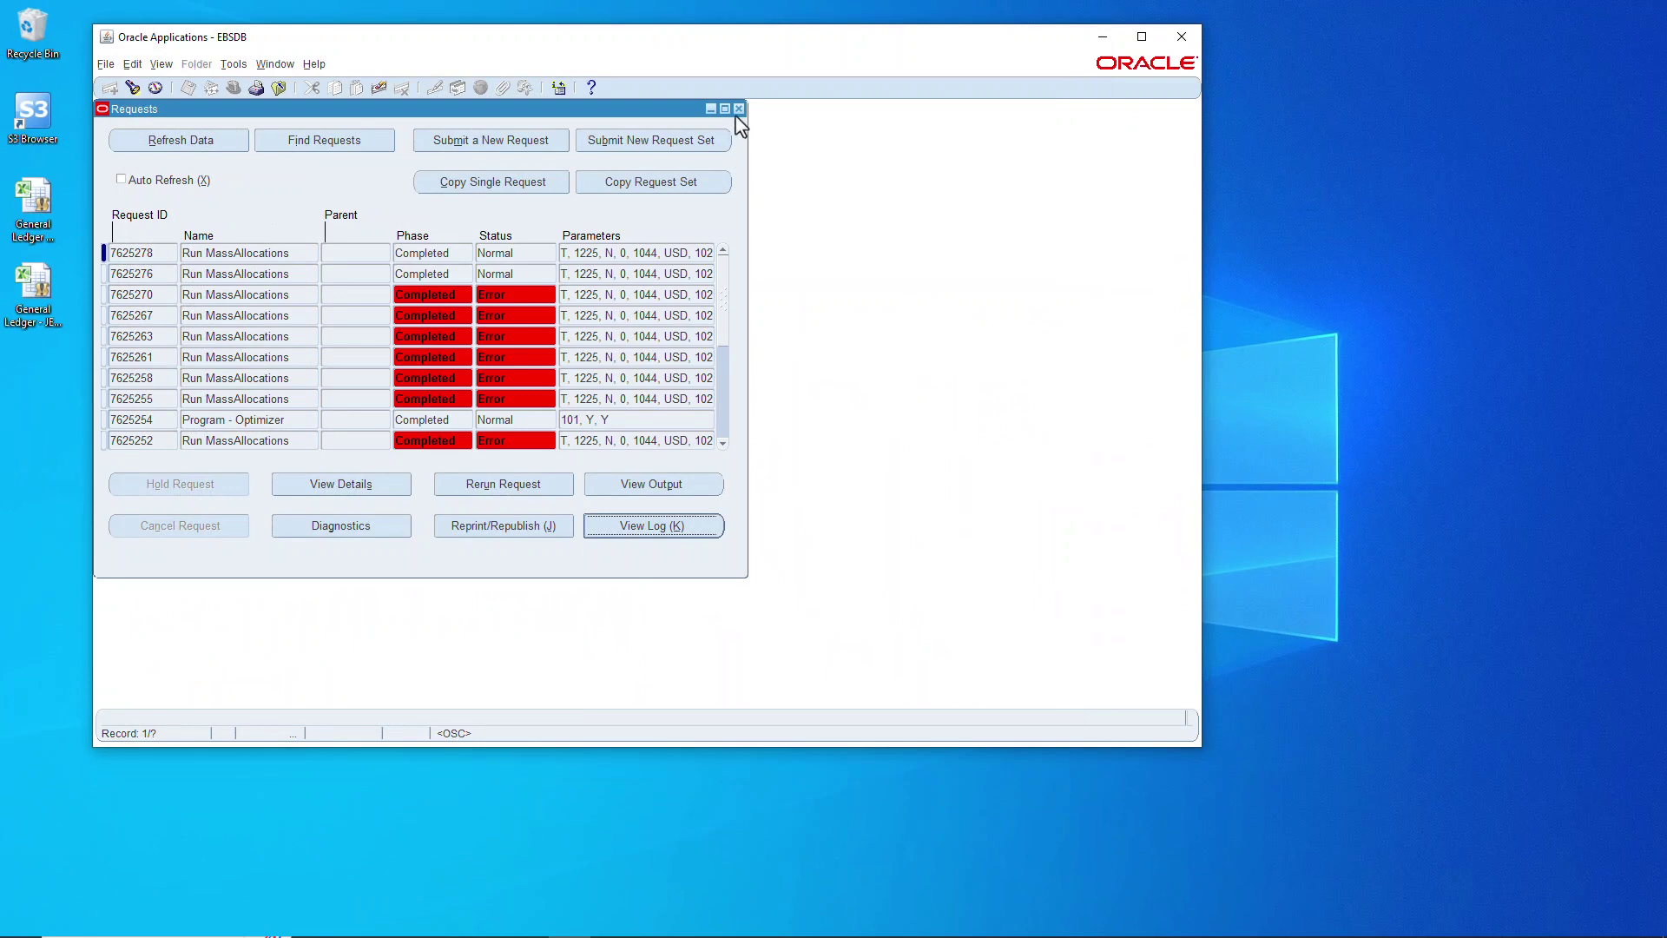
Step: Open Enter Journals and find the unposted journals in category Allocation
click(738, 107)
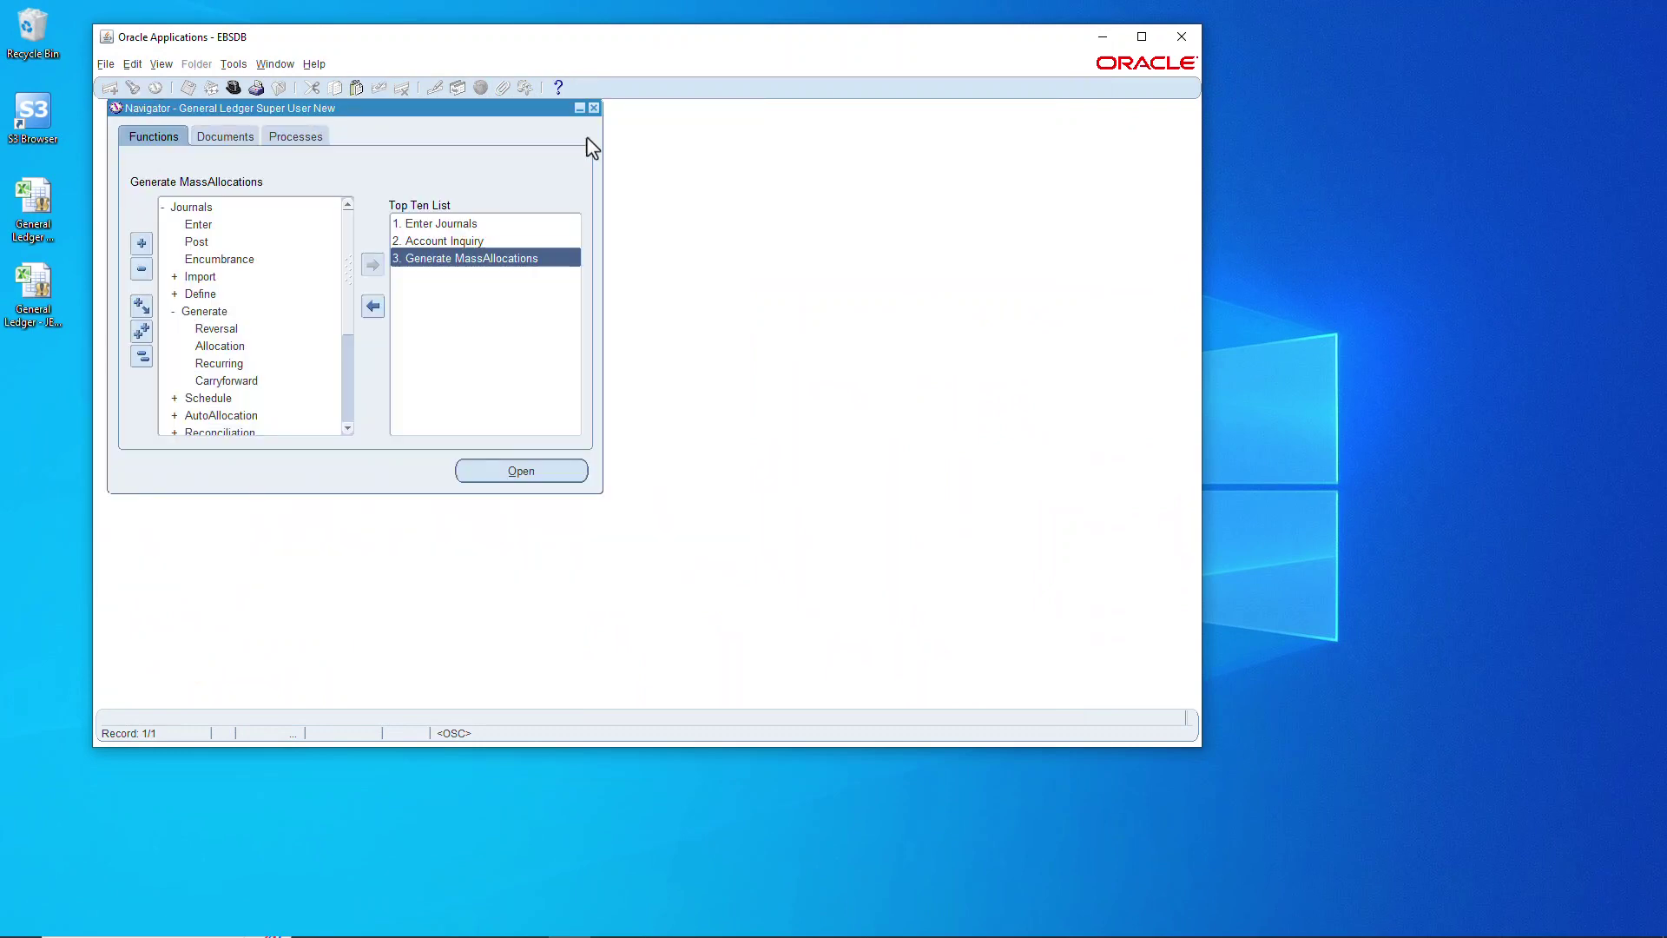
click(209, 227)
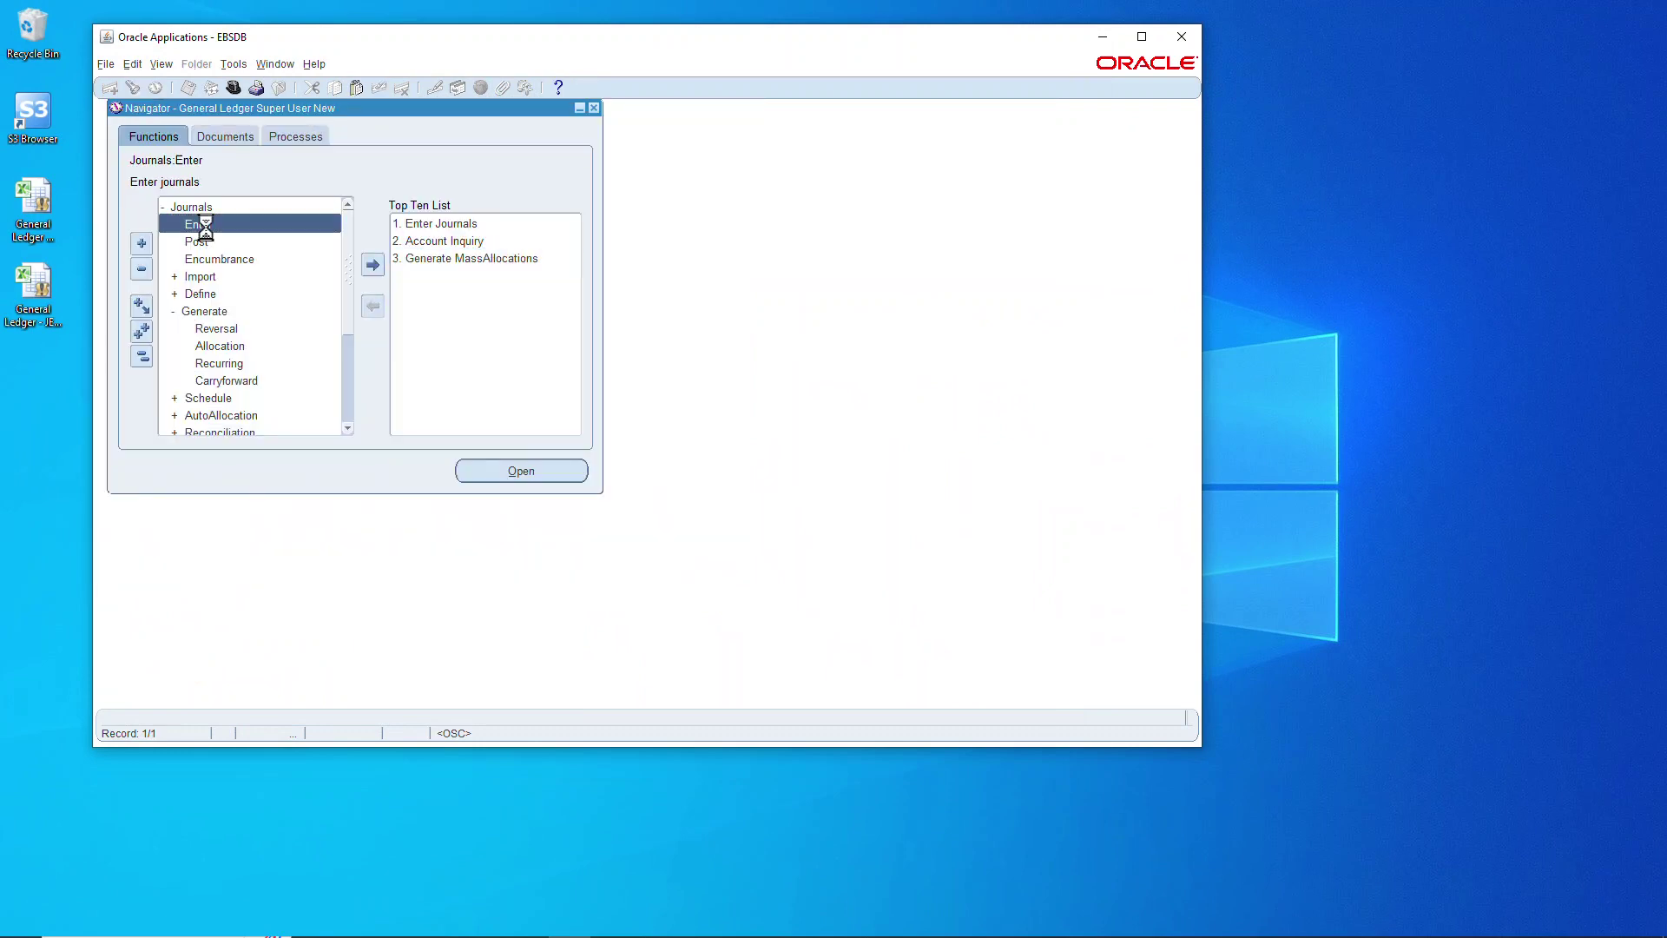
click(142, 356)
double_click(447, 223)
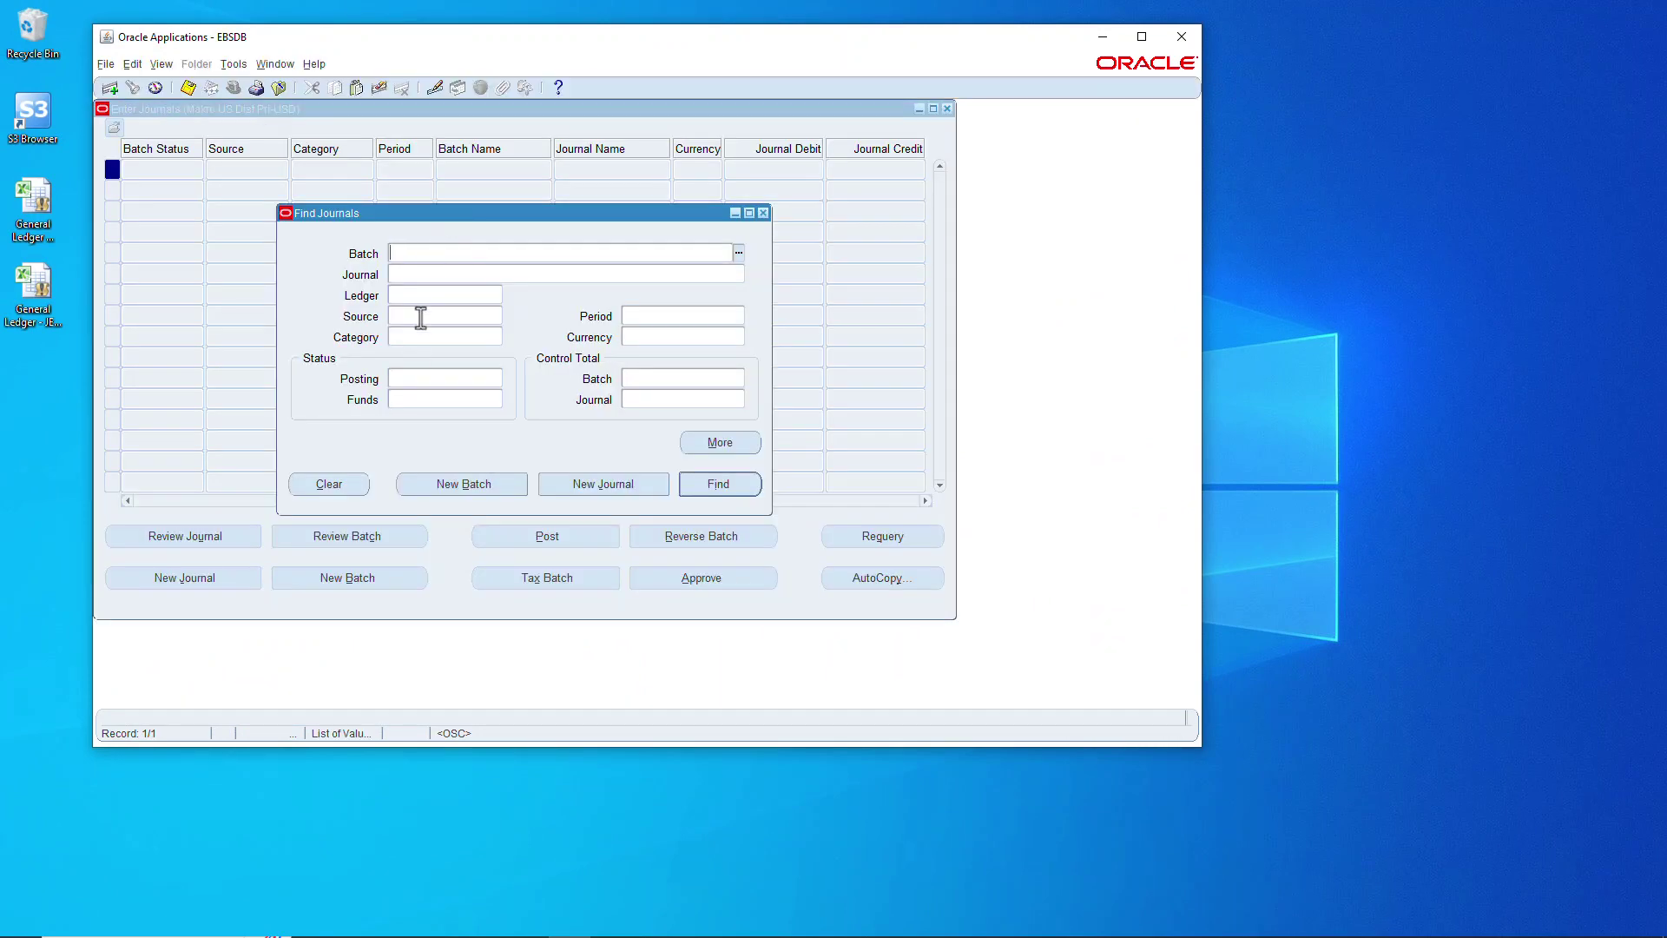
click(414, 335)
text(Allocation)
key(Tab)
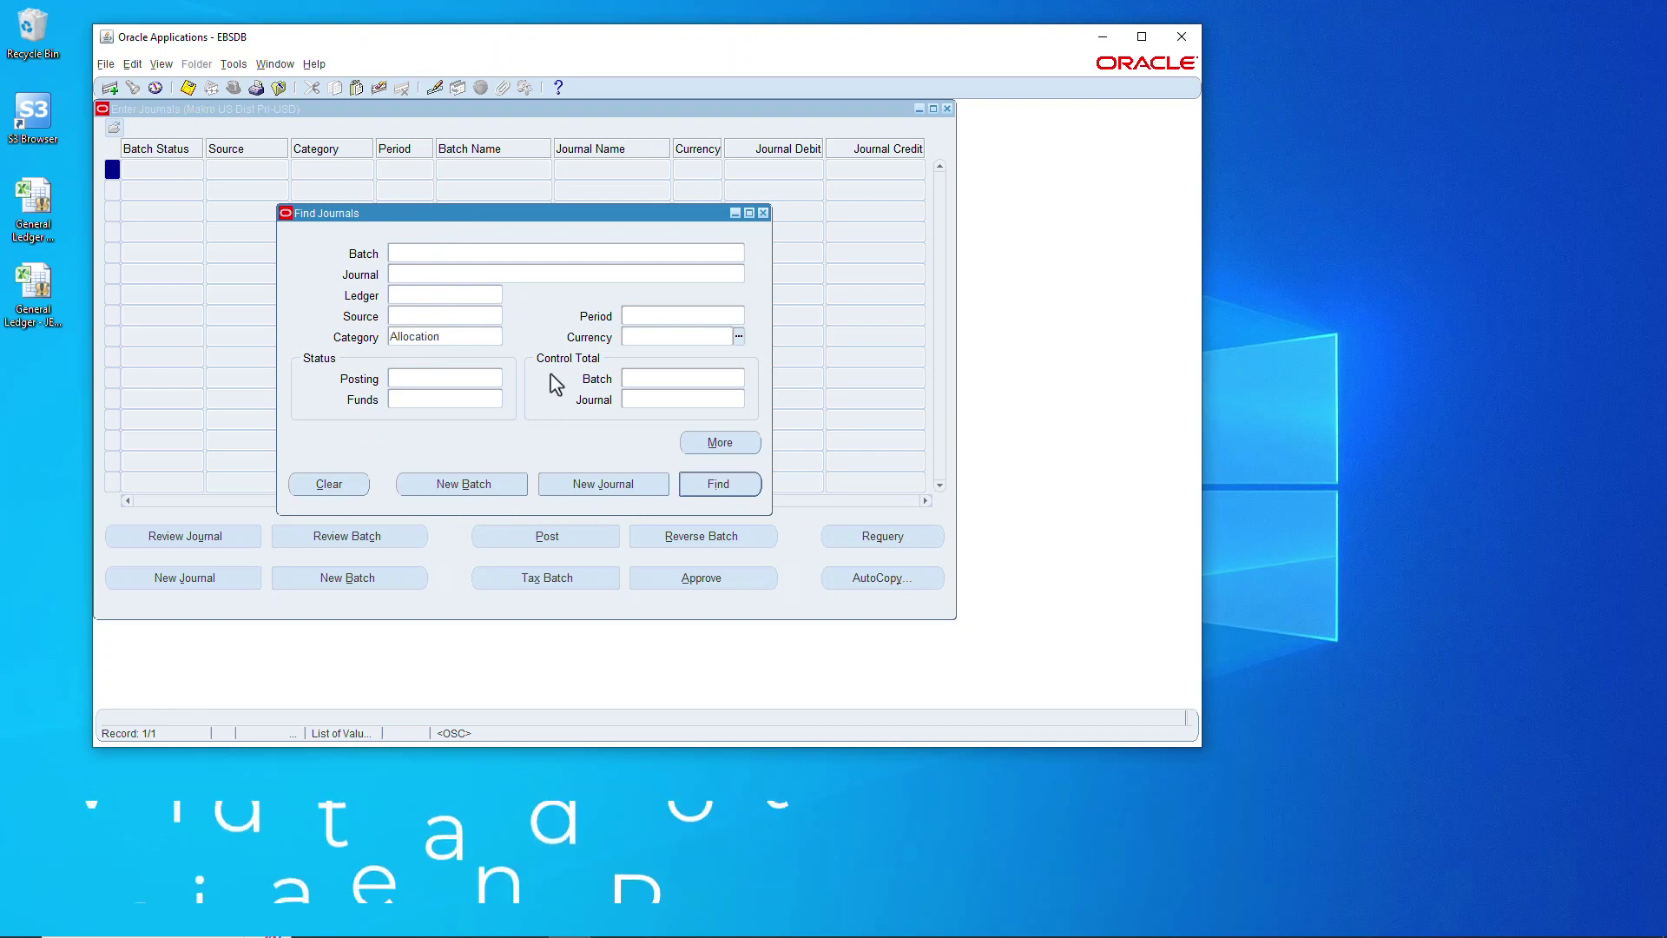
click(721, 483)
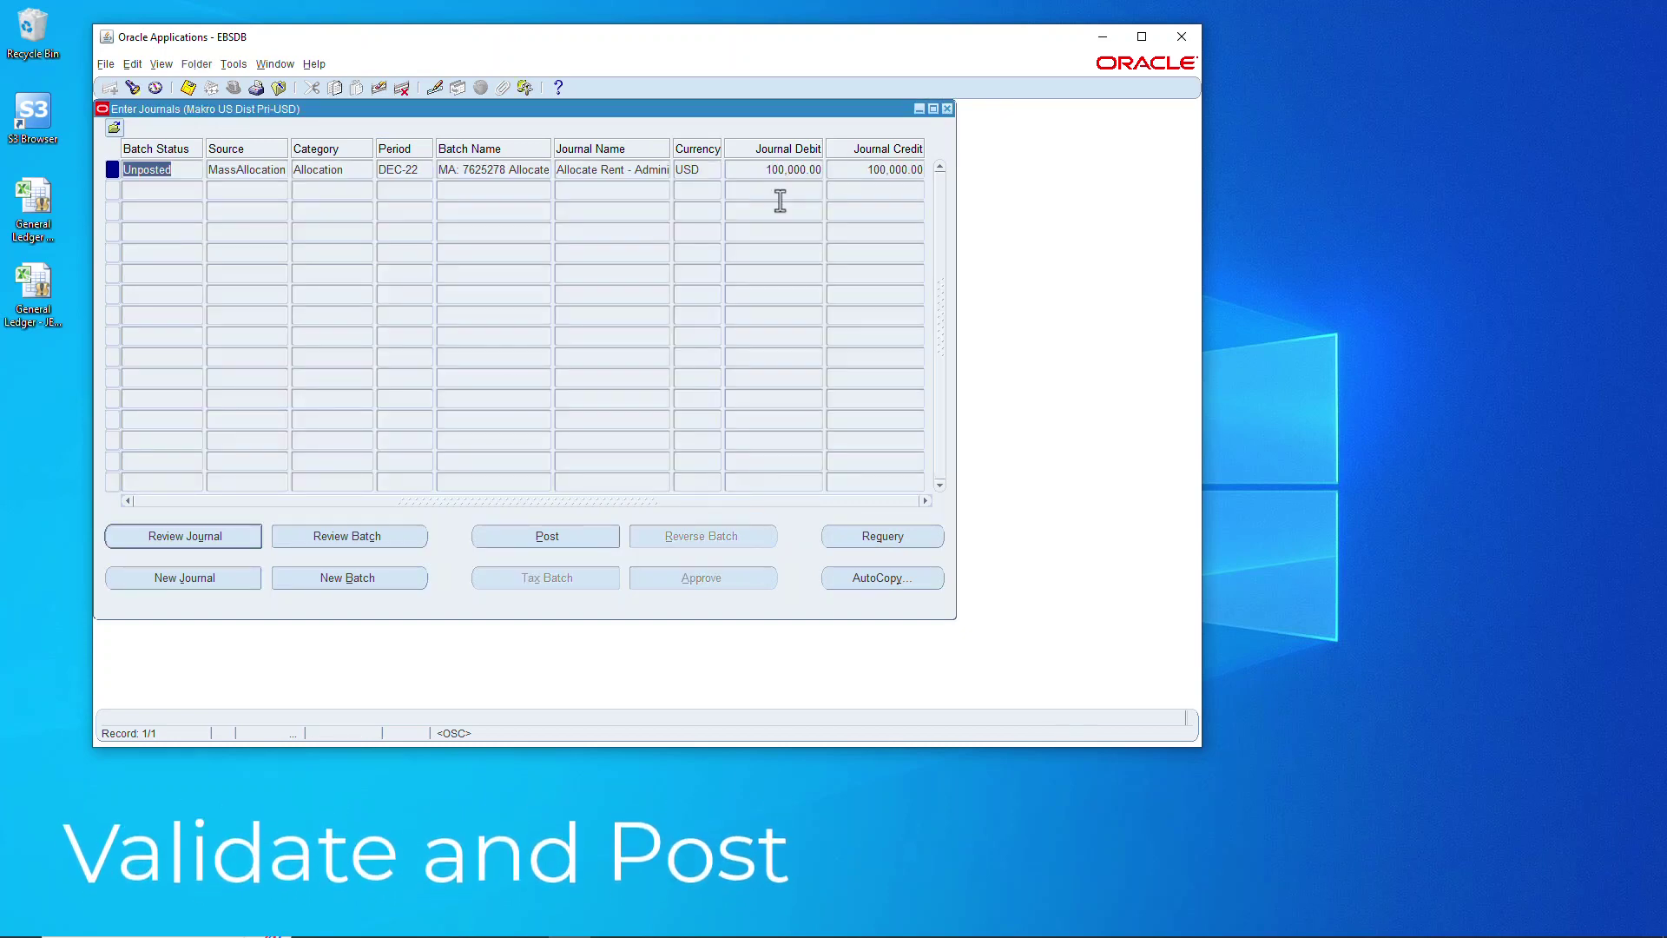
Step: Review the seven-line 100,000.00 USD Allocate Rent - Administration journal and post it
click(213, 538)
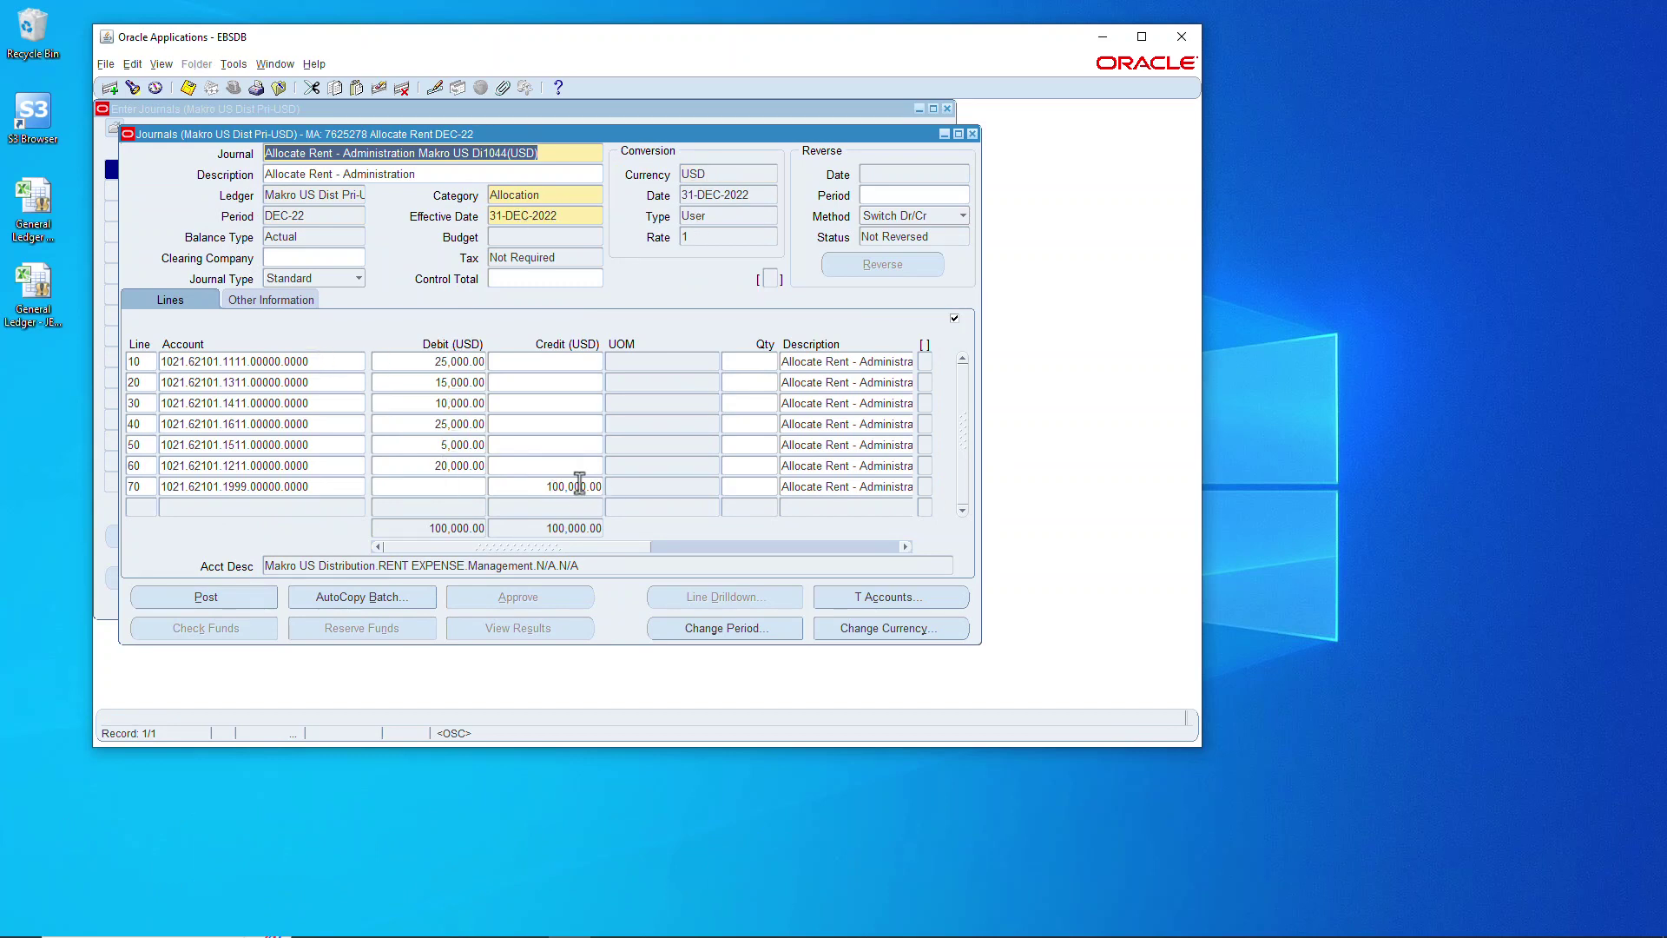
drag(643, 551, 409, 551)
click(208, 597)
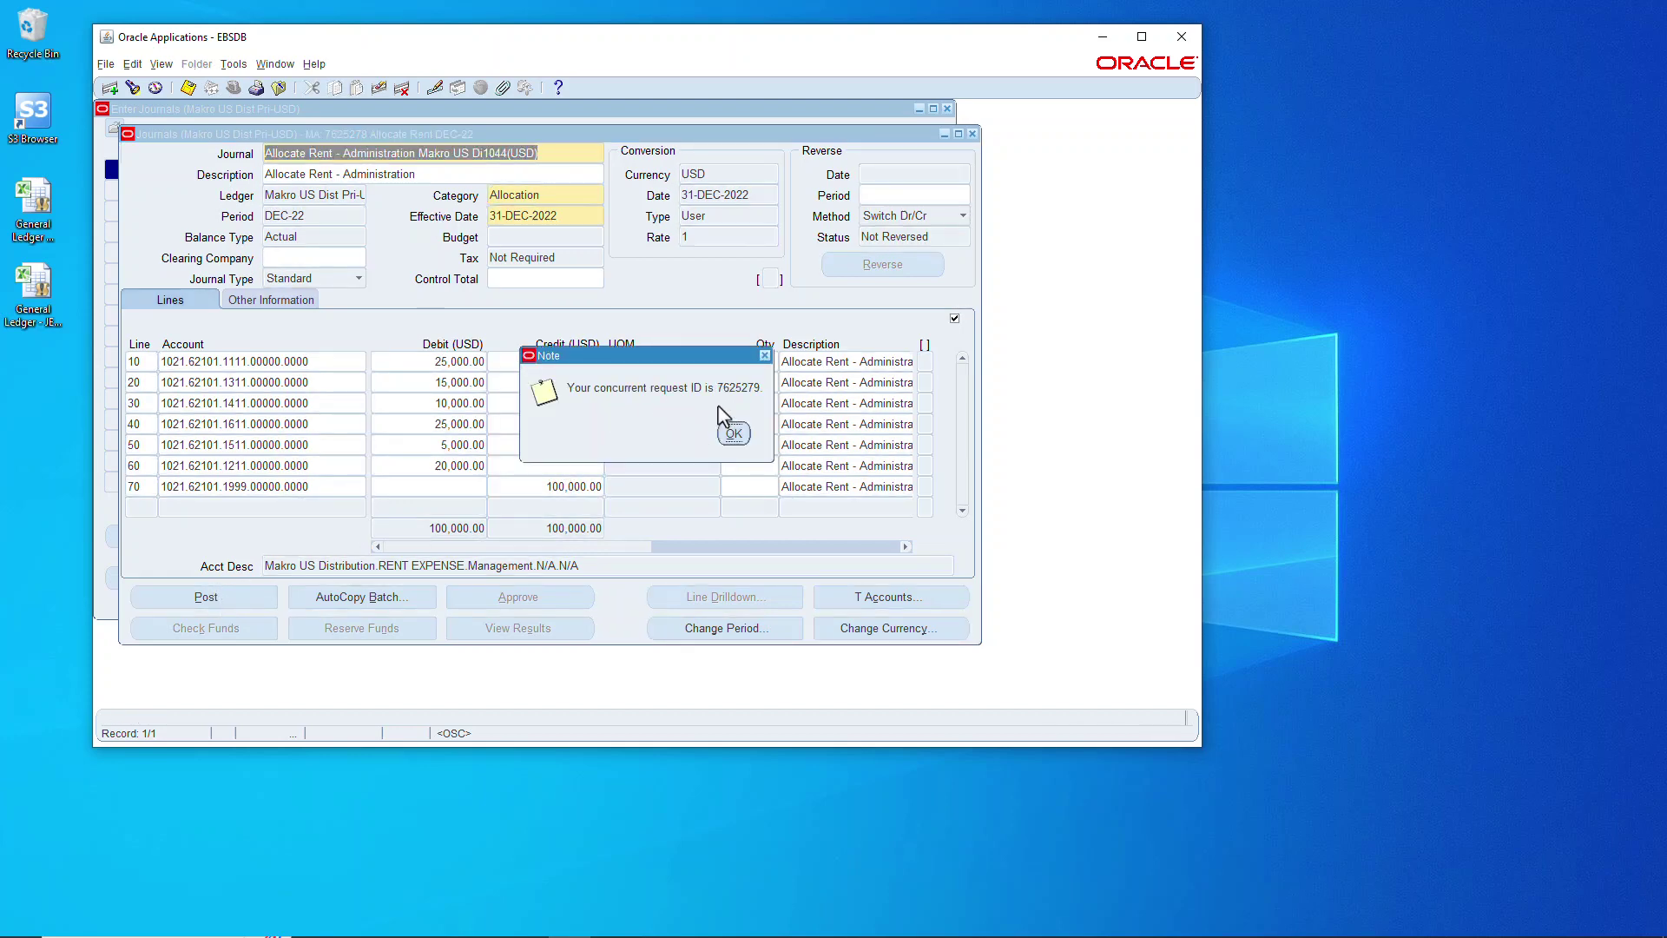
Step: Requery the allocation batch until its status shows Posted
click(734, 434)
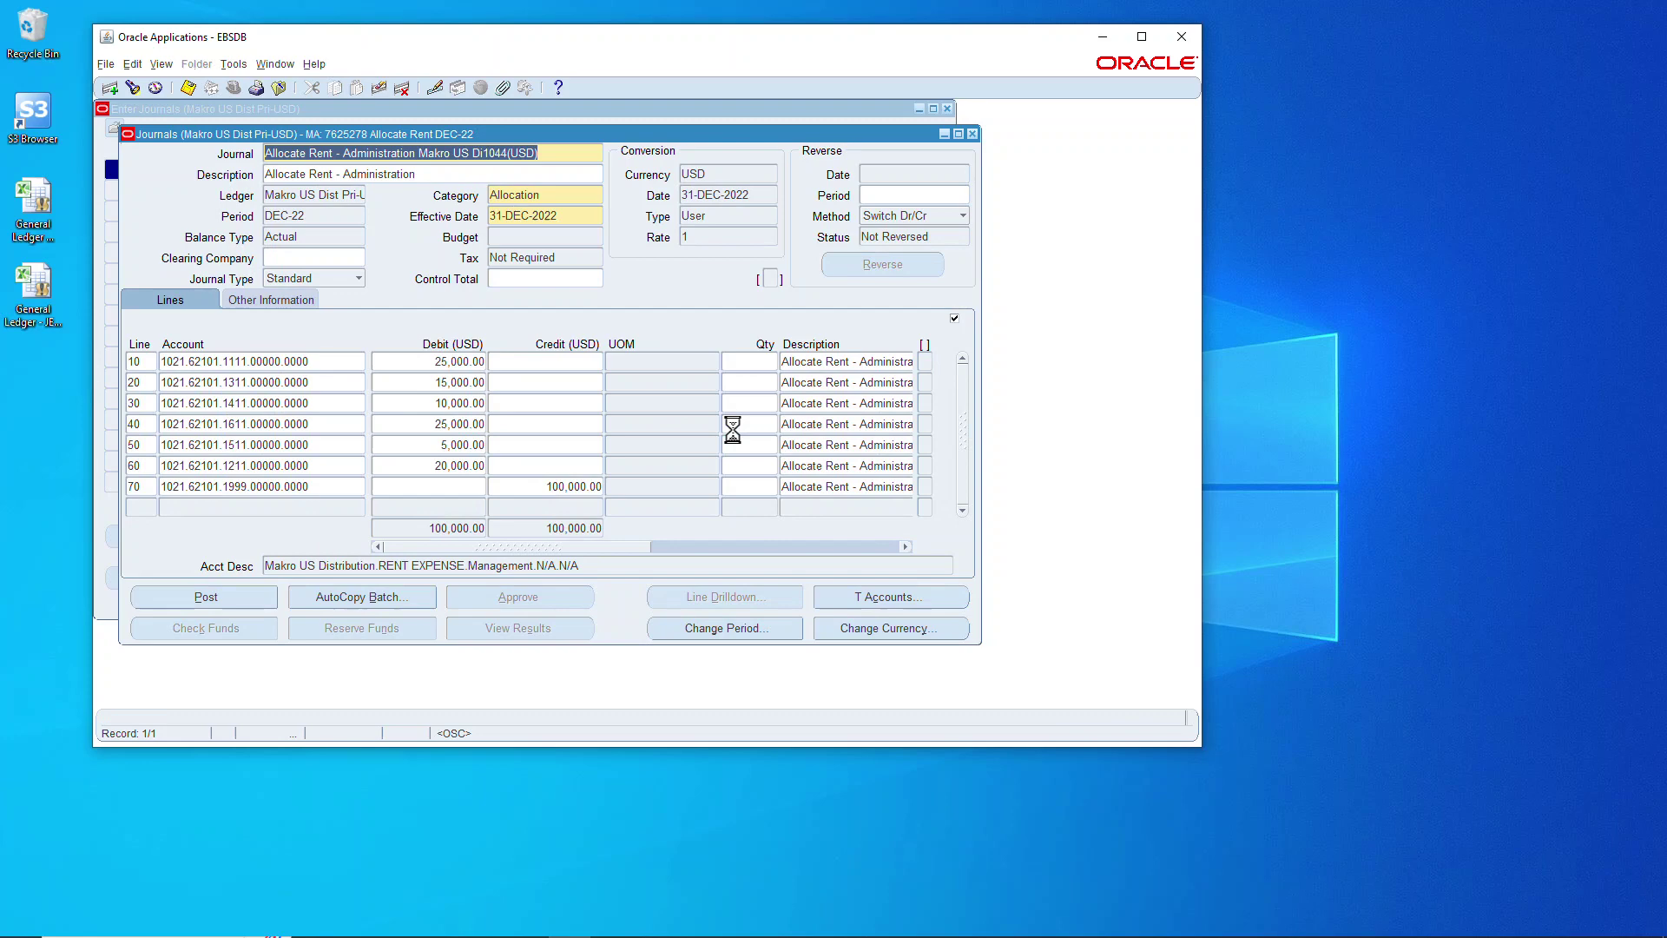
click(972, 133)
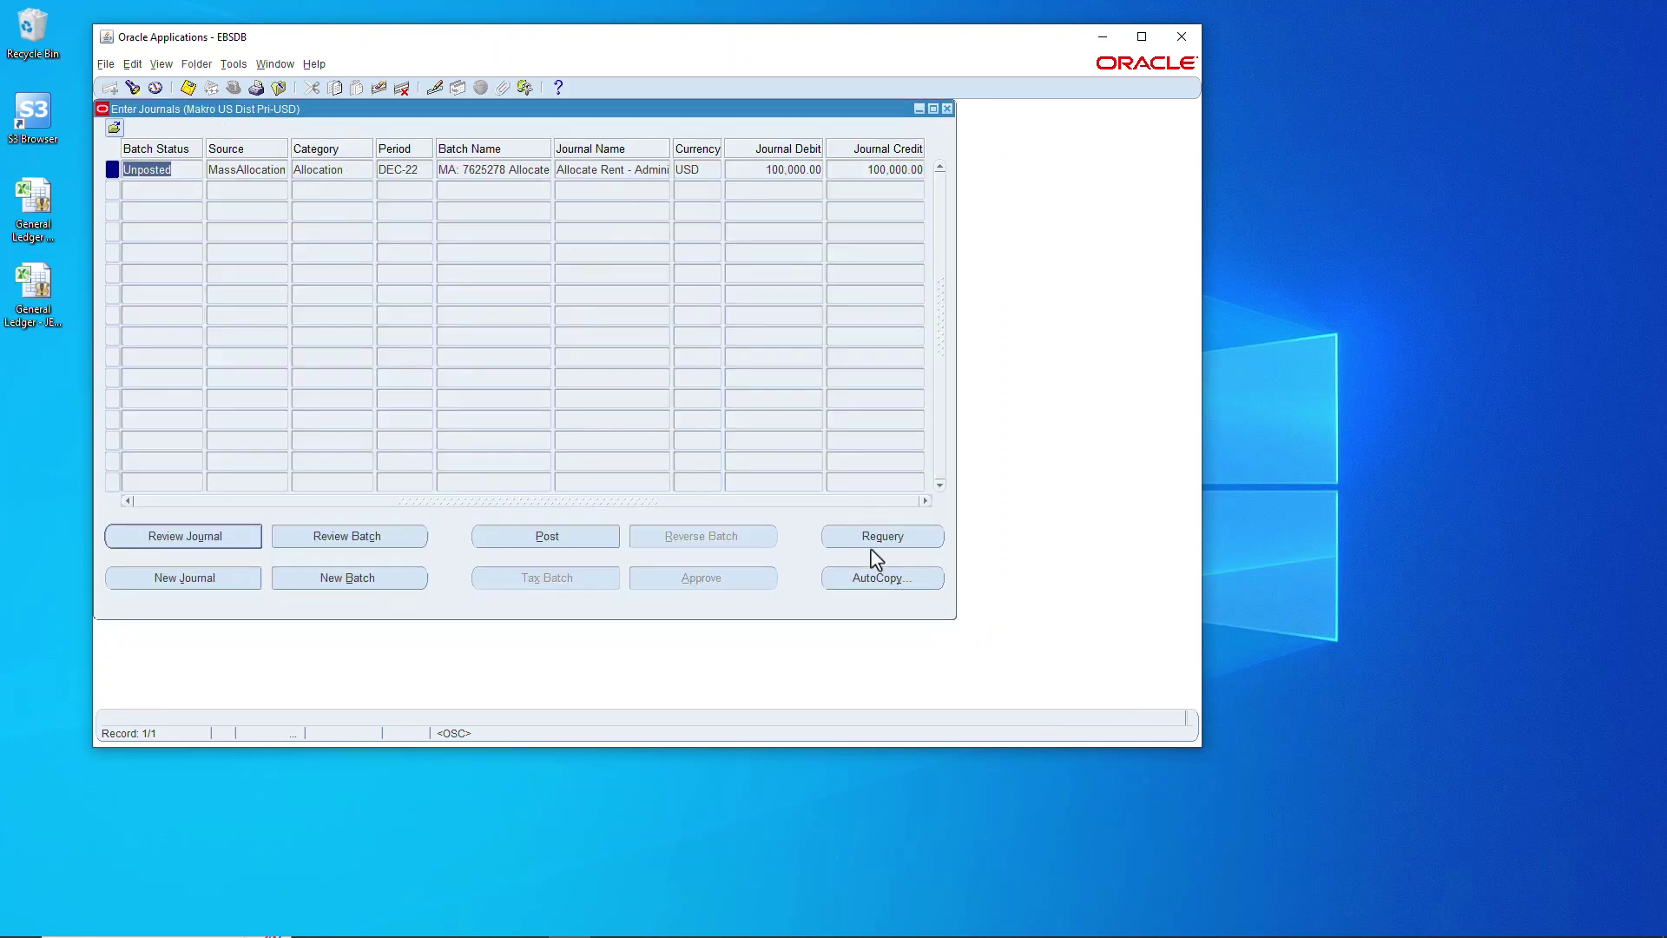
click(891, 542)
click(881, 540)
drag(605, 46, 555, 44)
drag(1150, 744, 1102, 726)
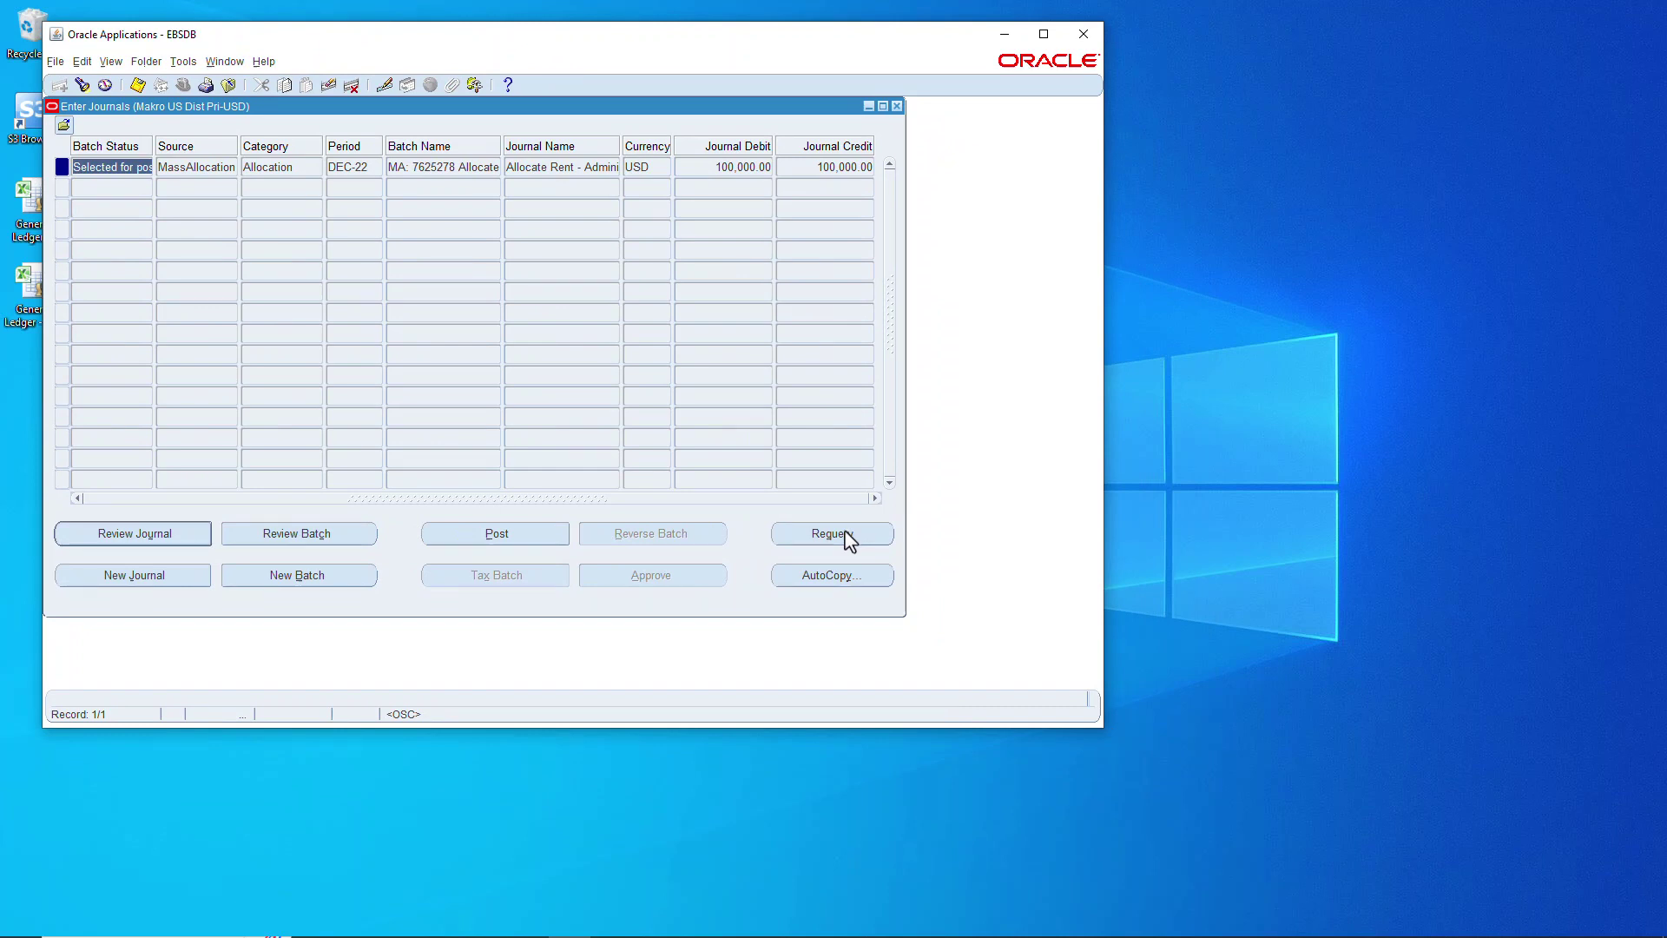
click(851, 541)
click(858, 540)
click(850, 530)
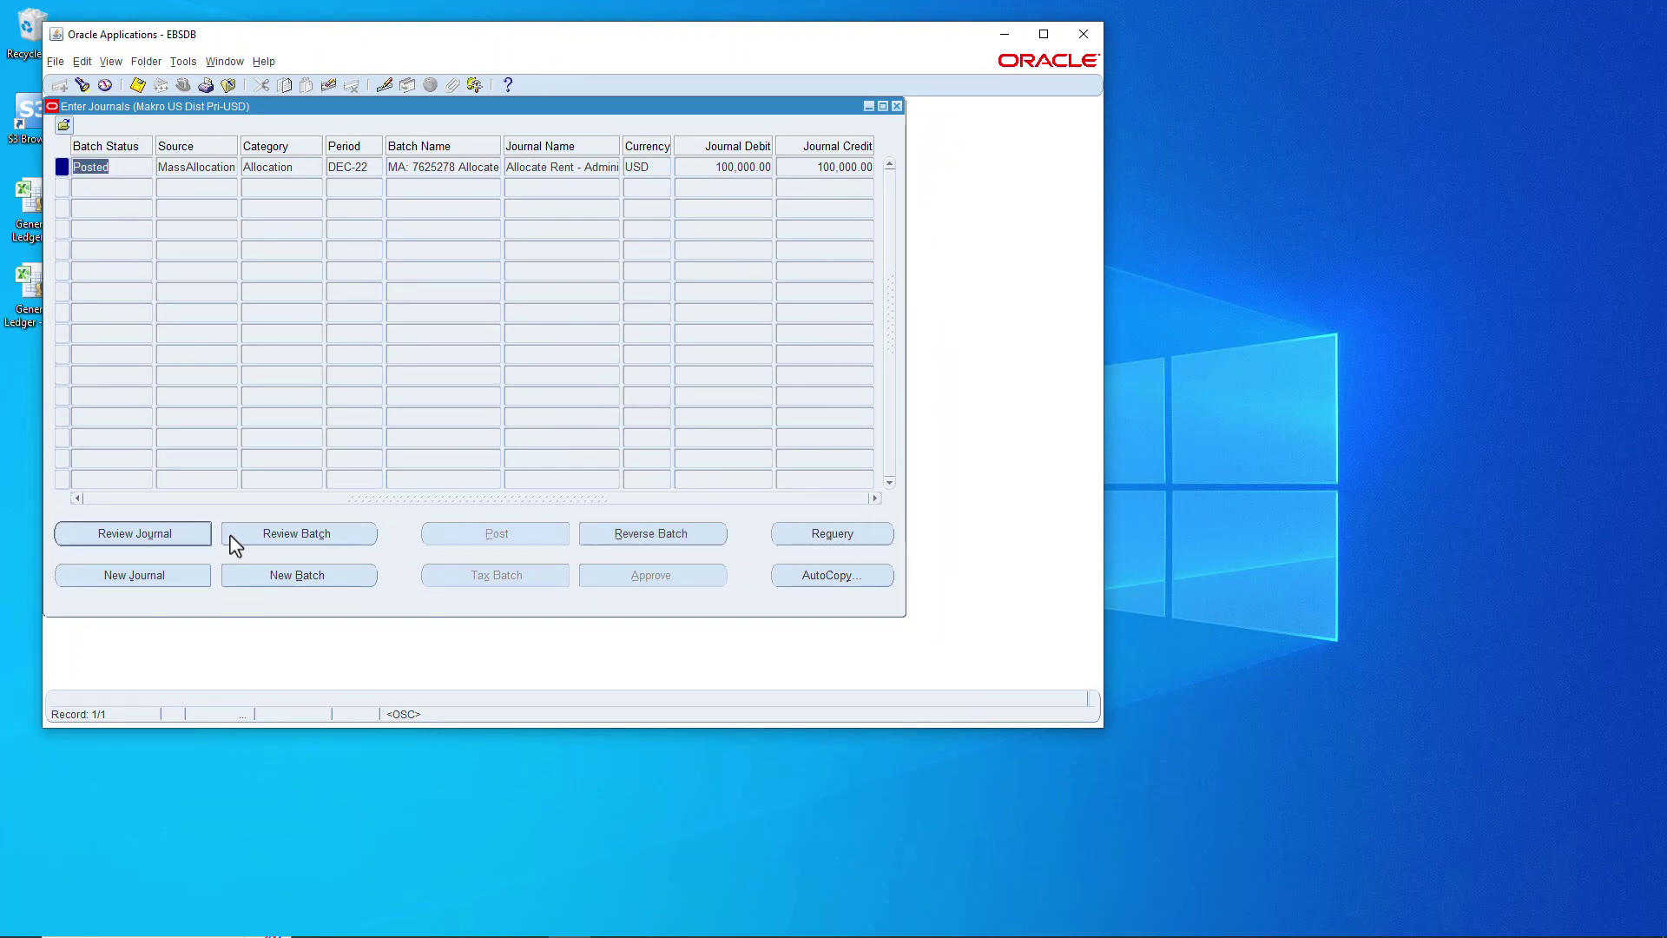
Step: Review the posted Allocate Rent - Administration journal, then close the journal forms
click(173, 535)
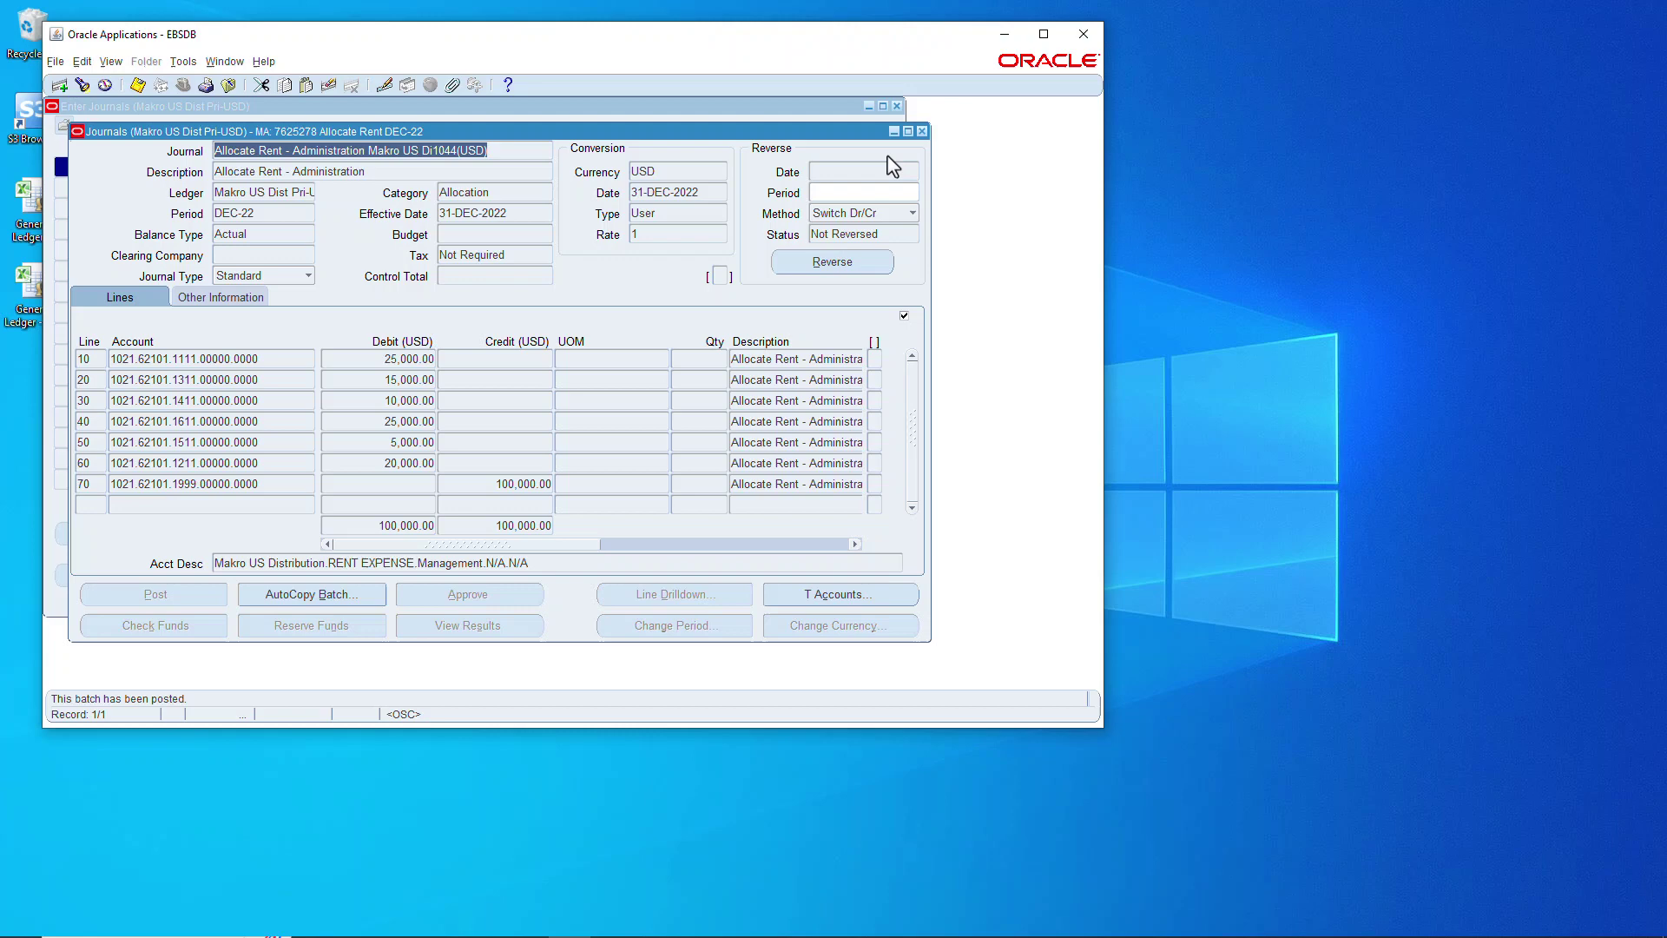
click(921, 131)
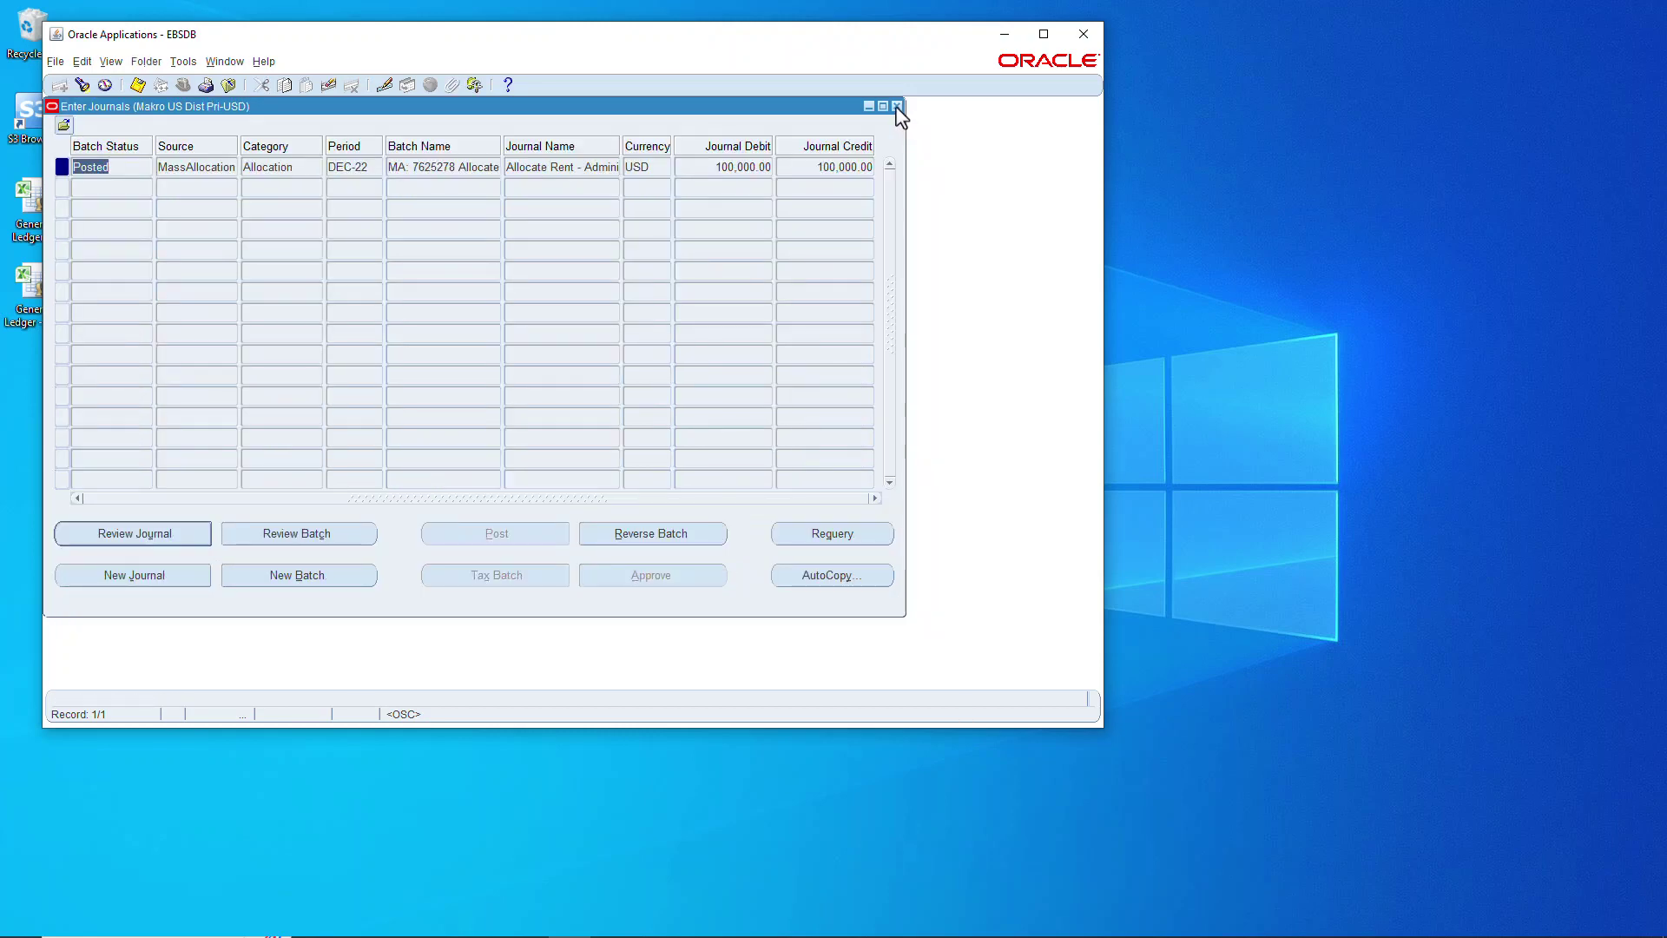
click(897, 107)
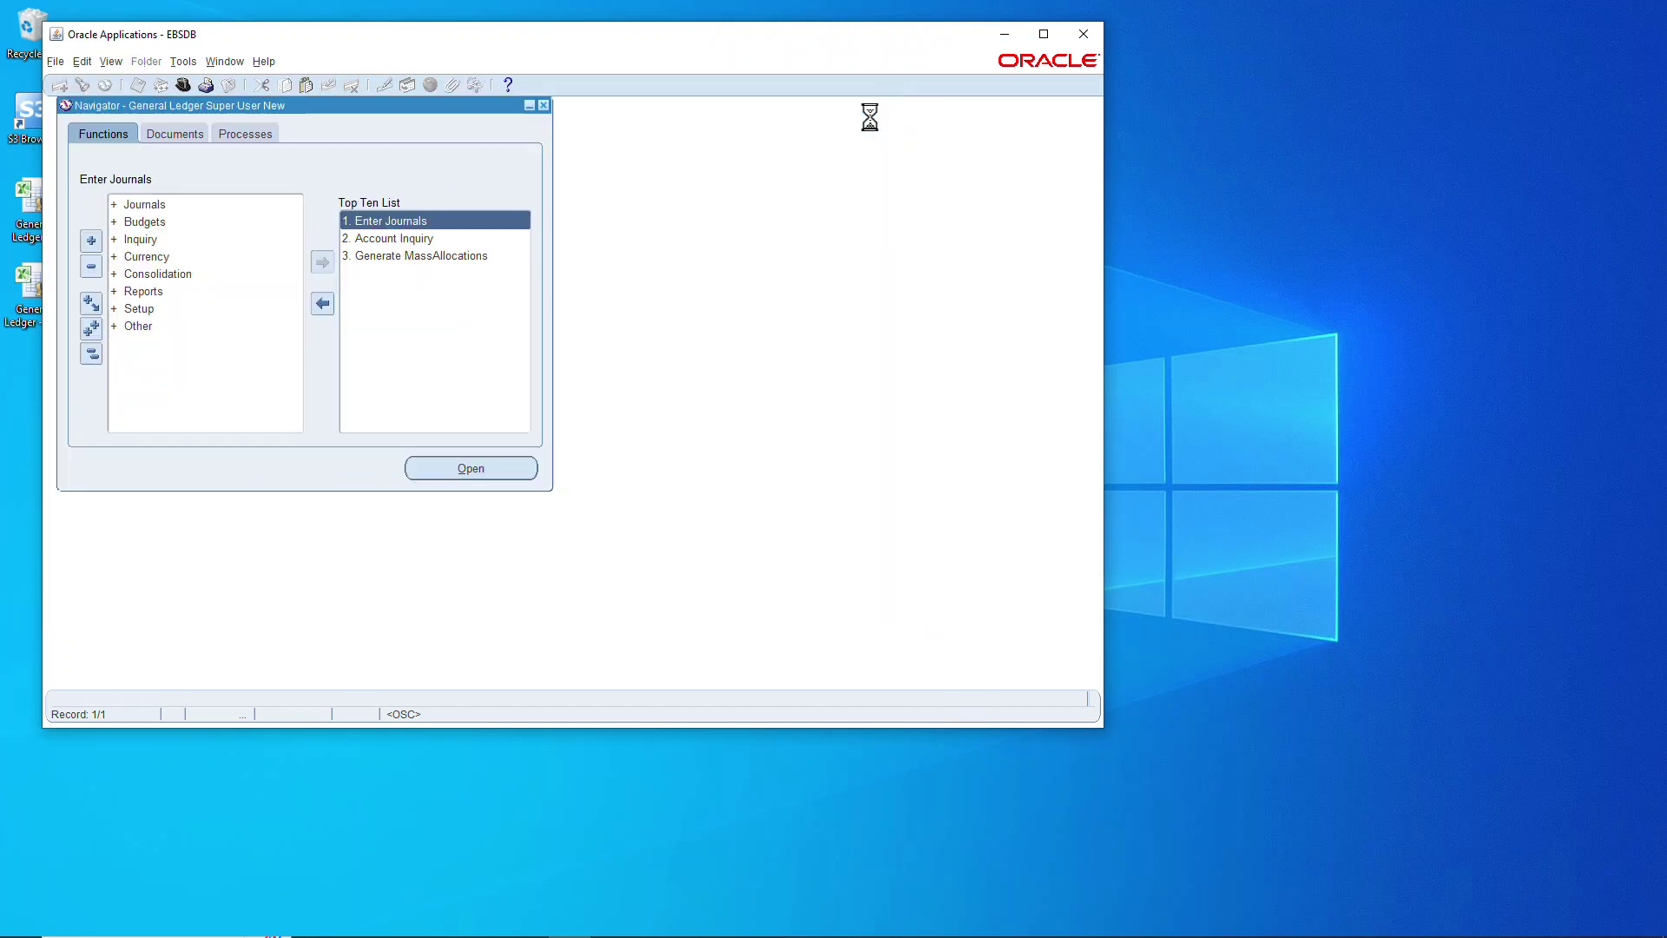
Step: Query Account Inquiry for 1021.62101 rent accounts with cost centers 1000–1999
double_click(429, 239)
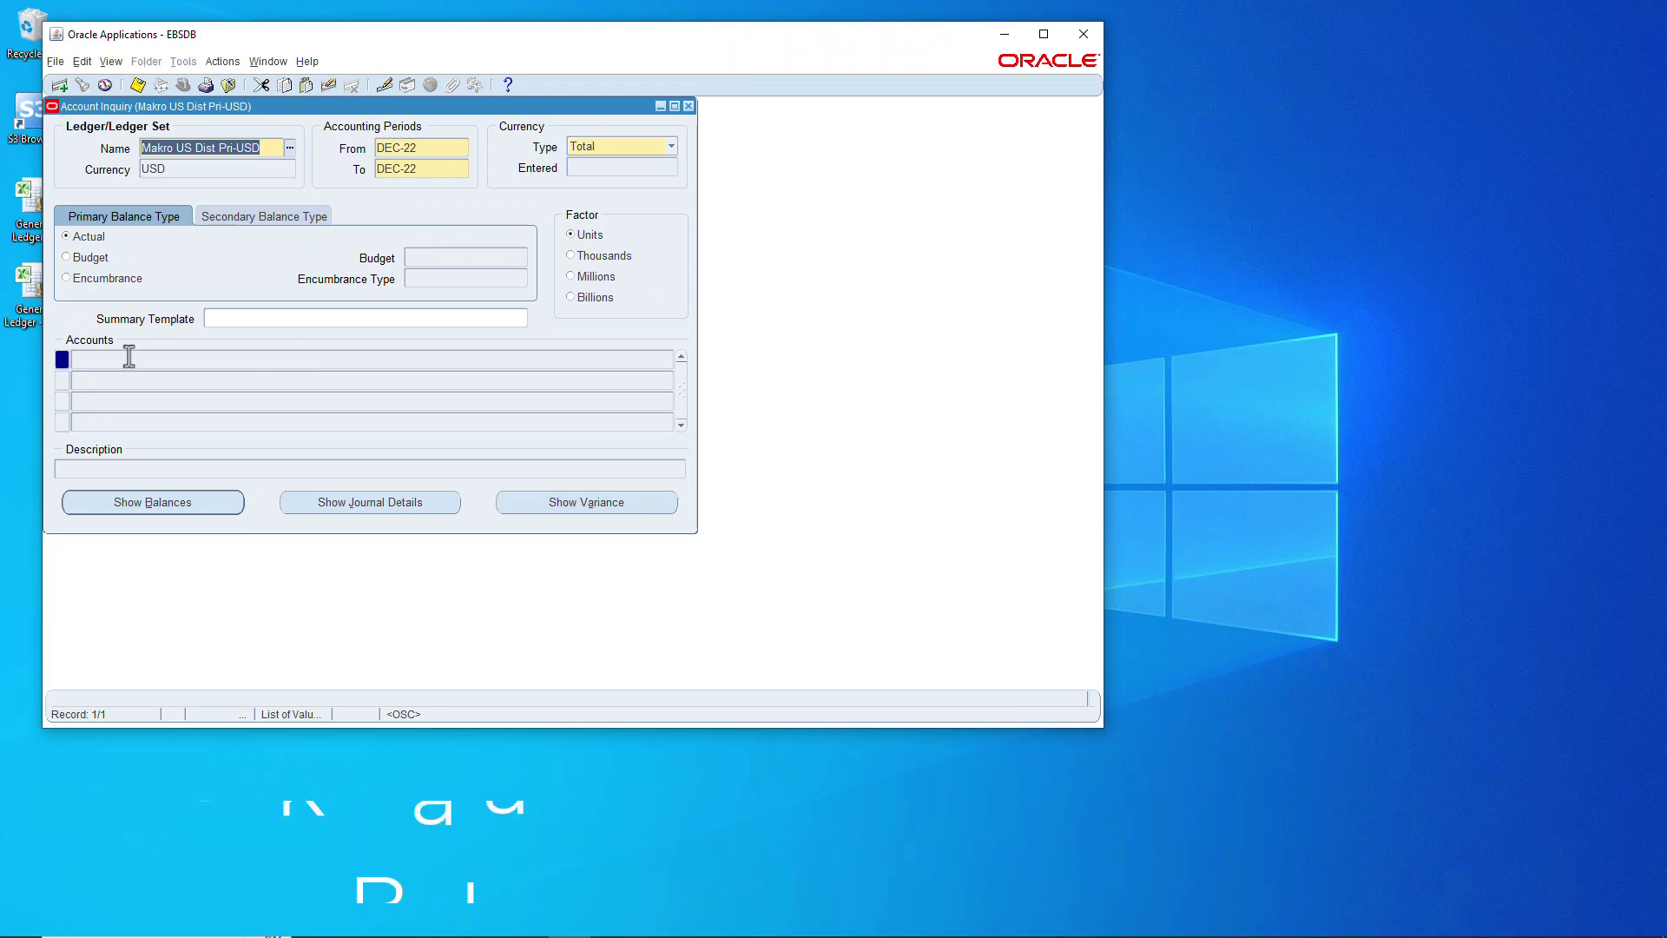
click(198, 363)
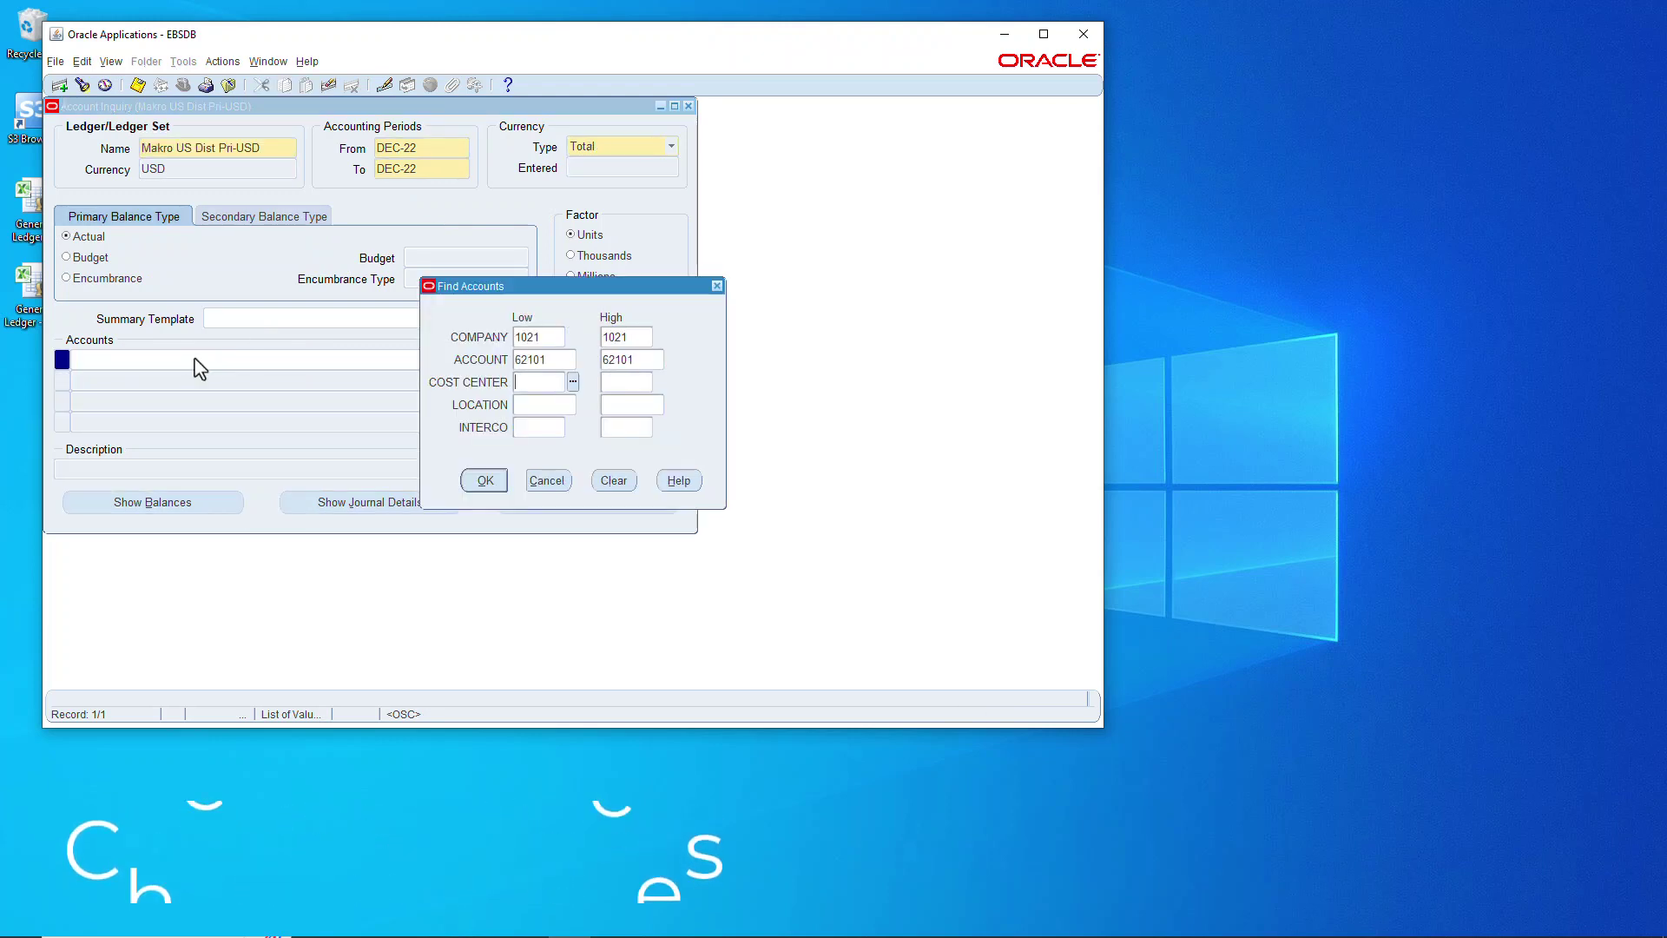
text(1000	1999	00000	99999	0000	9999)
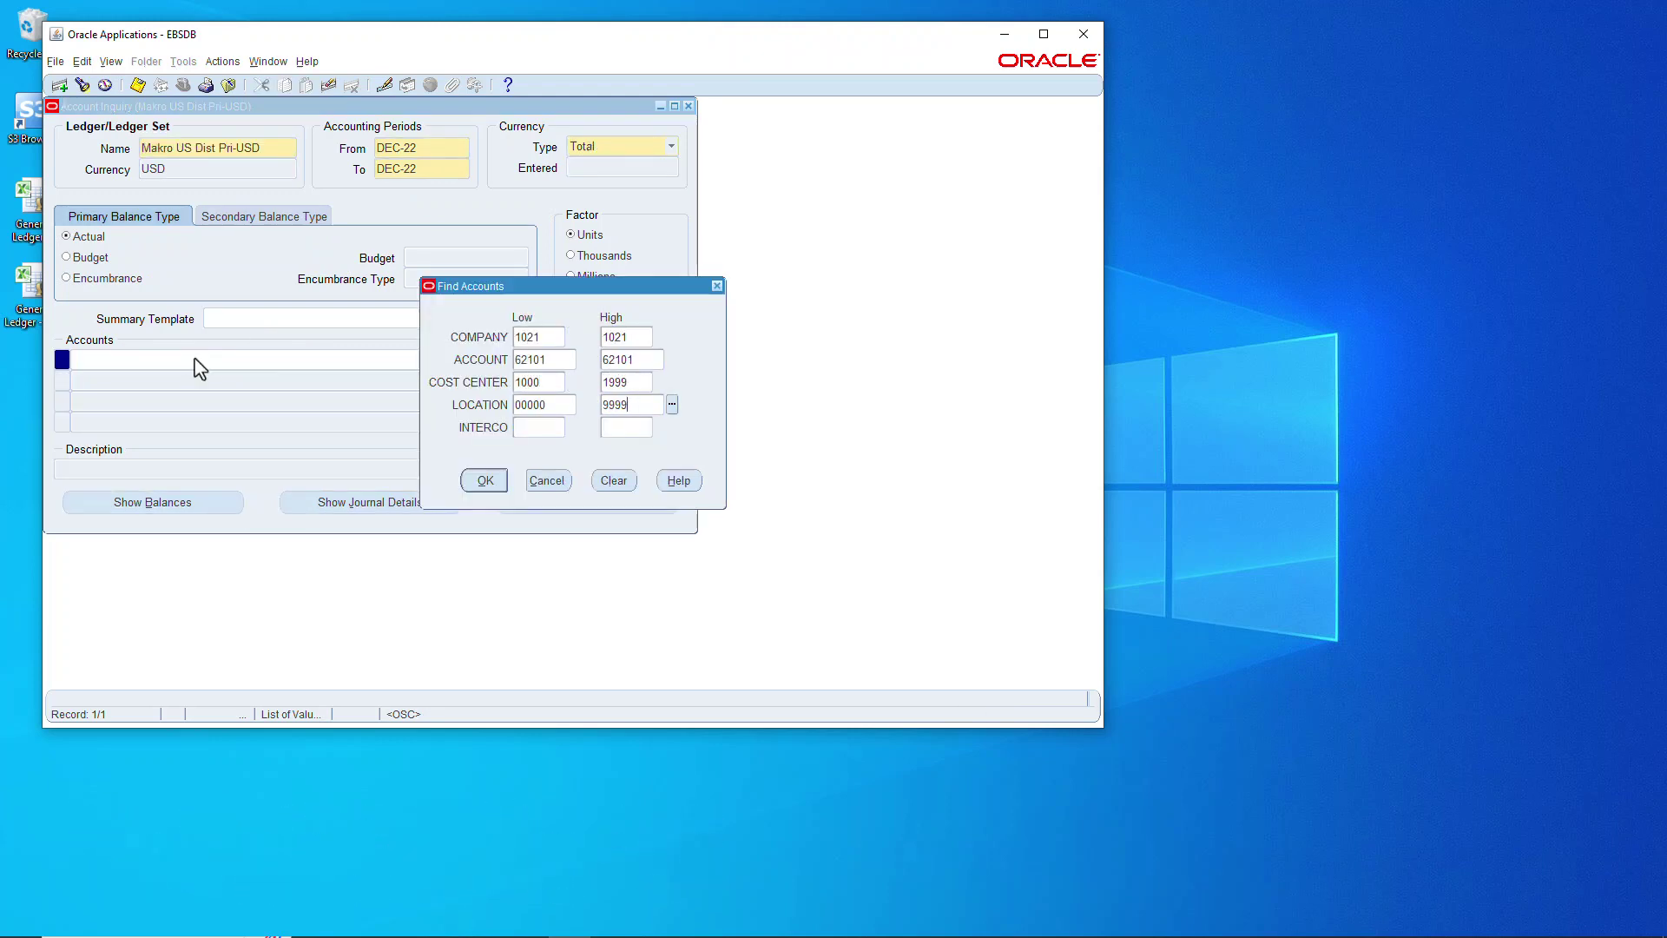
click(485, 480)
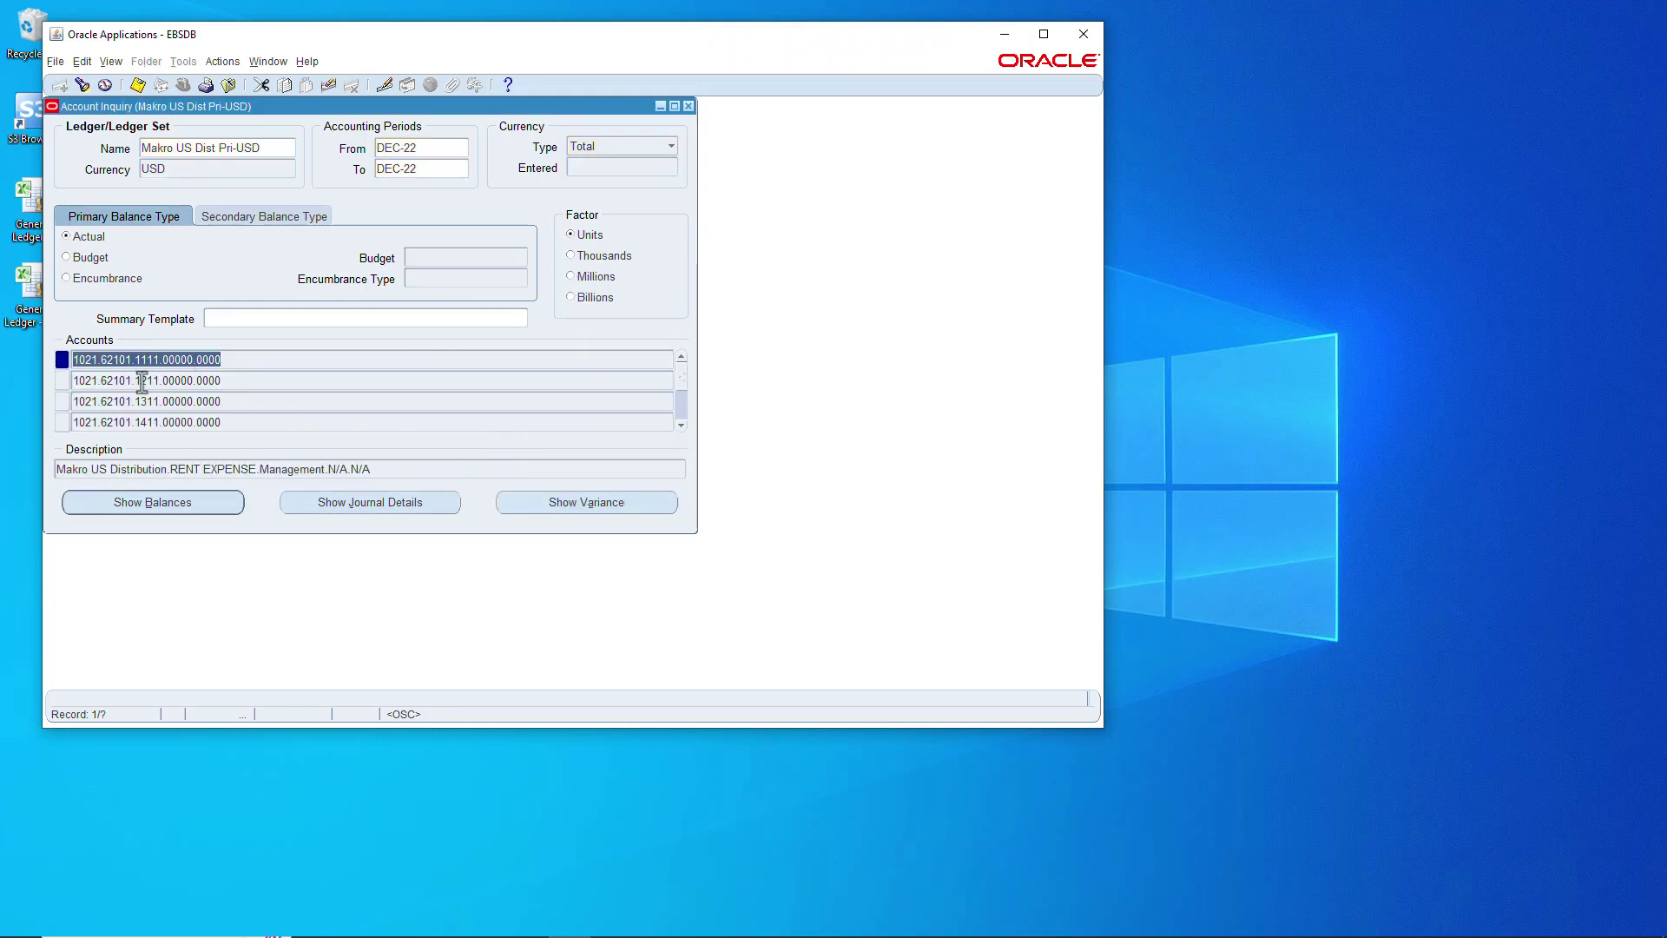
Step: Review the DEC-22 balances of the cost center 1999, 1611, 1511 and 1411 rent accounts
click(682, 425)
click(681, 426)
click(681, 425)
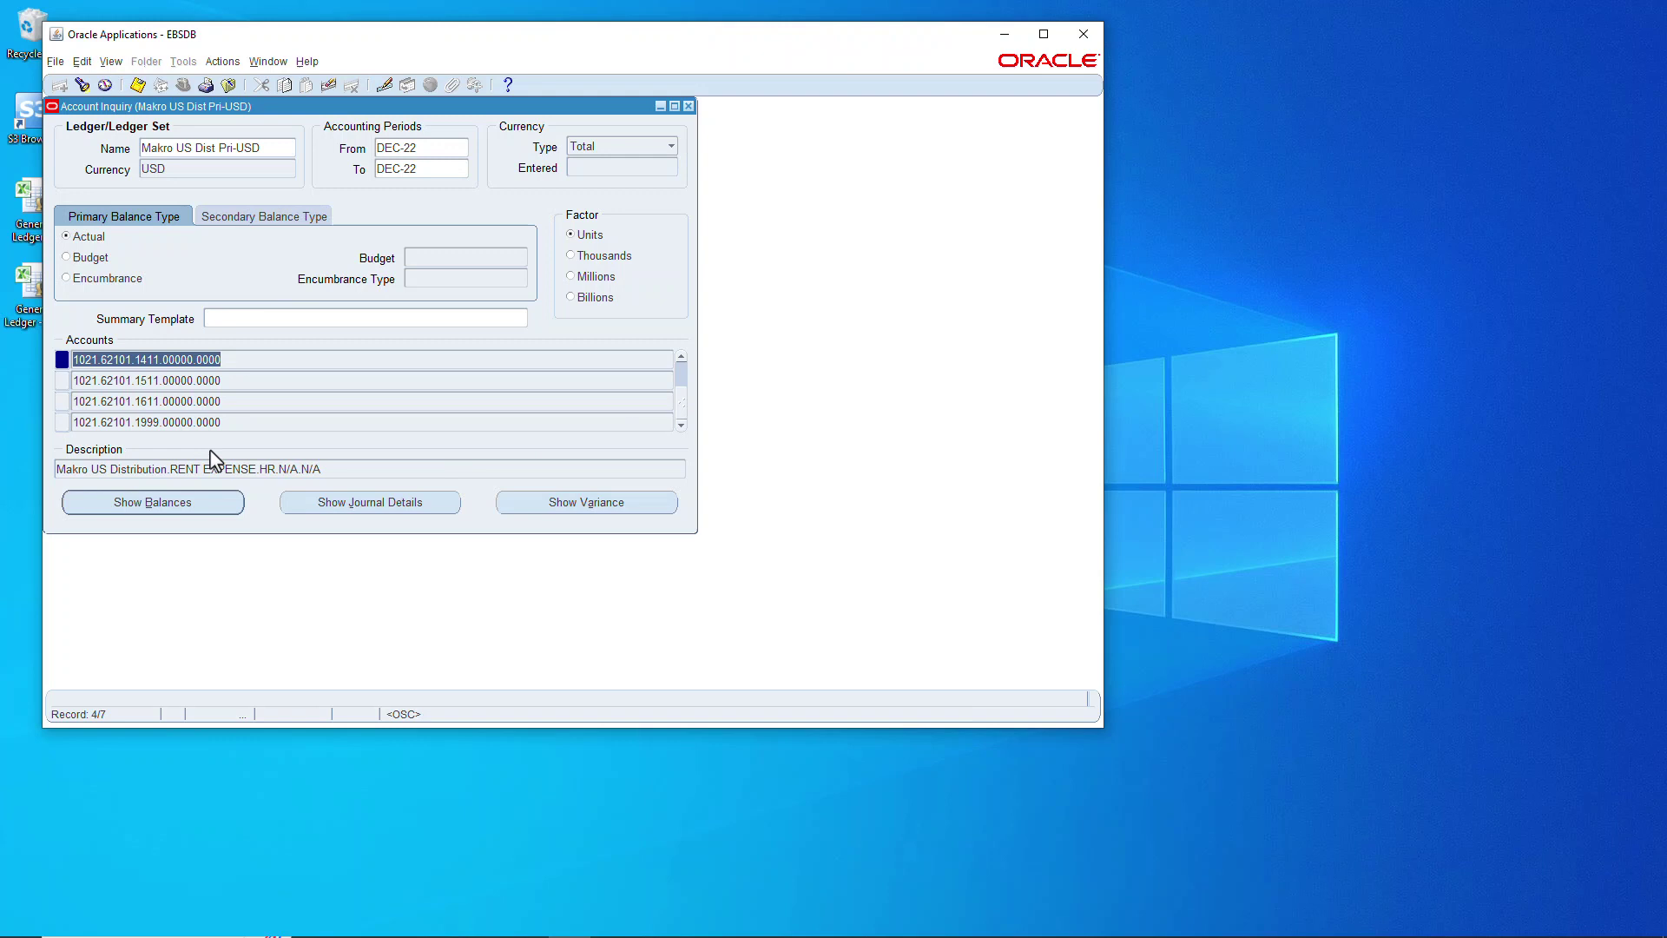
click(172, 423)
click(169, 504)
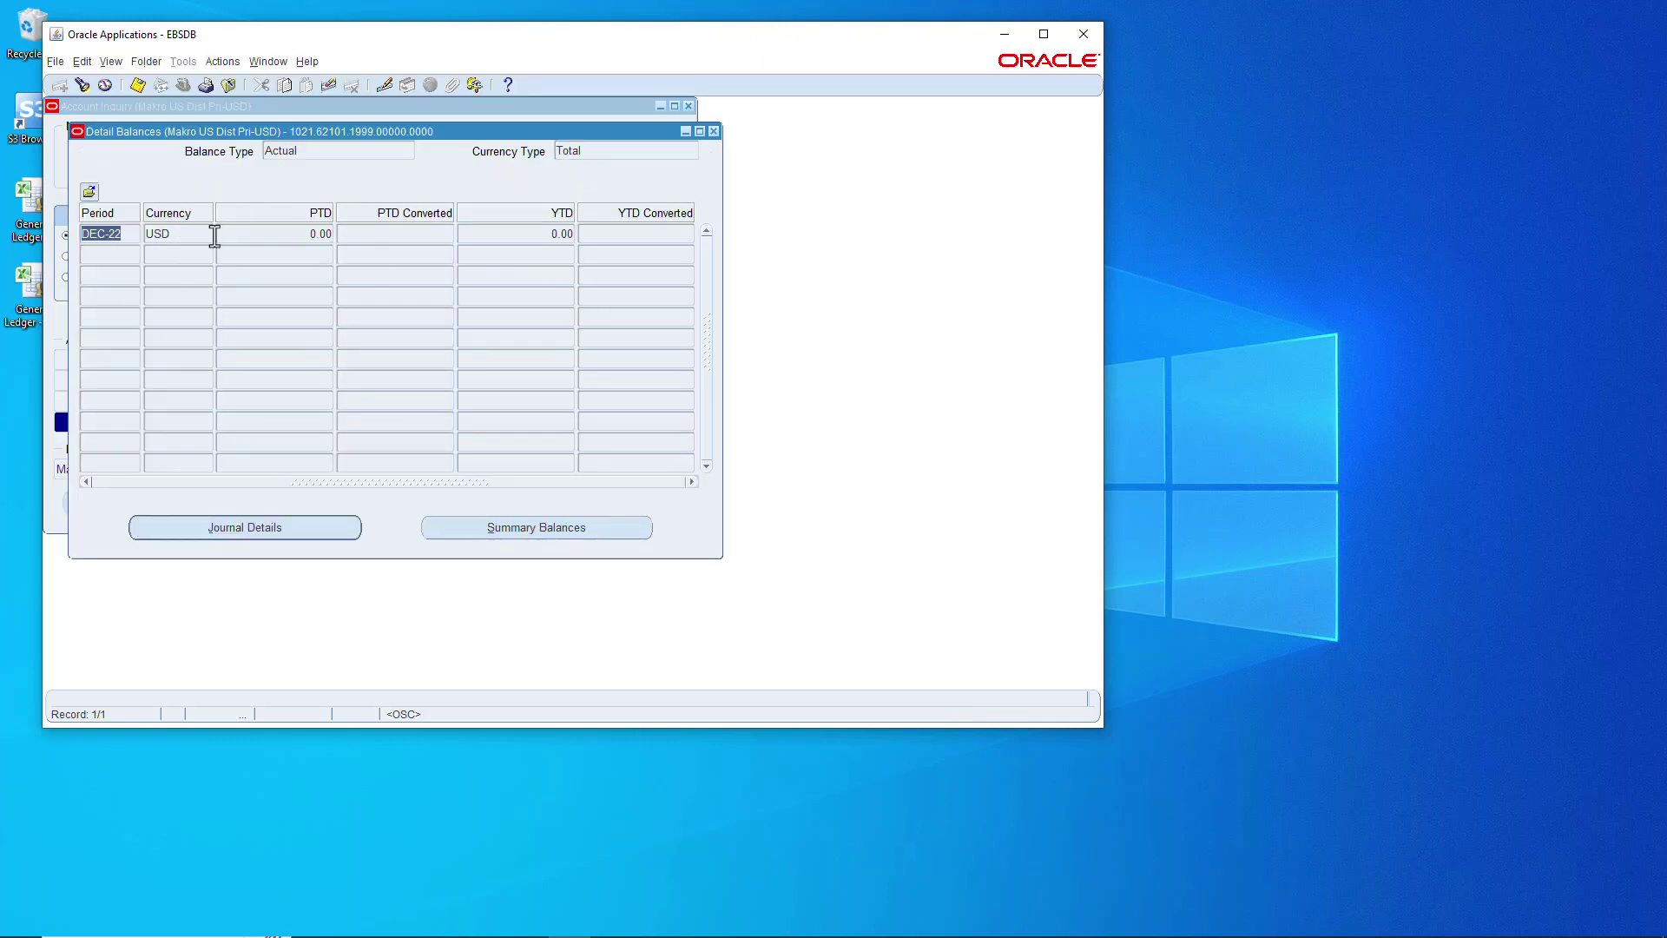
click(713, 132)
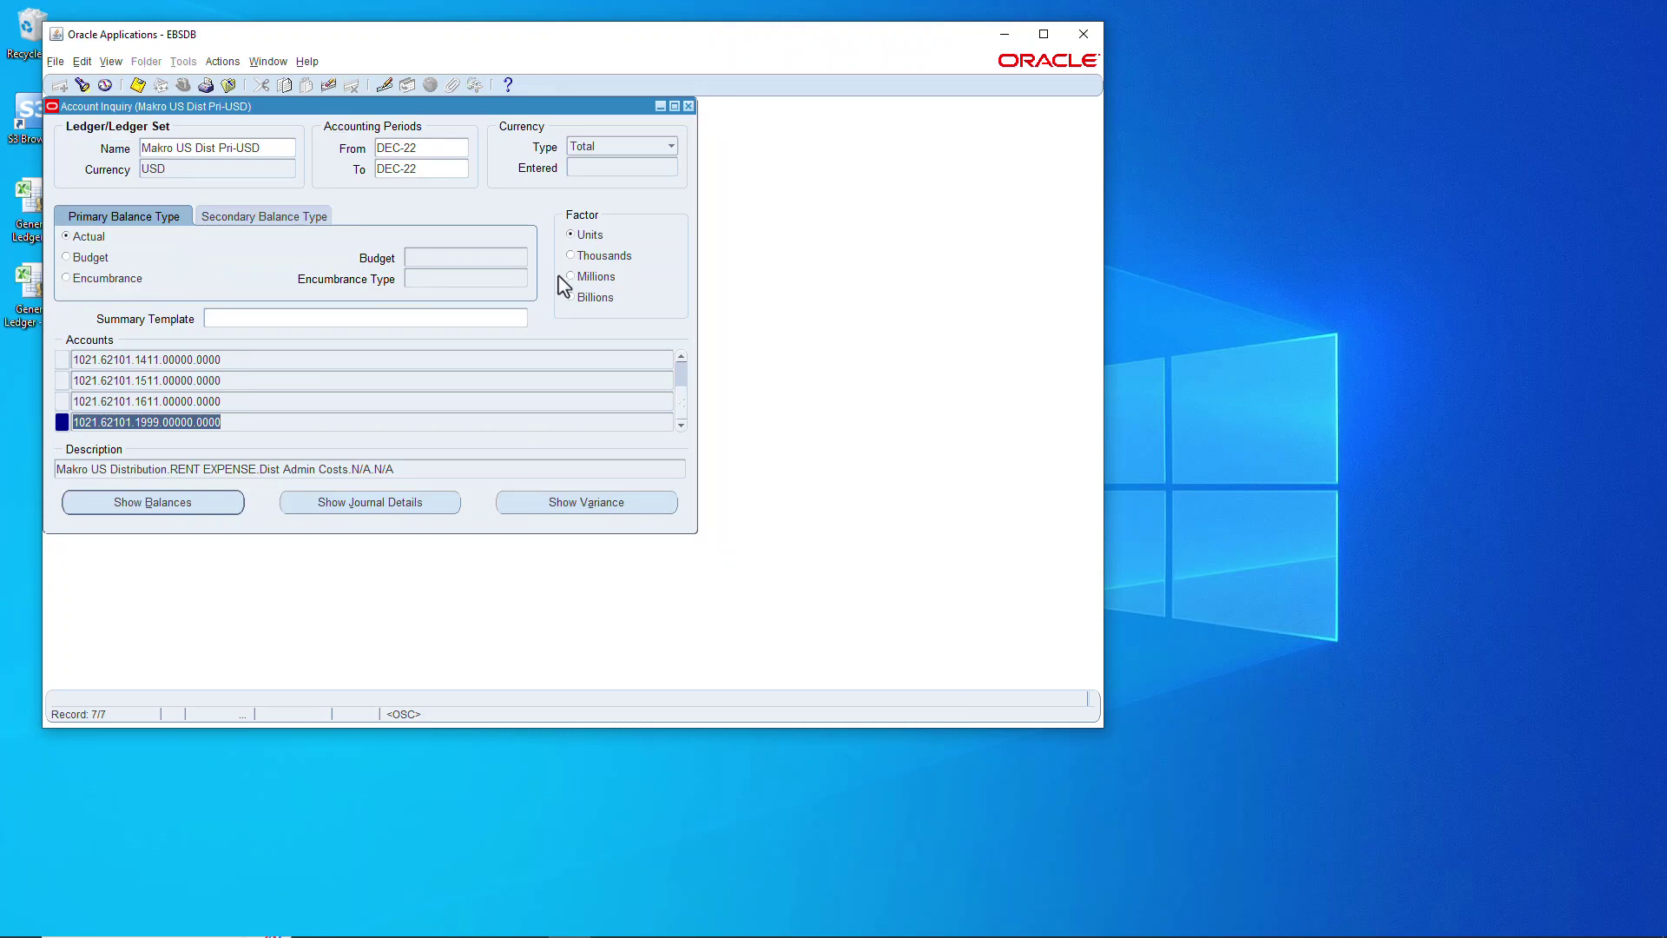
click(213, 402)
click(180, 503)
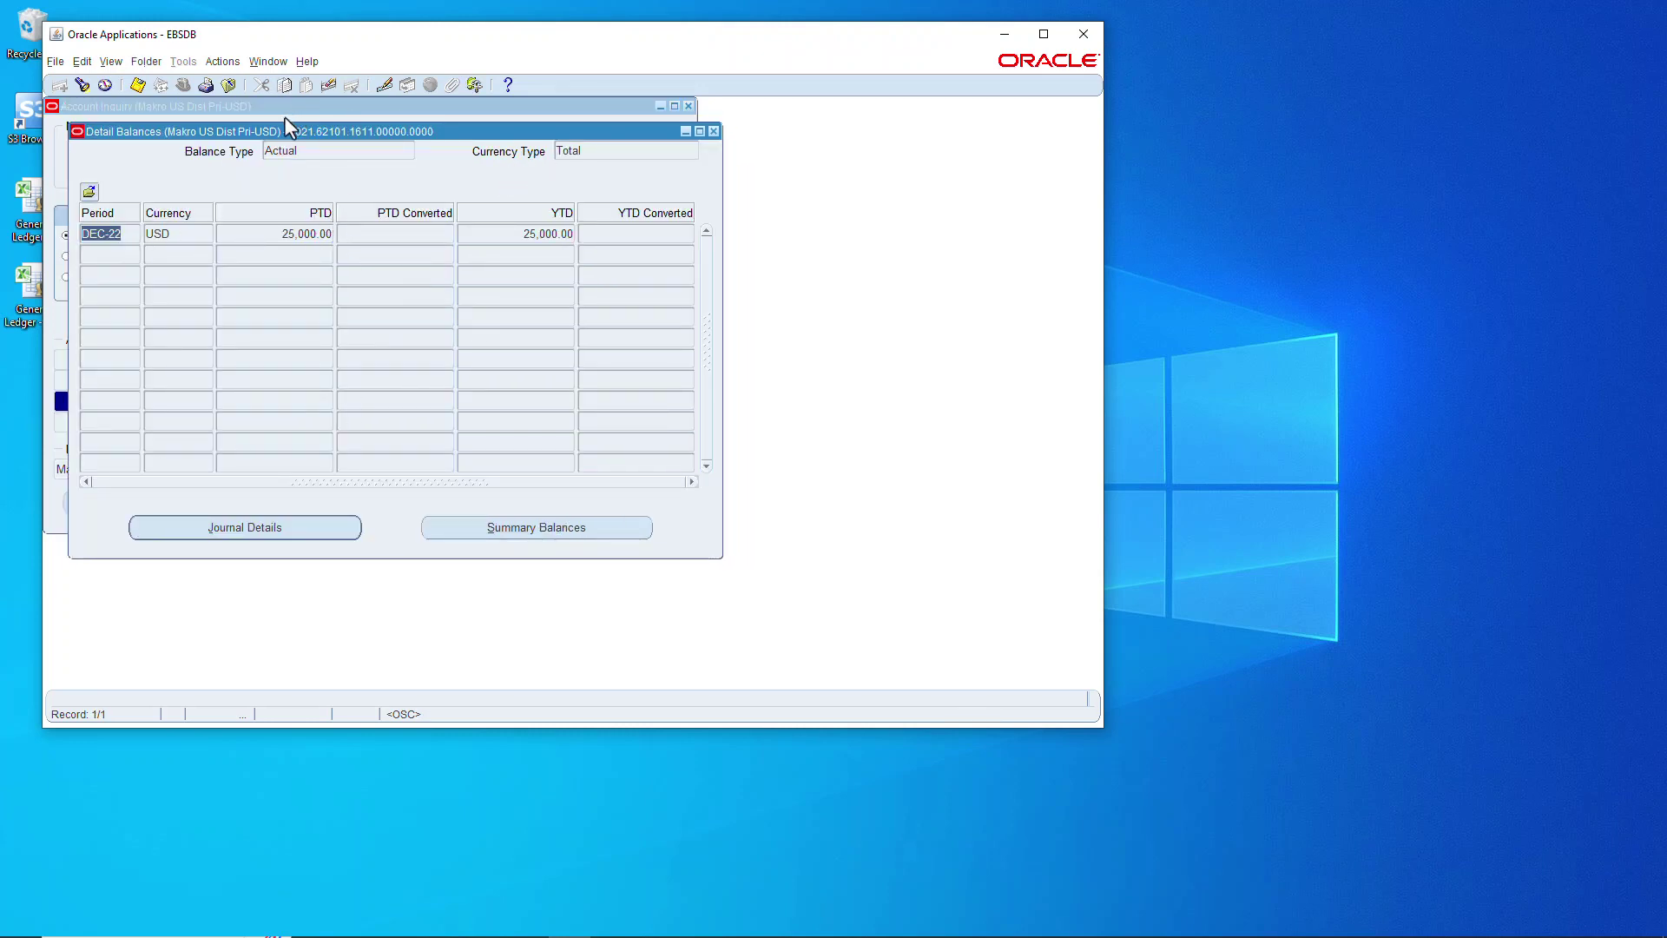
click(713, 132)
click(199, 382)
click(181, 502)
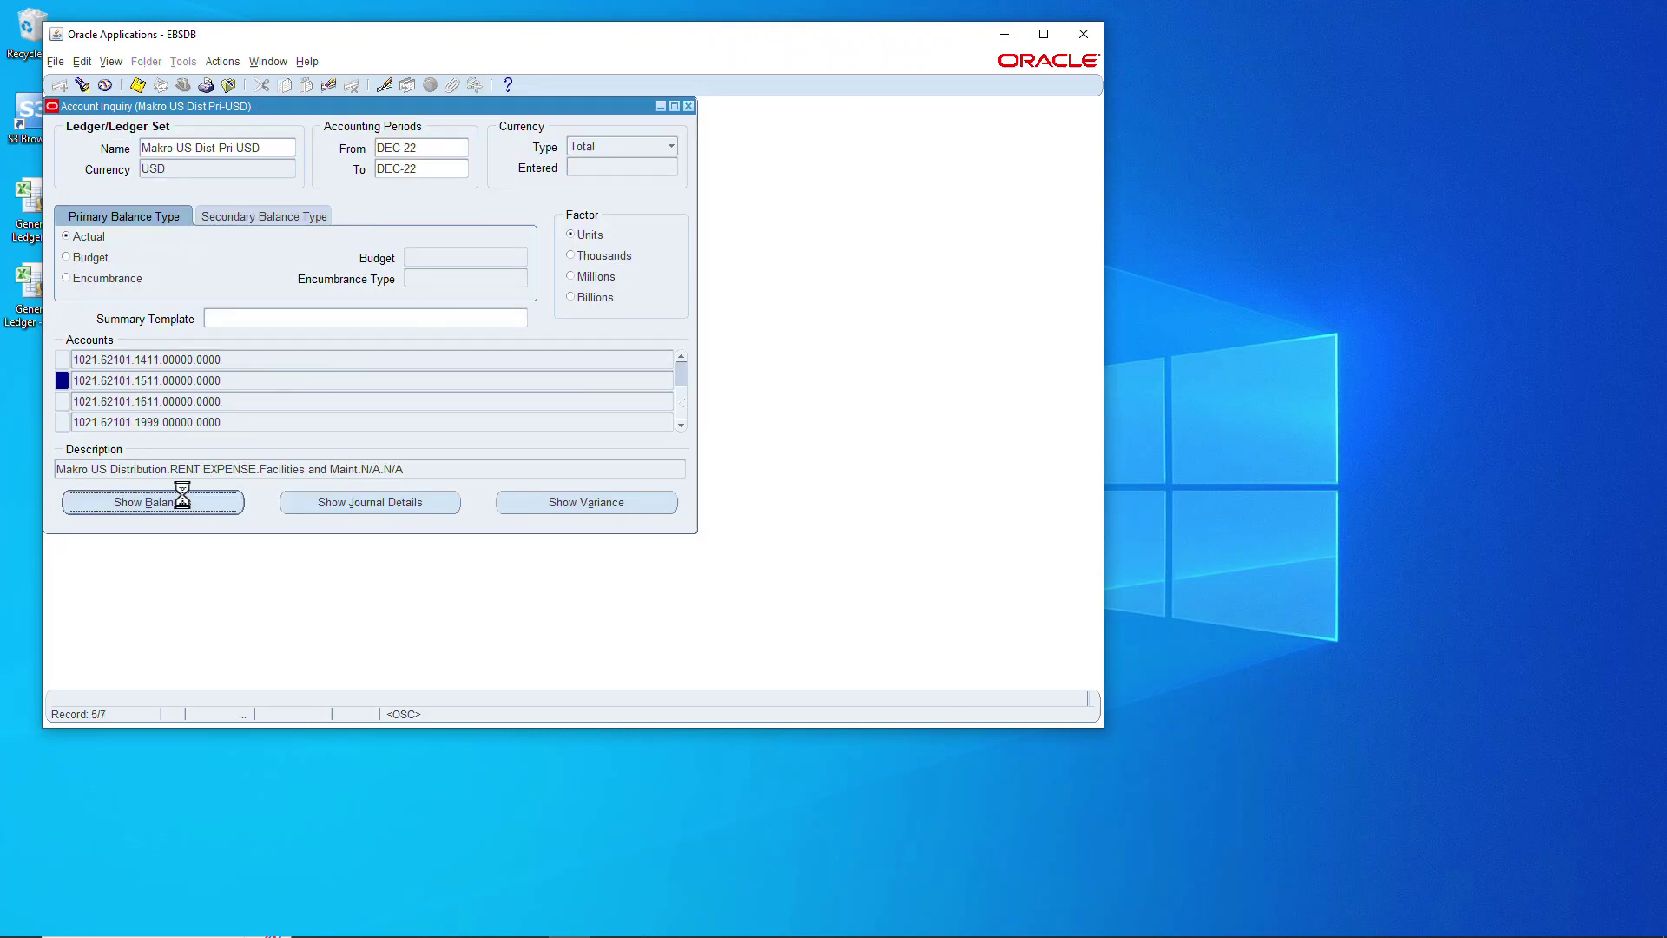
click(713, 132)
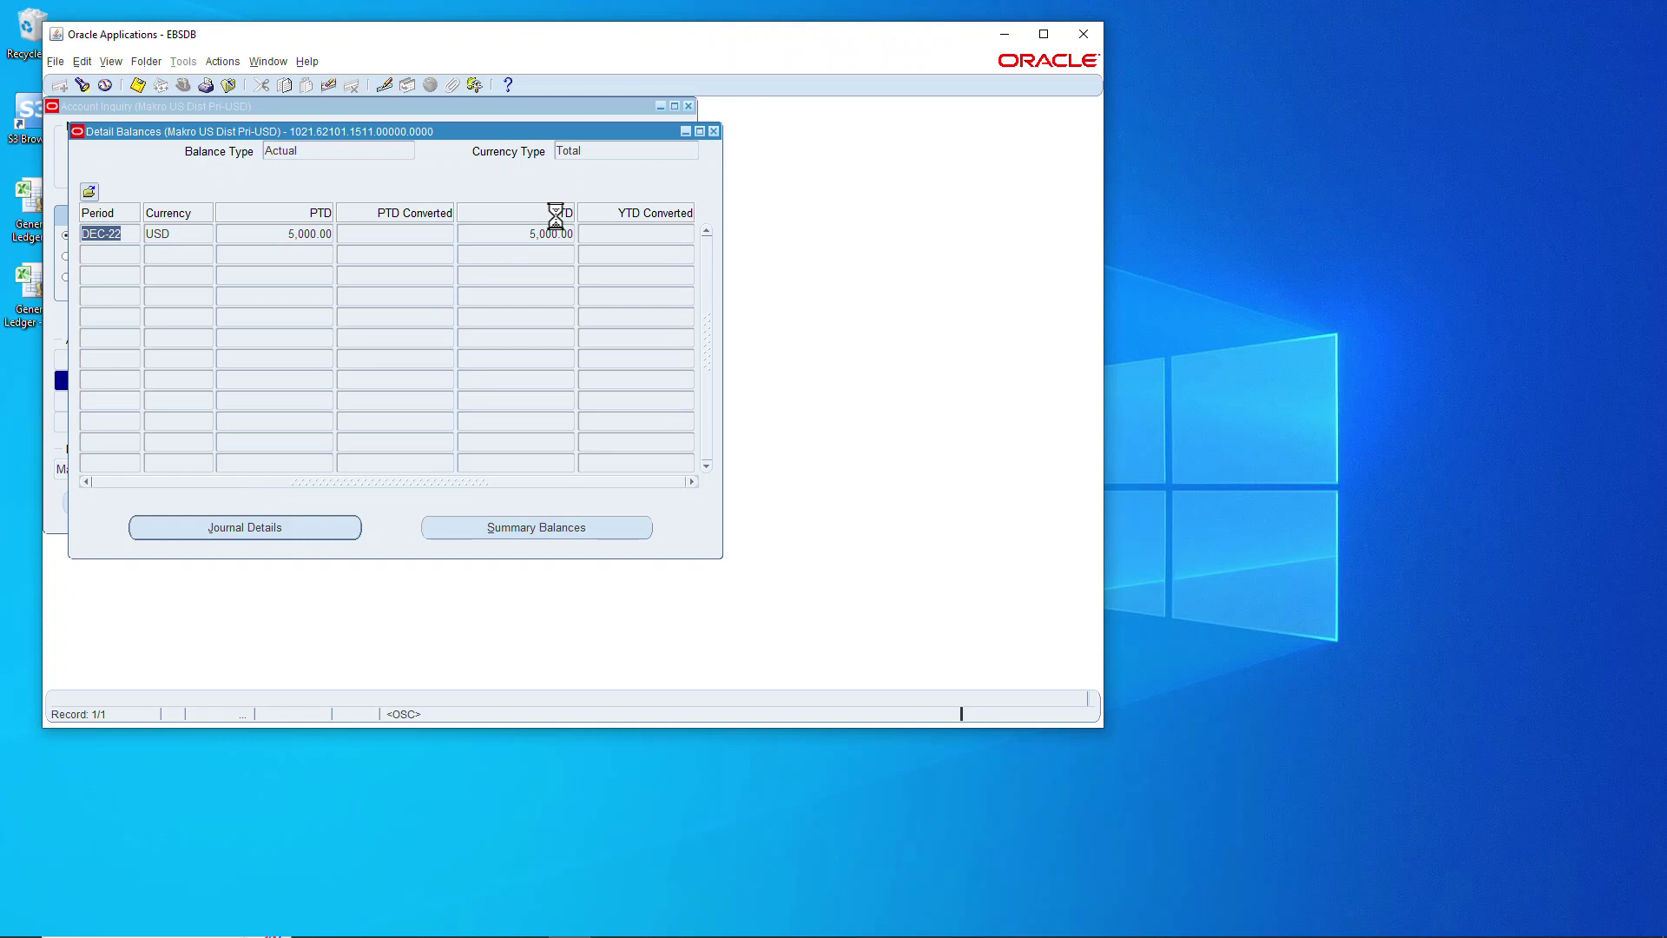
click(187, 359)
click(186, 502)
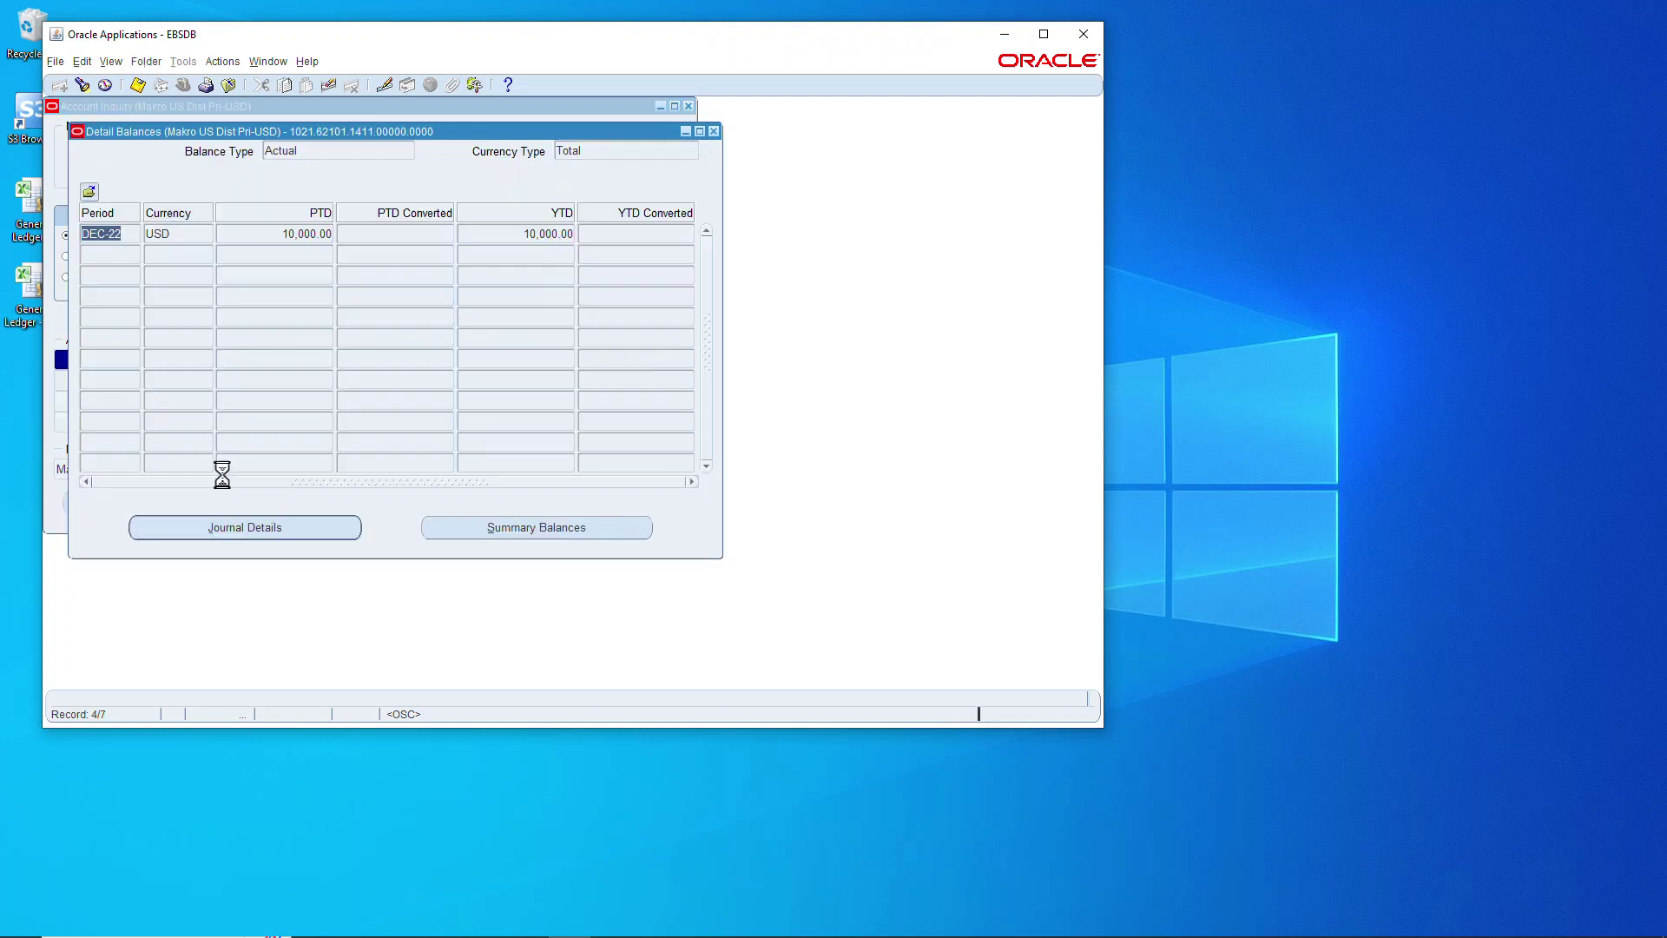
click(714, 132)
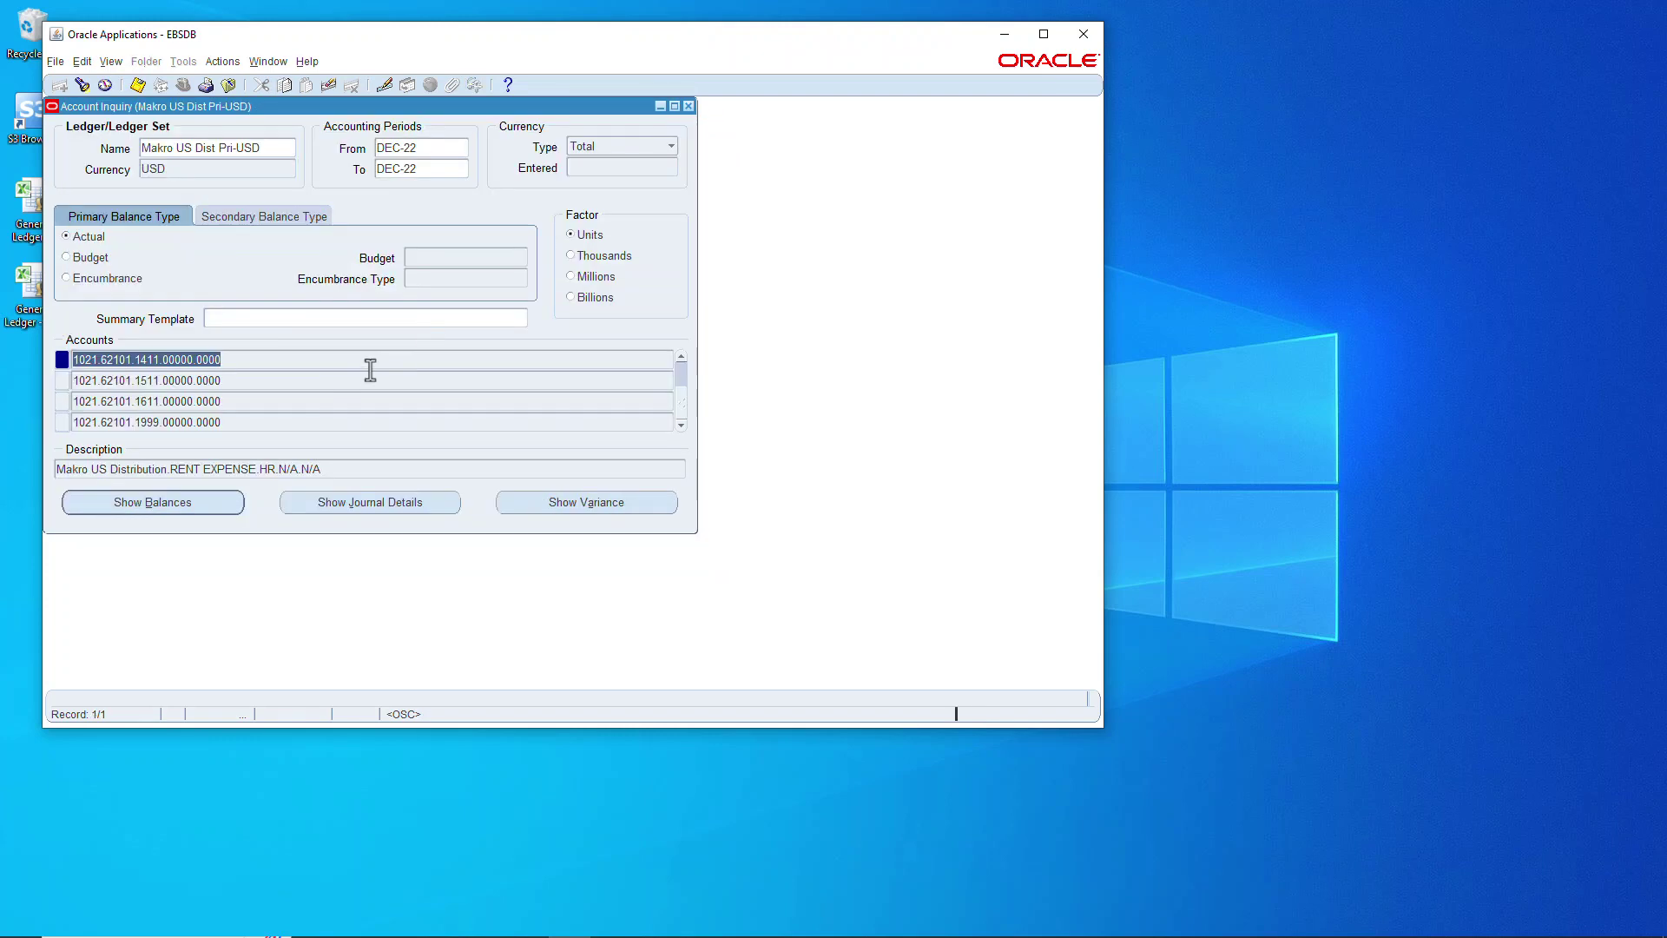
Step: Confirm balances of 15,000, 20,000 and 25,000 USD for cost centers 1311, 1211 and 1111
click(681, 357)
click(682, 357)
click(682, 357)
click(173, 405)
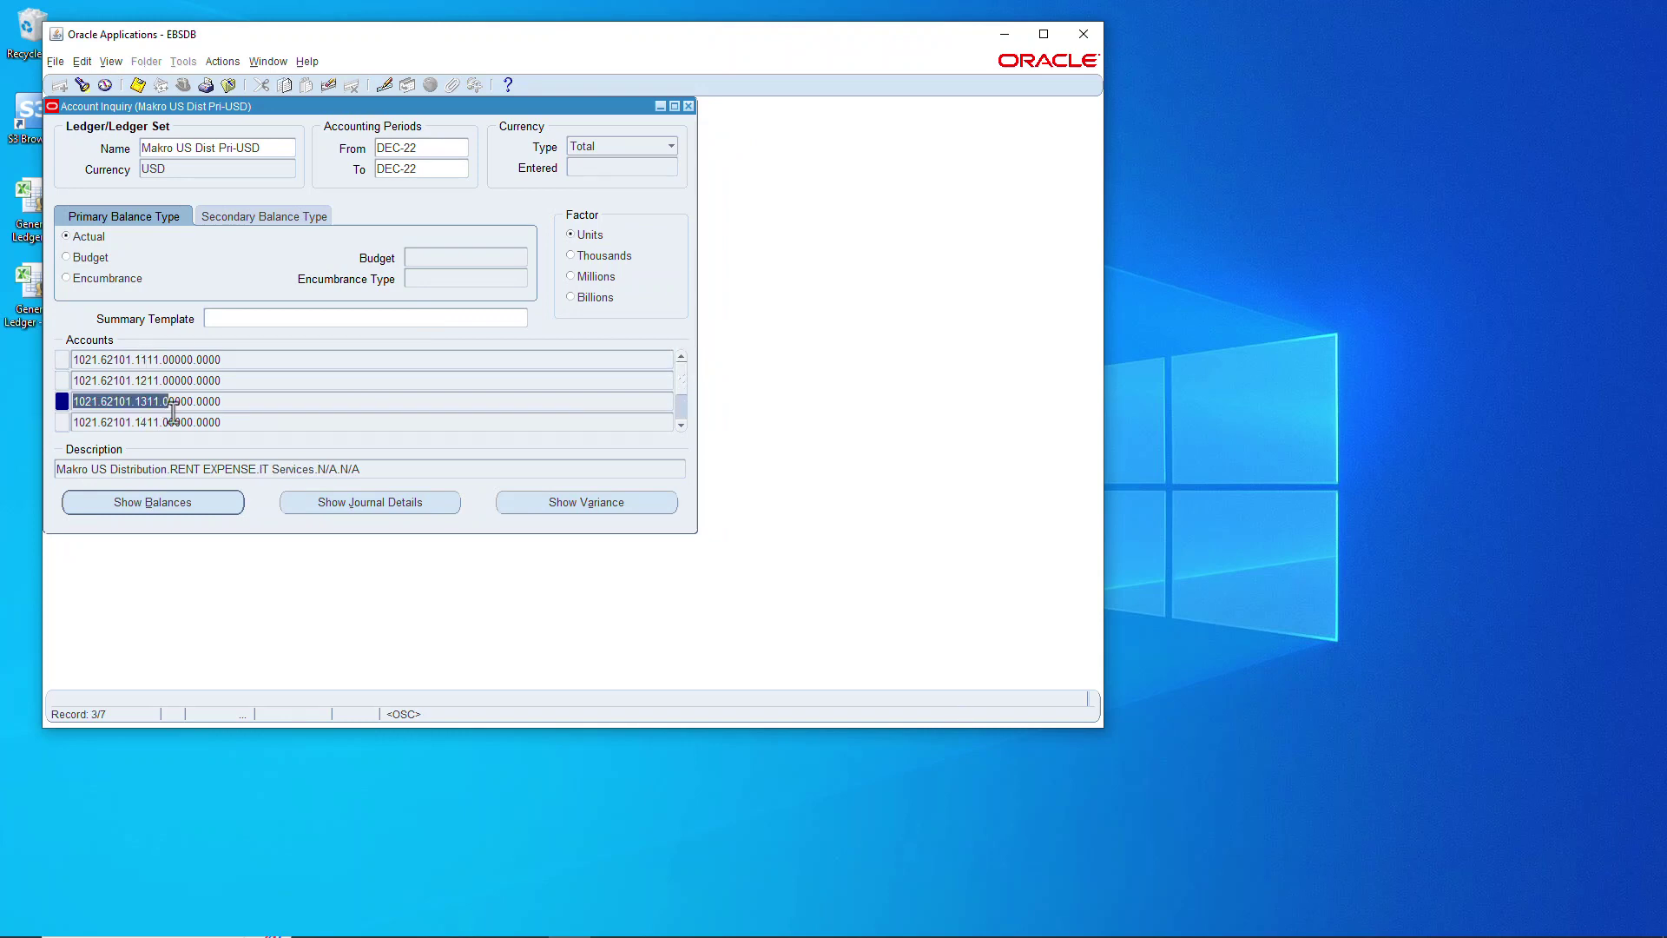
click(185, 502)
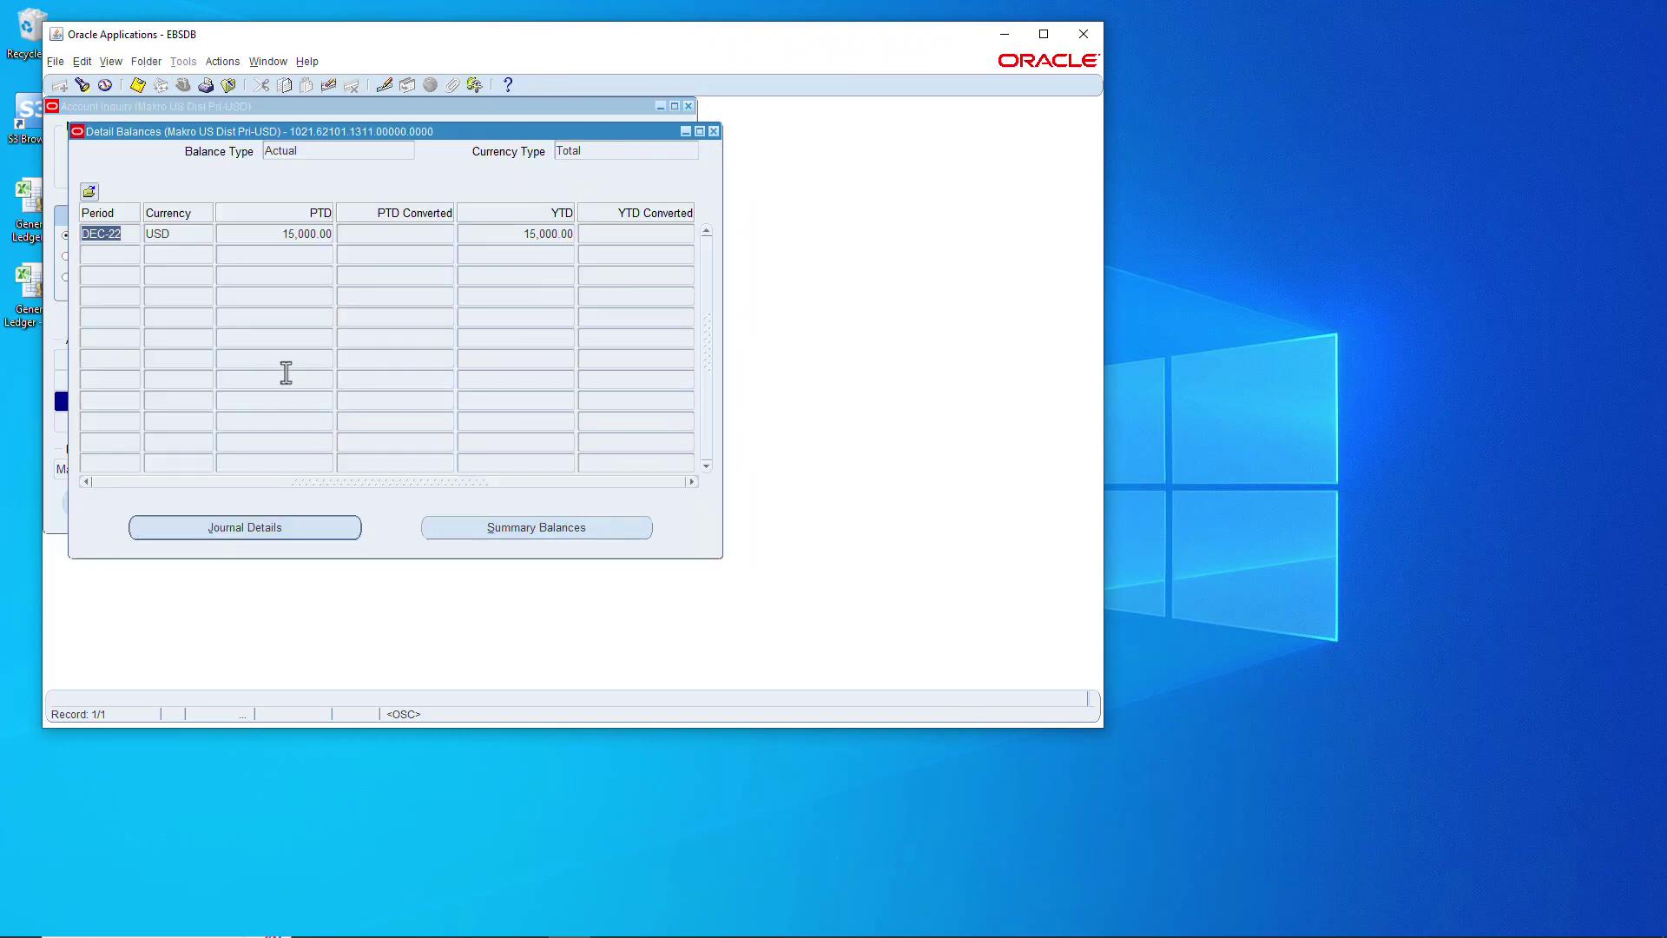
click(714, 132)
click(181, 375)
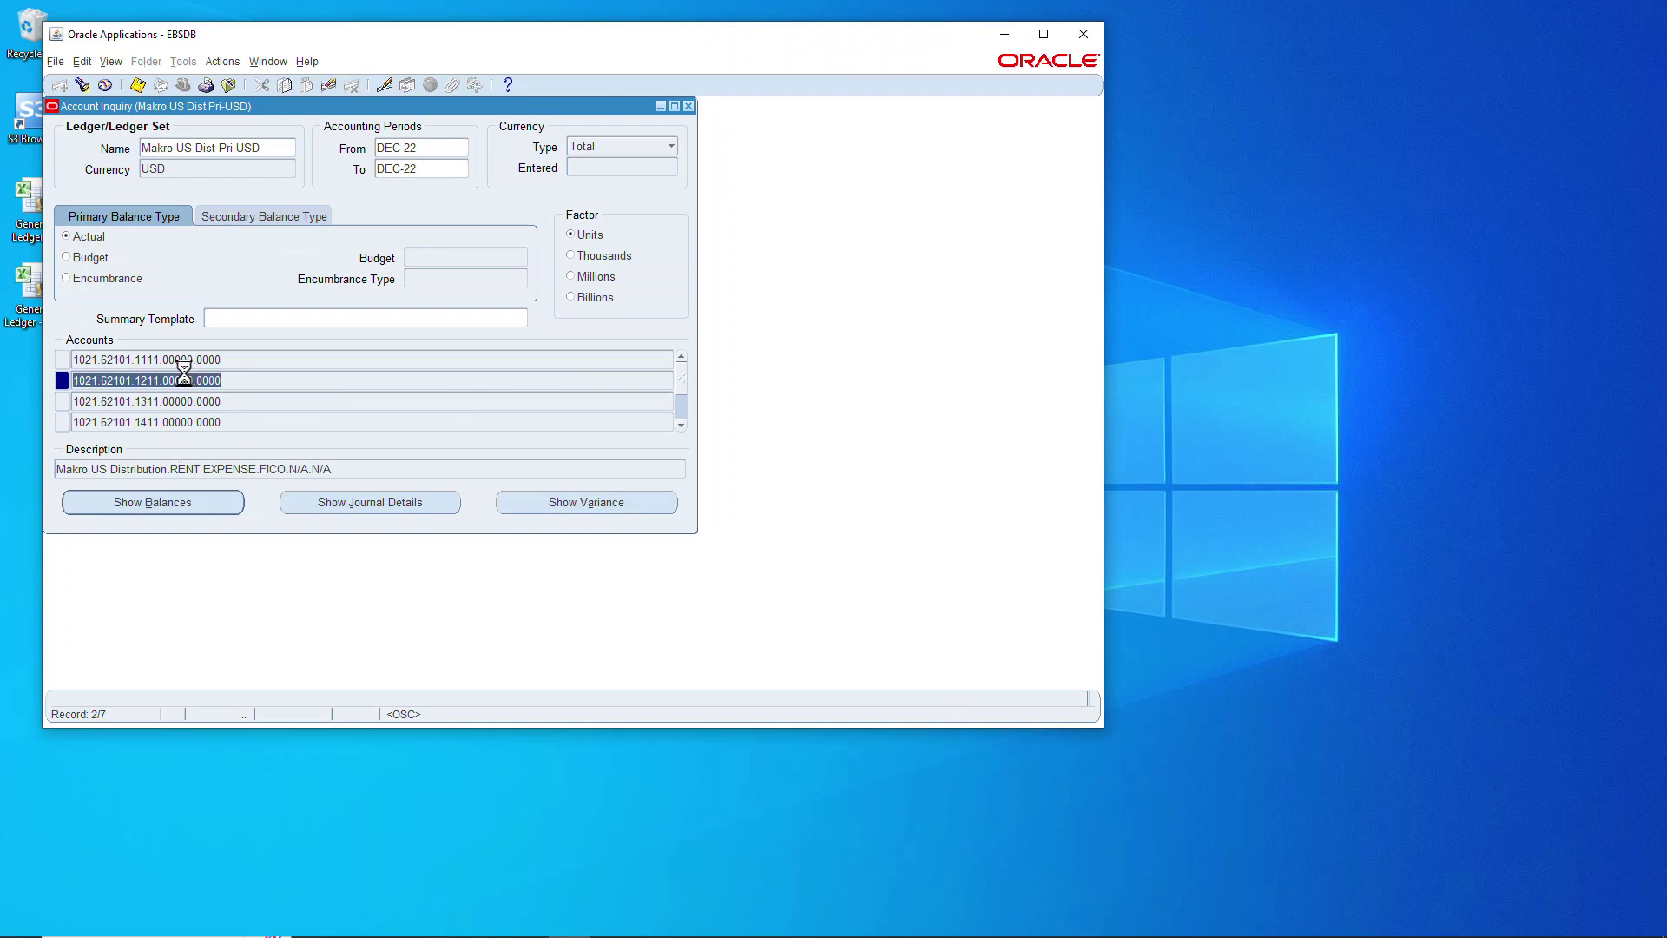
click(149, 506)
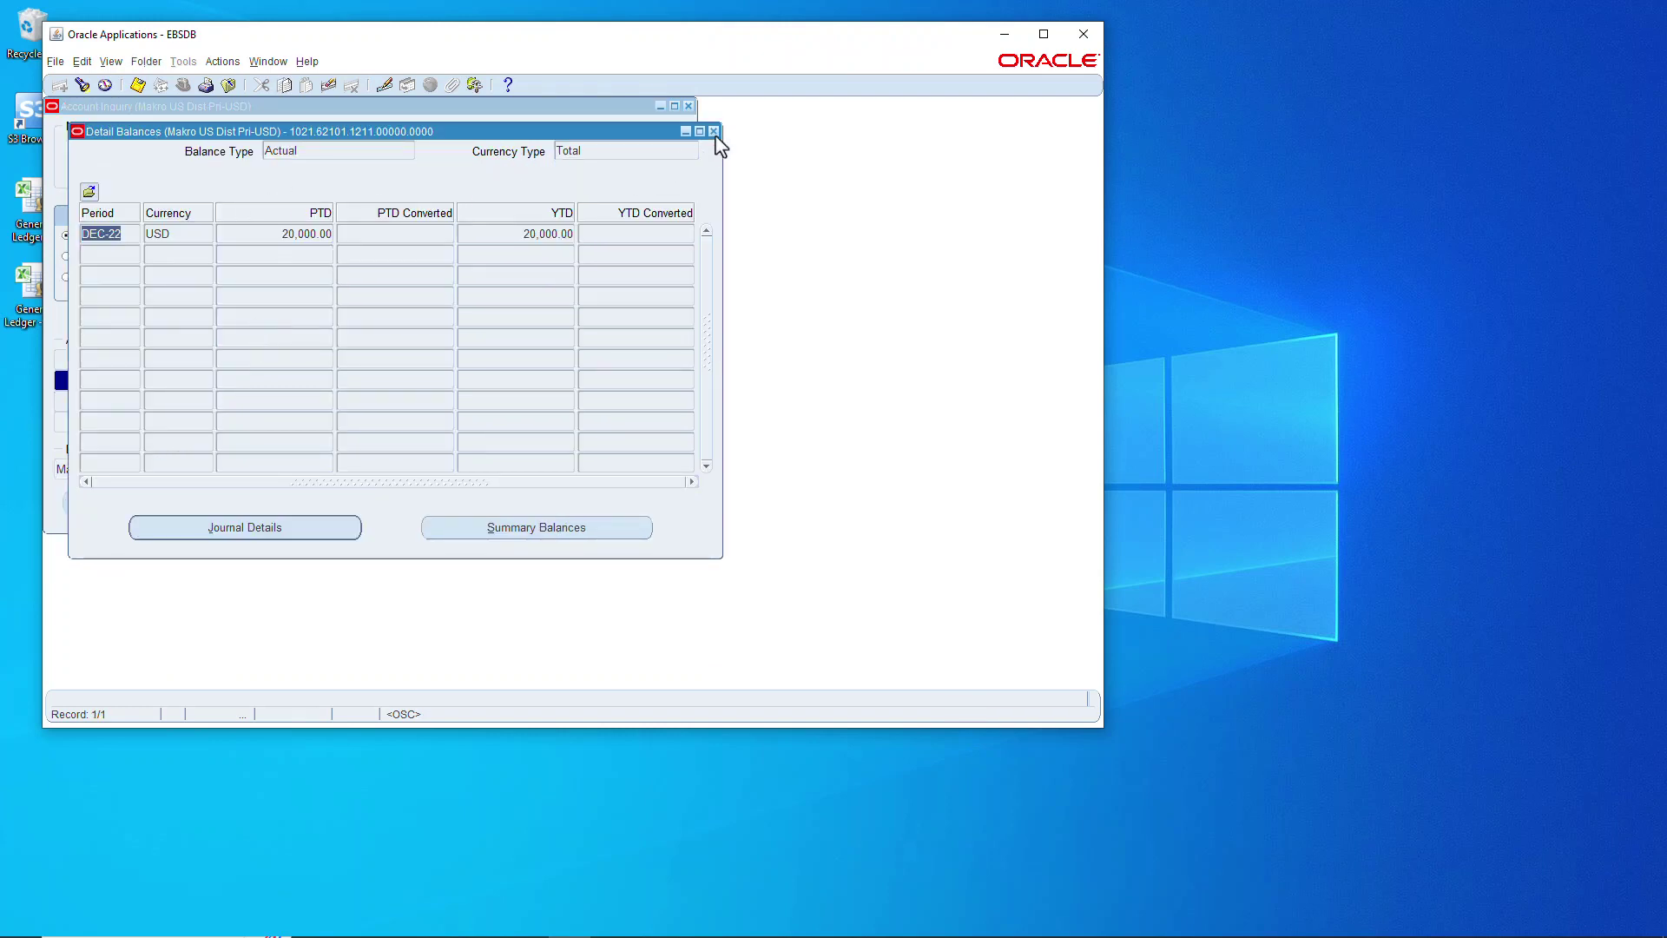
click(713, 132)
click(175, 357)
click(166, 502)
click(713, 132)
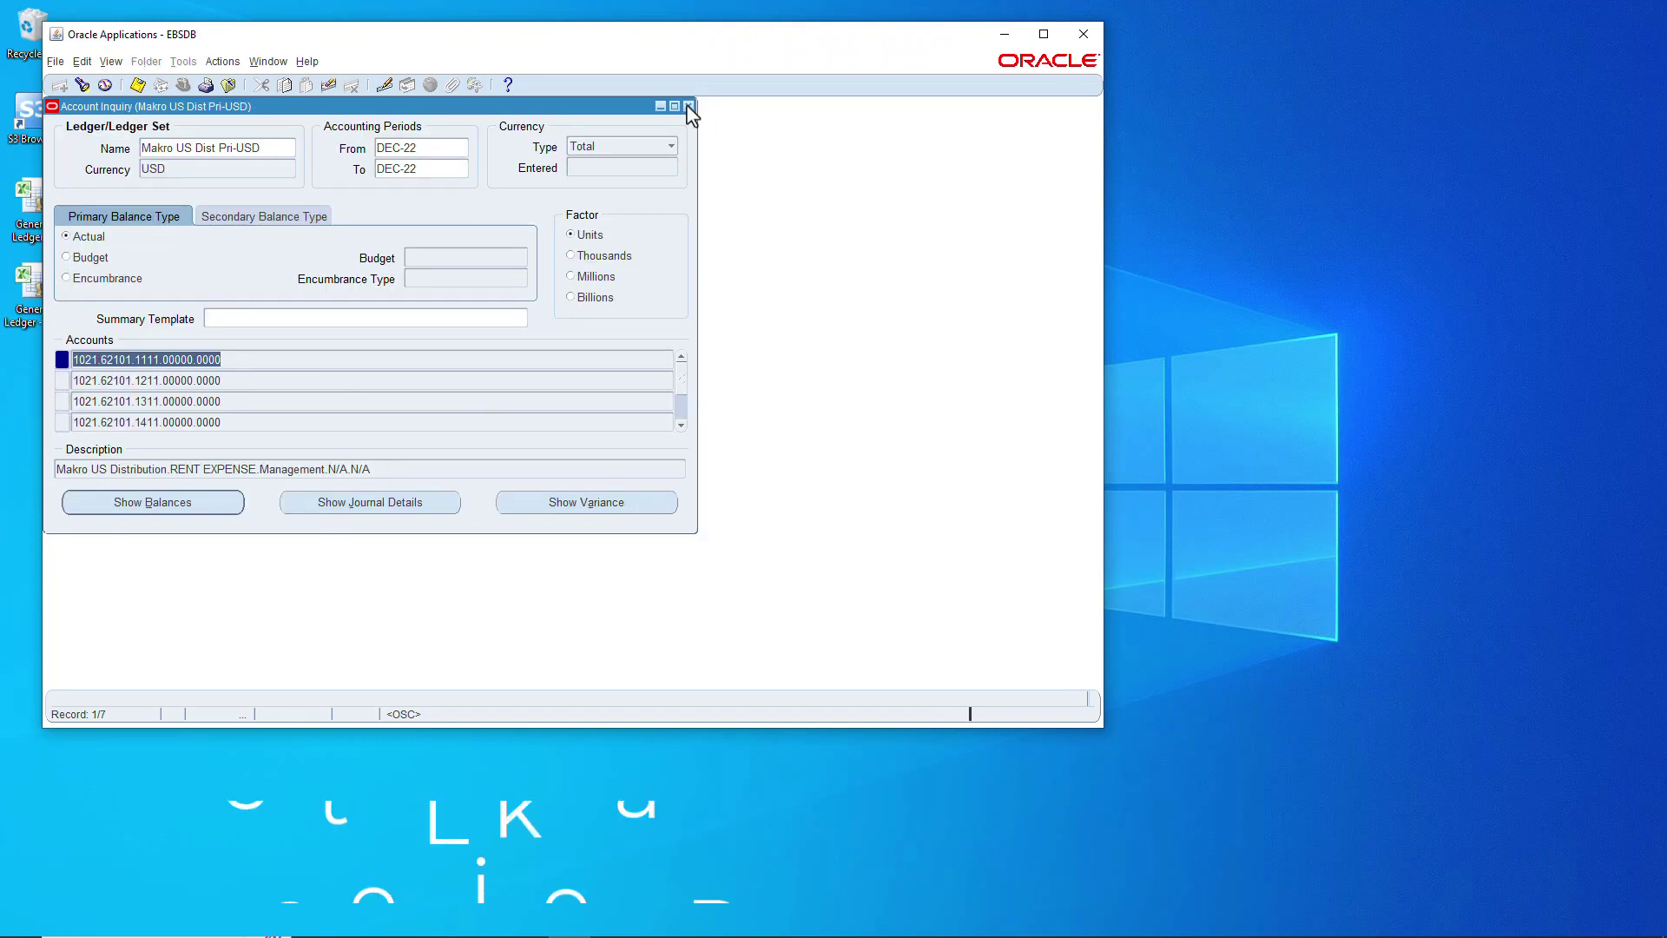
Step: Close the Account Inquiry window to return to the General Ledger Navigator
click(687, 104)
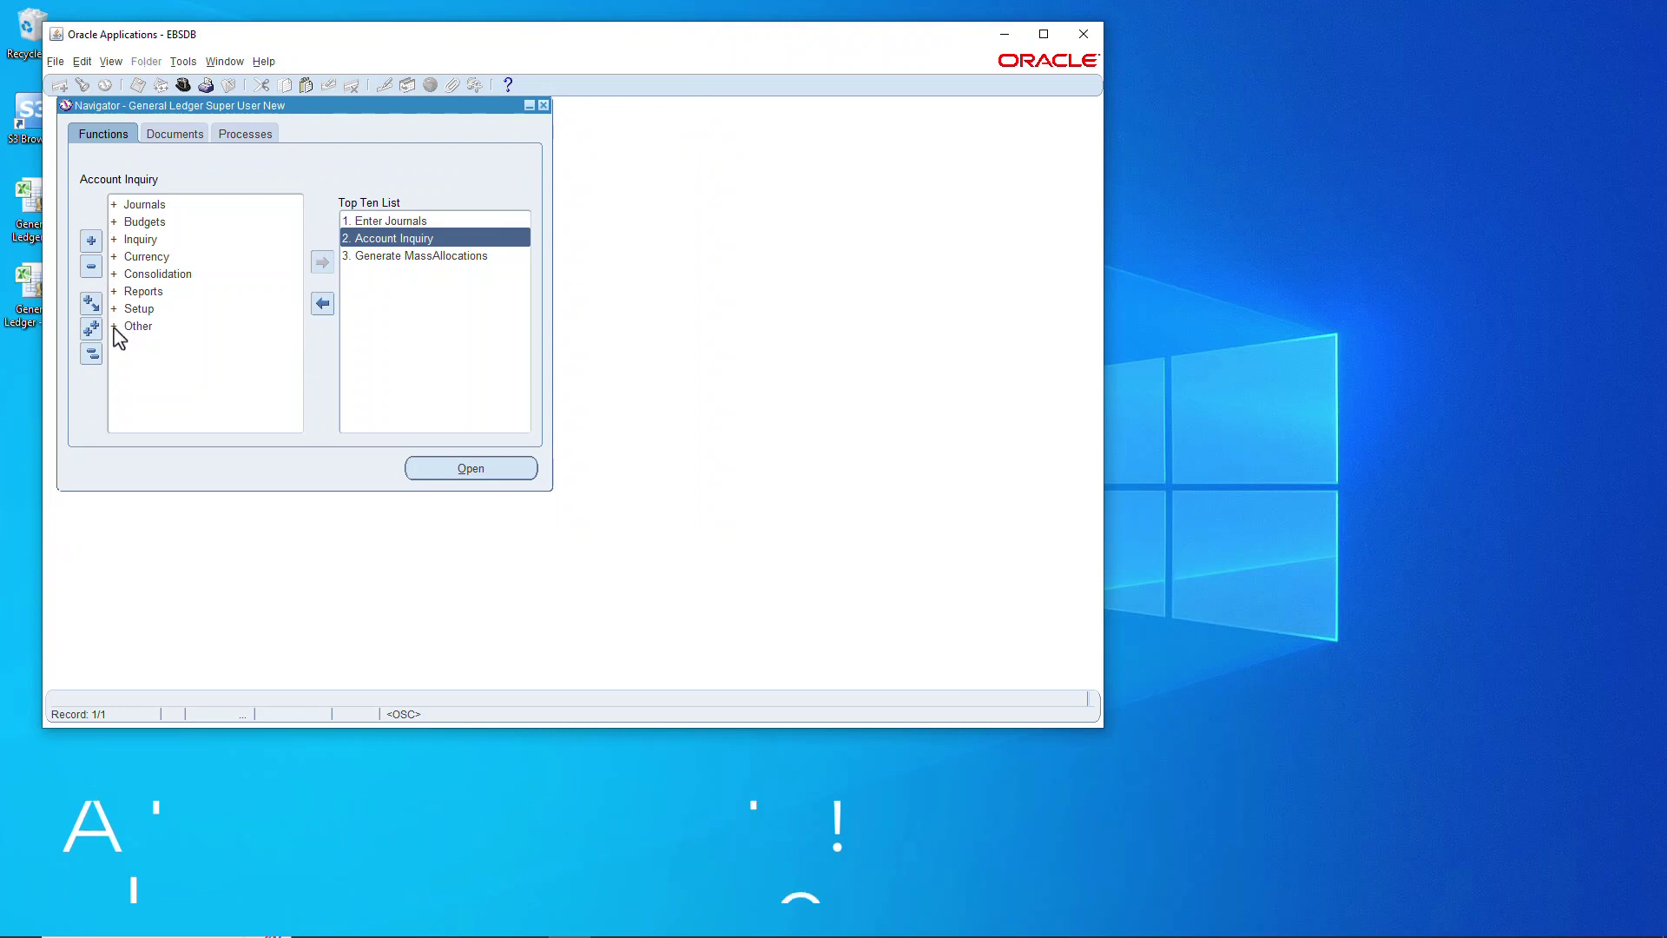